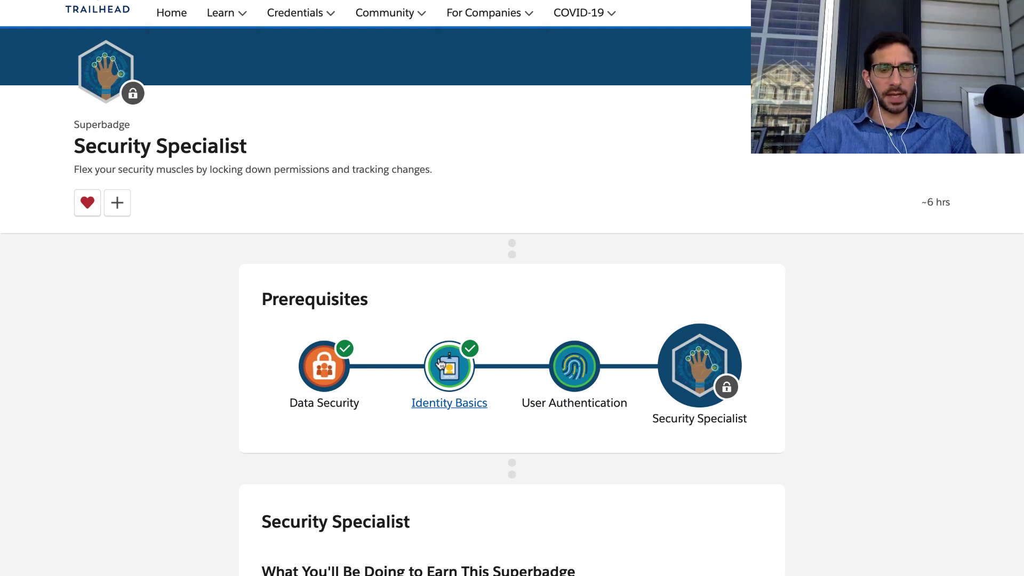
Open the User Authentication module and its 'Secure Your Users' Identity' unit.
left_click(576, 368)
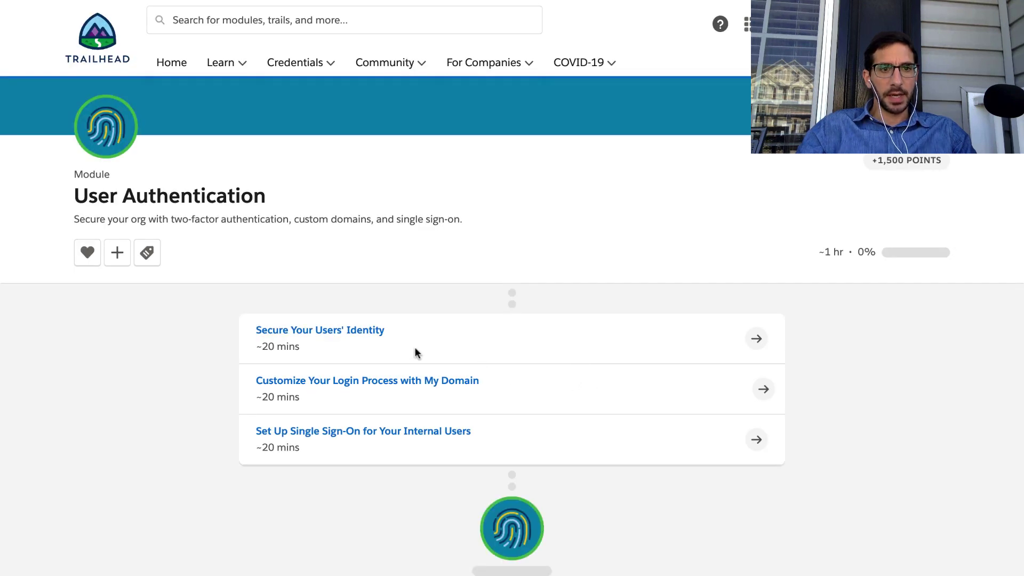
left_click(357, 330)
double_click(368, 331)
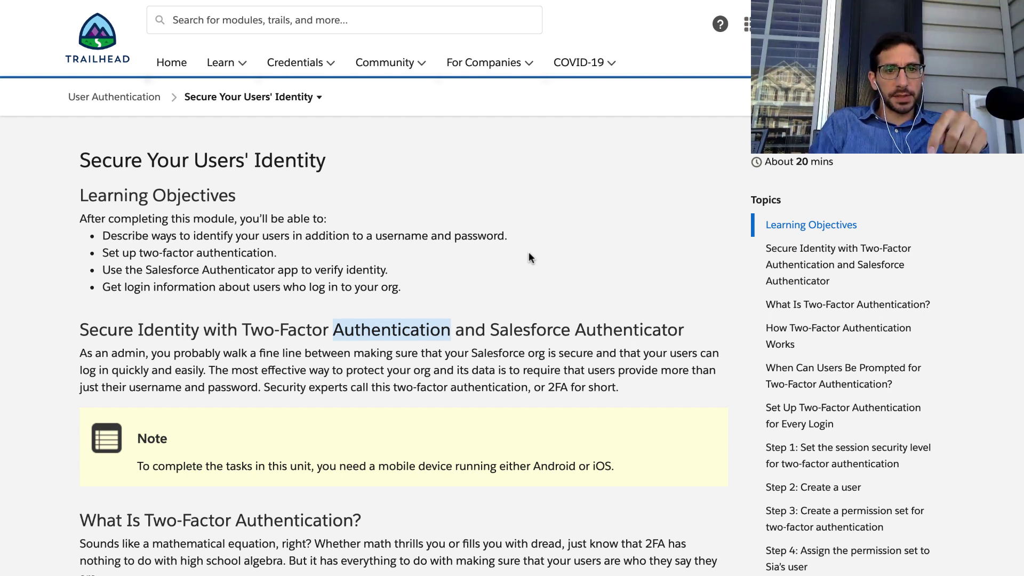
left_click(529, 256)
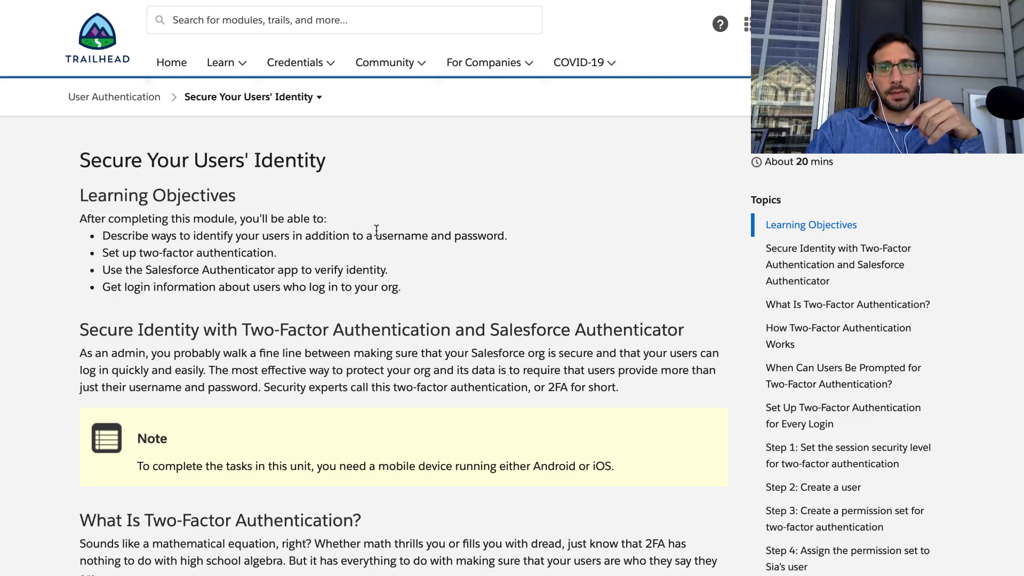
scroll(376, 229, "down", 20)
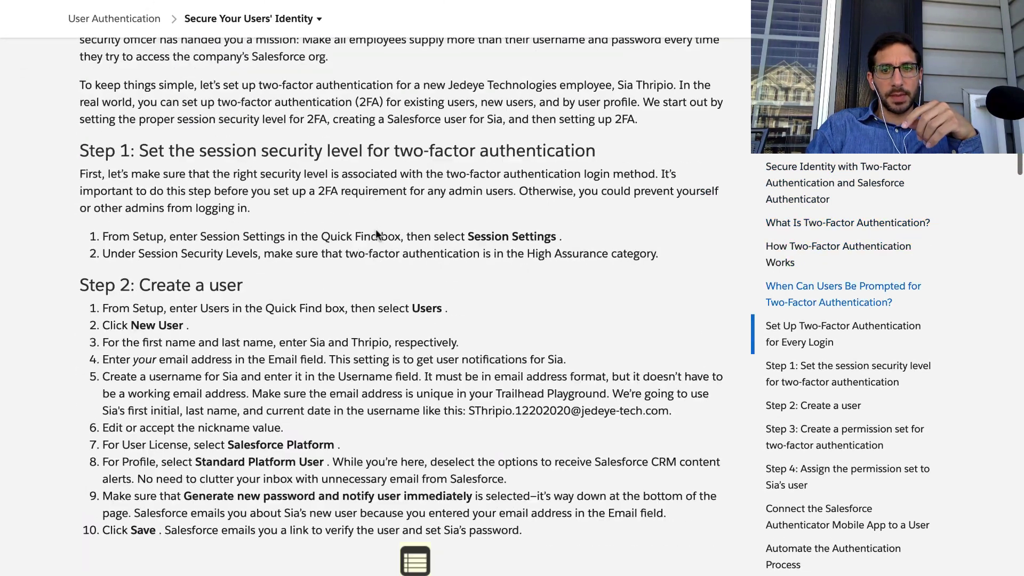
scroll(376, 232, "down", 20)
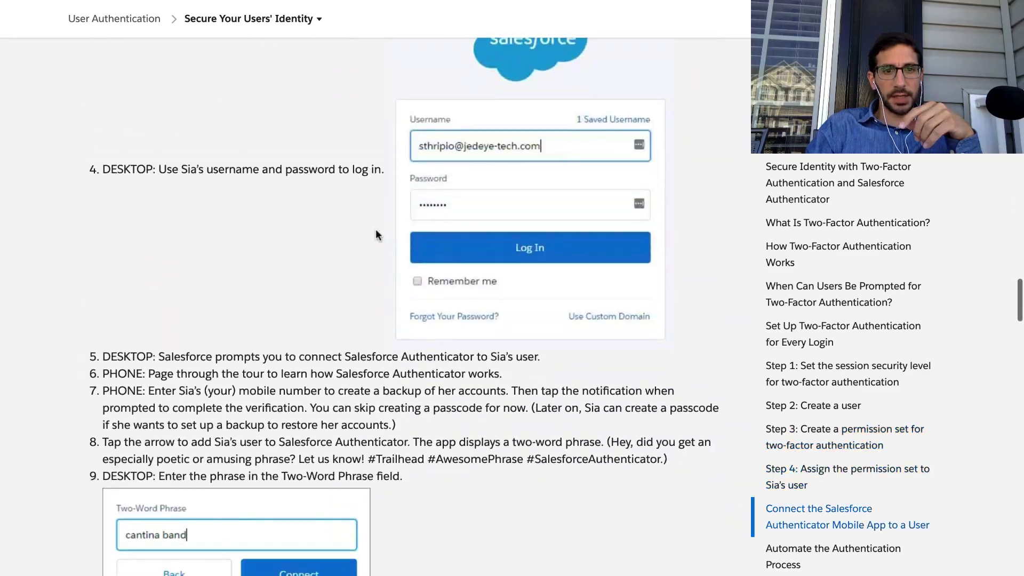
scroll(376, 234, "down", 20)
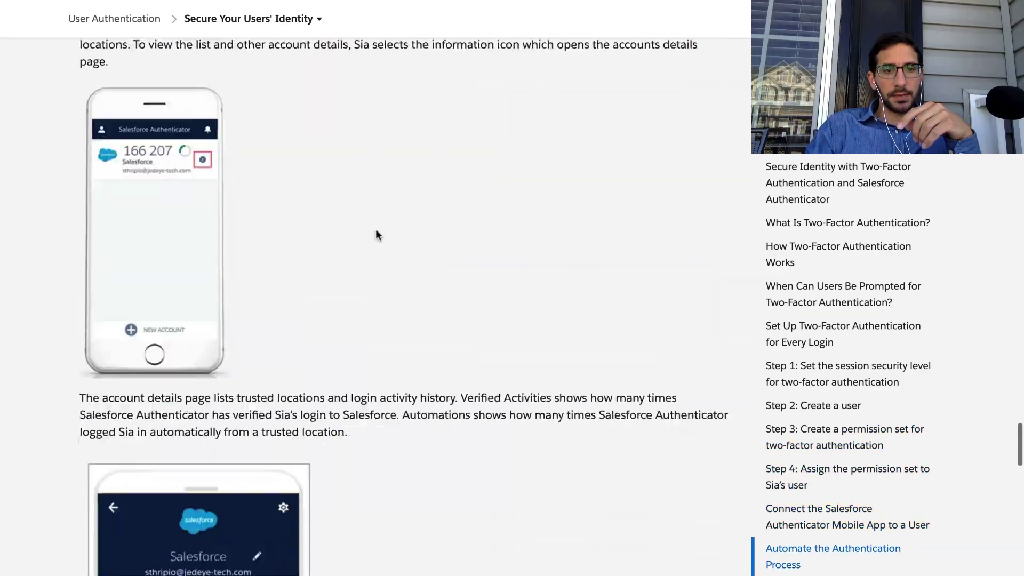
scroll(376, 234, "down", 20)
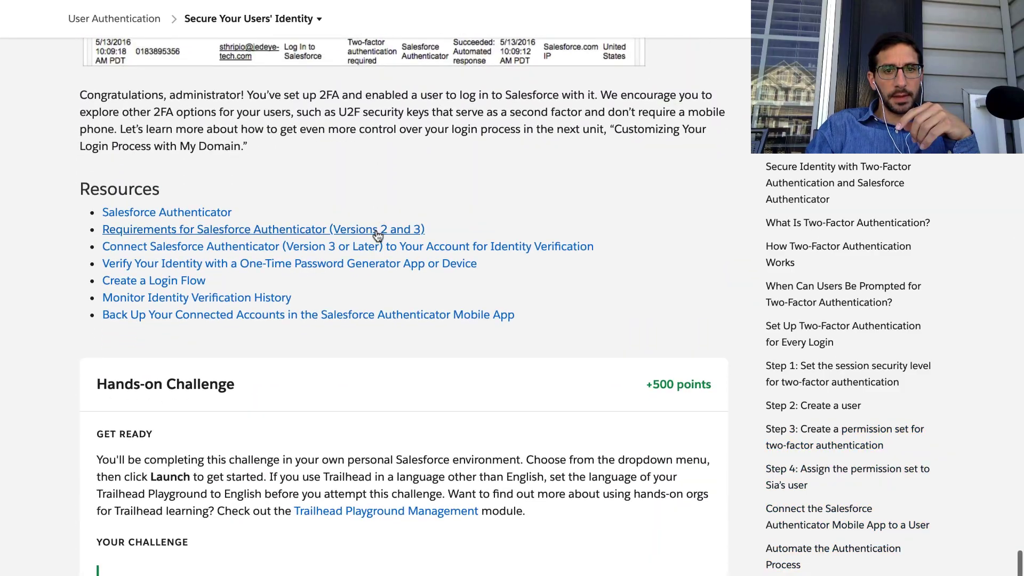
scroll(377, 235, "down", 6)
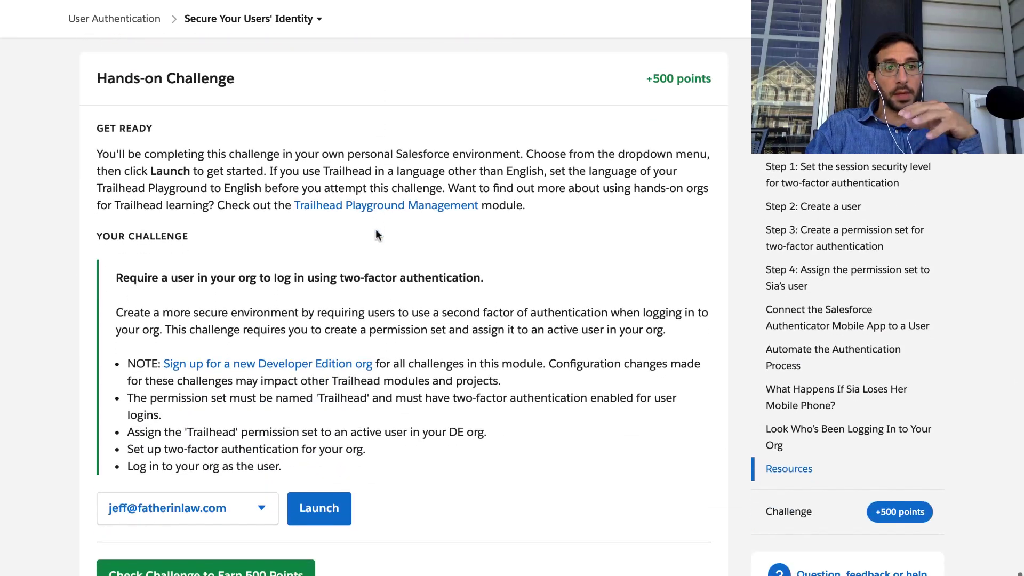
scroll(370, 351, "up", 8)
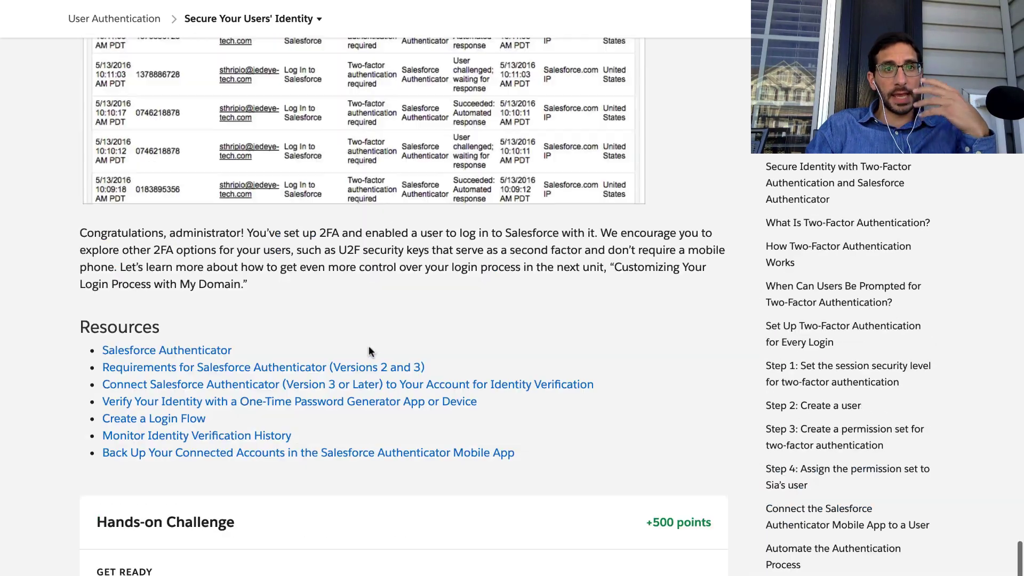
scroll(369, 348, "up", 20)
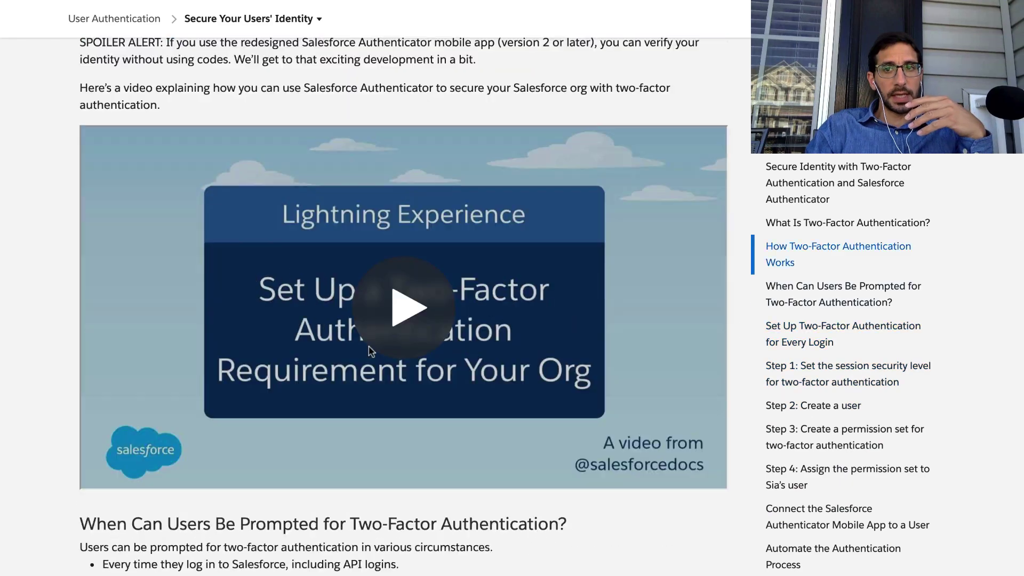
scroll(370, 348, "up", 20)
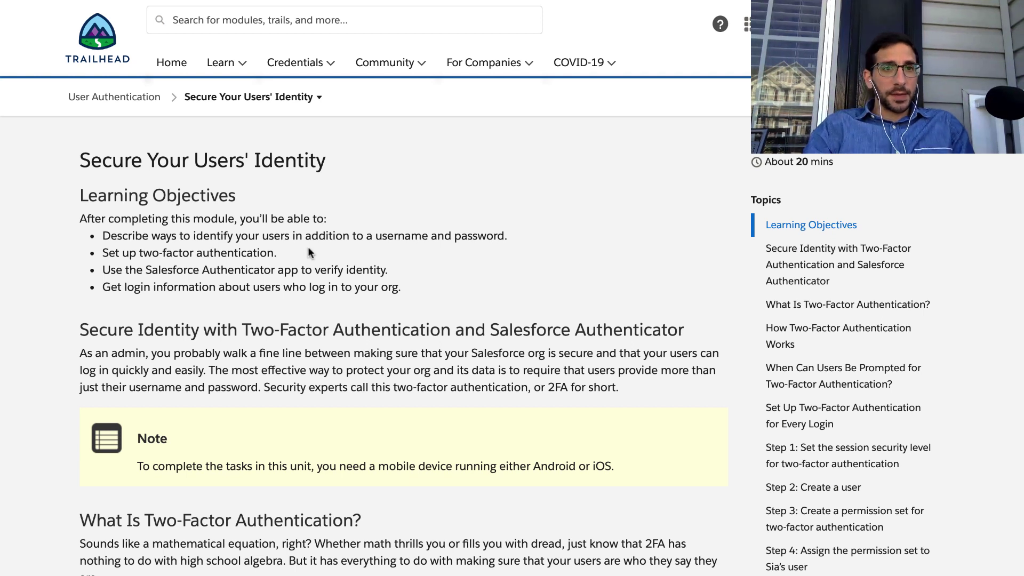
triple_click(266, 218)
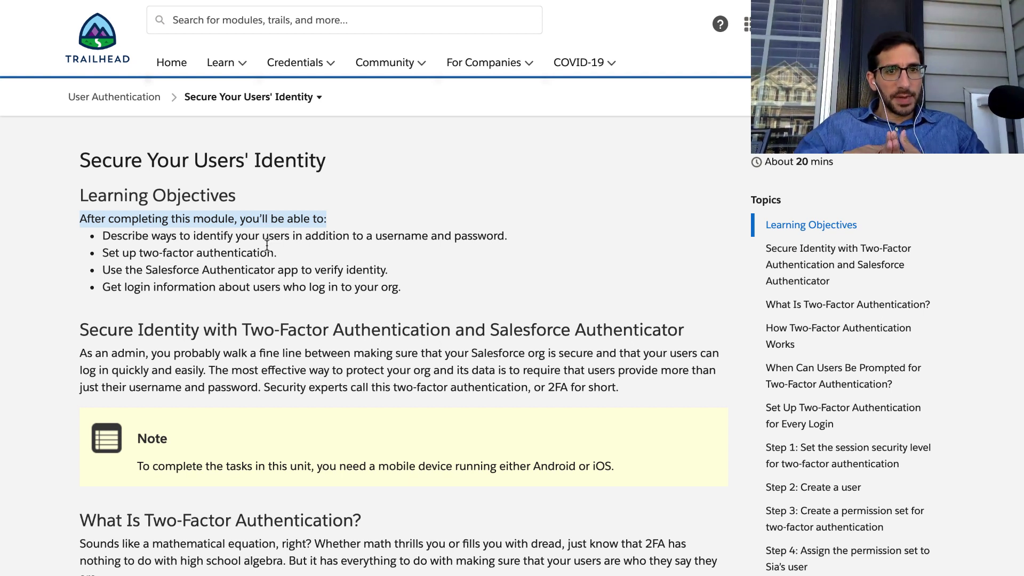
triple_click(266, 237)
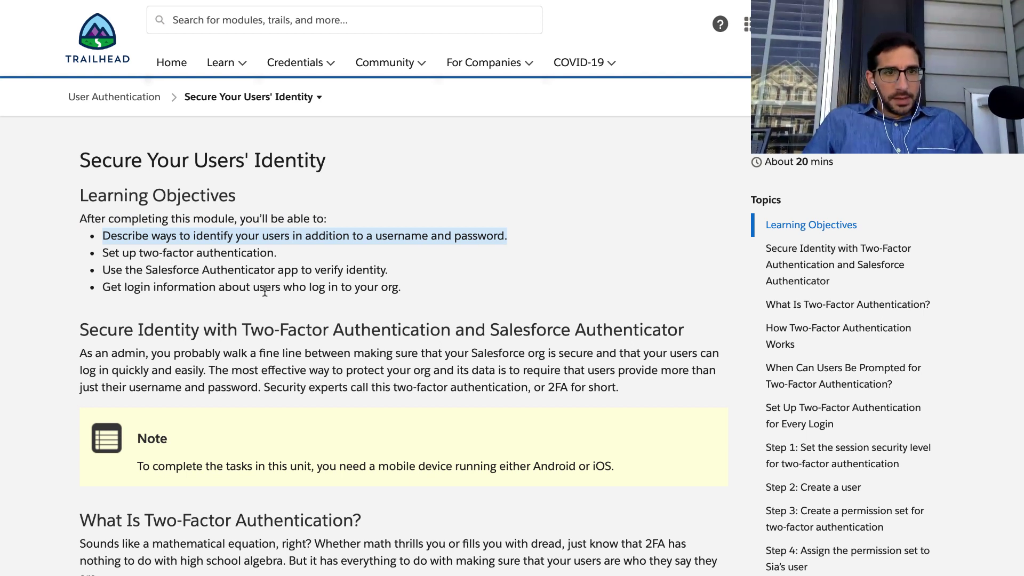
triple_click(190, 252)
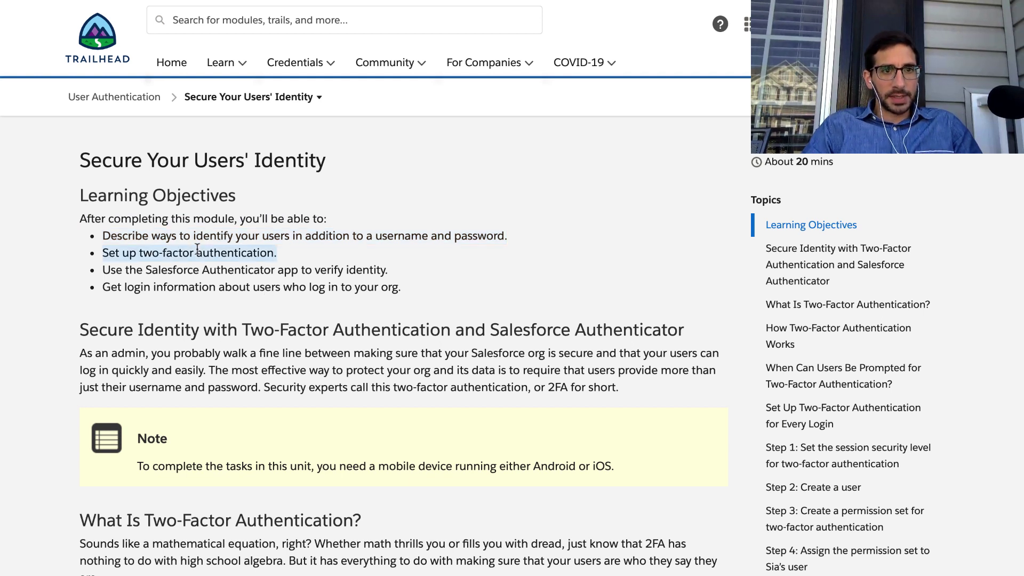
triple_click(224, 271)
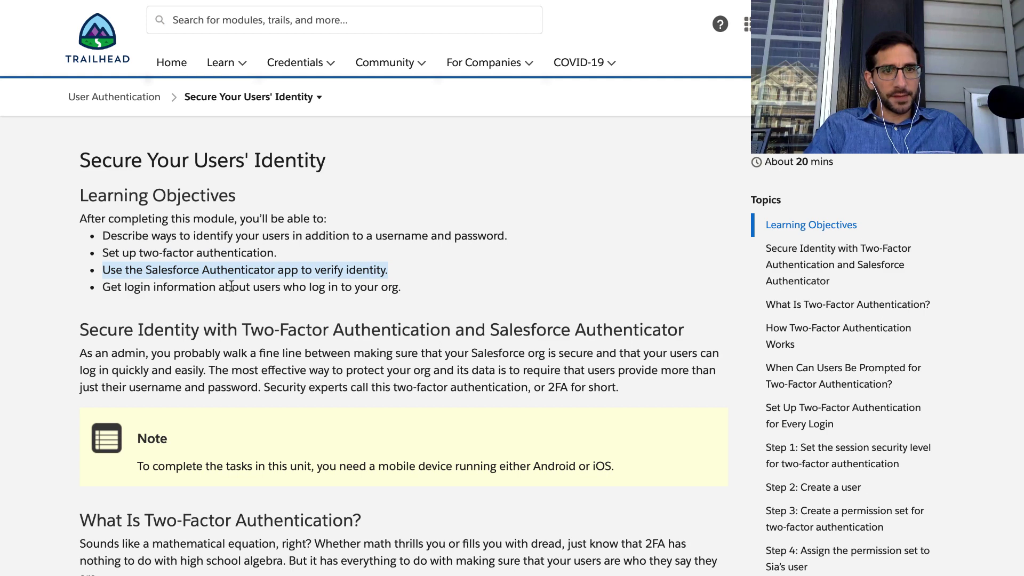
triple_click(231, 286)
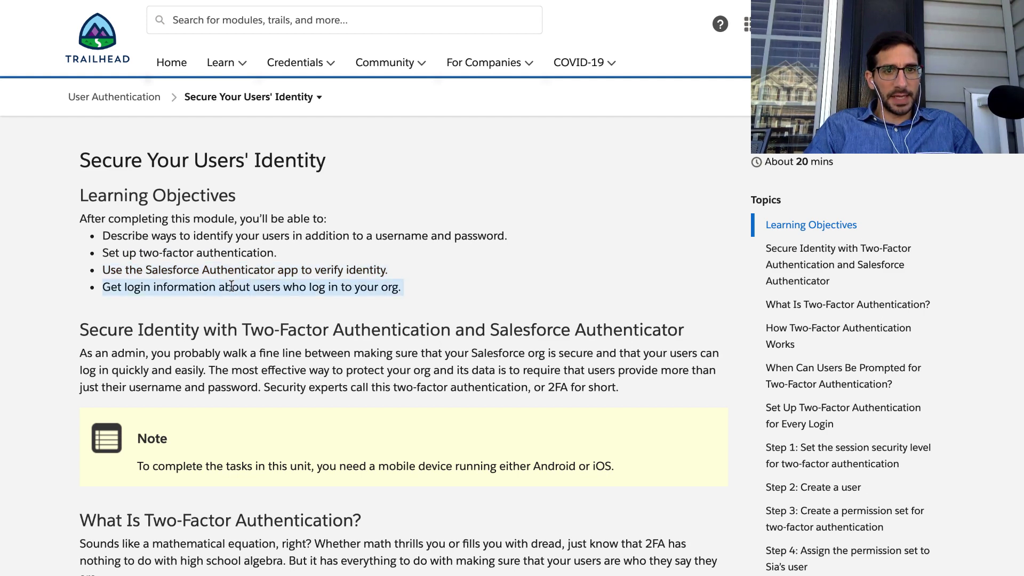
scroll(231, 287, "down", 3)
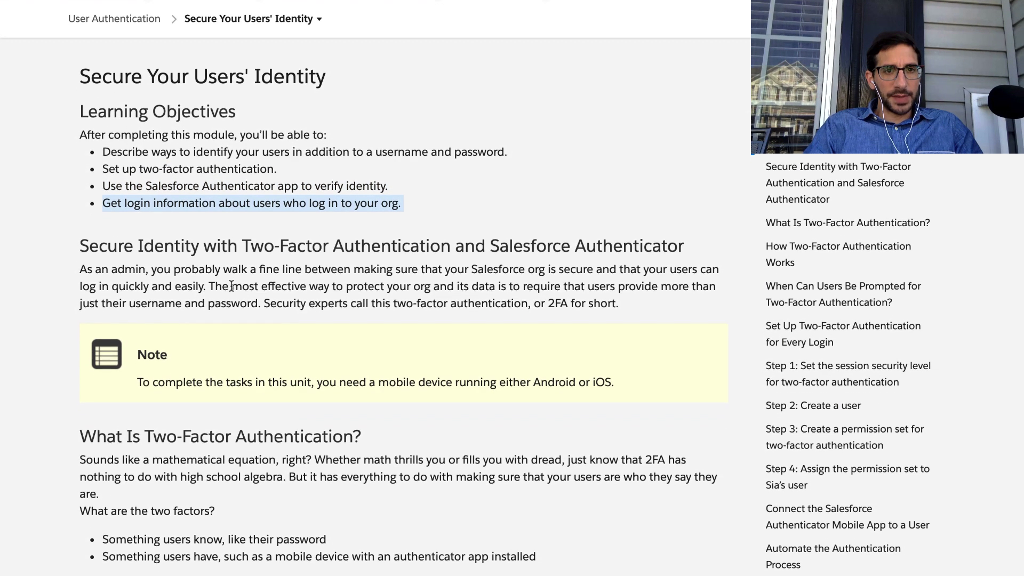
scroll(232, 287, "down", 1)
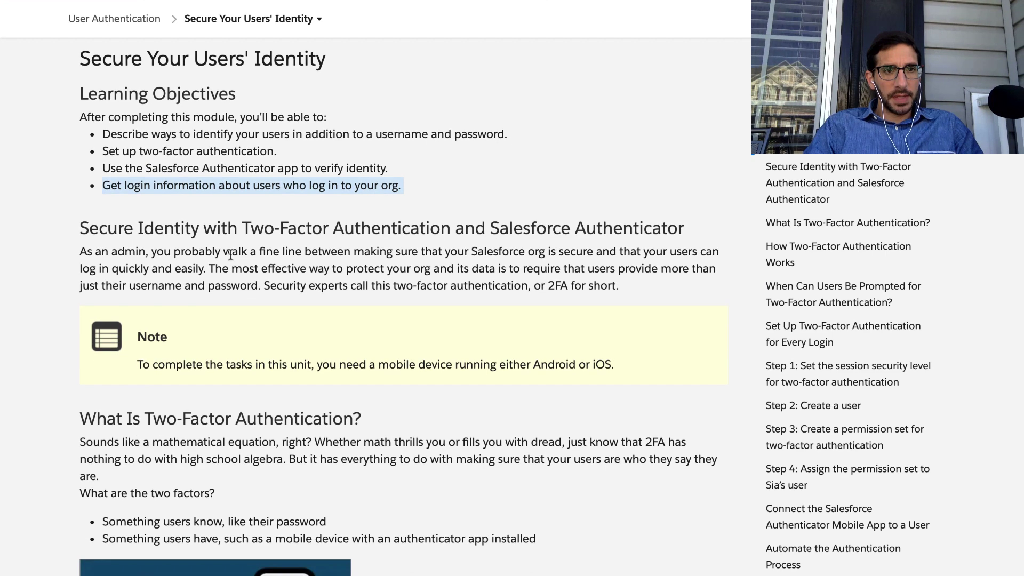
double_click(233, 251)
triple_click(233, 231)
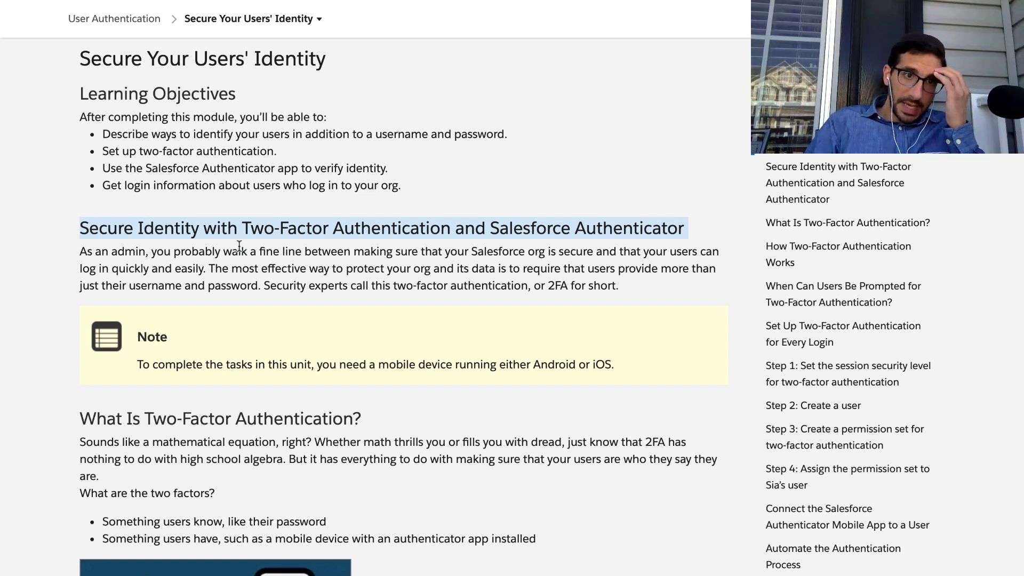
left_click(221, 261)
triple_click(221, 261)
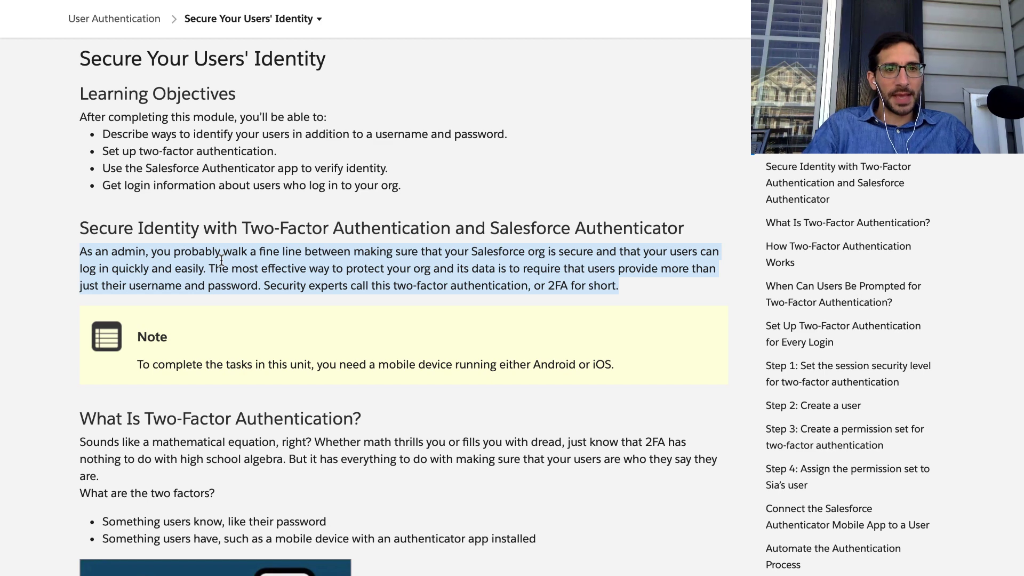
scroll(221, 260, "down", 1)
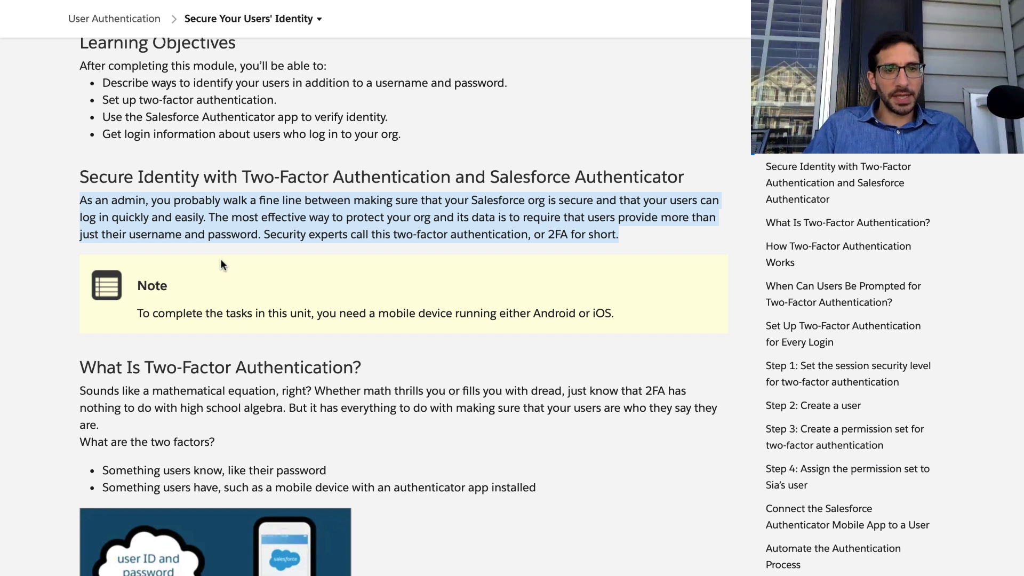
left_click(219, 258)
scroll(219, 258, "down", 1)
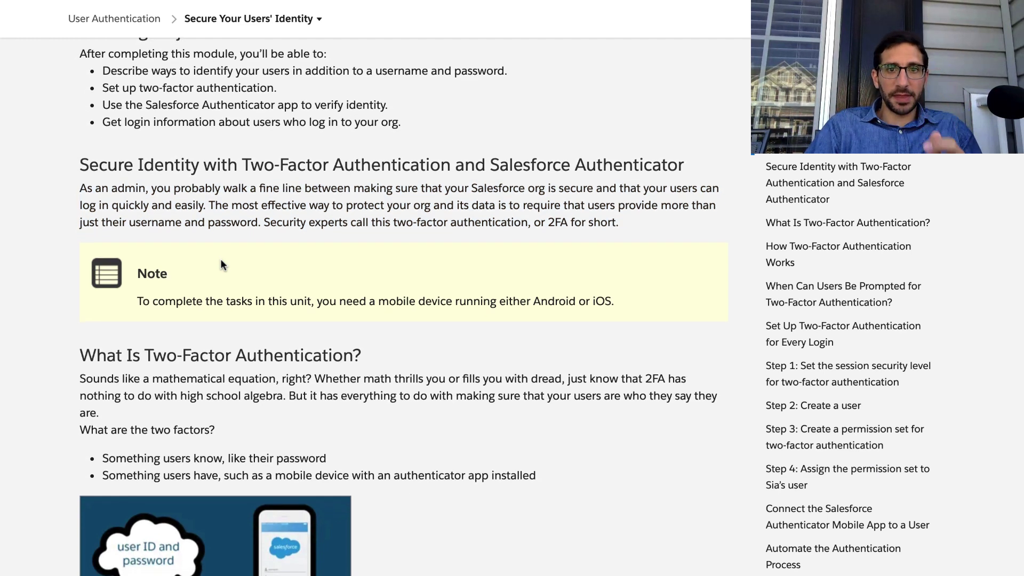
triple_click(291, 222)
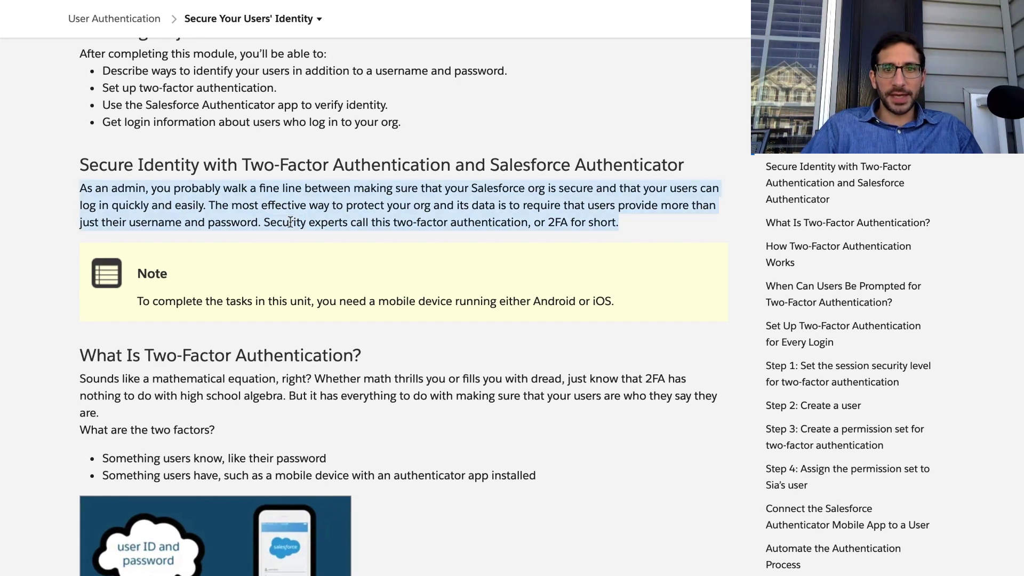
scroll(436, 194, "down", 1)
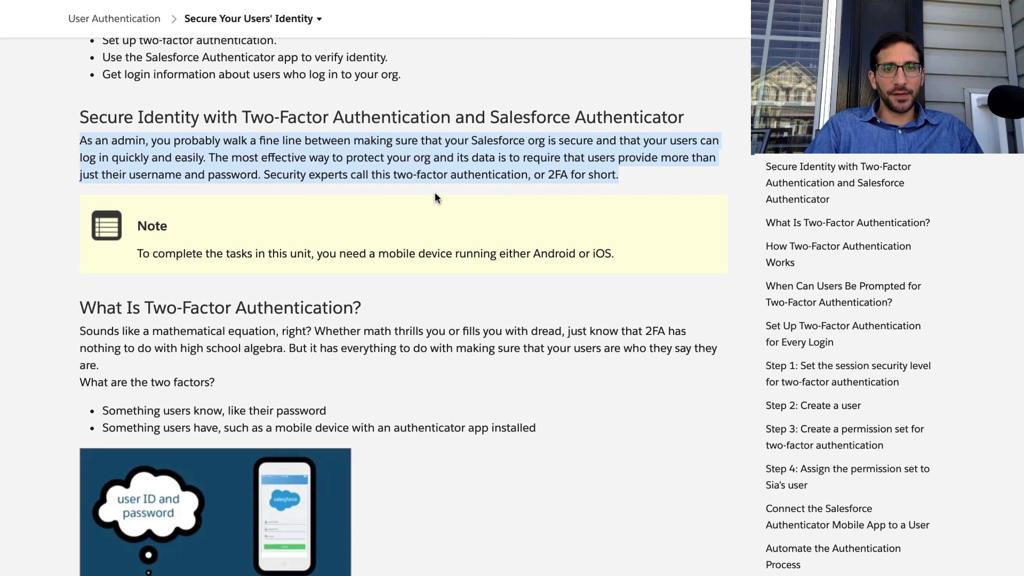
triple_click(204, 250)
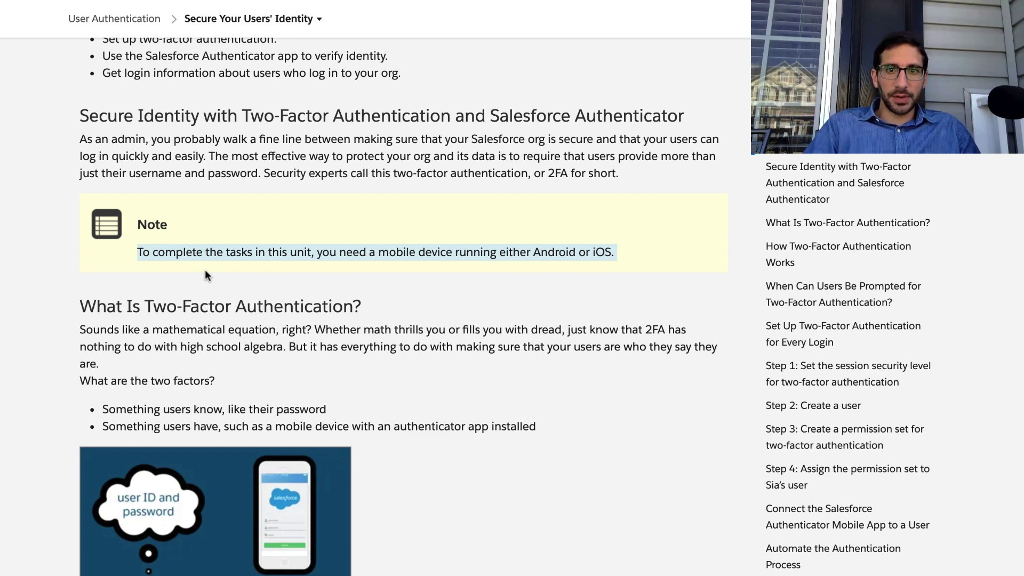
scroll(205, 270, "down", 2)
triple_click(206, 253)
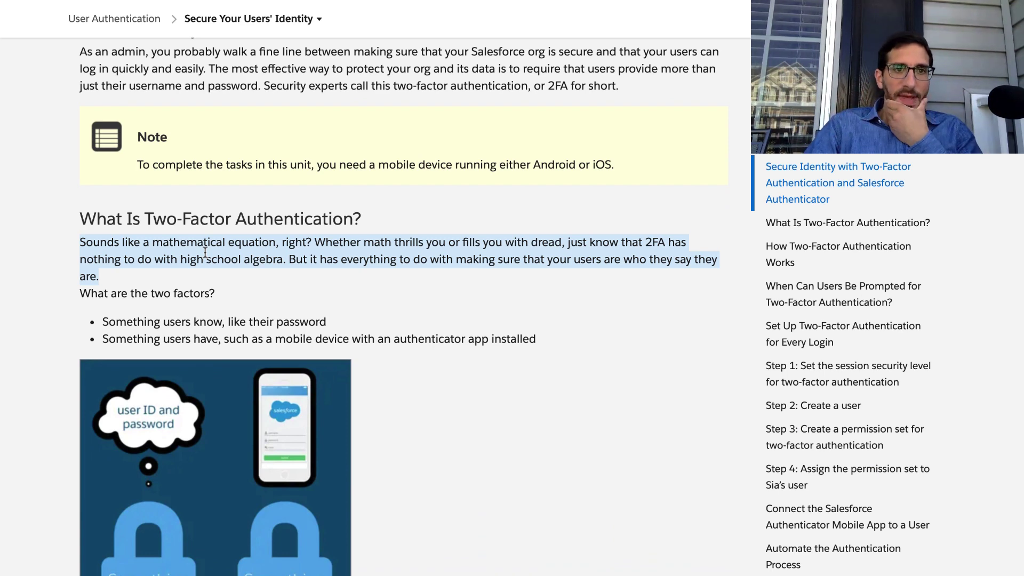
scroll(206, 253, "down", 2)
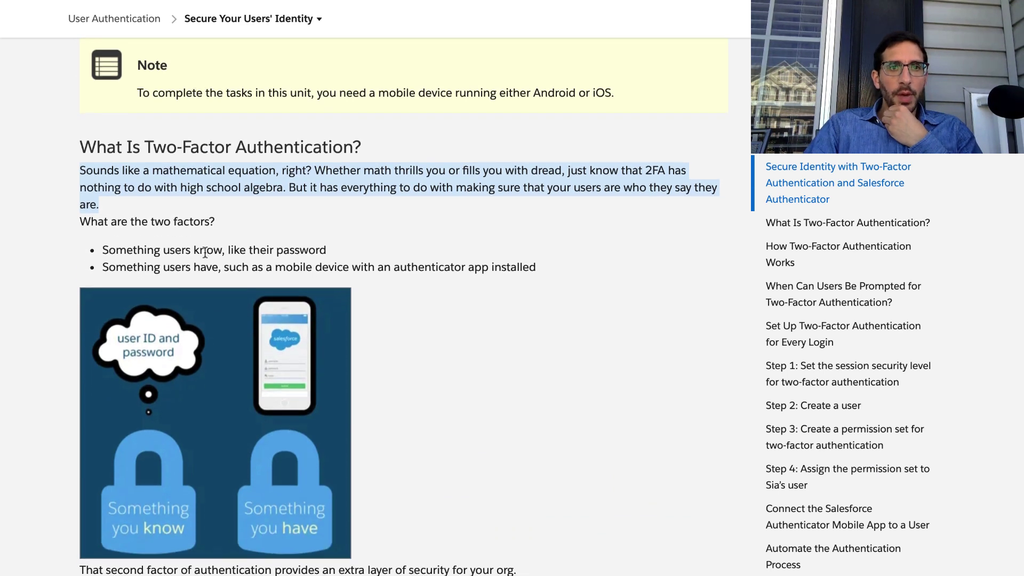
scroll(205, 253, "down", 1)
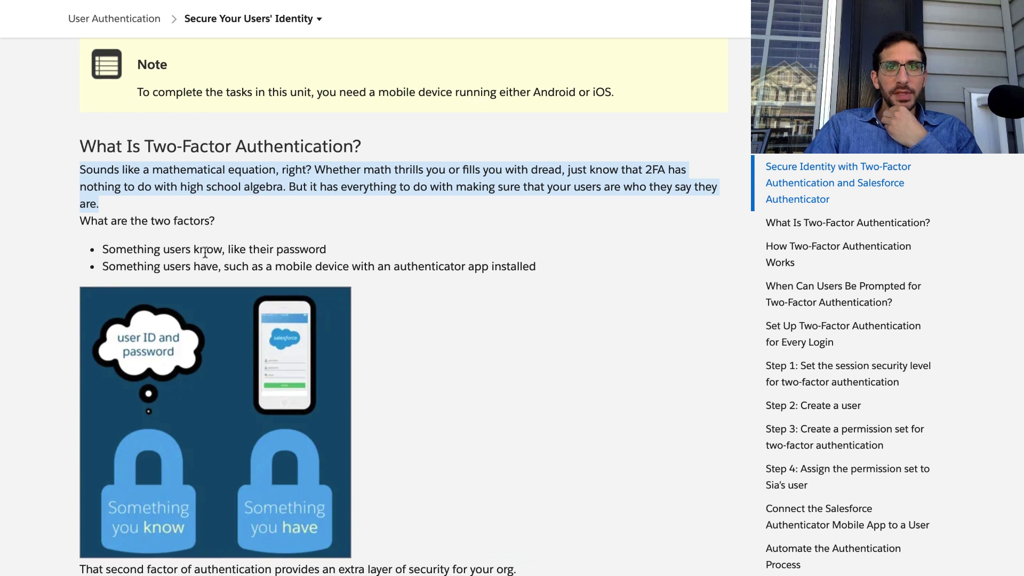
scroll(205, 253, "down", 1)
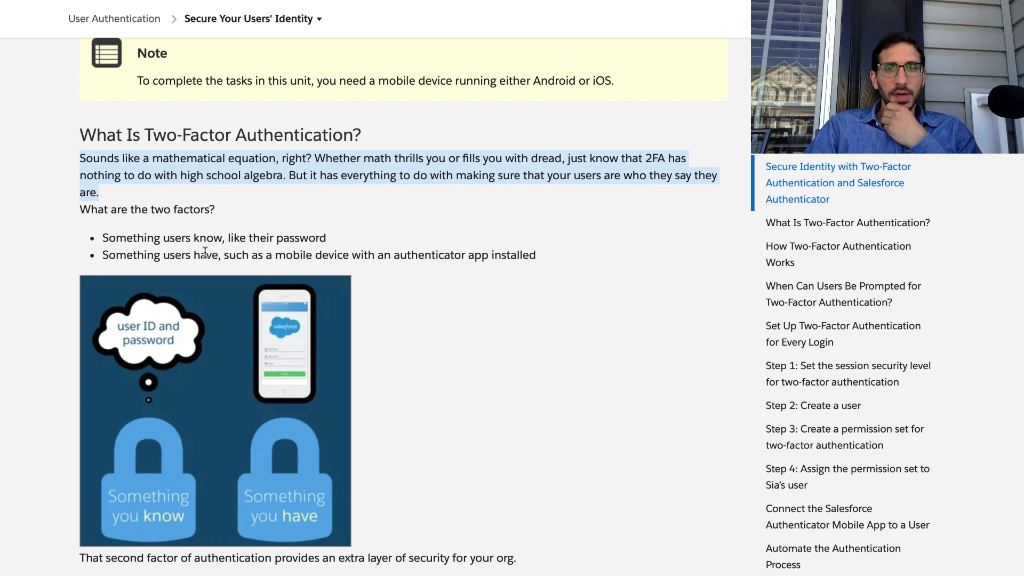
triple_click(196, 209)
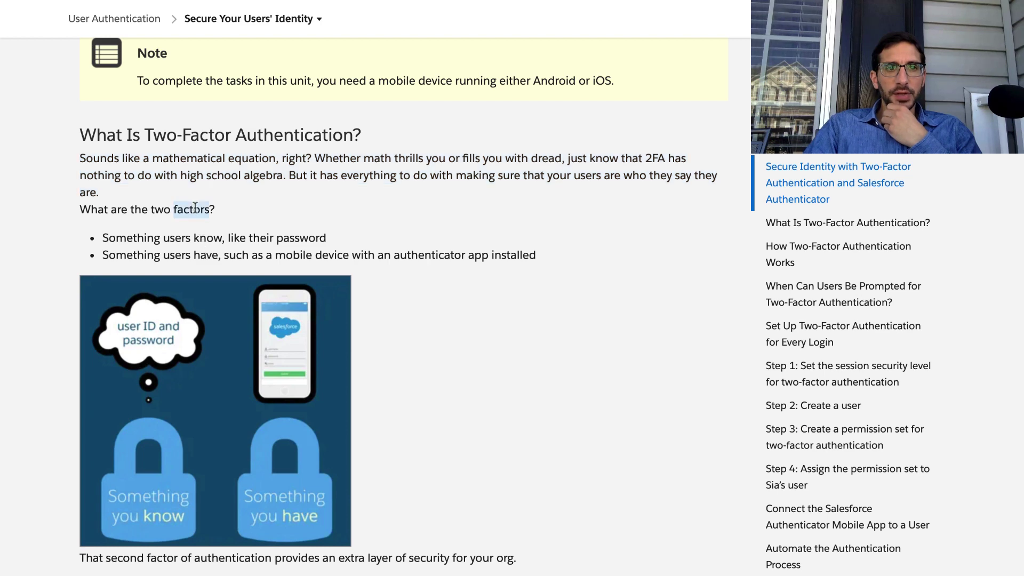
left_click(187, 235)
triple_click(187, 235)
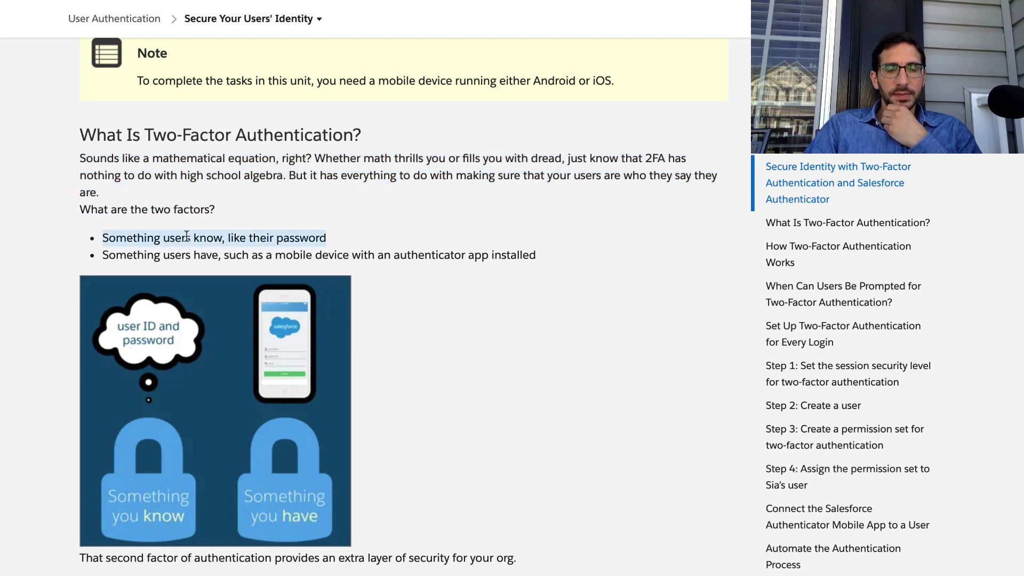
scroll(187, 235, "down", 1)
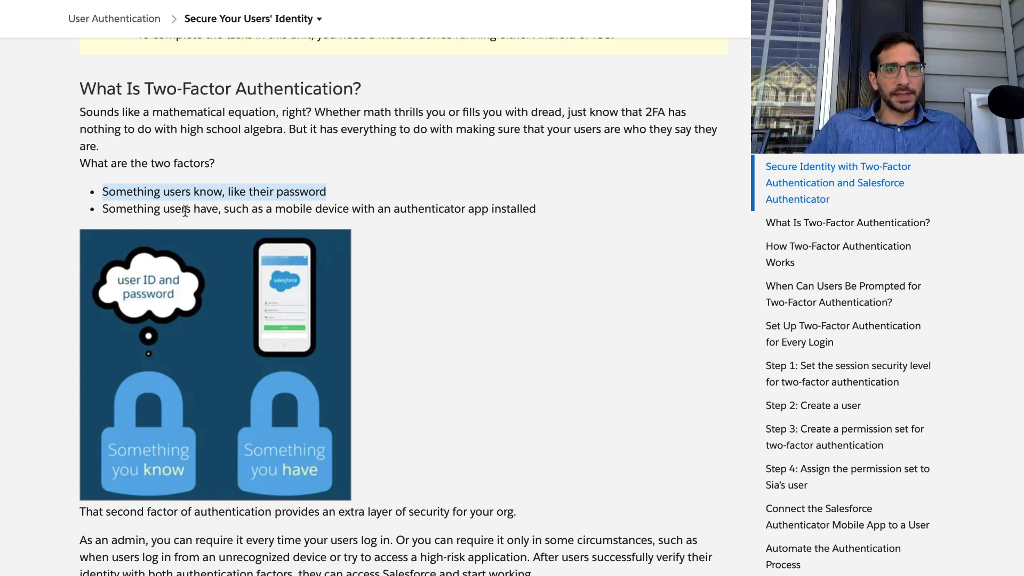
triple_click(237, 209)
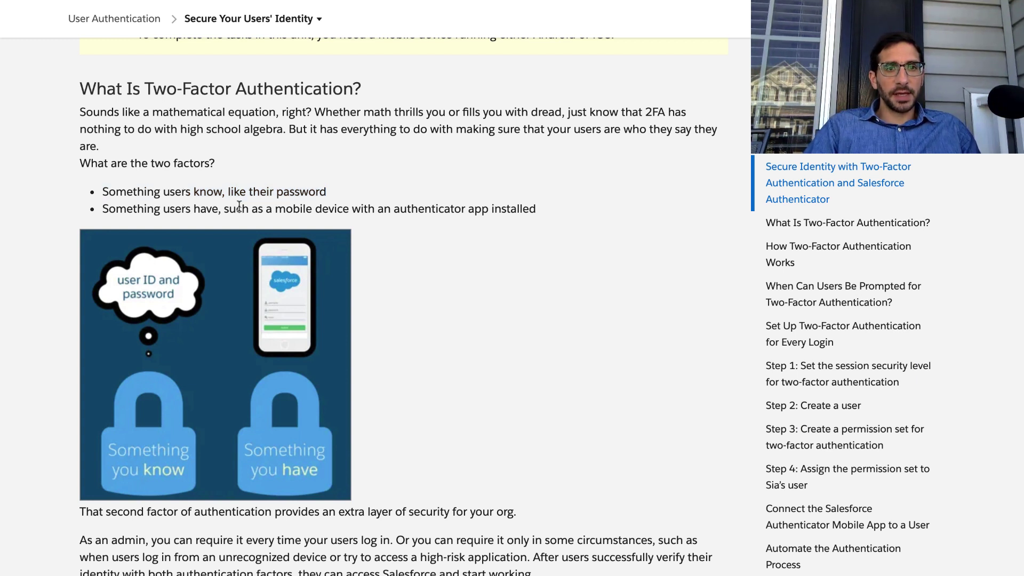
scroll(240, 210, "down", 1)
scroll(238, 210, "down", 5)
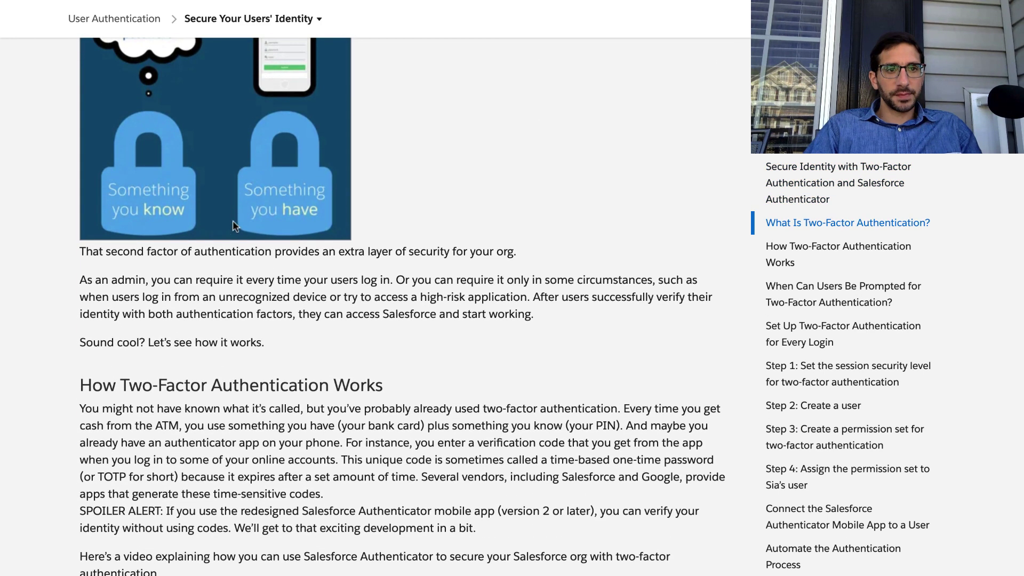
triple_click(214, 248)
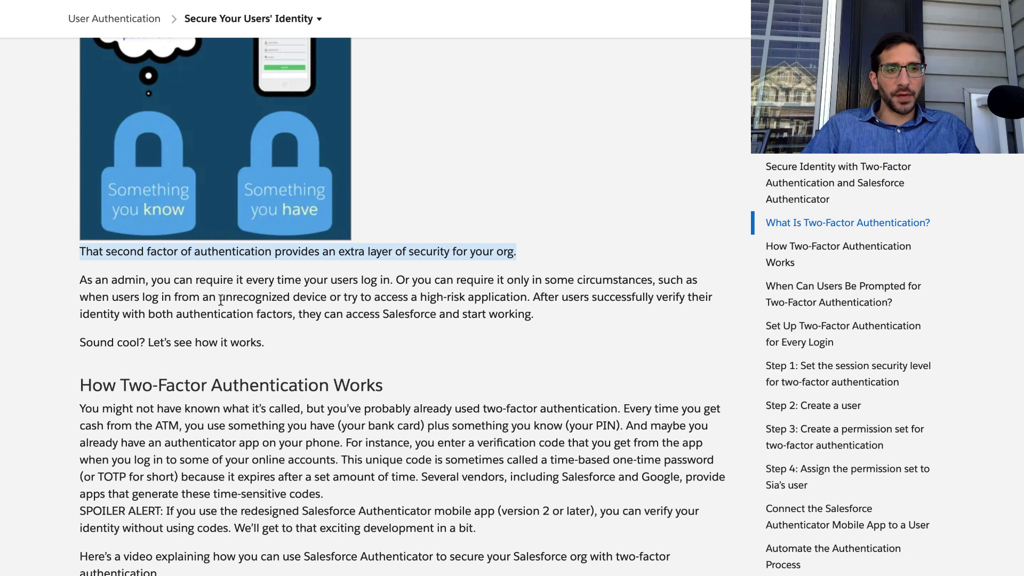
scroll(220, 301, "down", 1)
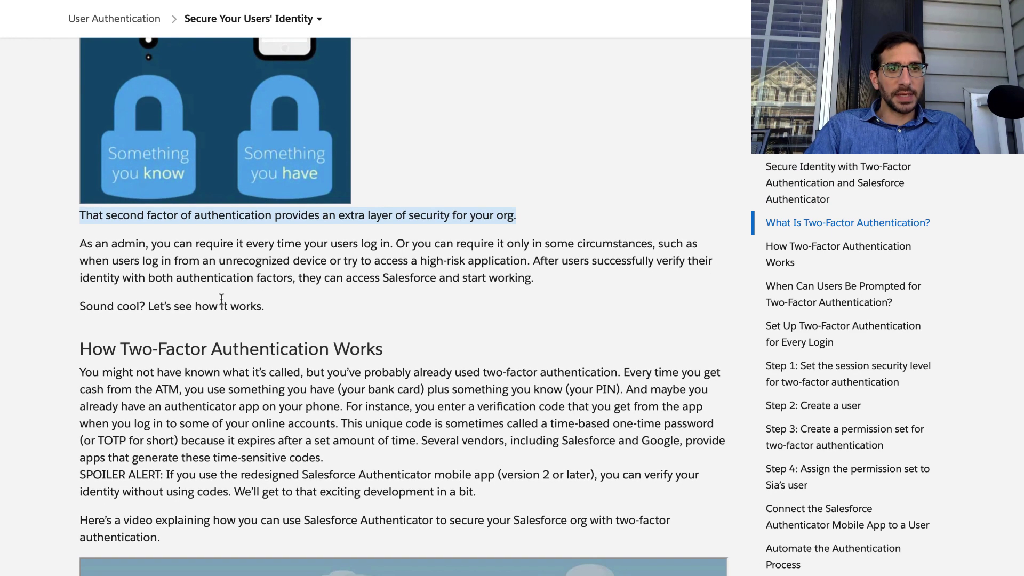
triple_click(223, 271)
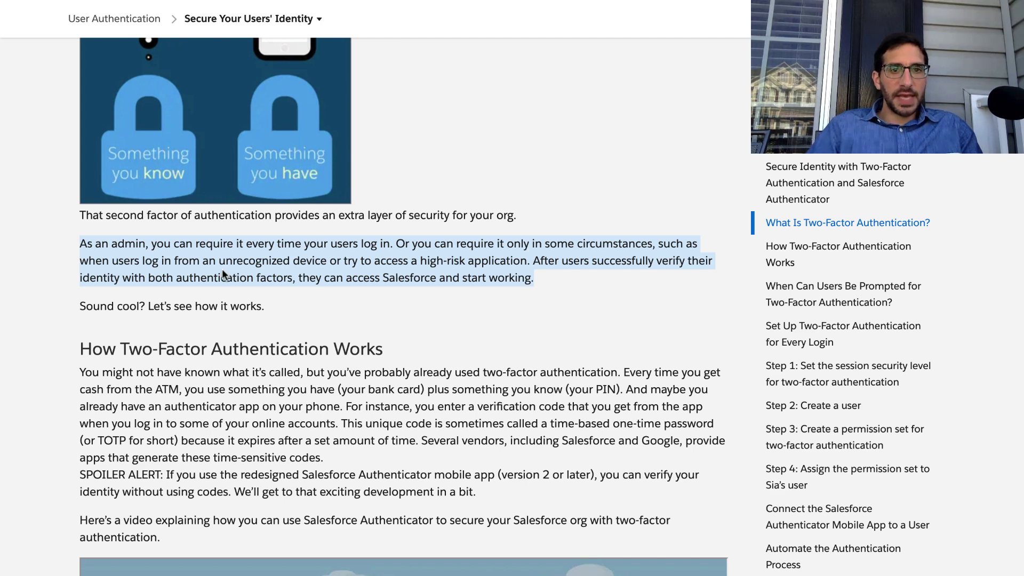
scroll(223, 272, "down", 3)
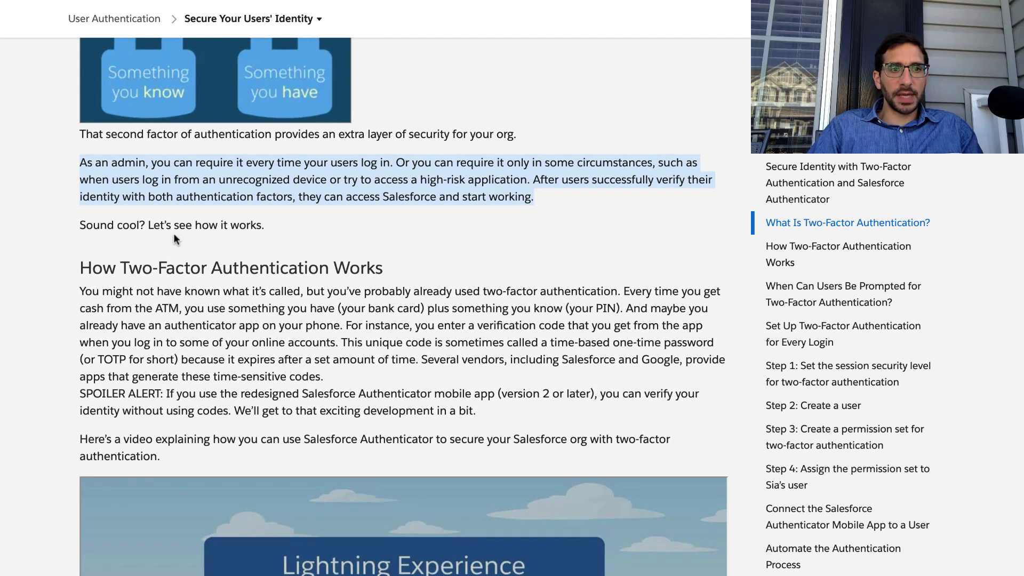
triple_click(173, 223)
scroll(174, 223, "down", 3)
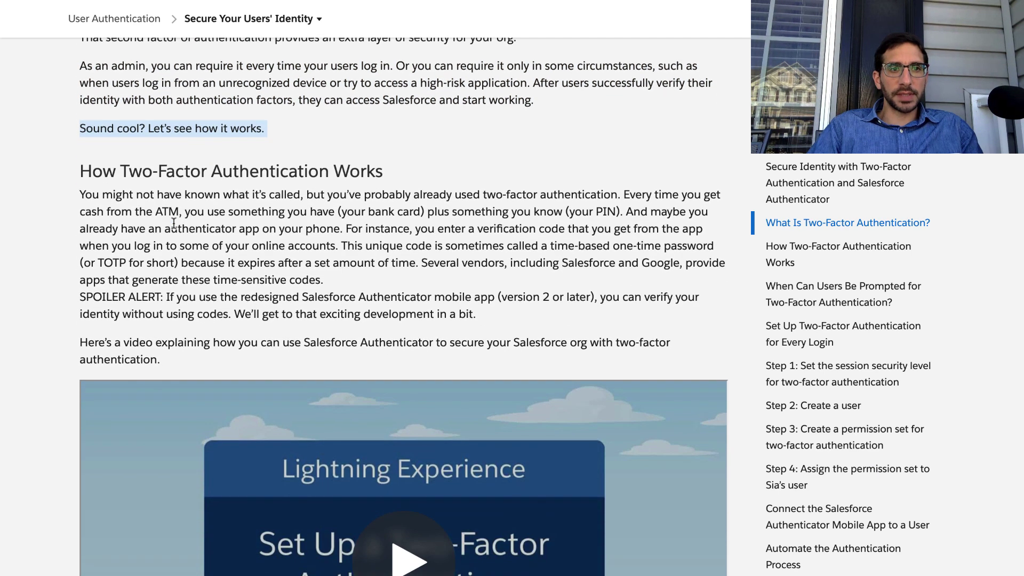
triple_click(175, 200)
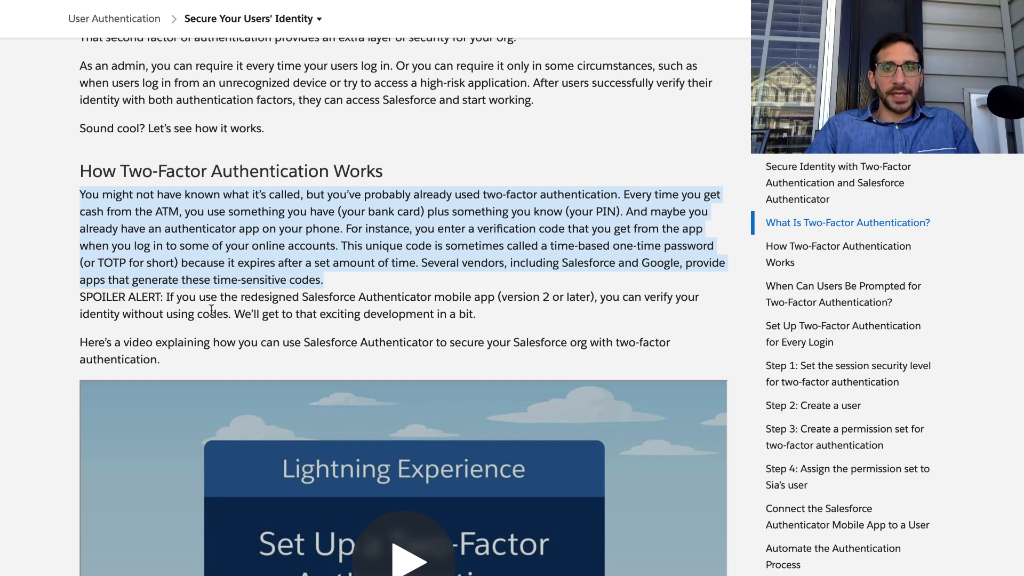
scroll(211, 309, "down", 2)
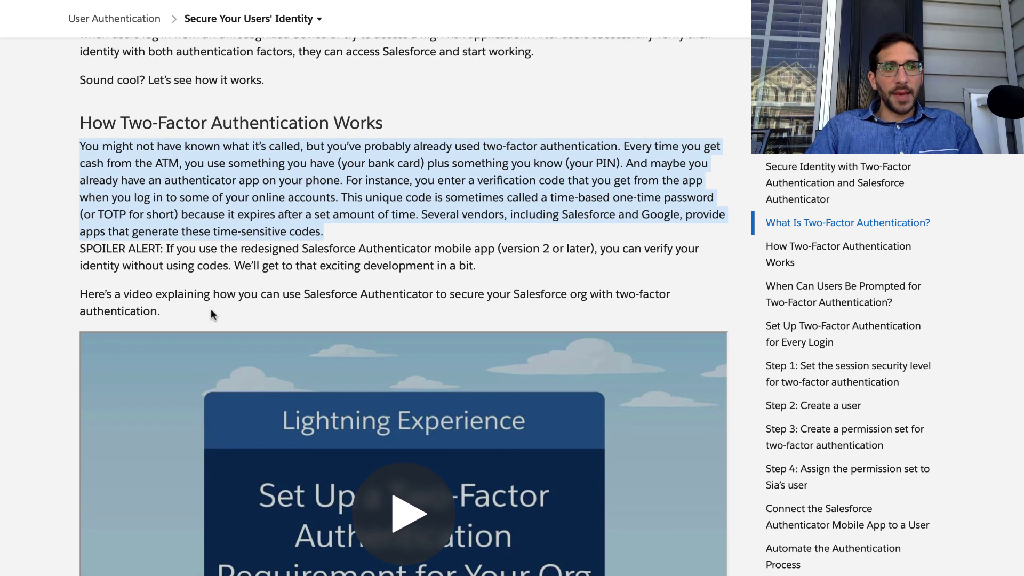
scroll(210, 309, "down", 1)
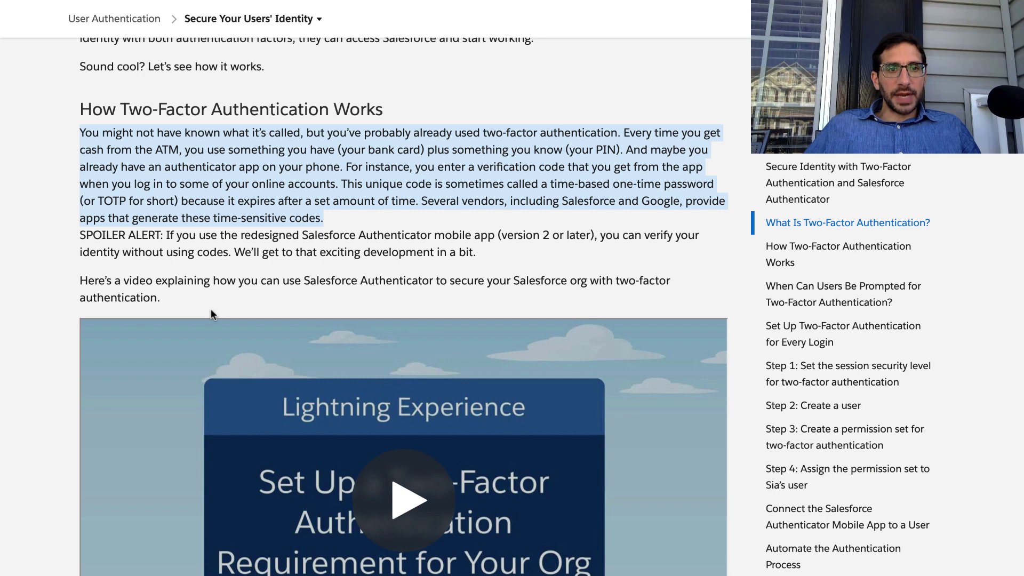
triple_click(225, 240)
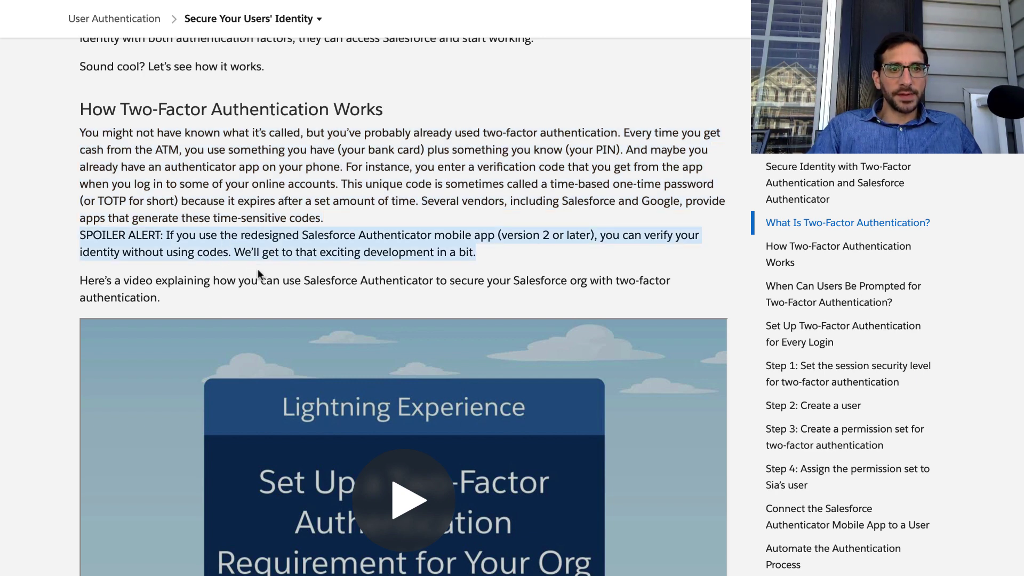
scroll(257, 269, "down", 1)
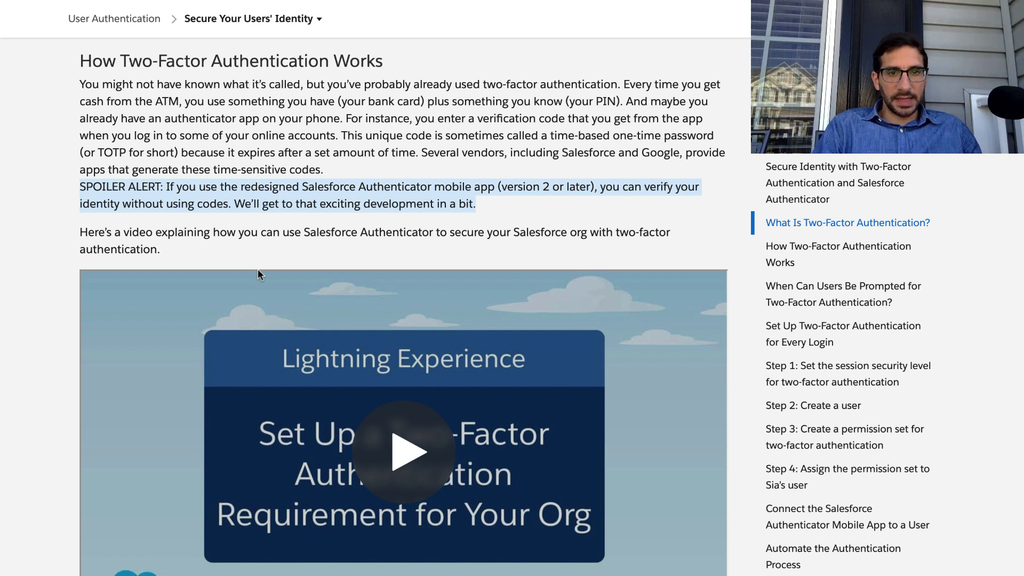
left_click(243, 242)
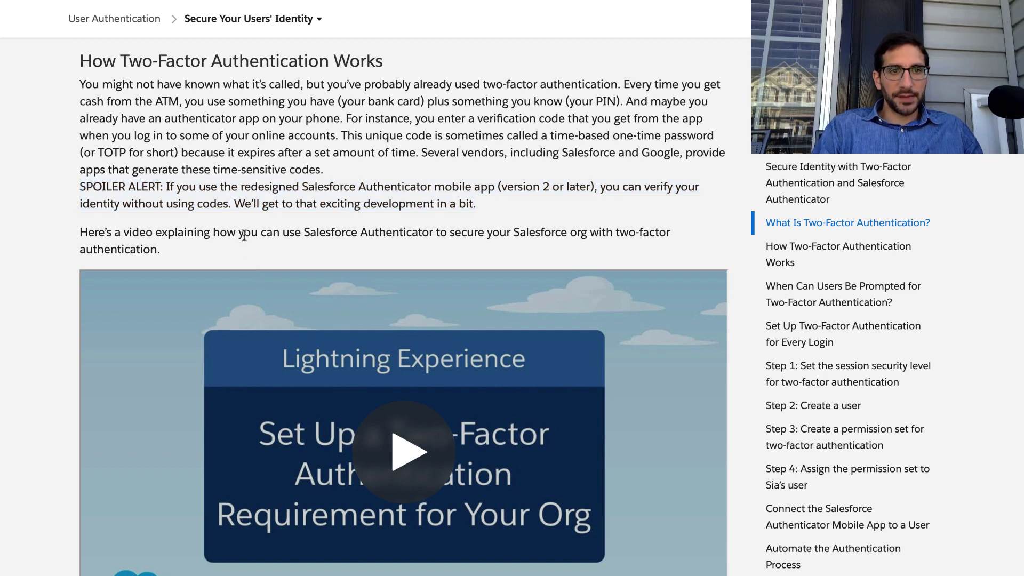
triple_click(244, 235)
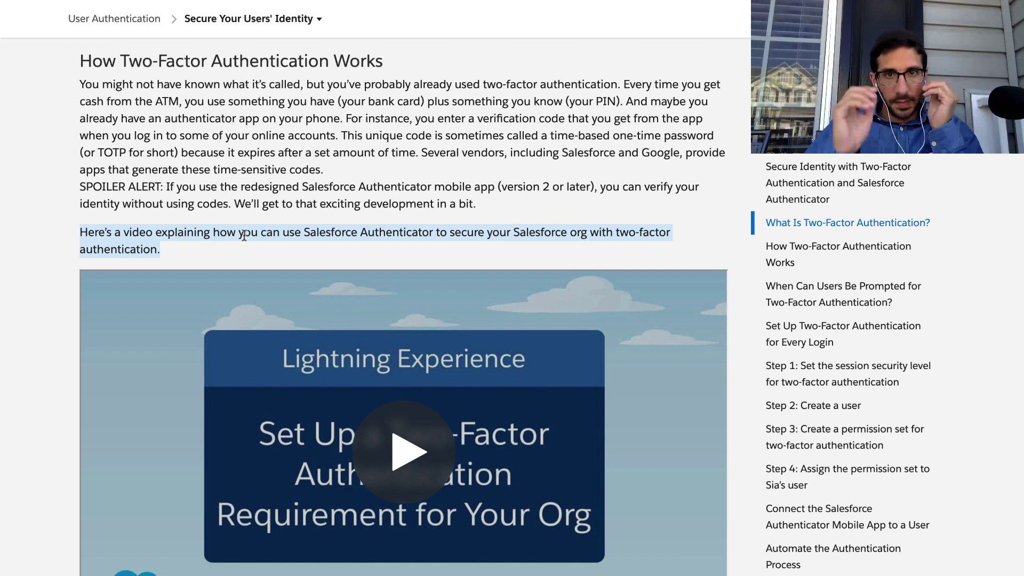
mouse_move(518, 4)
left_click(663, 8)
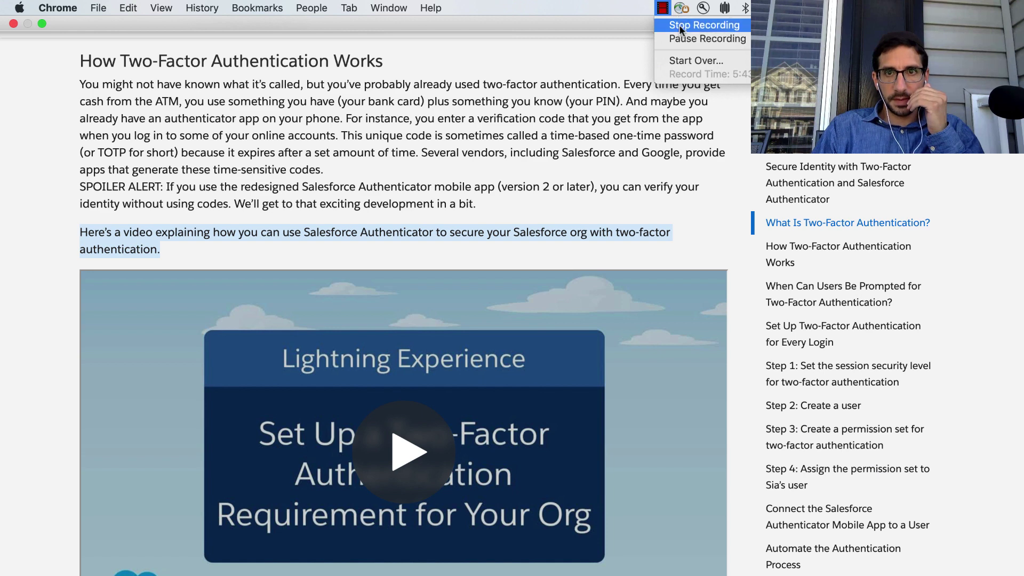
left_click(679, 25)
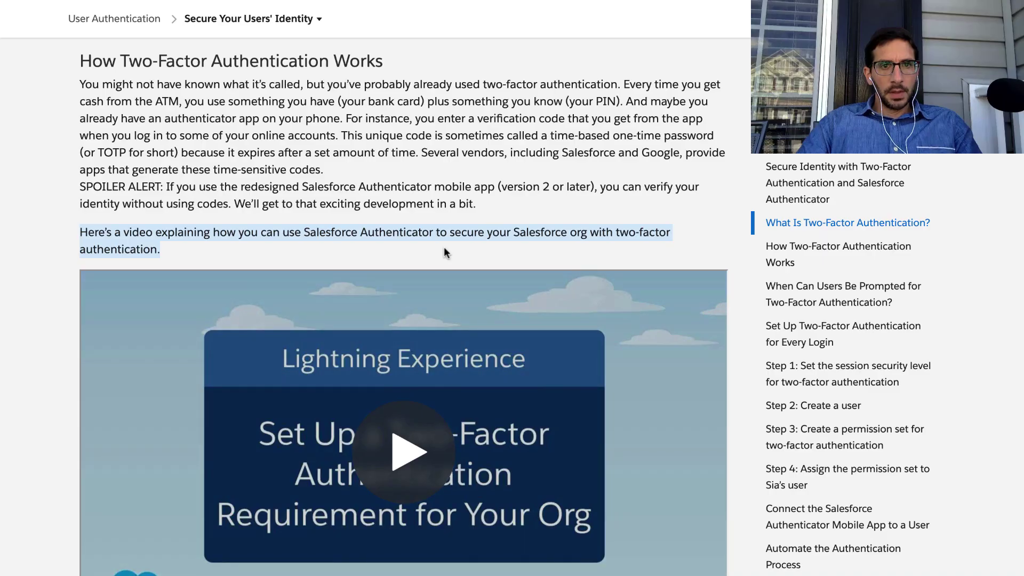
left_click(444, 247)
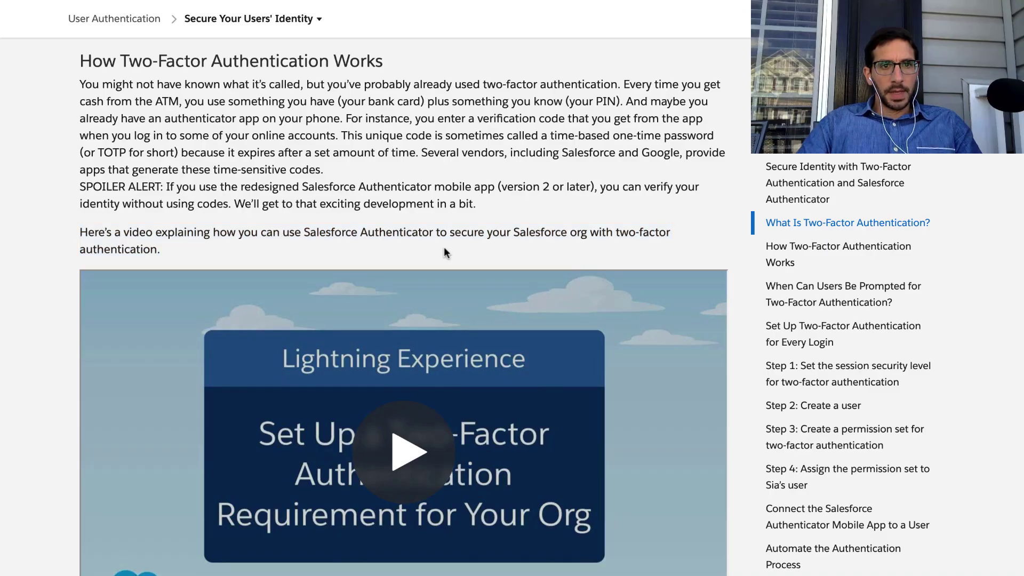
triple_click(414, 233)
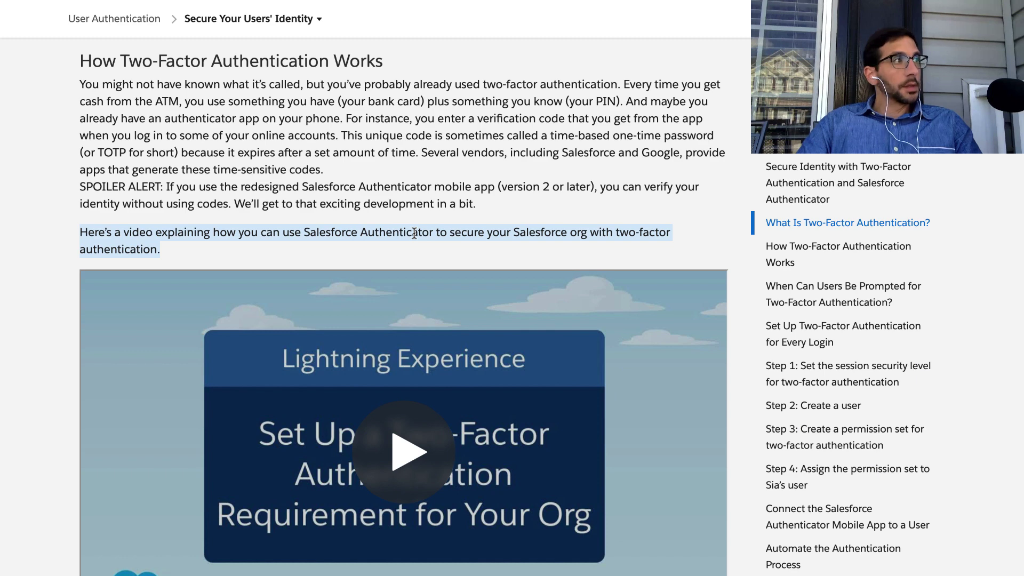
scroll(398, 330, "down", 3)
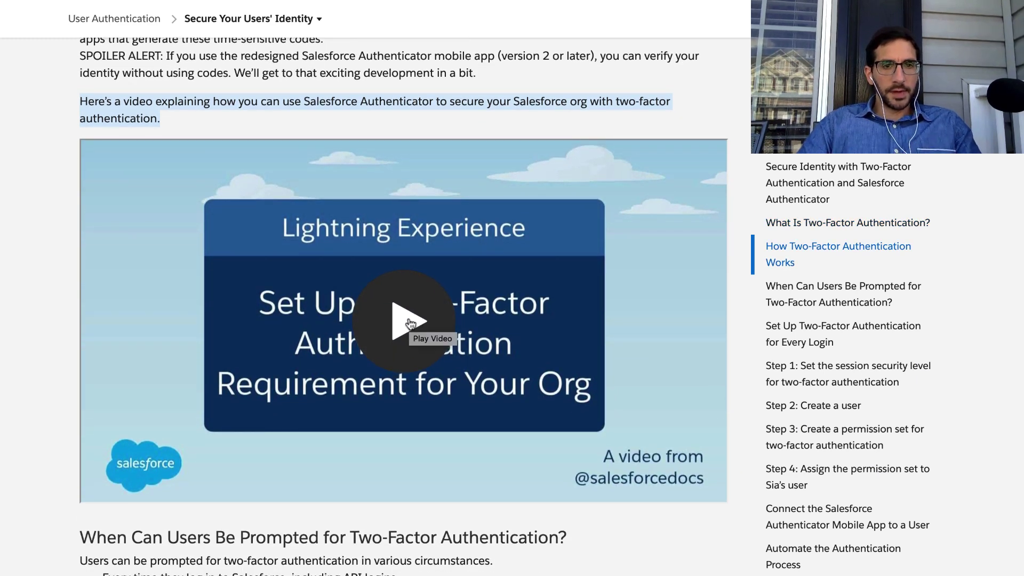
Play the 'Set Up Two-Factor Authentication' video and rewind it to the permission search.
left_click(410, 324)
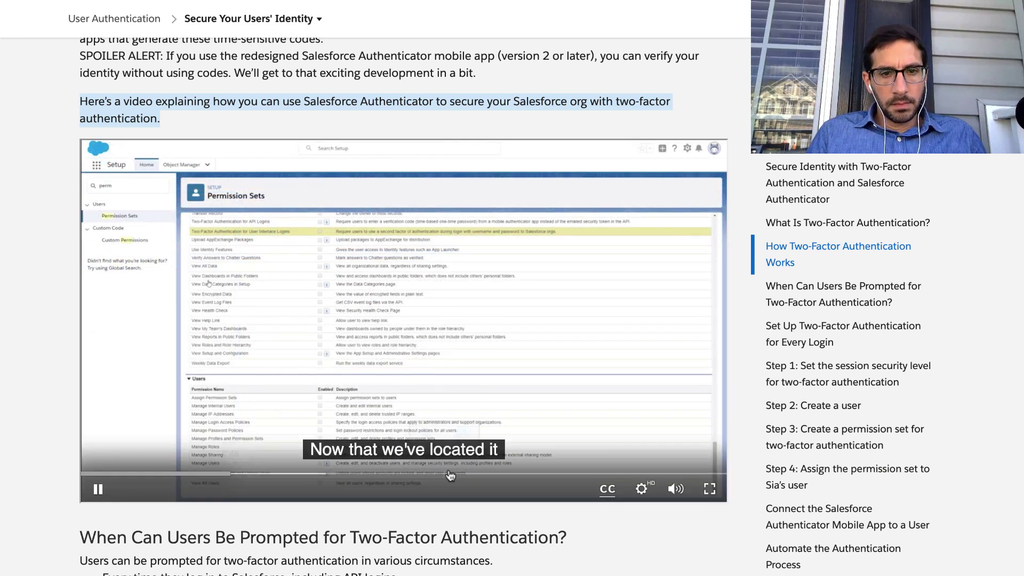
left_click(217, 474)
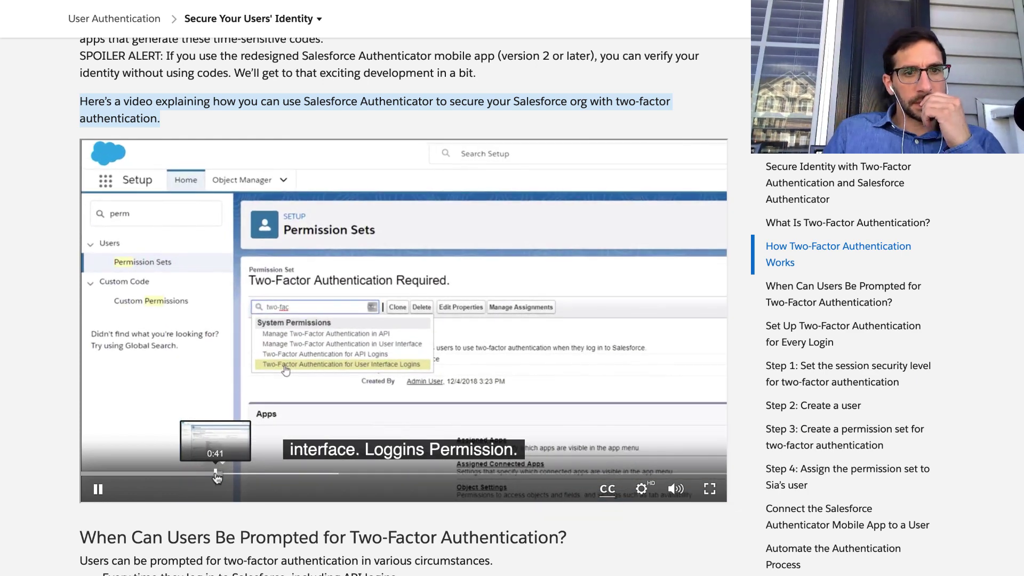
left_click(219, 446)
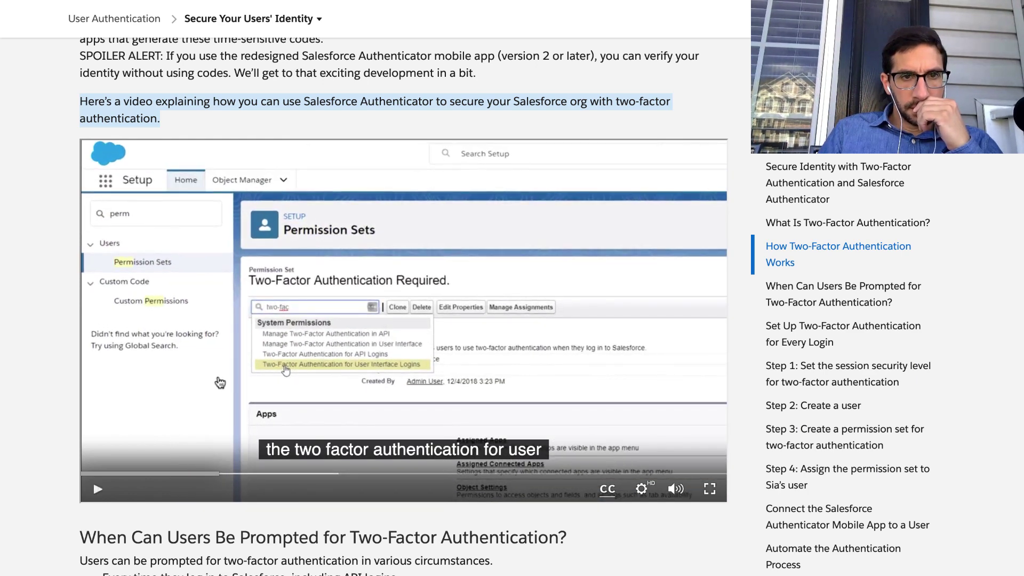
left_click(204, 476)
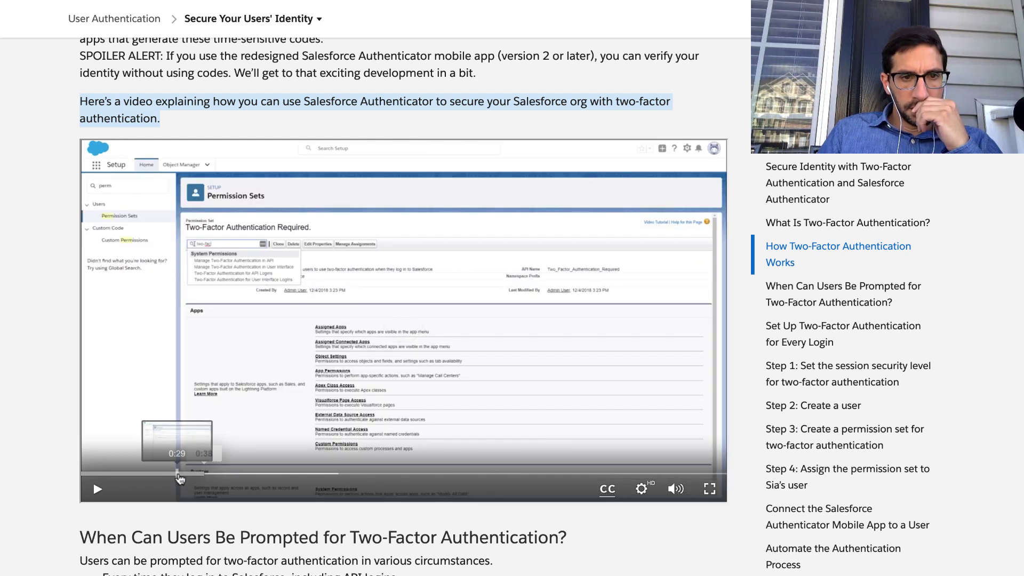
left_click(180, 474)
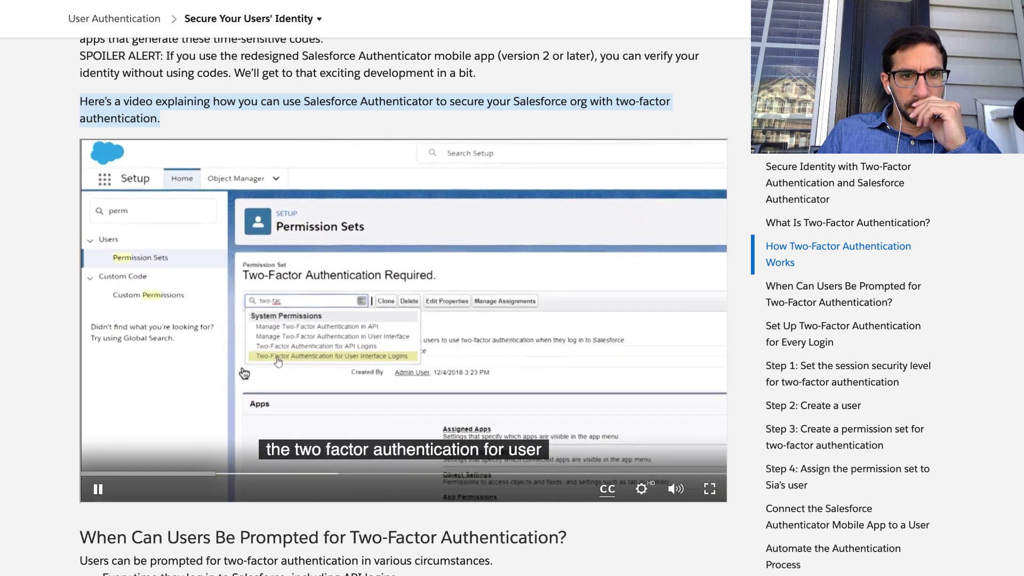
left_click(244, 372)
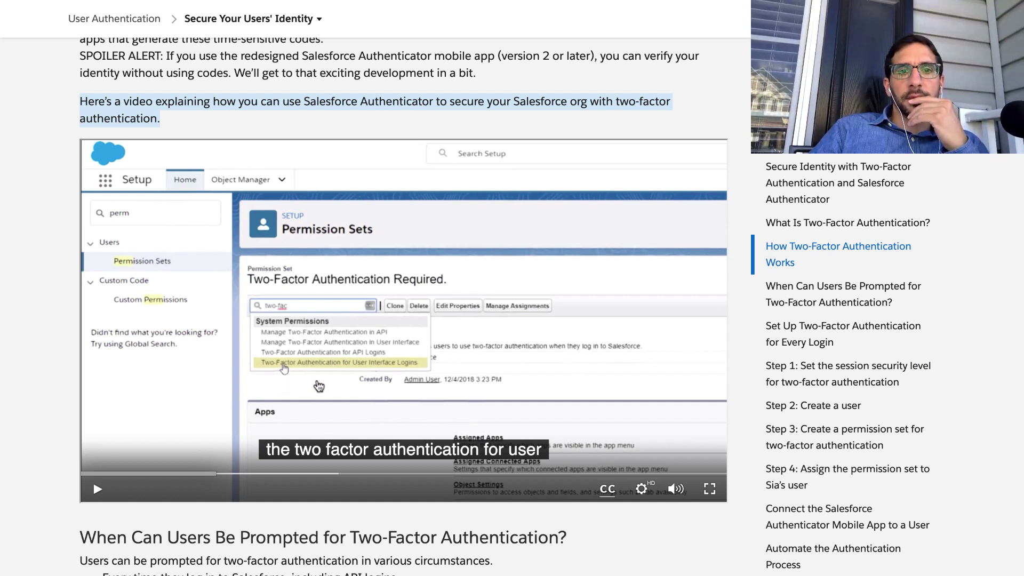
left_click(326, 370)
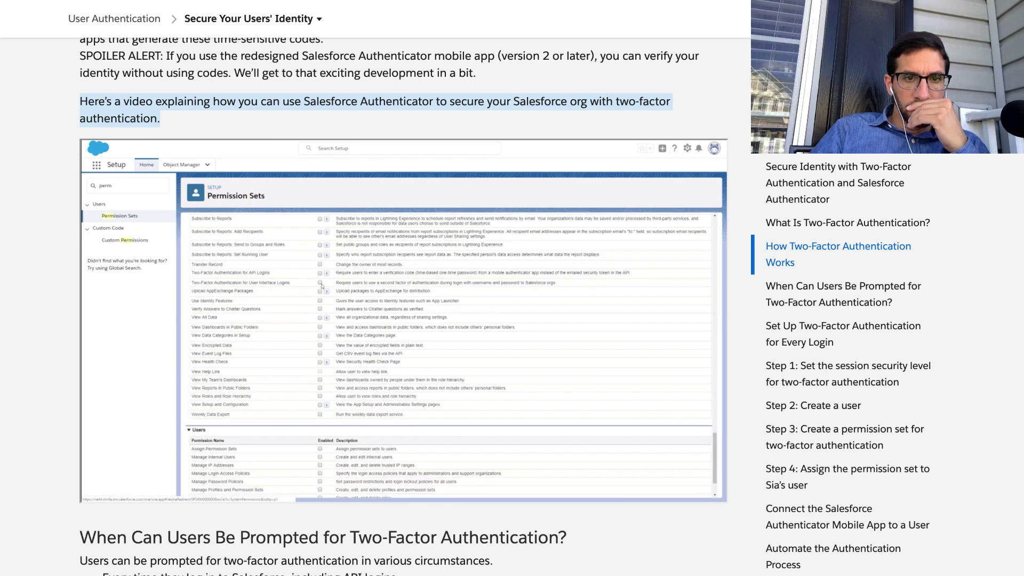
mouse_move(522, 448)
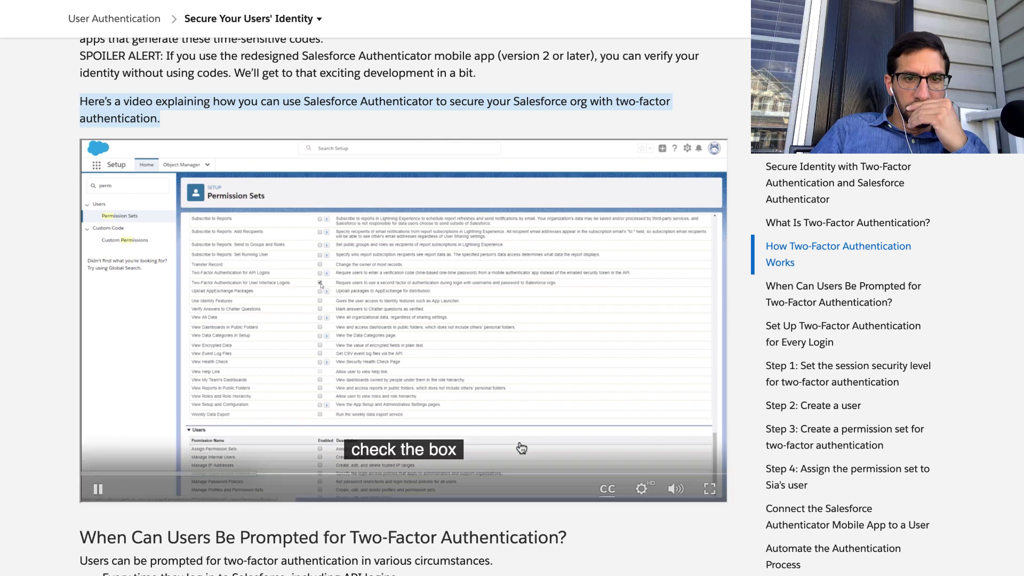
Play the Salesforce Authenticator video full screen, pause it briefly, then resume playback.
left_click(709, 493)
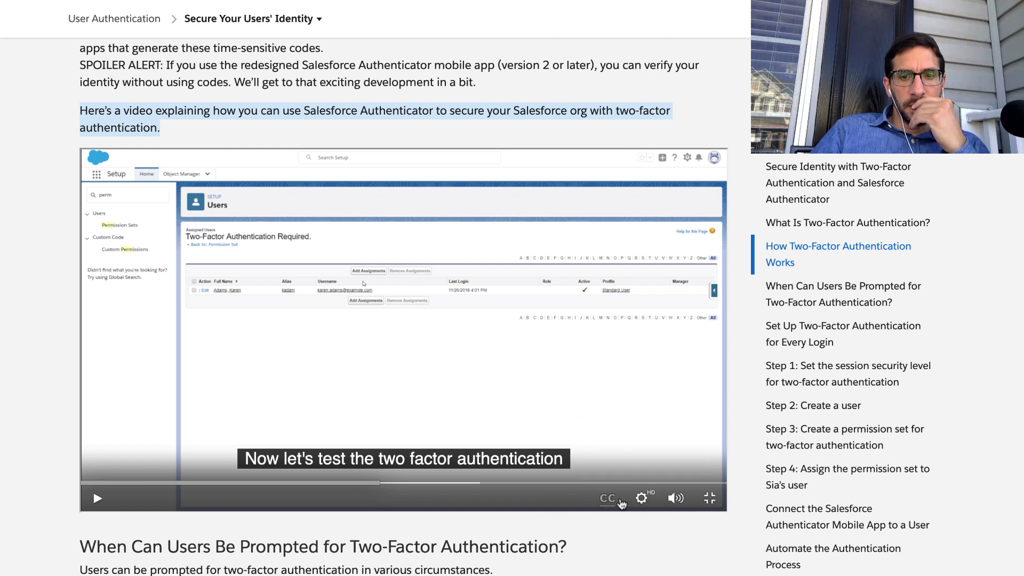
mouse_move(646, 503)
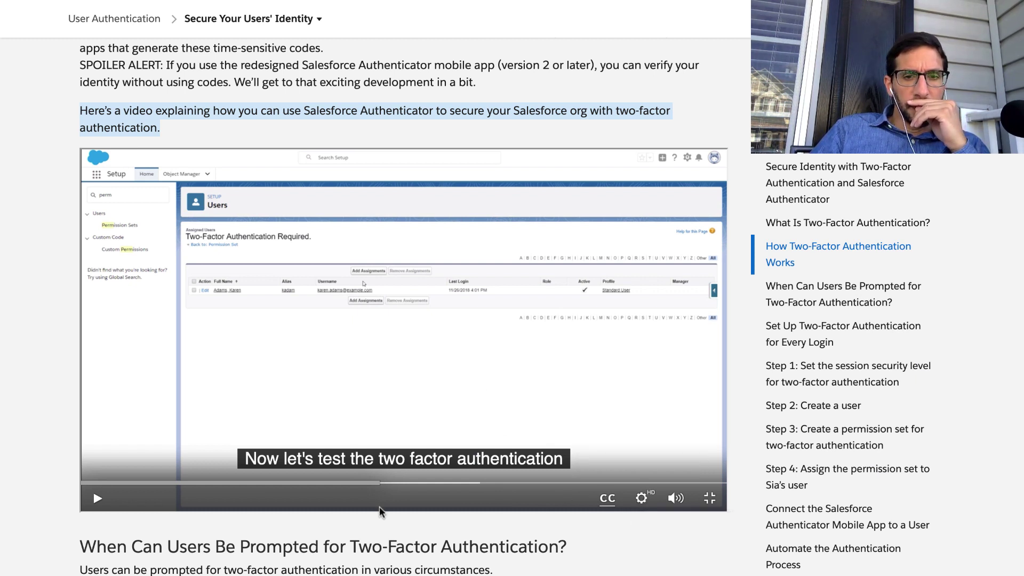
left_click(433, 376)
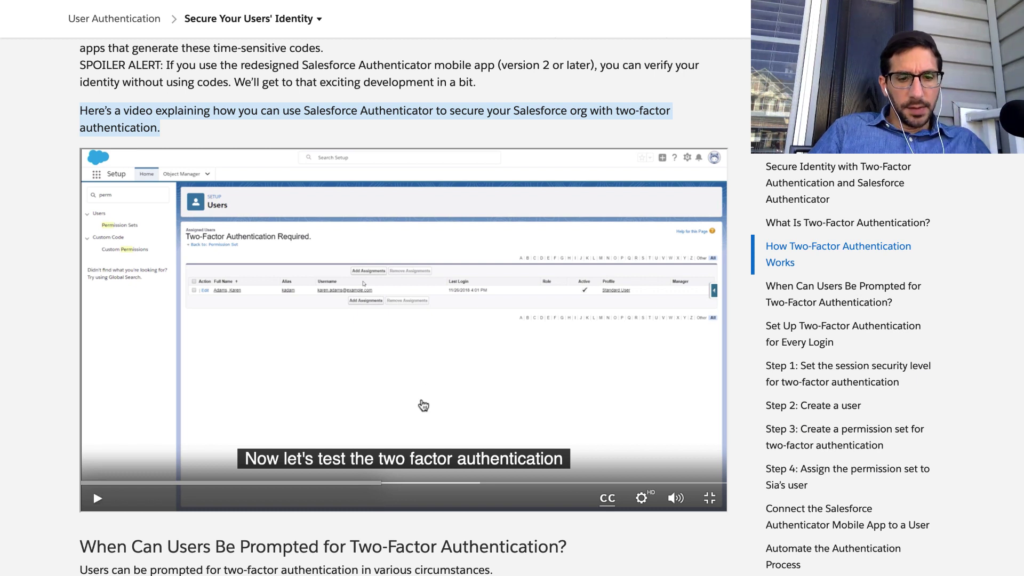
left_click(404, 421)
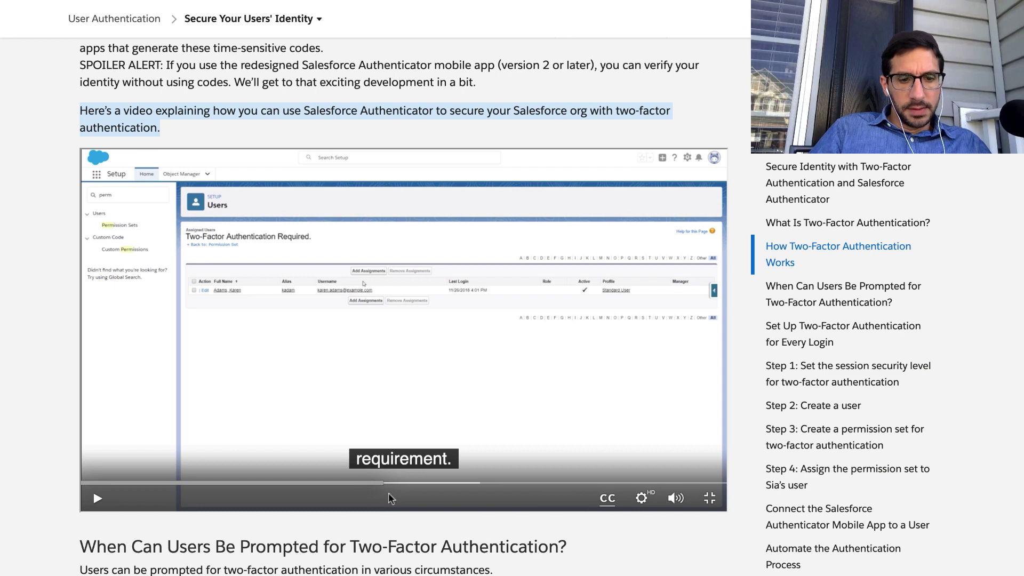
left_click(445, 468)
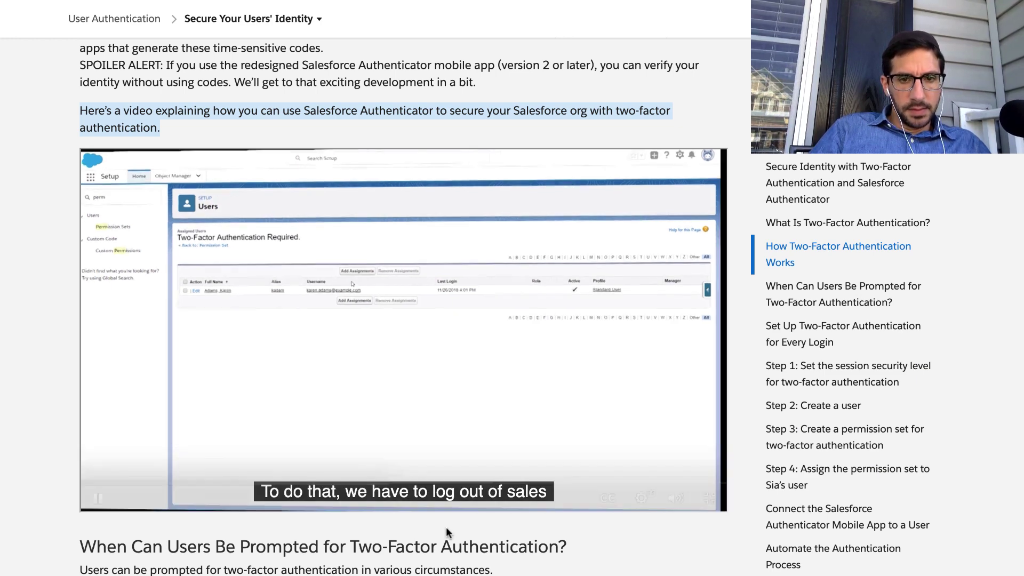
right_click(446, 527)
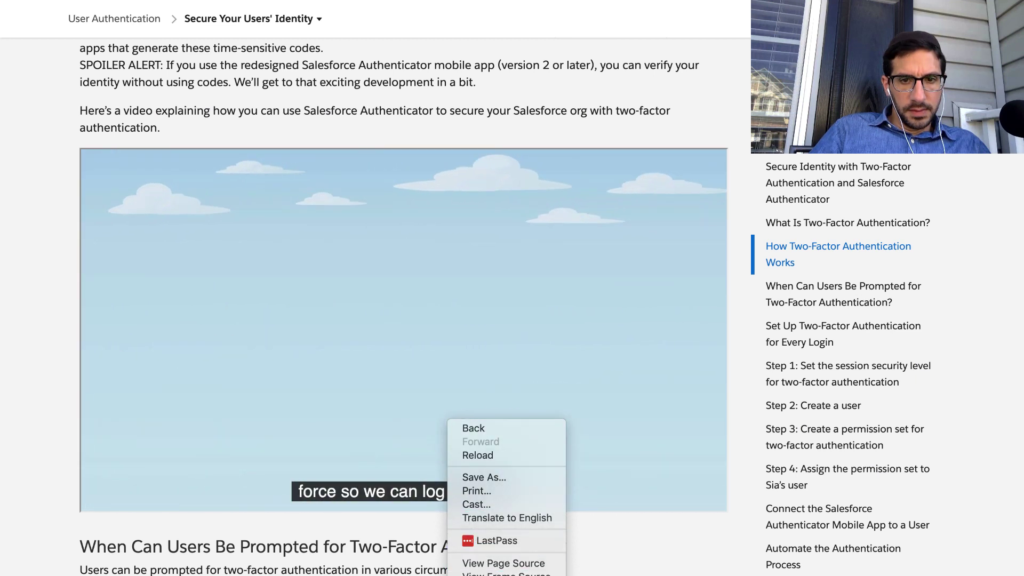
left_click(480, 575)
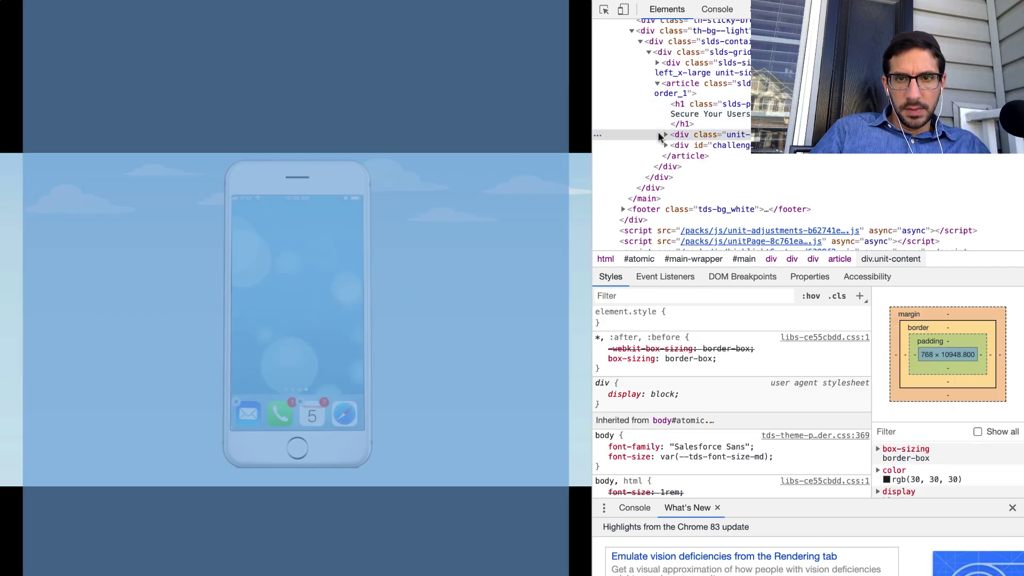
left_click(665, 135)
scroll(667, 158, "down", 3)
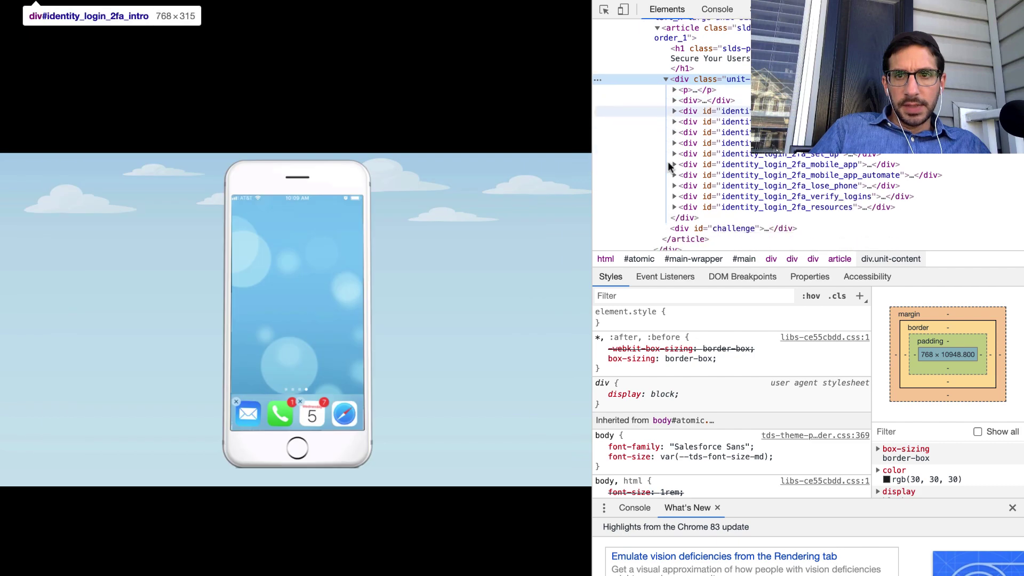
scroll(667, 161, "down", 3)
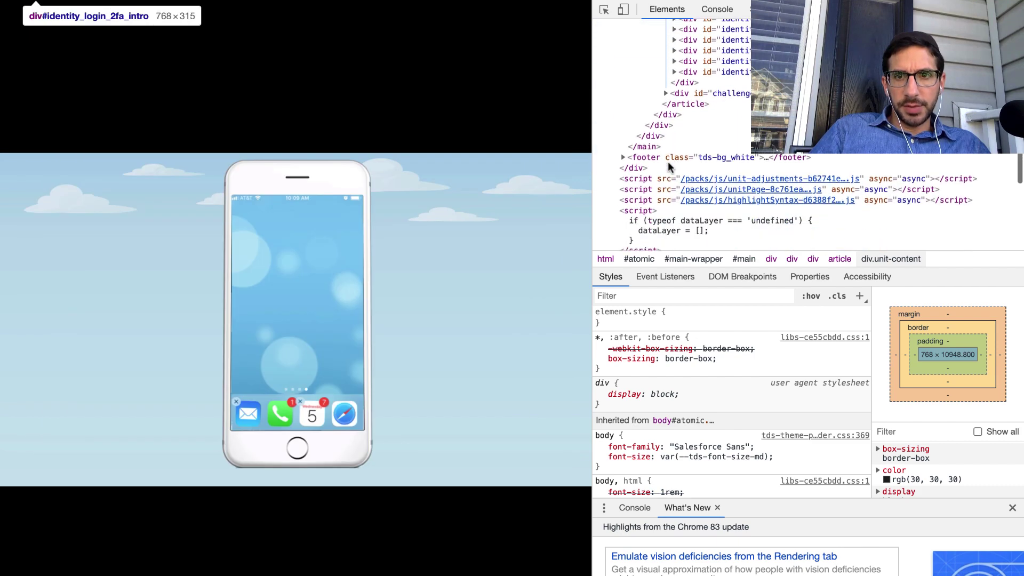
scroll(668, 161, "down", 5)
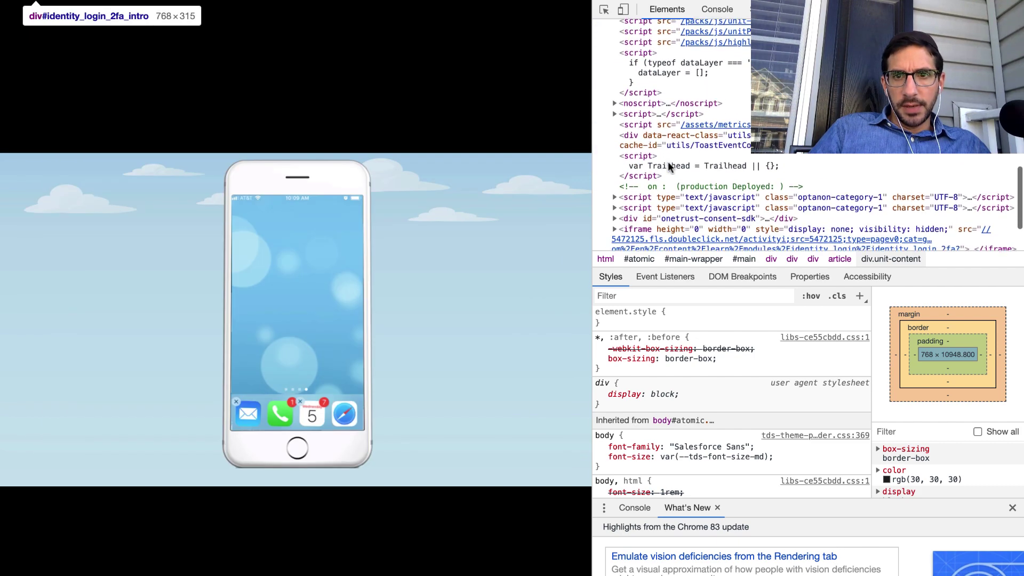
scroll(668, 161, "down", 2)
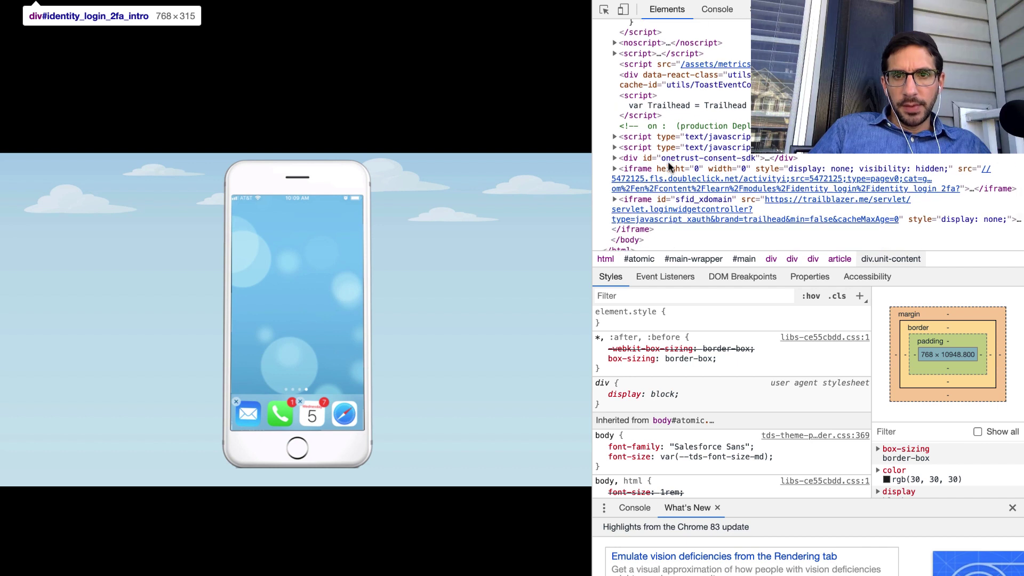
scroll(664, 199, "down", 1)
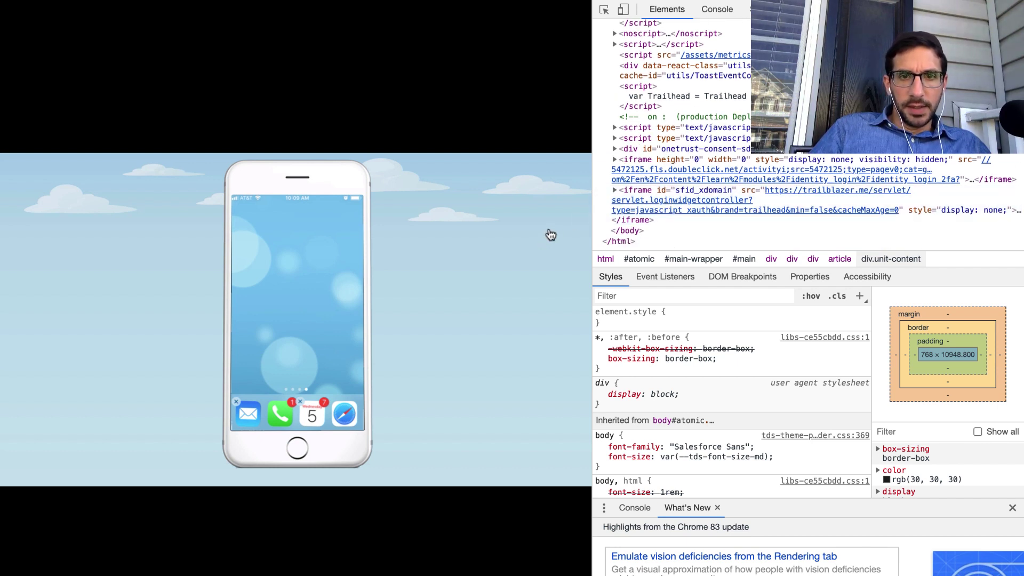
scroll(664, 205, "up", 3)
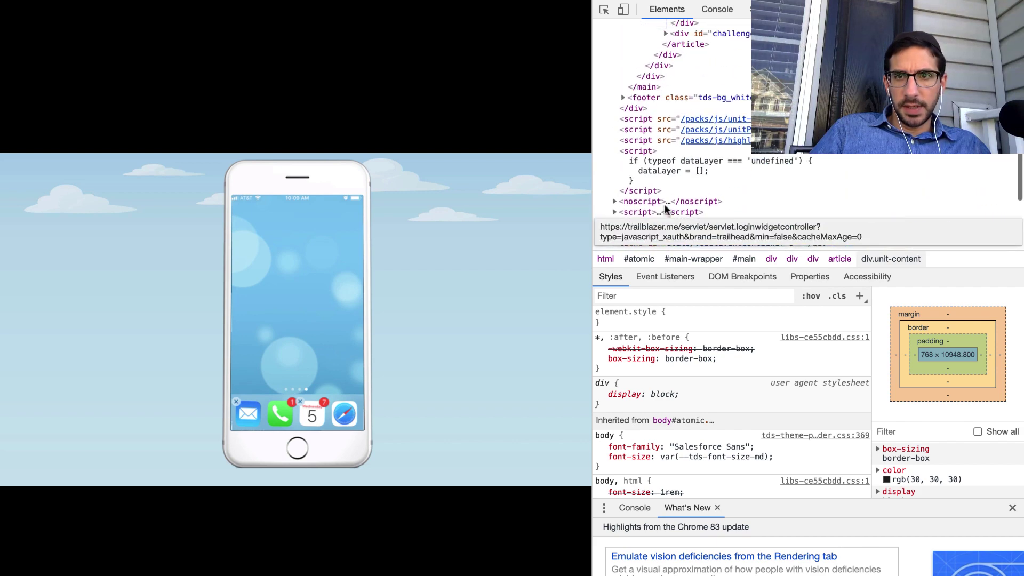
scroll(665, 205, "up", 1)
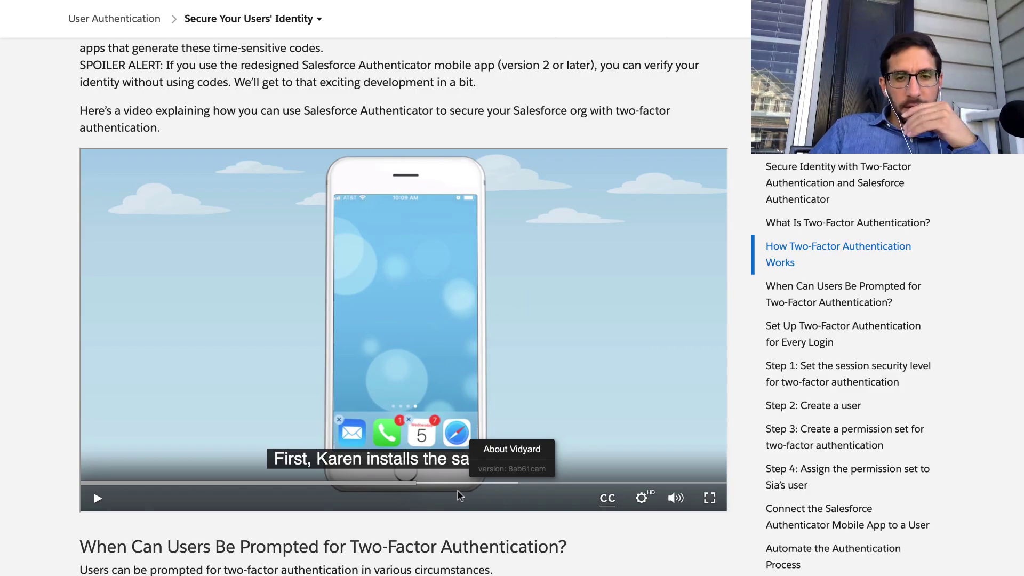
scroll(458, 499, "down", 20)
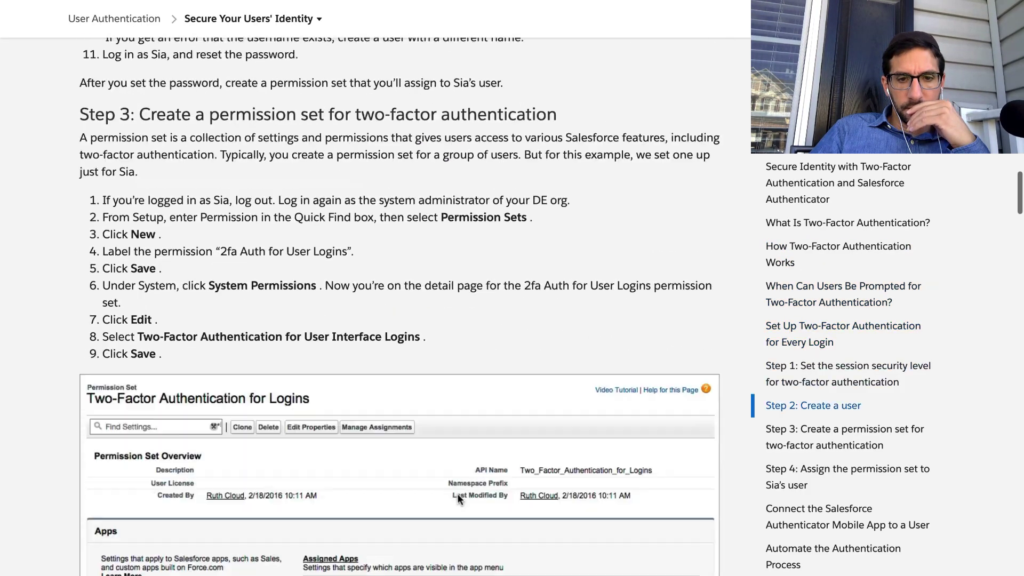
scroll(458, 496, "down", 20)
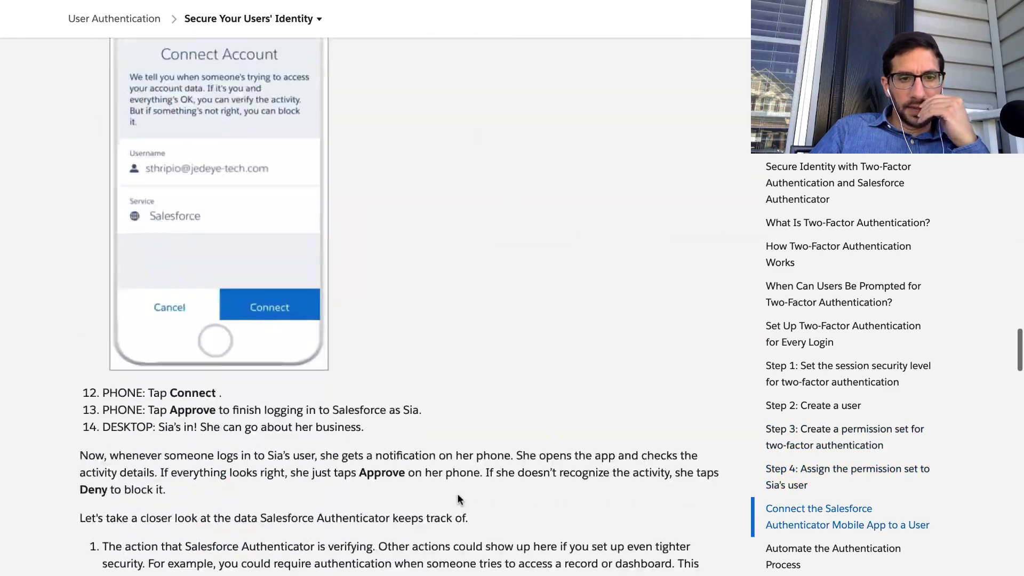
scroll(457, 499, "down", 20)
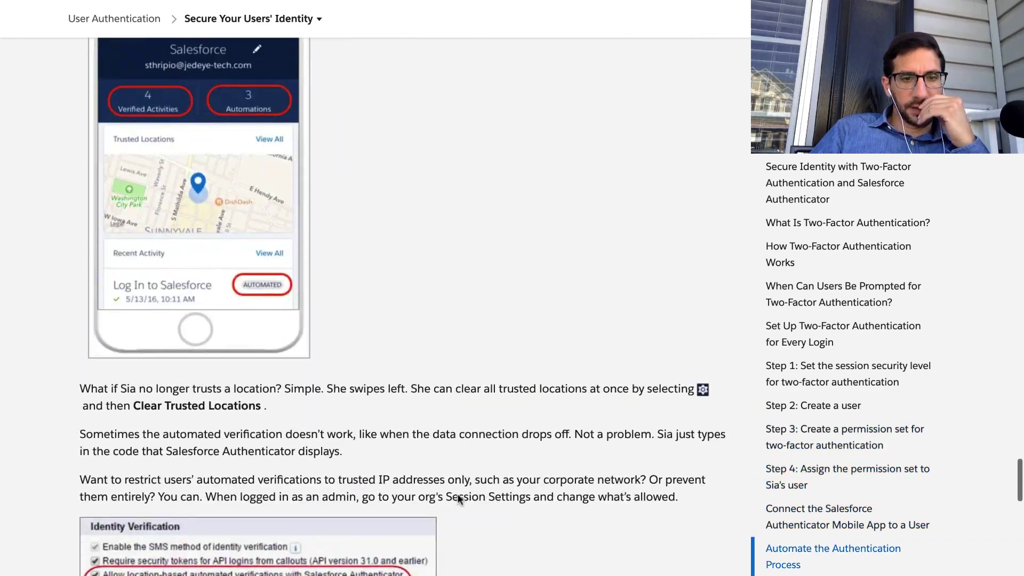
scroll(458, 497, "down", 6)
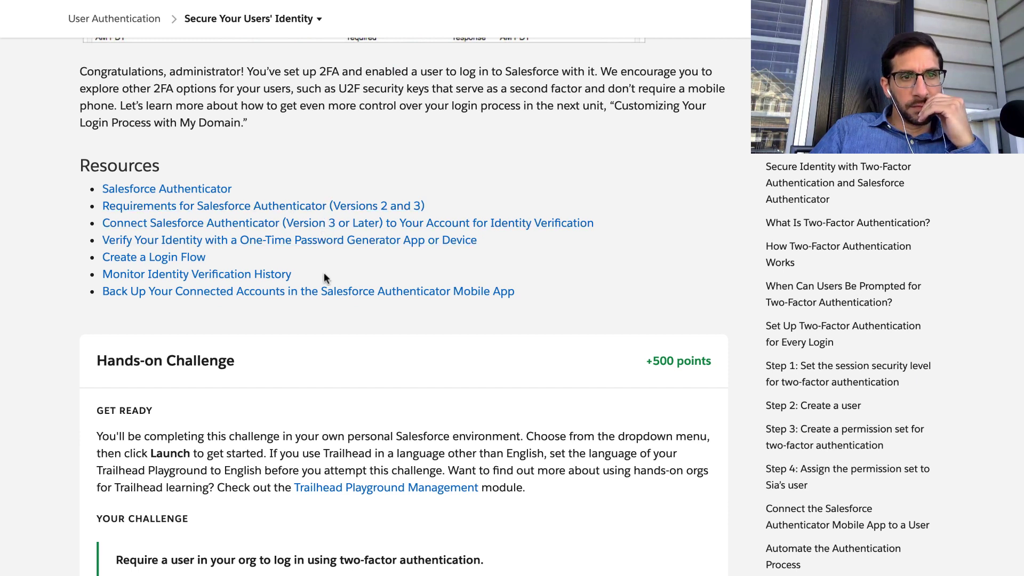
scroll(325, 278, "up", 15)
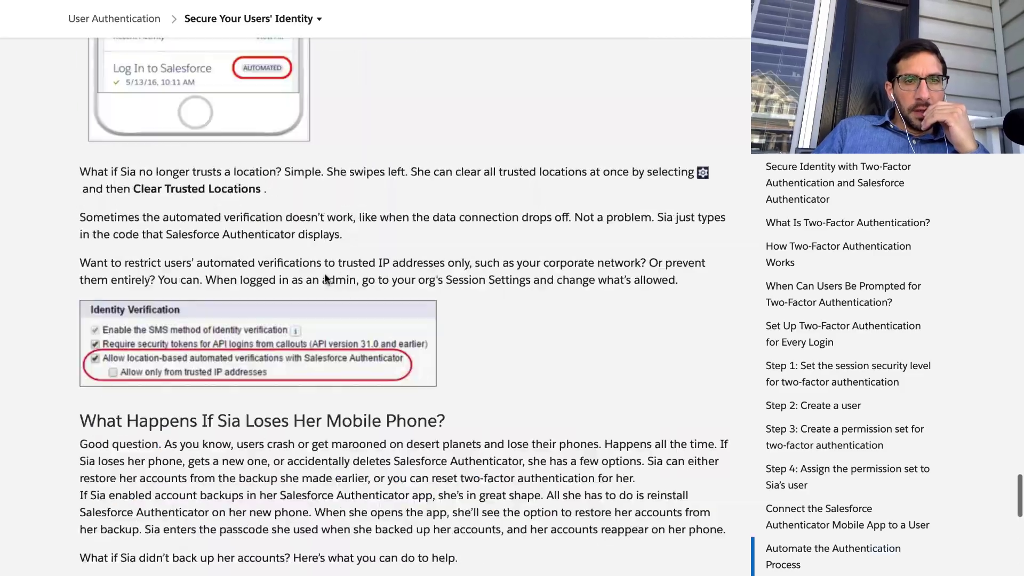
scroll(324, 278, "up", 20)
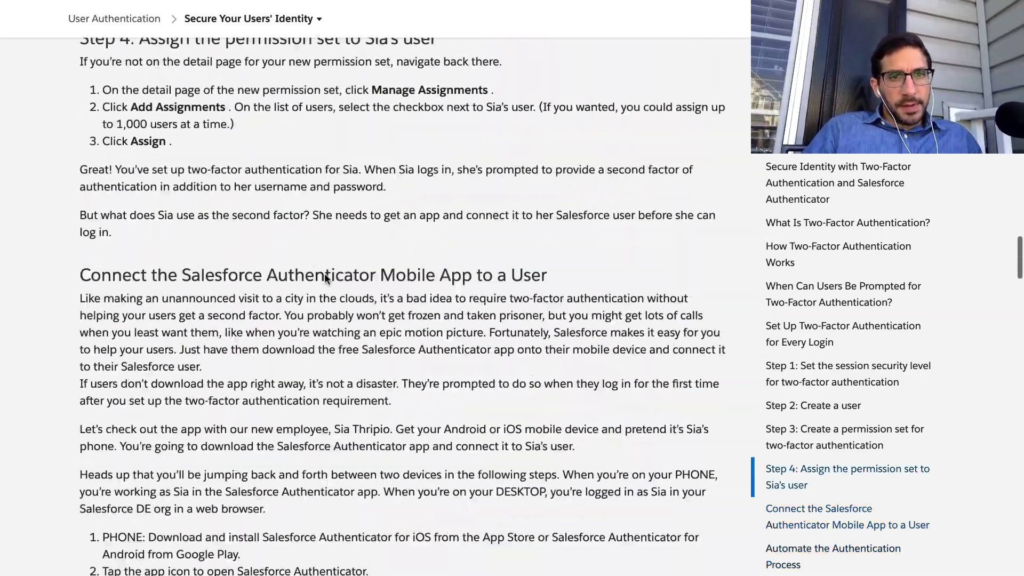
scroll(325, 274, "up", 20)
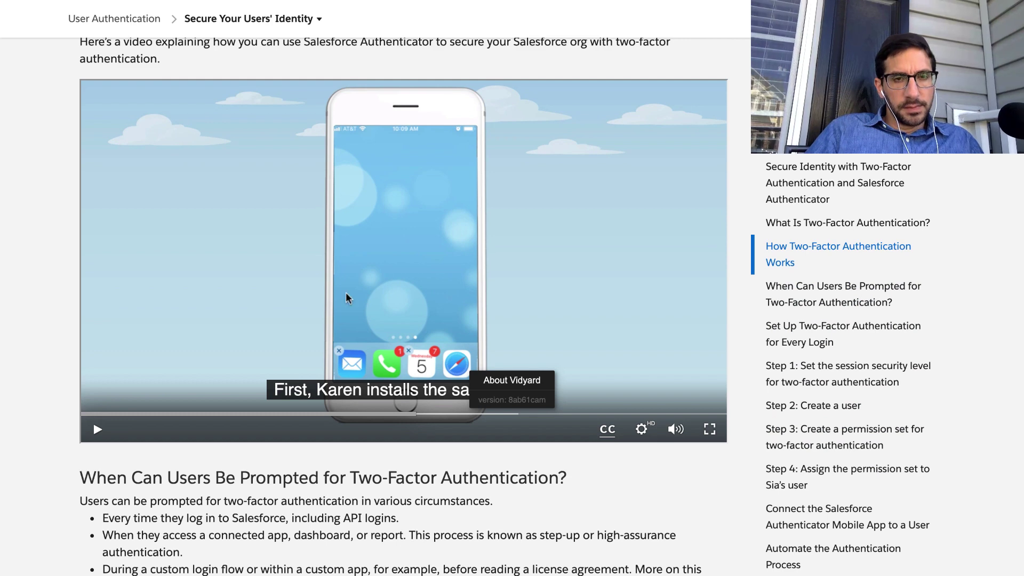
Dismiss the About Vidyard info box so the video continues to the connect-account scene.
scroll(347, 299, "up", 1)
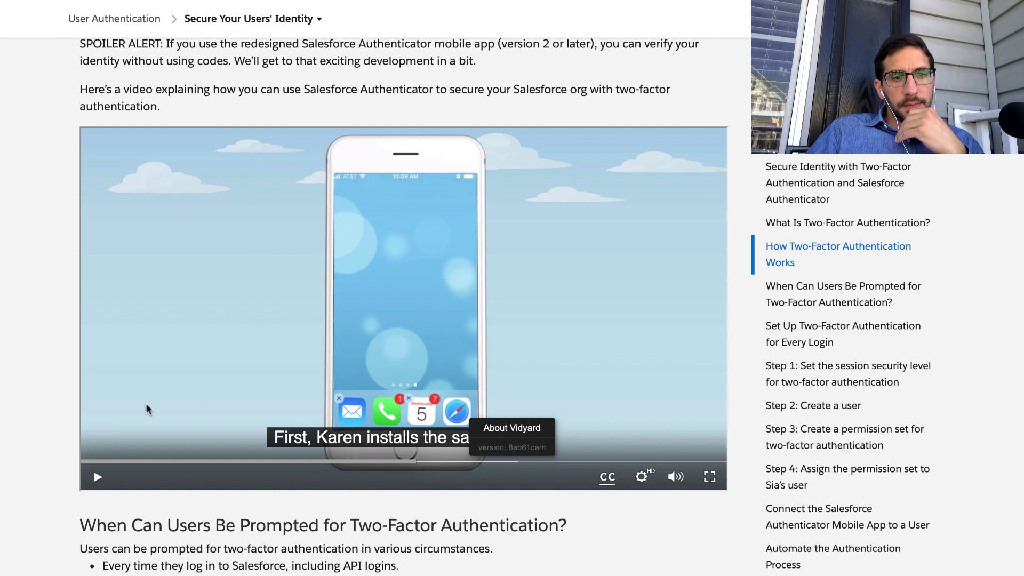
left_click(97, 479)
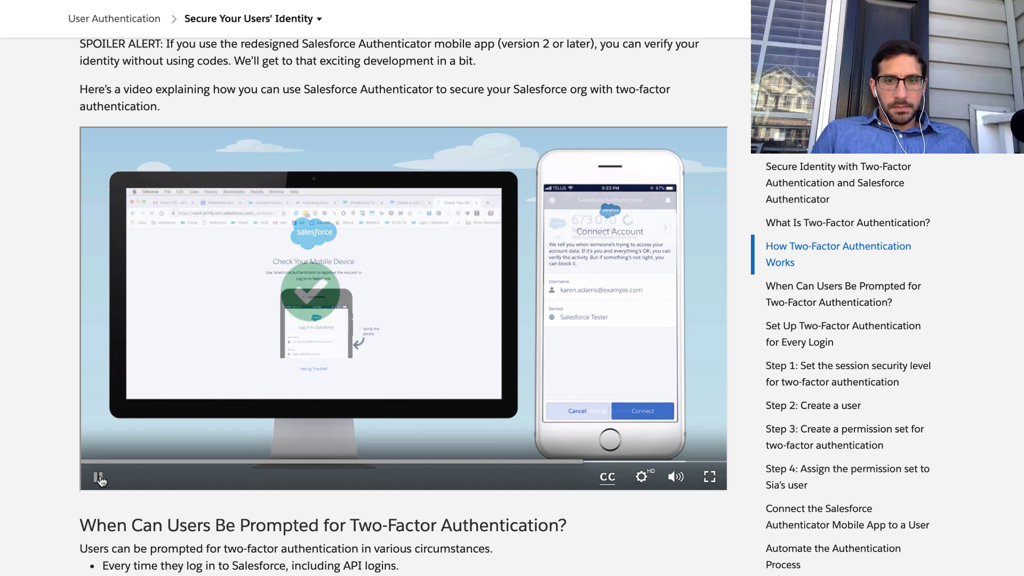
Rewind the video to the Connect Account scene and watch it through to the Learn More card.
left_click(569, 461)
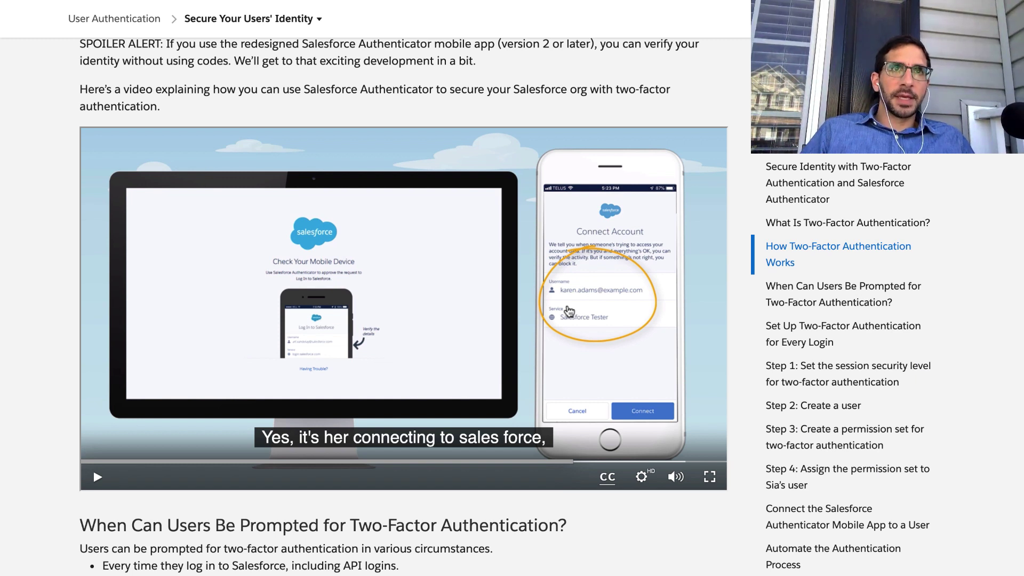
scroll(484, 464, "up", 1)
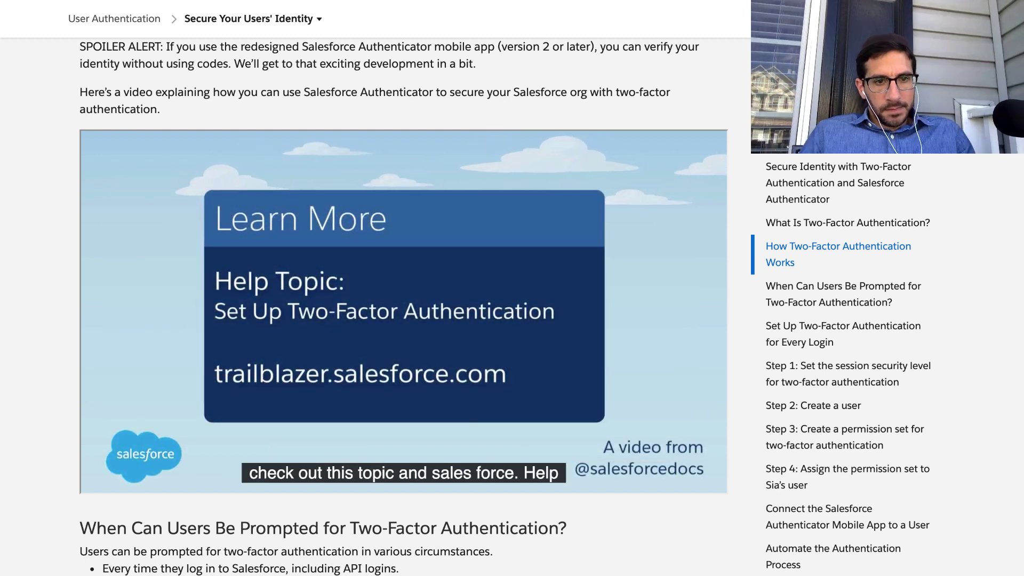
mouse_move(604, 233)
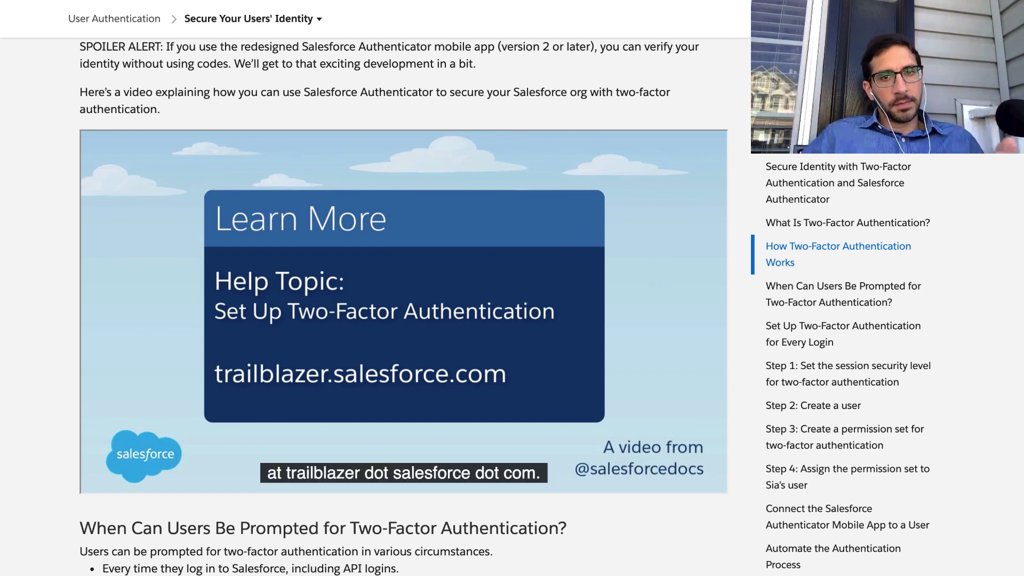
left_click(568, 321)
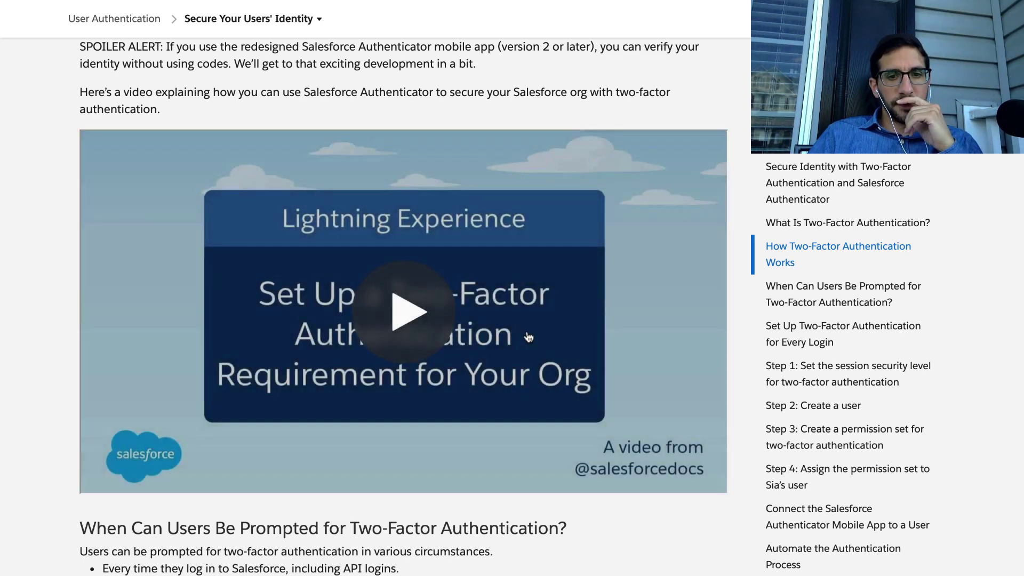
scroll(523, 347, "down", 1)
scroll(512, 365, "down", 5)
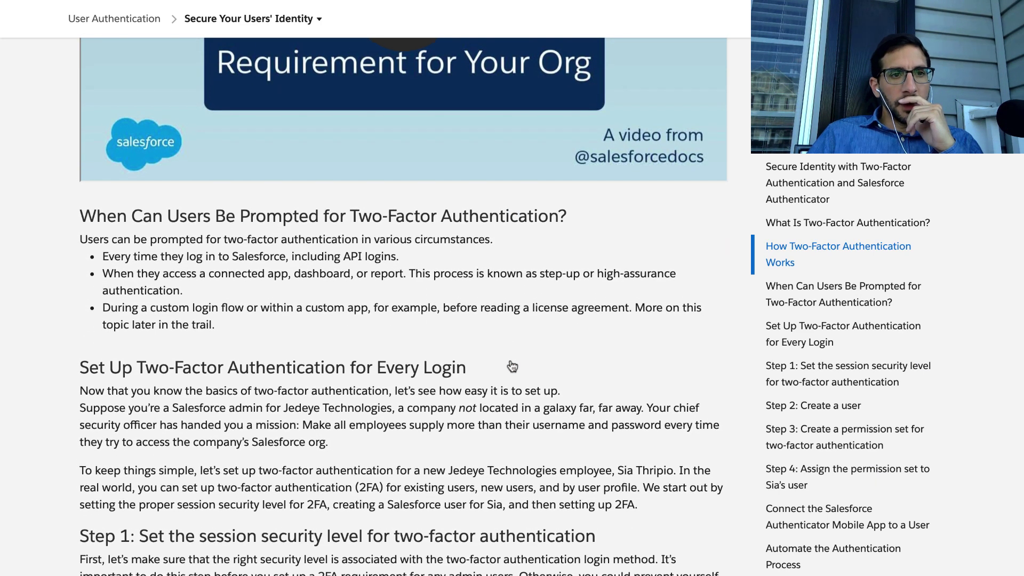
scroll(512, 366, "down", 1)
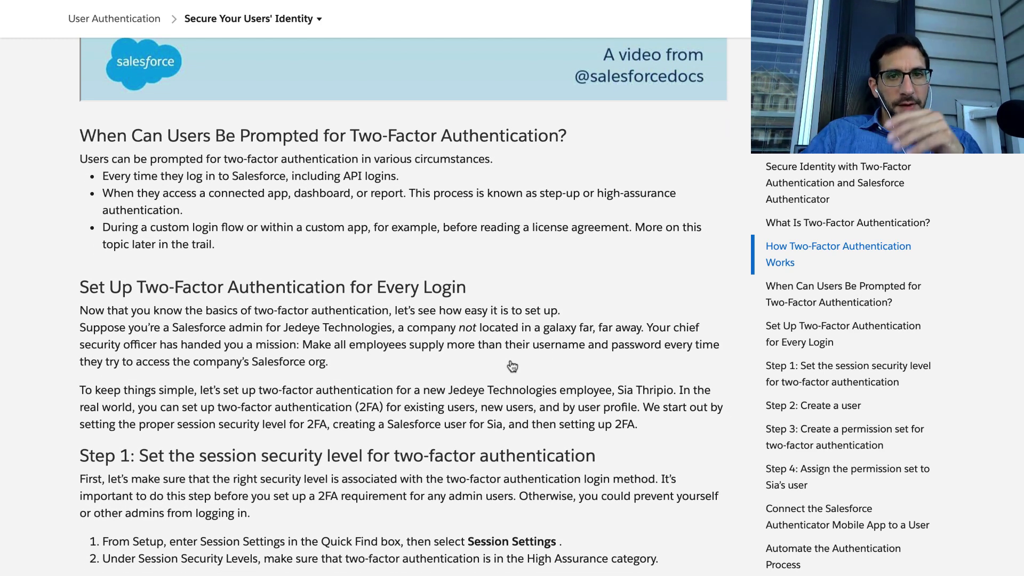
triple_click(322, 148)
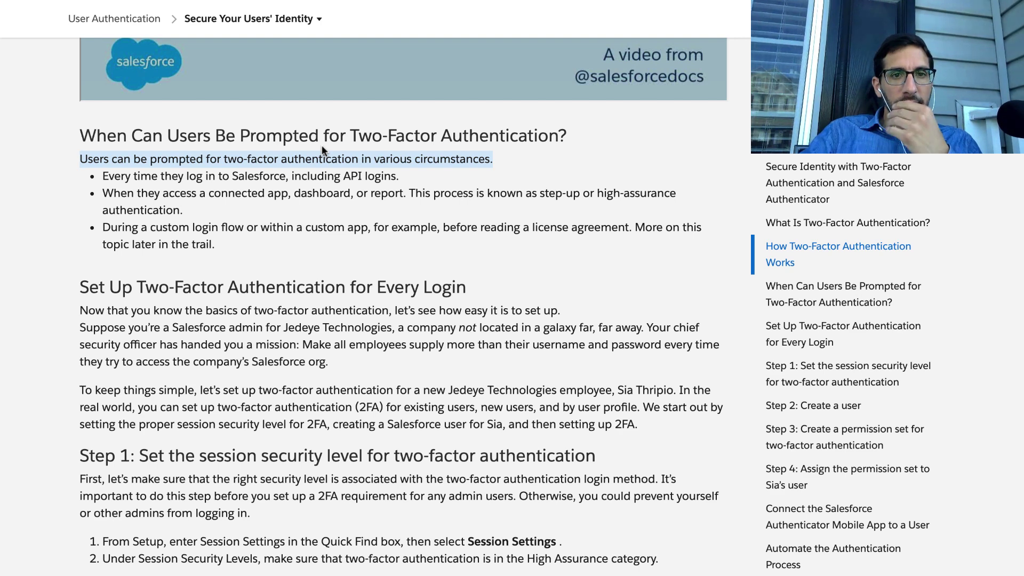
triple_click(271, 195)
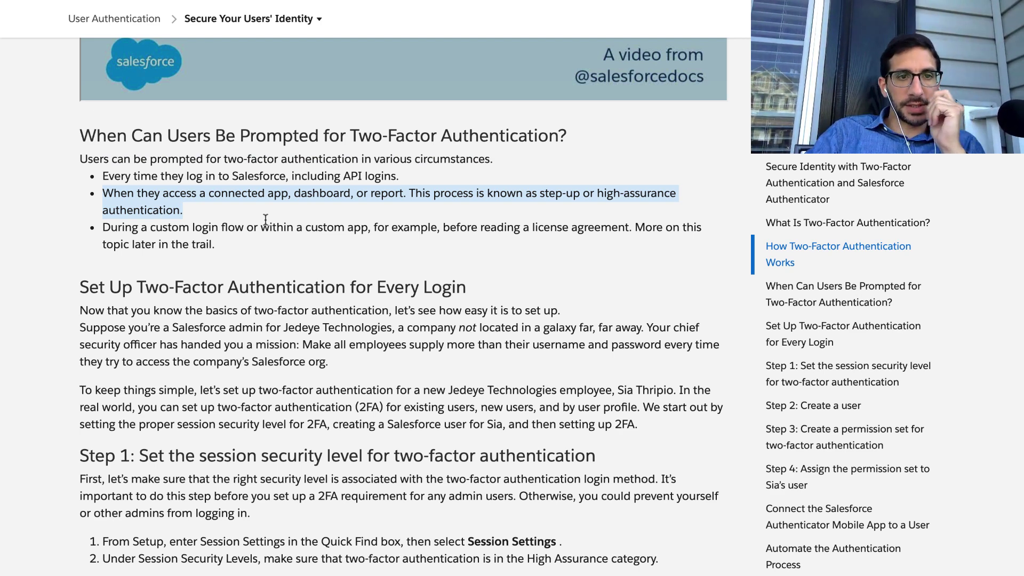
triple_click(251, 230)
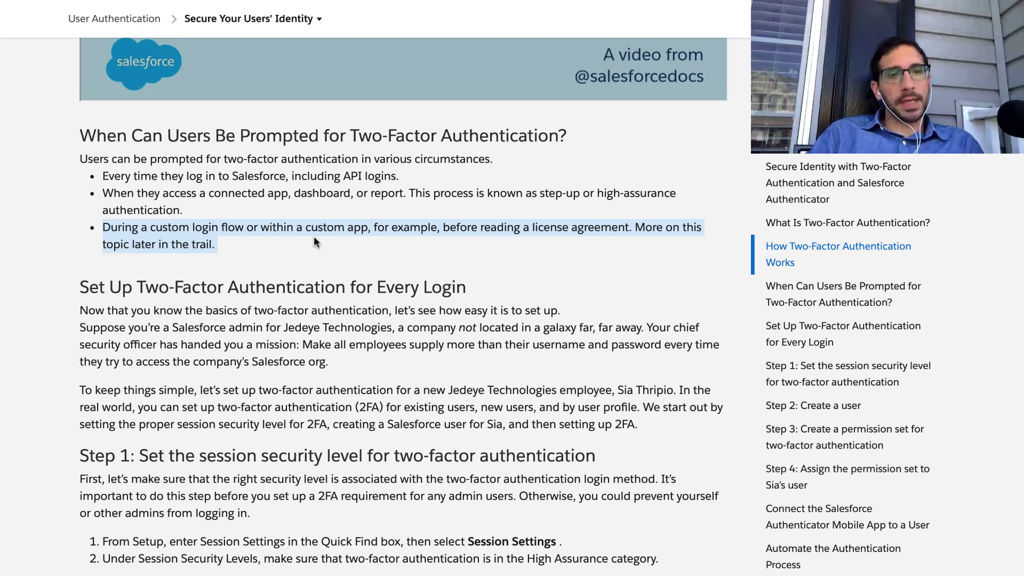
triple_click(293, 185)
triple_click(292, 180)
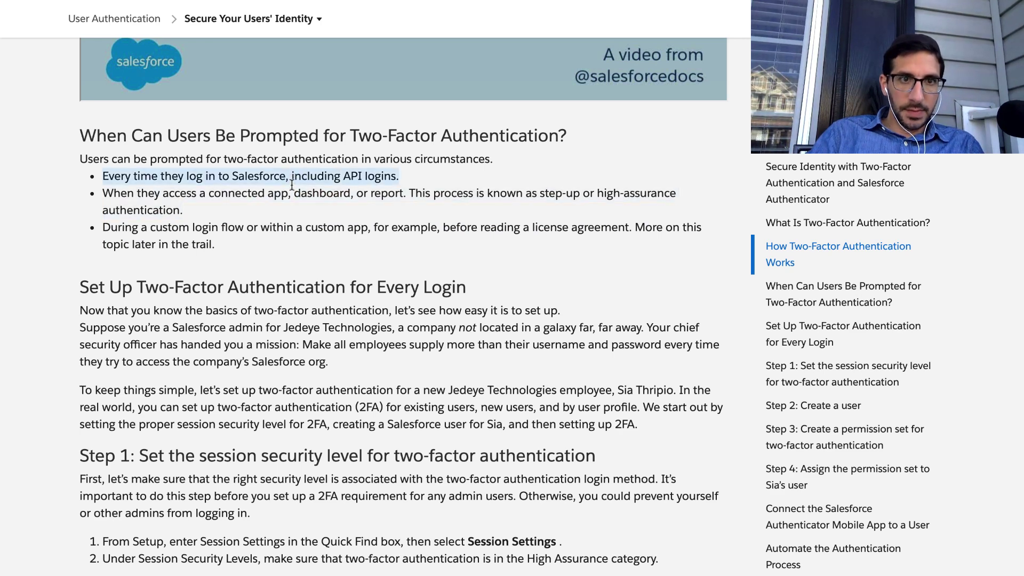
triple_click(288, 198)
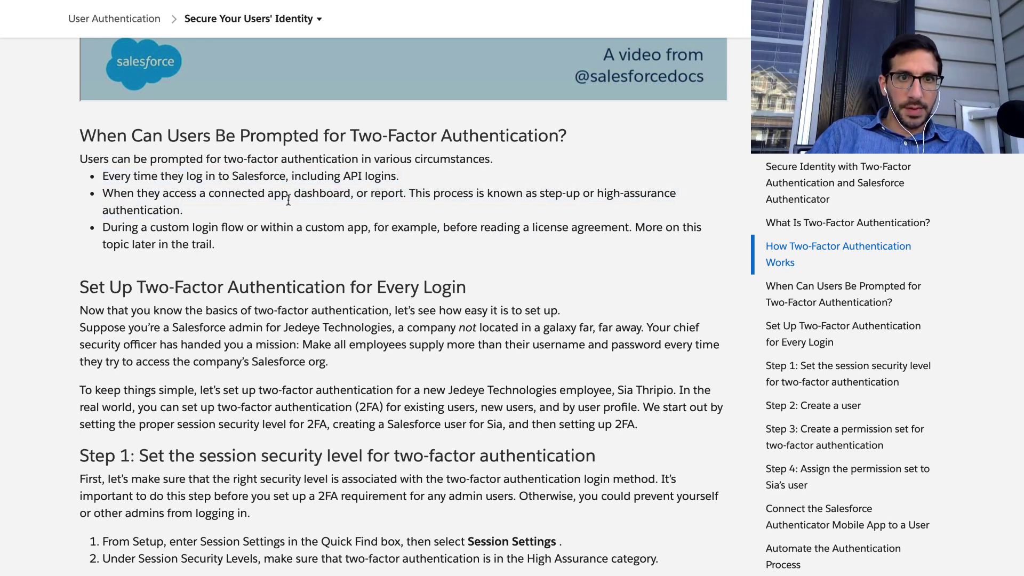
triple_click(286, 229)
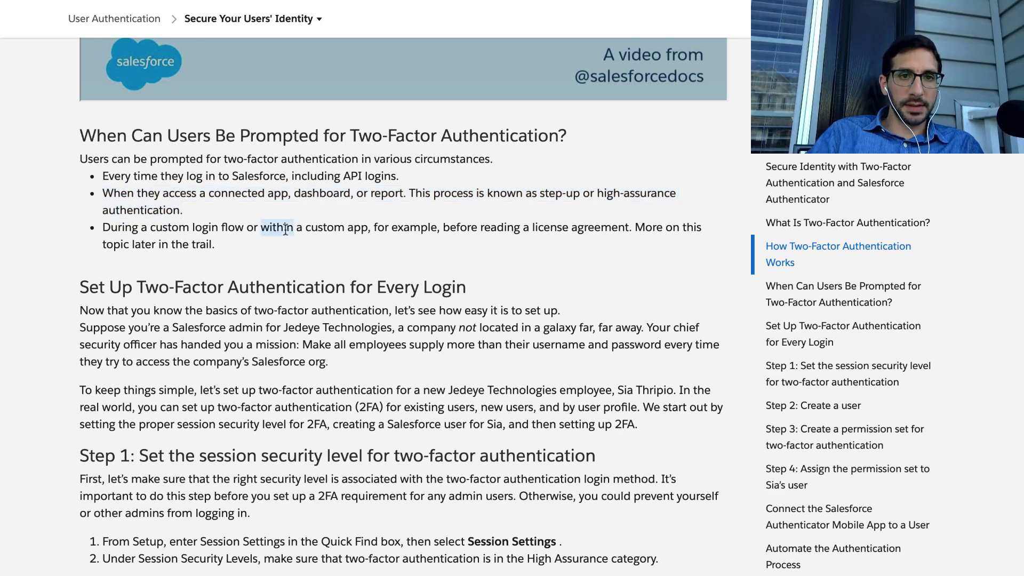
scroll(285, 230, "down", 1)
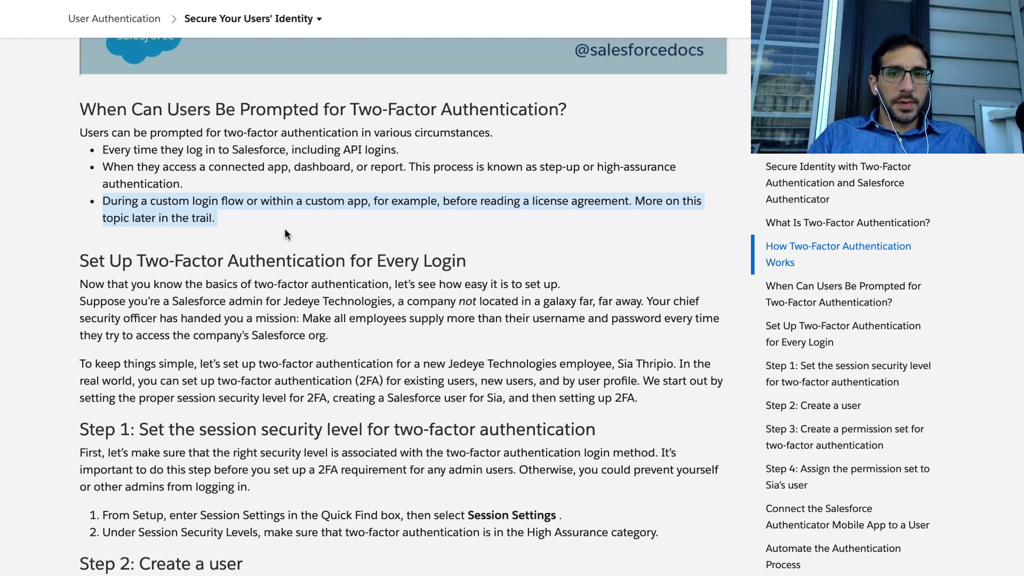
Highlight the 'Now that you know', 'Suppose you're a Salesforce admin' and 'To keep things simple' paragraphs.
scroll(283, 250, "down", 3)
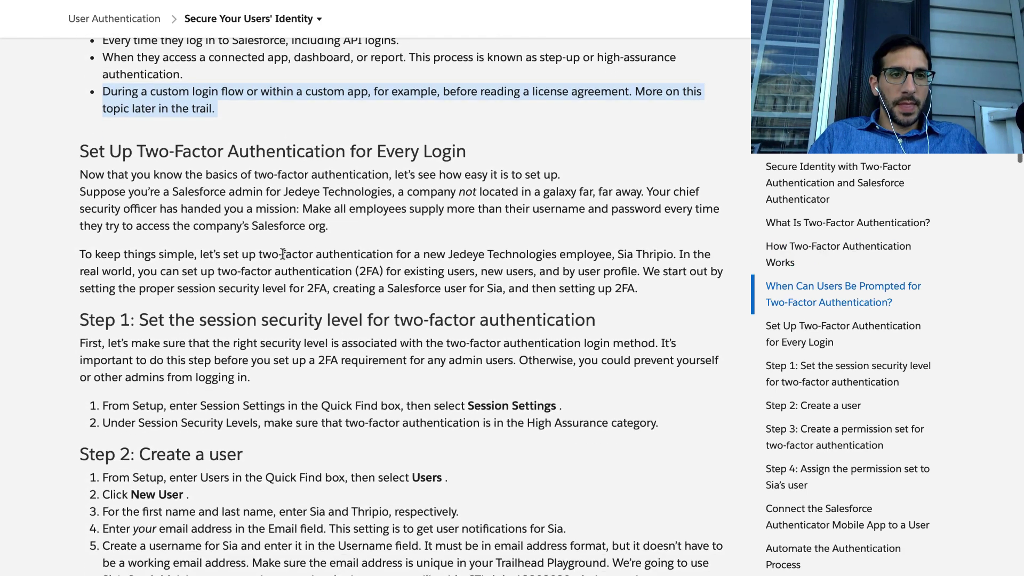
triple_click(272, 161)
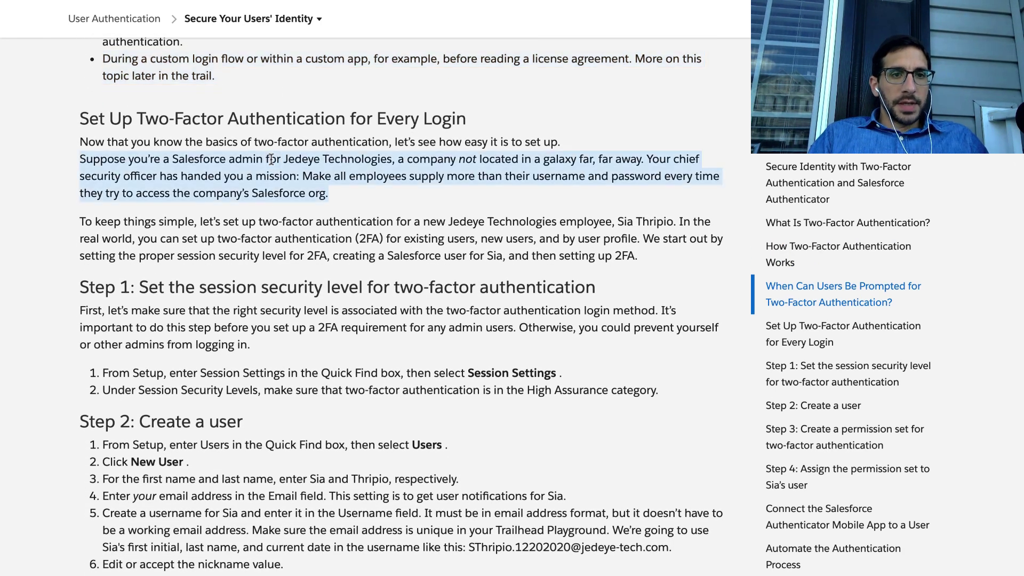
triple_click(263, 140)
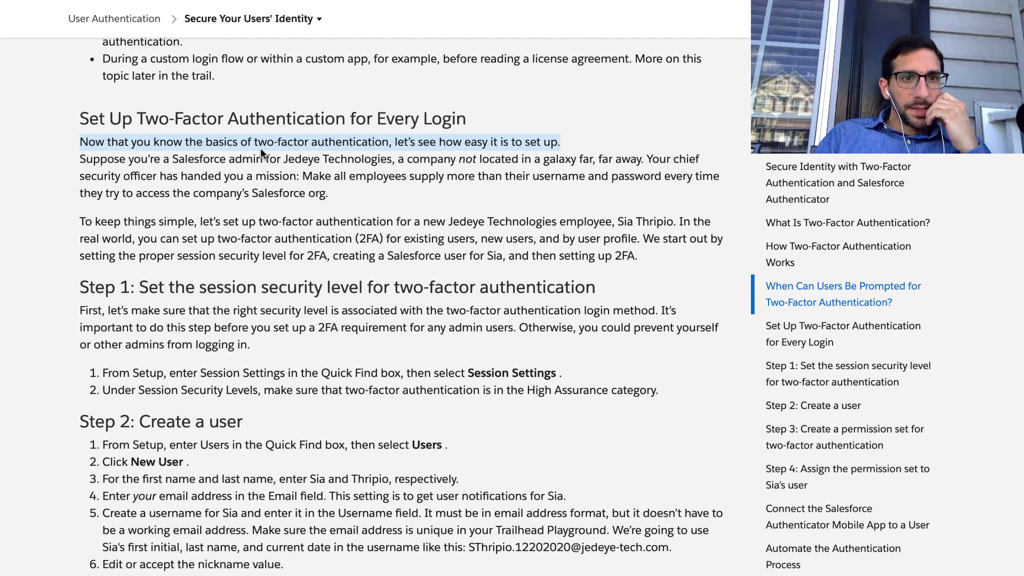
left_click(265, 161)
triple_click(265, 162)
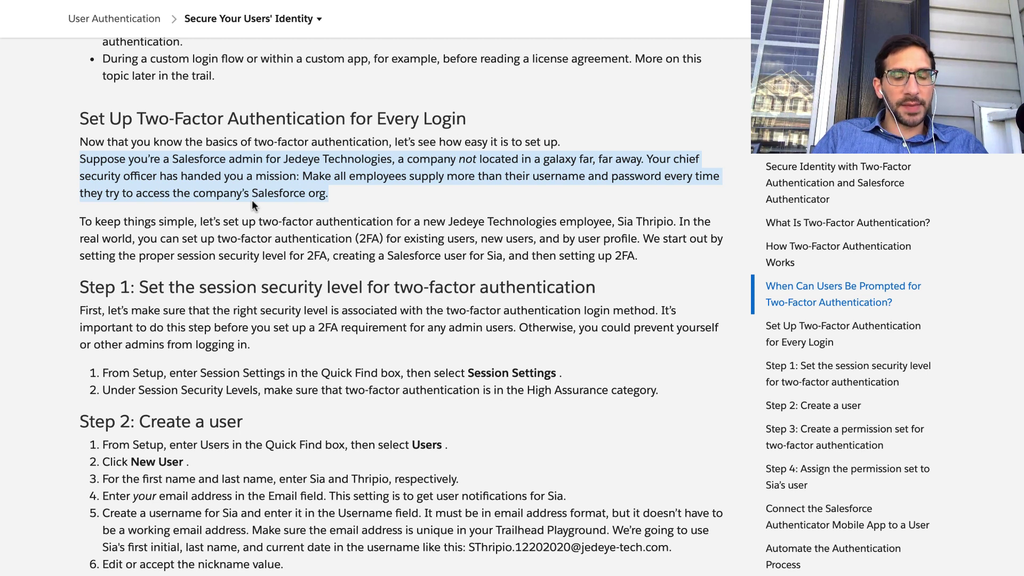
scroll(234, 218, "down", 1)
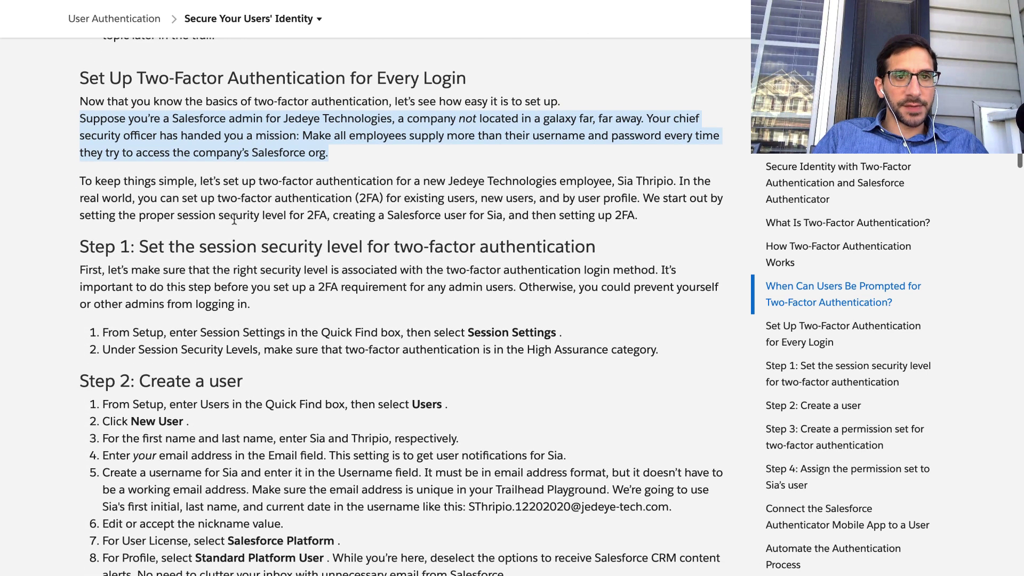
triple_click(231, 196)
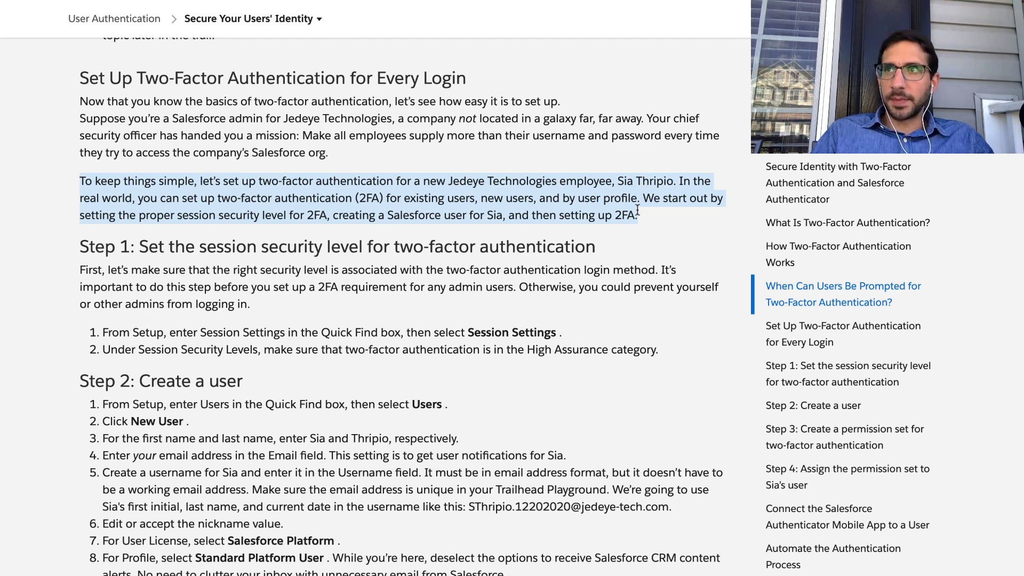
Clear the highlight and leave full screen to show the browser tabs.
left_click(638, 210)
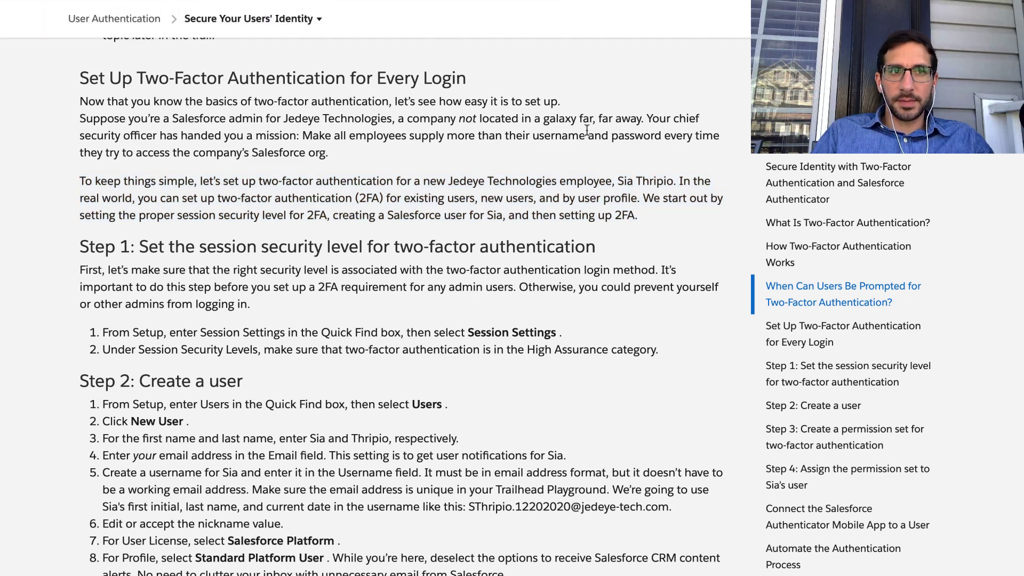
key("ctrl+Left")
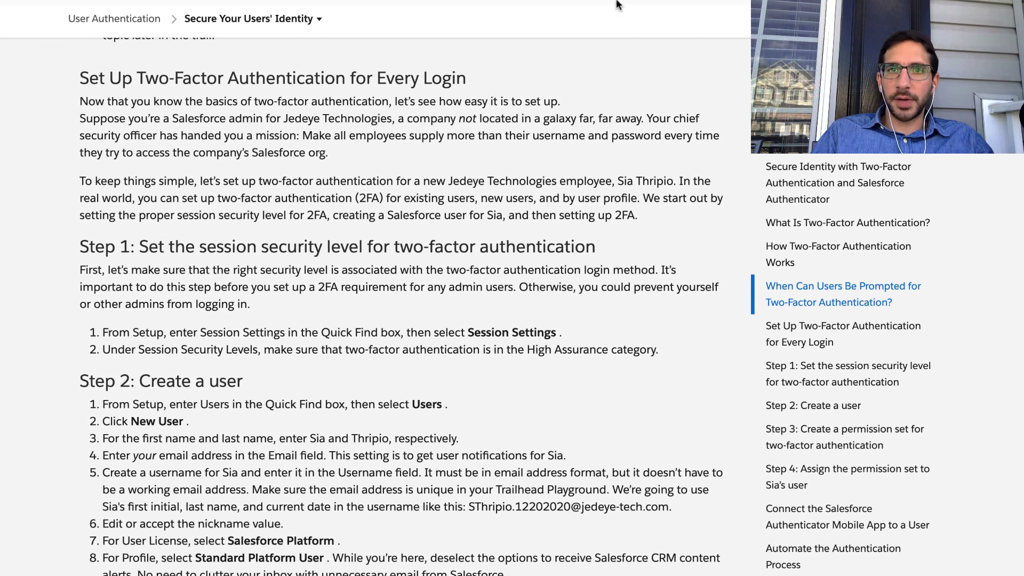
mouse_move(619, 5)
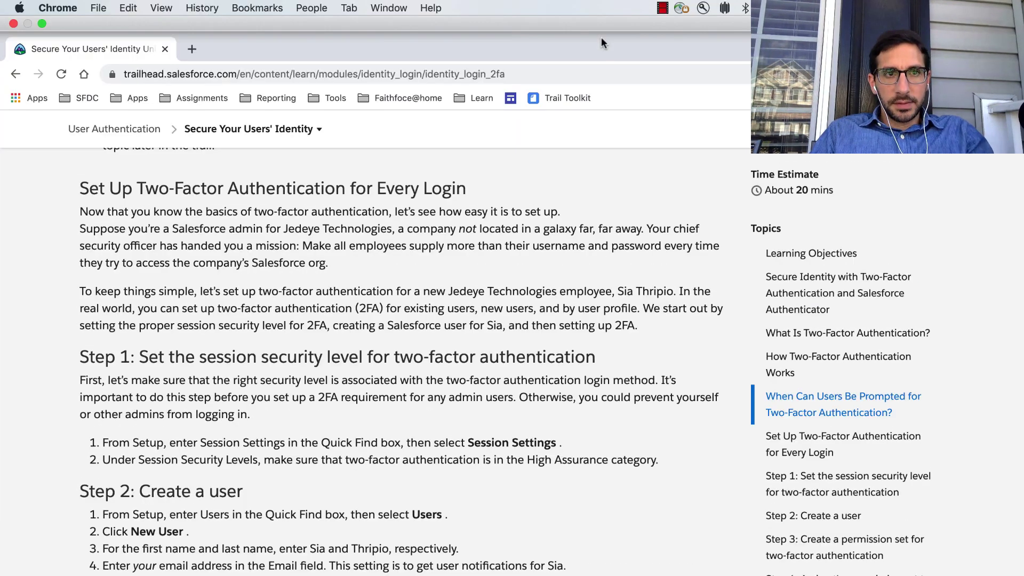
Search Google for 'c3po' in a new tab, then return to the Trailhead lesson tab.
left_click(196, 47)
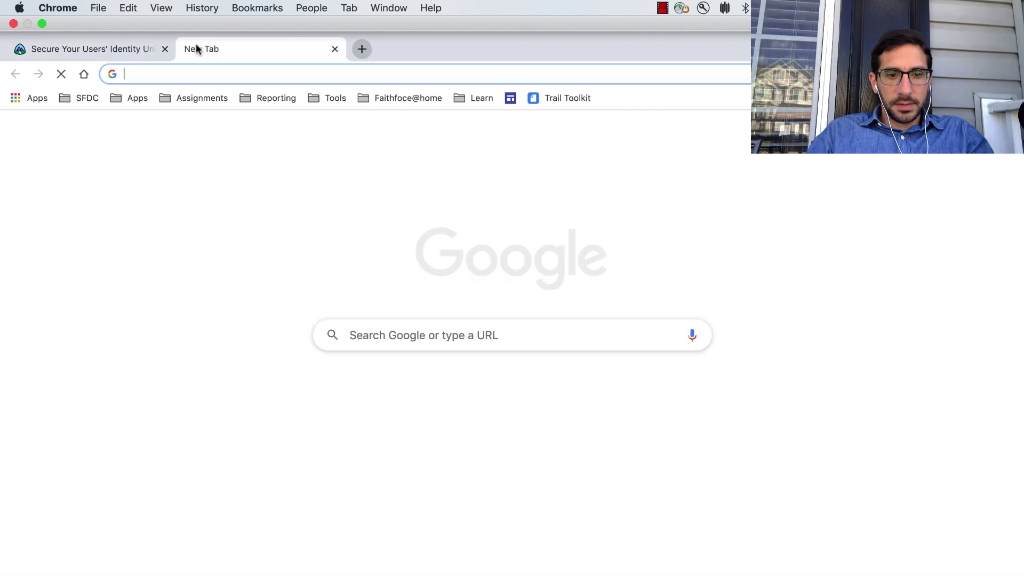
type("3")
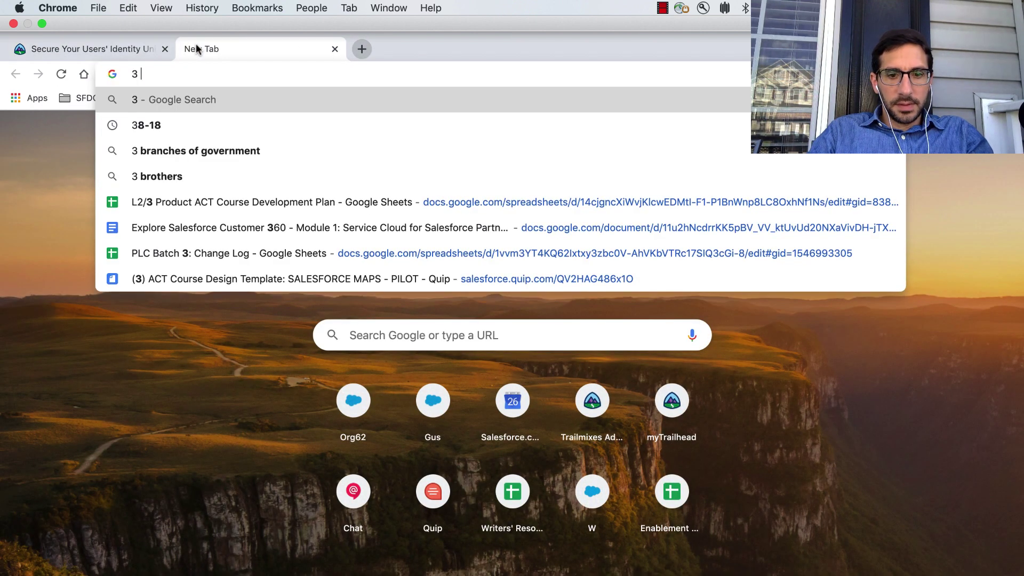
key("BackSpace")
type("c")
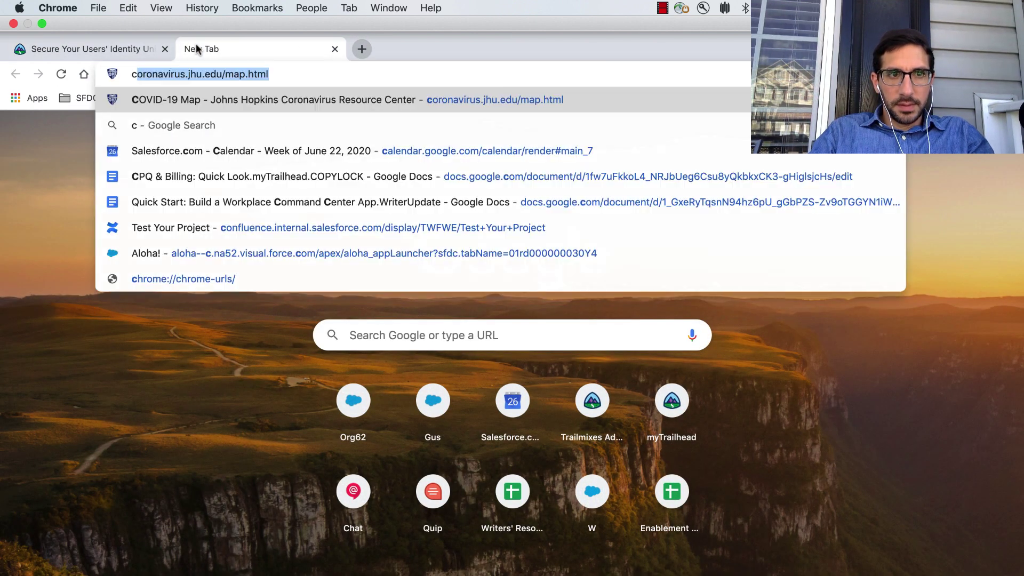
type("3po")
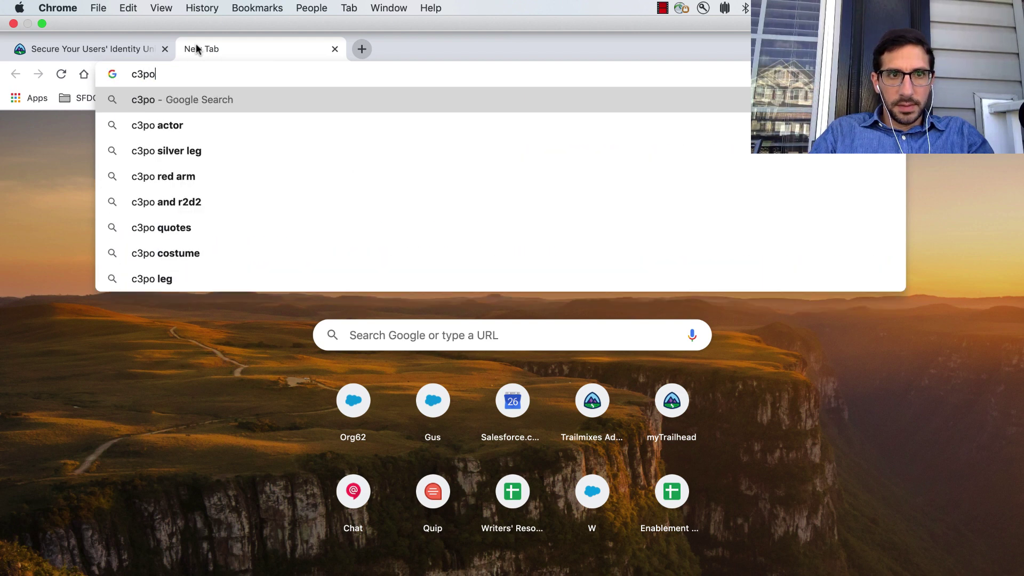
key("Return")
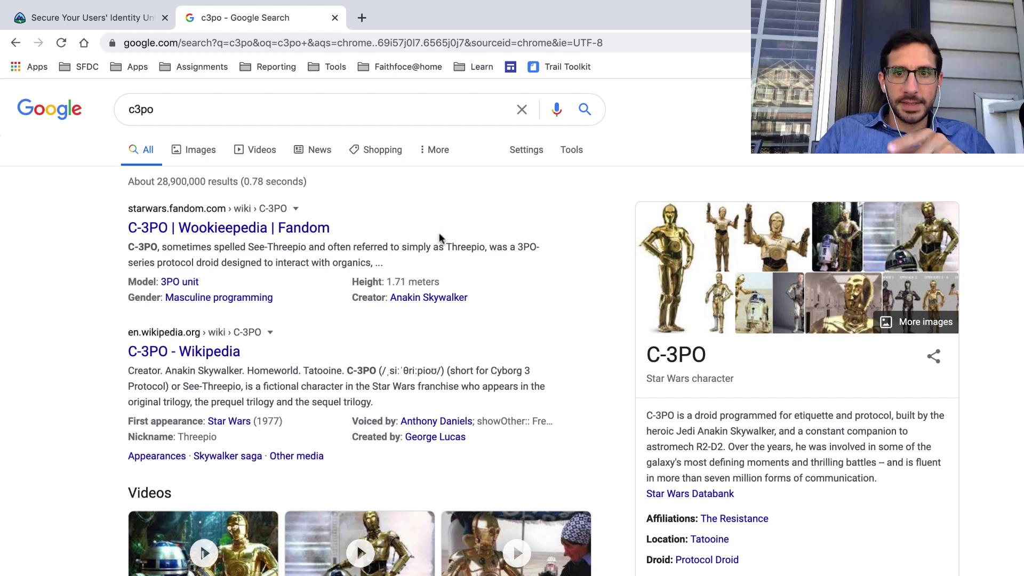
left_click(144, 19)
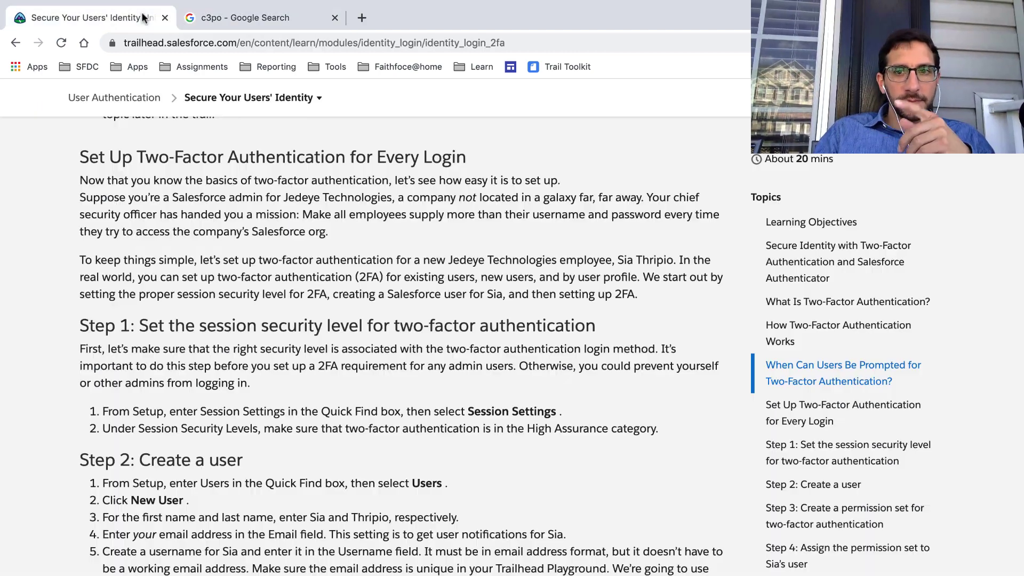
Put the browser back into full screen on the two-factor lesson.
scroll(373, 299, "down", 10)
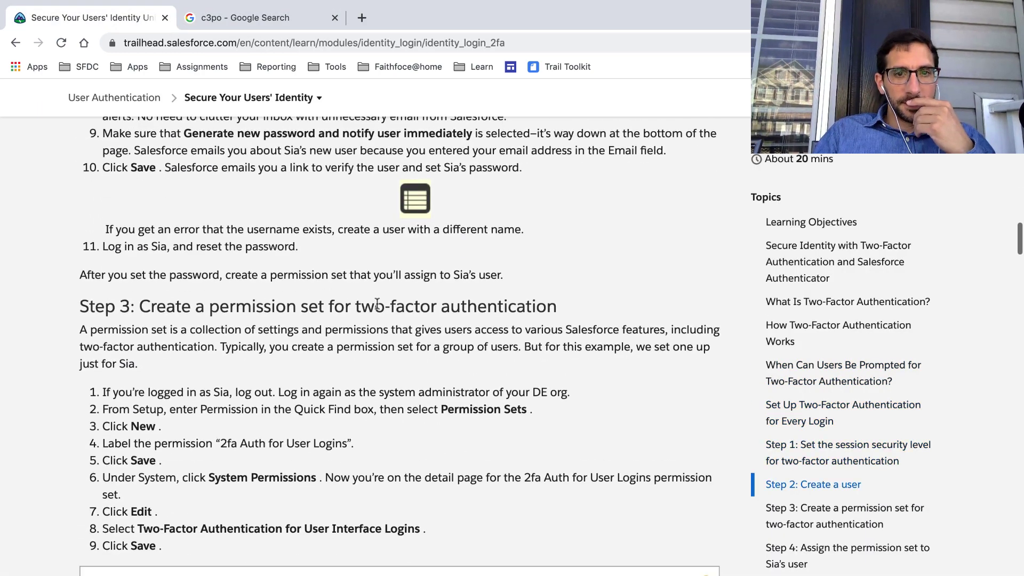
scroll(377, 304, "down", 7)
scroll(377, 303, "up", 20)
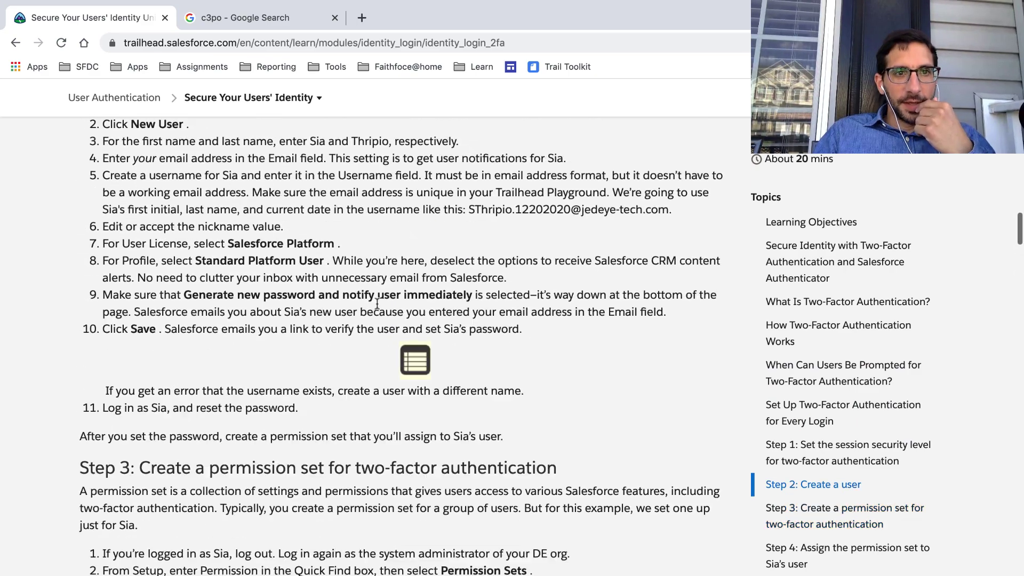
scroll(377, 304, "up", 3)
scroll(376, 304, "down", 2)
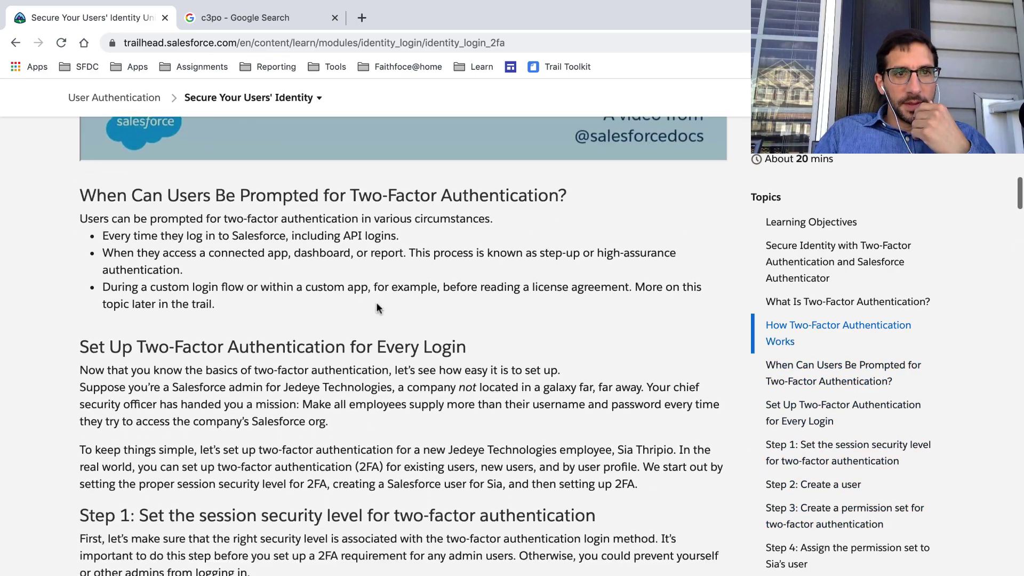
key("super+shift+f")
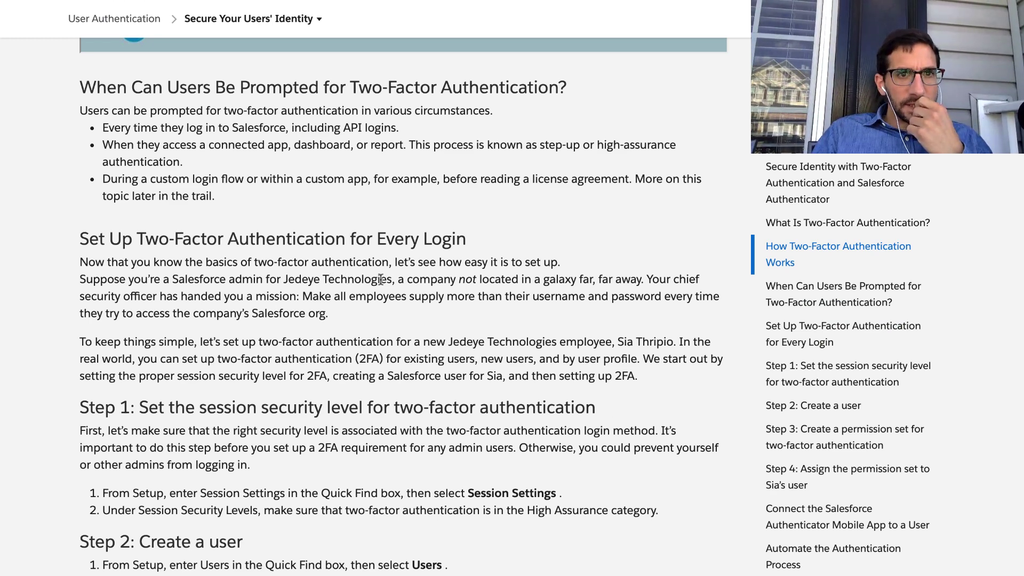
Highlight the 'Suppose you're a Salesforce admin' and 'To keep things simple' paragraphs.
scroll(380, 279, "down", 1)
double_click(378, 273)
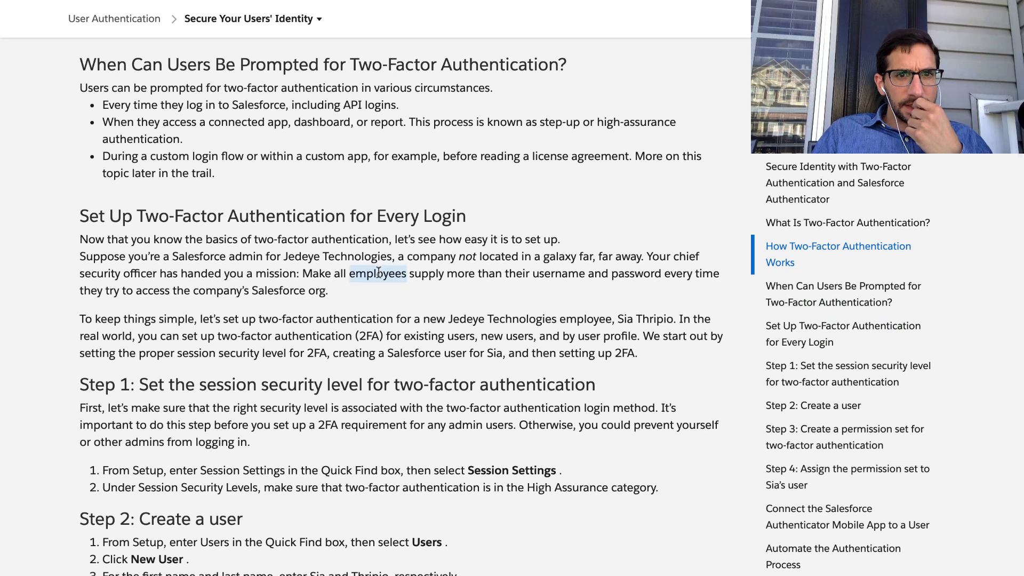
triple_click(379, 273)
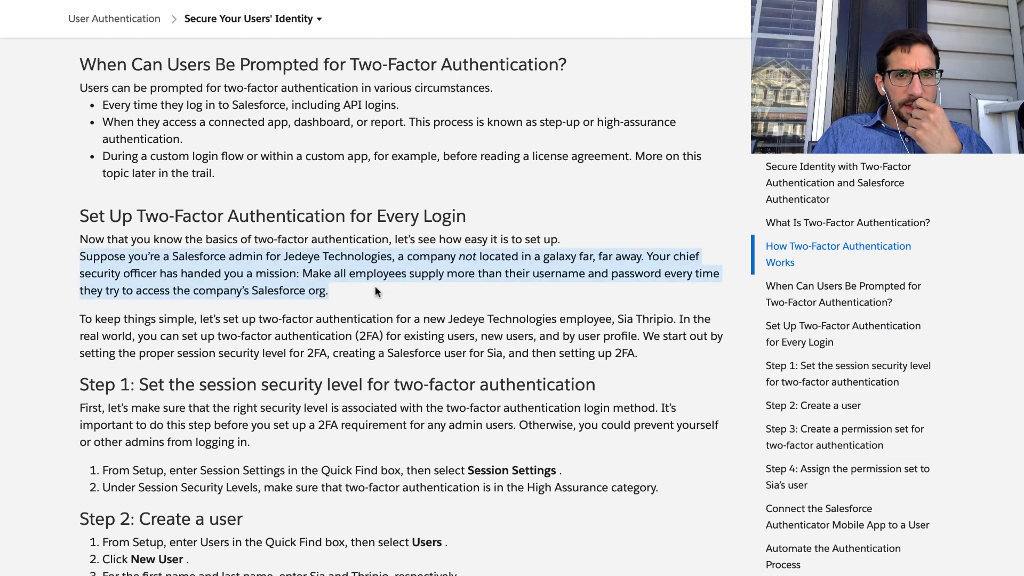
triple_click(362, 328)
scroll(361, 332, "down", 1)
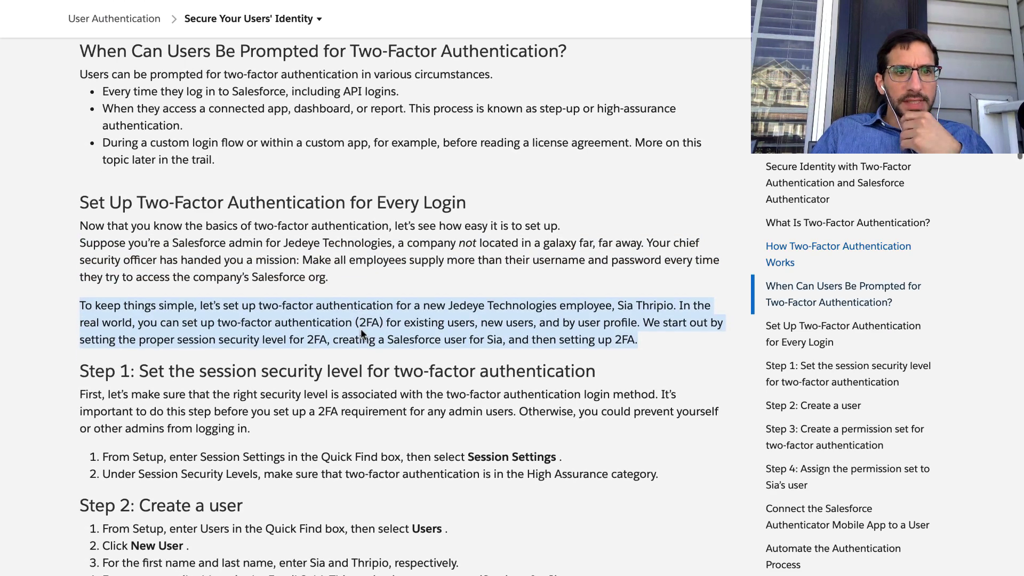
scroll(361, 329, "down", 3)
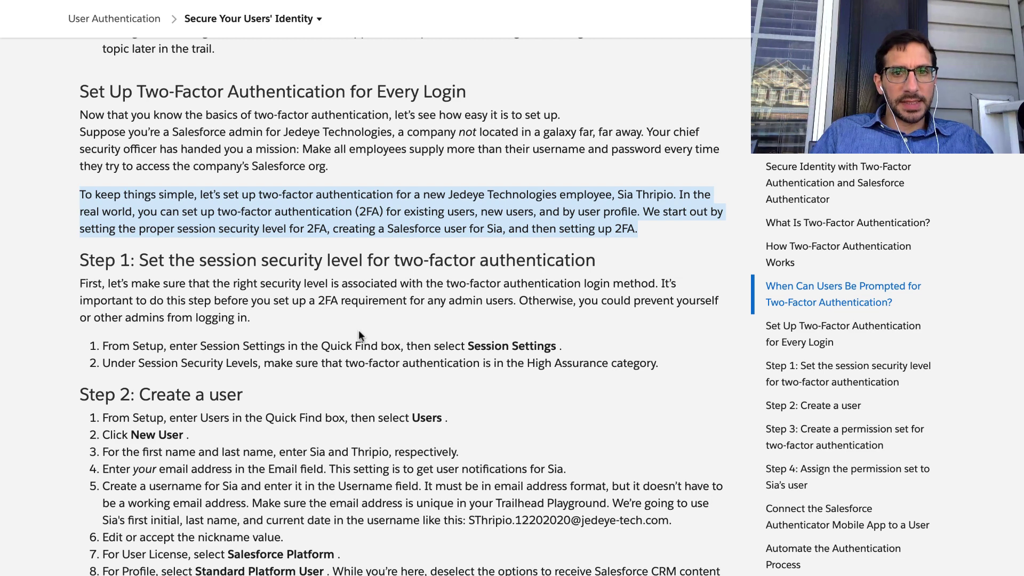
Highlight the Step 1 heading and its first paragraph.
double_click(342, 277)
triple_click(342, 276)
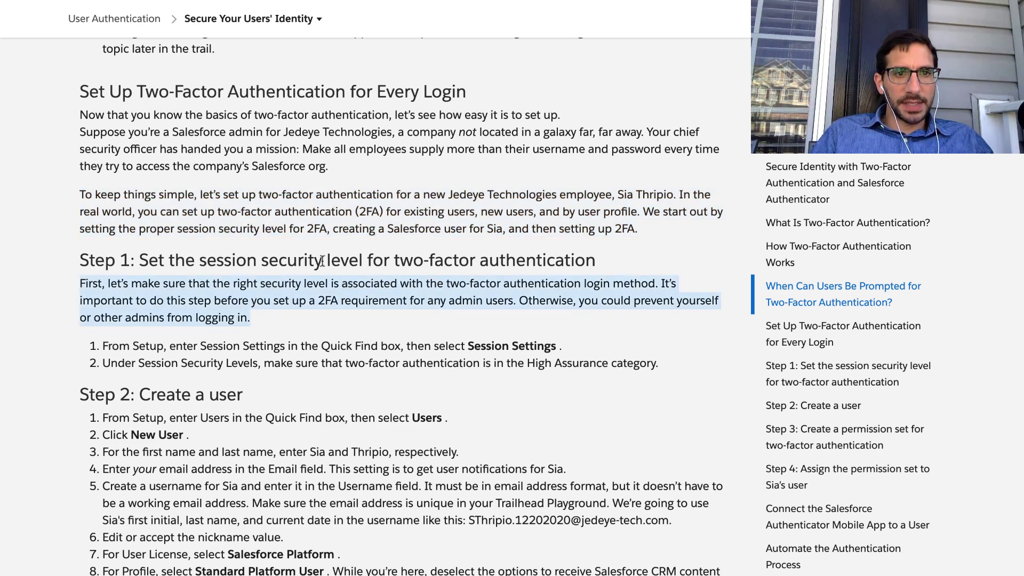
double_click(323, 261)
triple_click(322, 261)
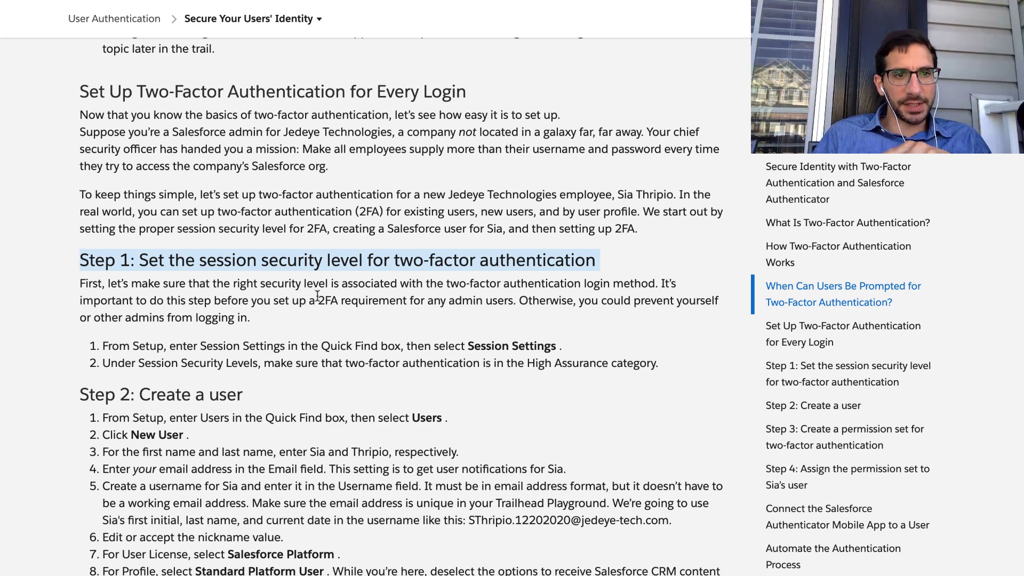
triple_click(275, 289)
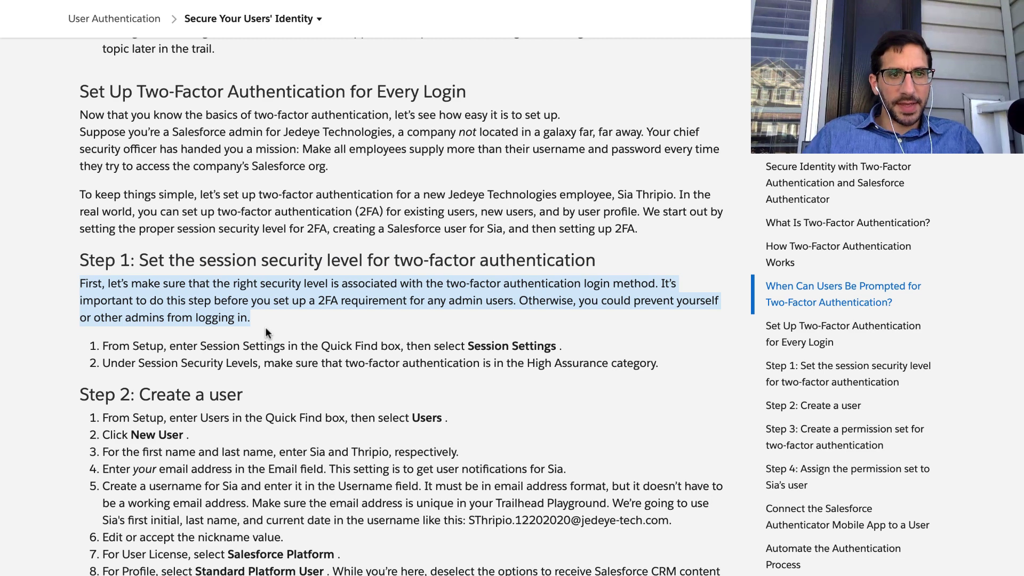
Mark the 'right security level is associated' phrase and the first Step 1 instruction.
scroll(247, 320, "down", 1)
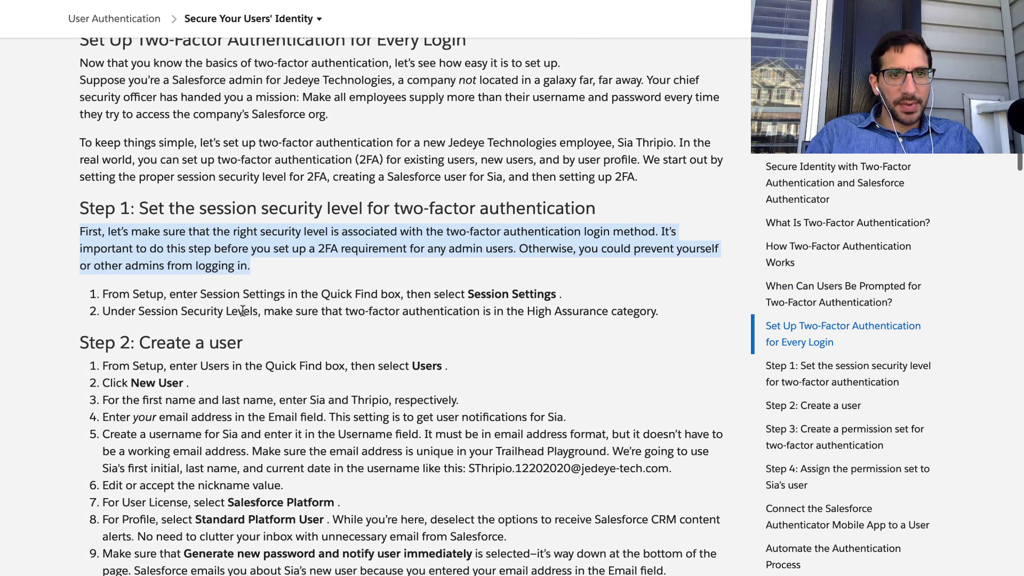
scroll(242, 310, "down", 1)
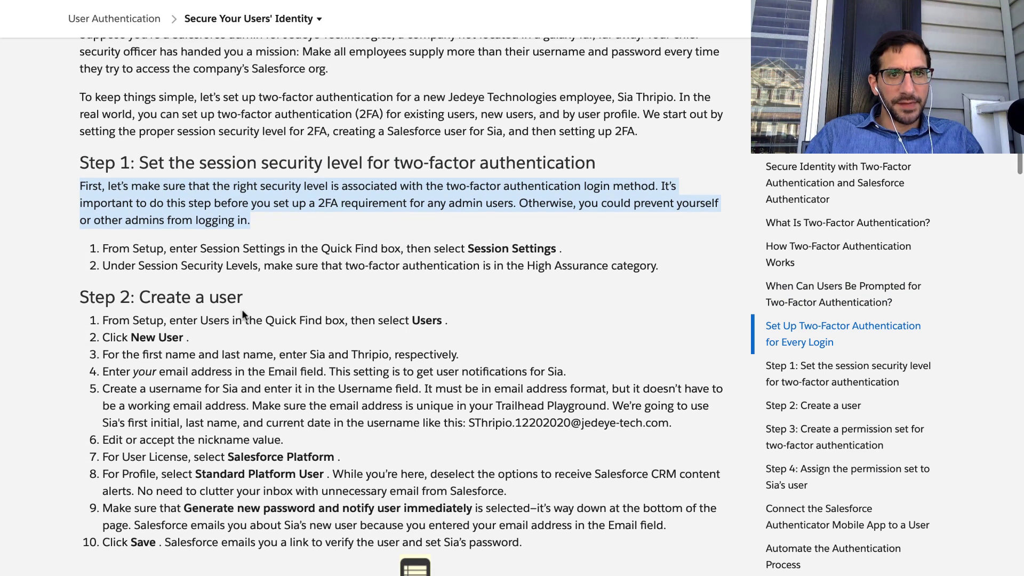
scroll(243, 315, "down", 1)
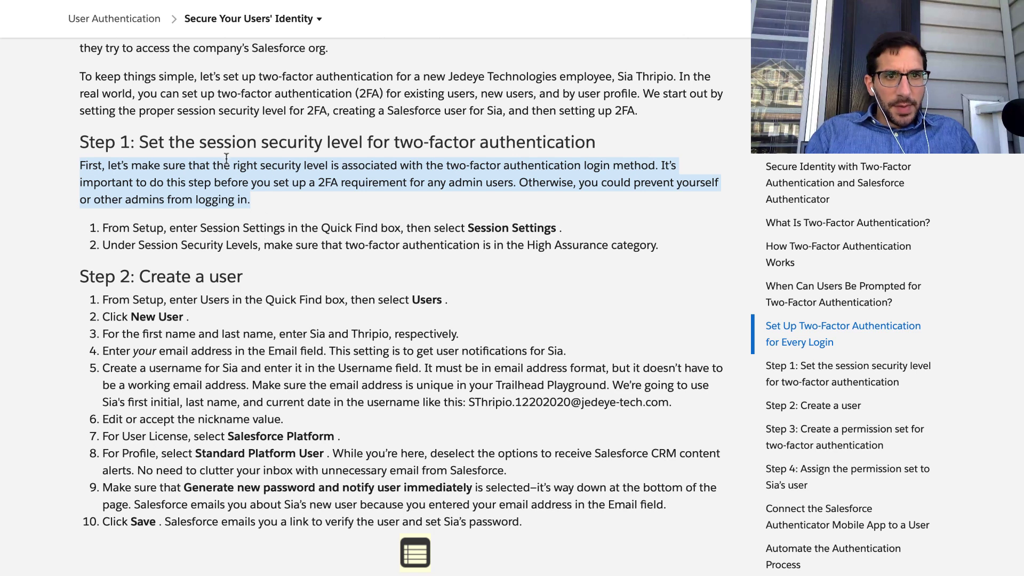
left_click_drag(234, 166, 649, 165)
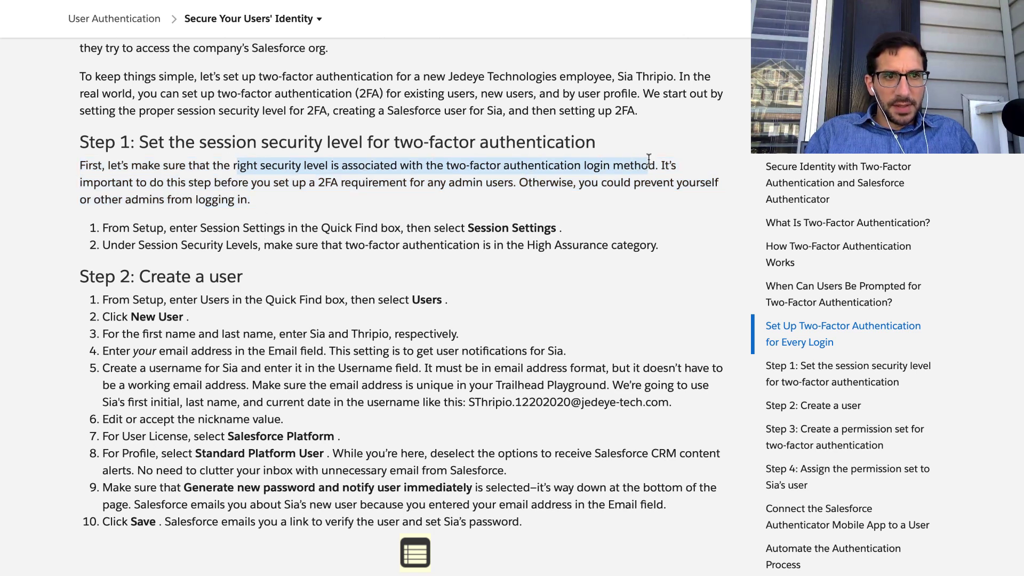
triple_click(238, 224)
Scroll through Steps 2–4 to the 'Look Who's Been Logging In' section.
scroll(238, 224, "down", 1)
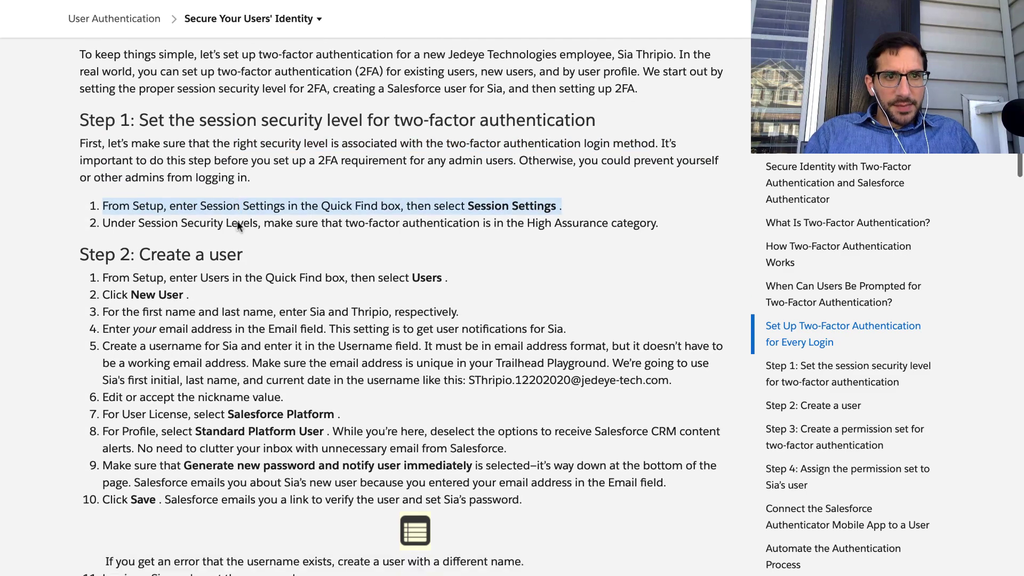
scroll(237, 223, "down", 3)
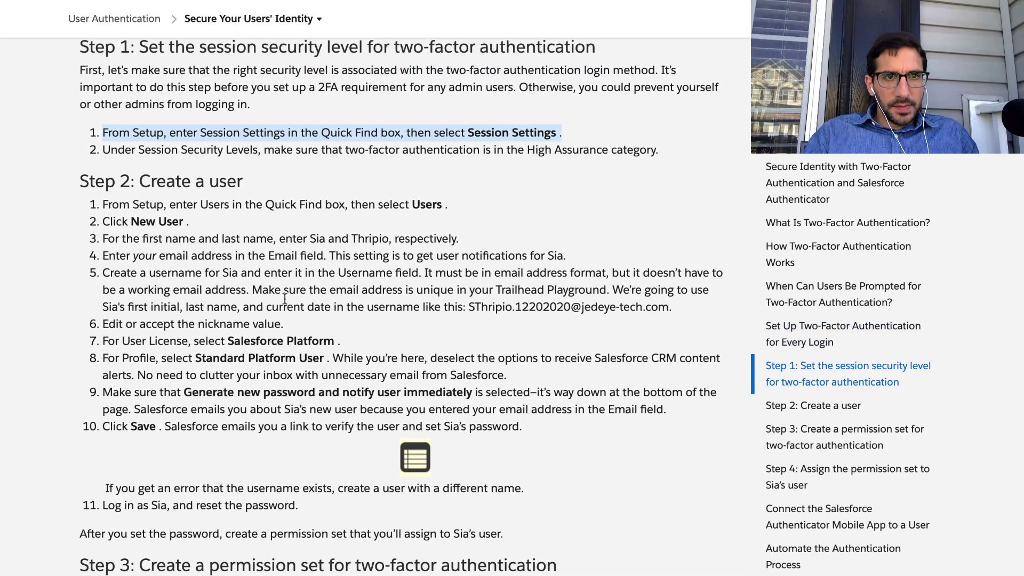
scroll(285, 299, "down", 20)
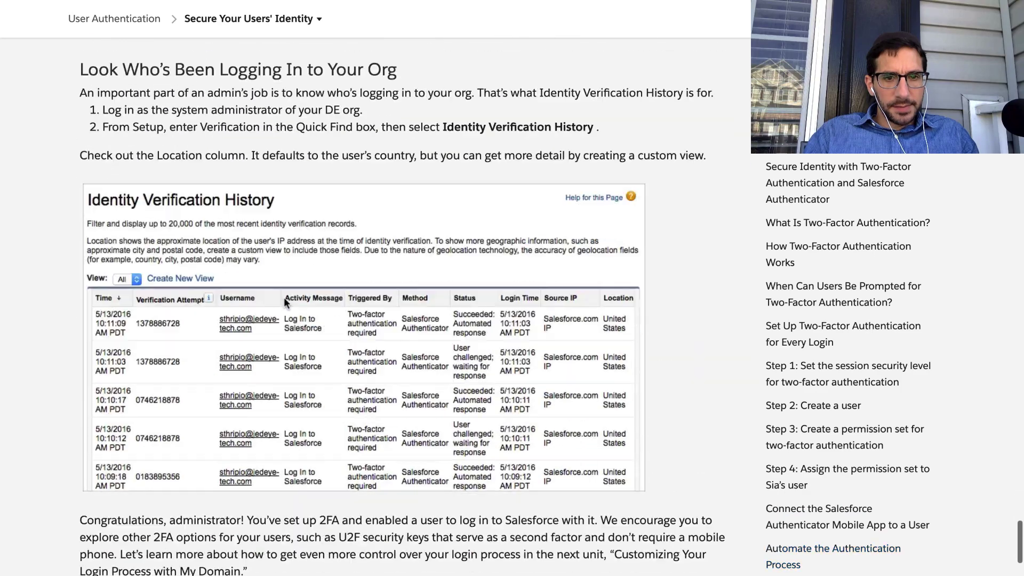
scroll(284, 300, "down", 15)
Choose the Resourceful-badger org for the hands-on challenge.
left_click(265, 235)
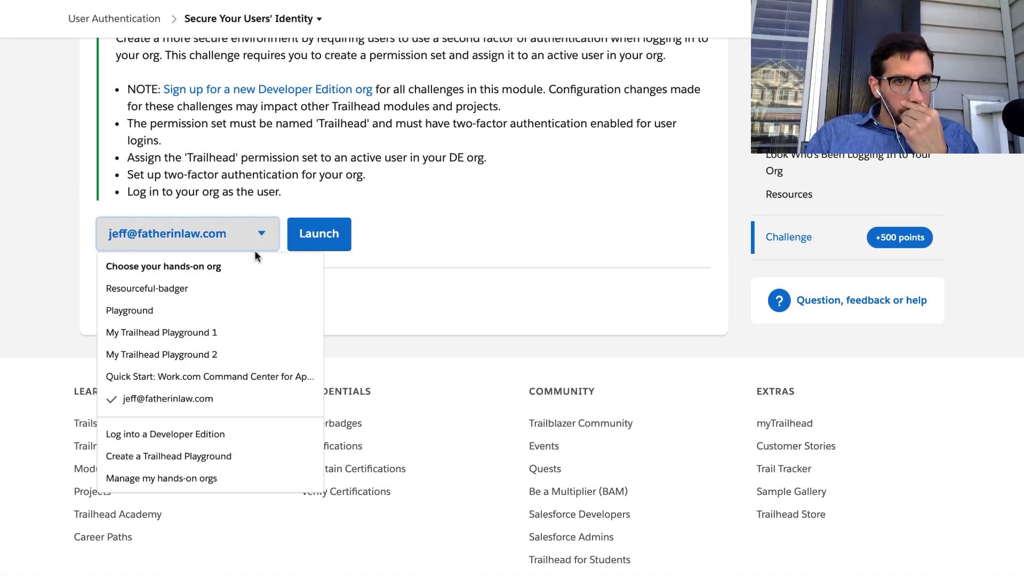
left_click(251, 291)
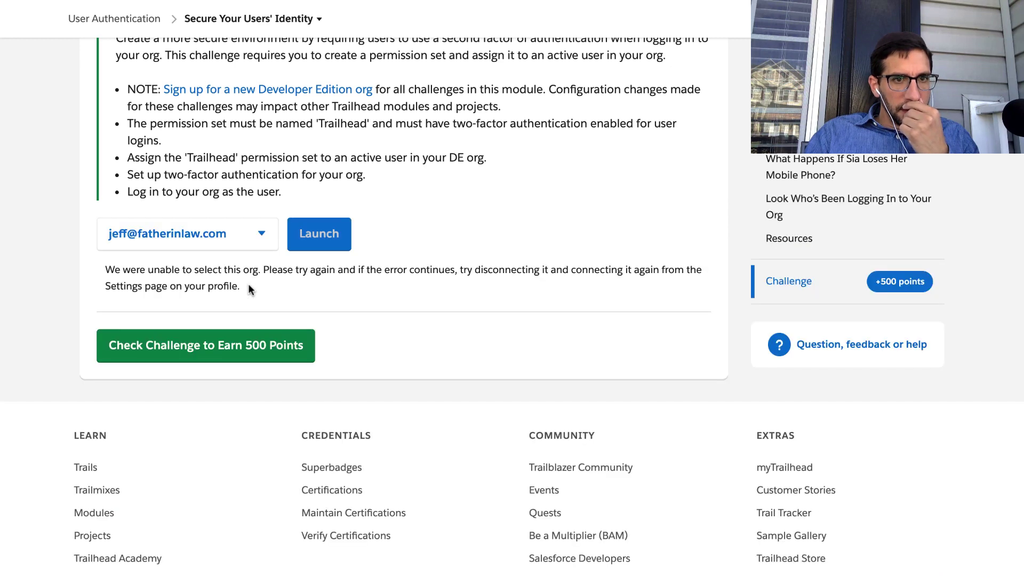
left_click(262, 234)
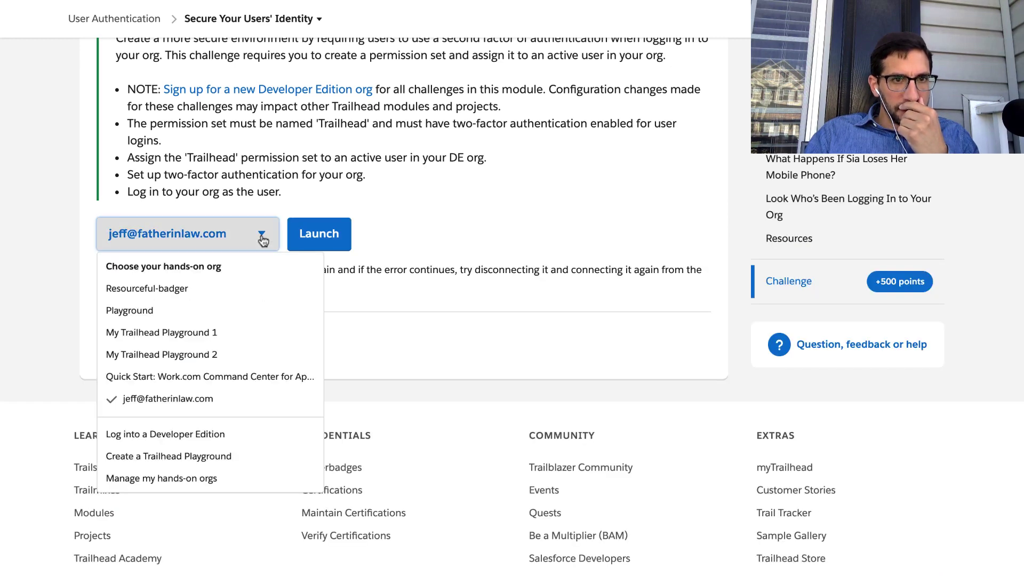
left_click(163, 289)
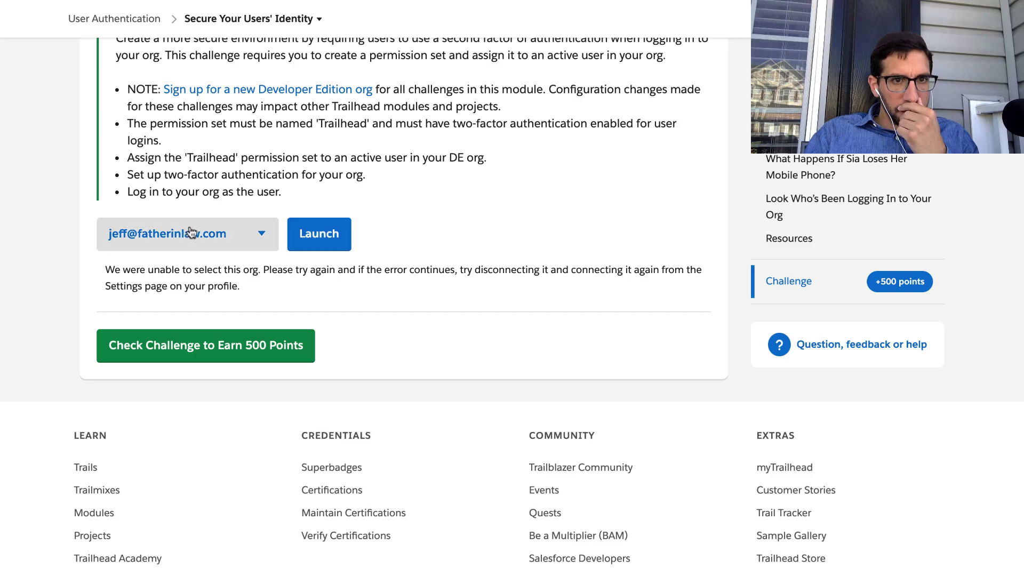
Go to the Hands-On Orgs page from the account menu.
scroll(190, 227, "up", 20)
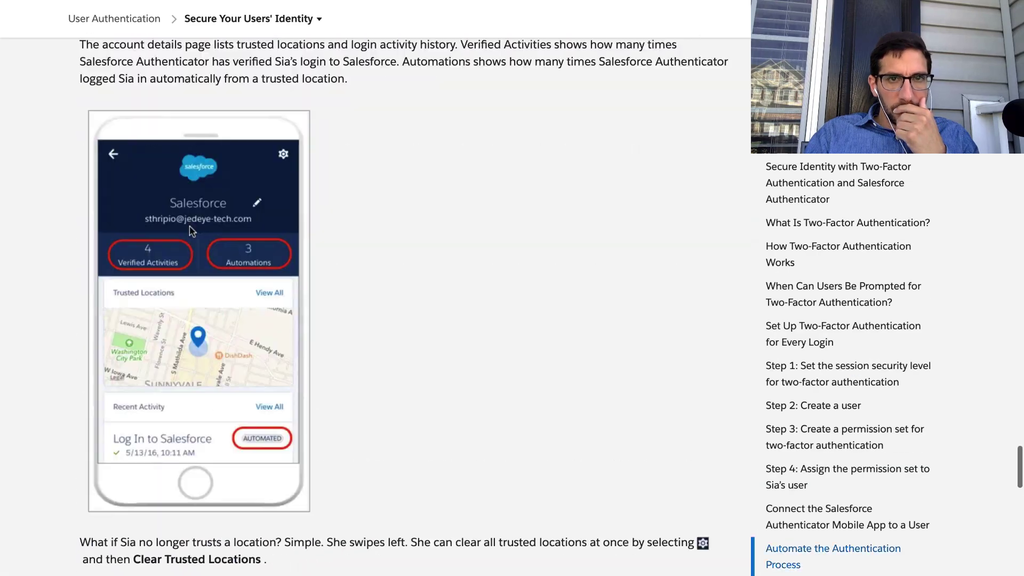
scroll(190, 225, "up", 15)
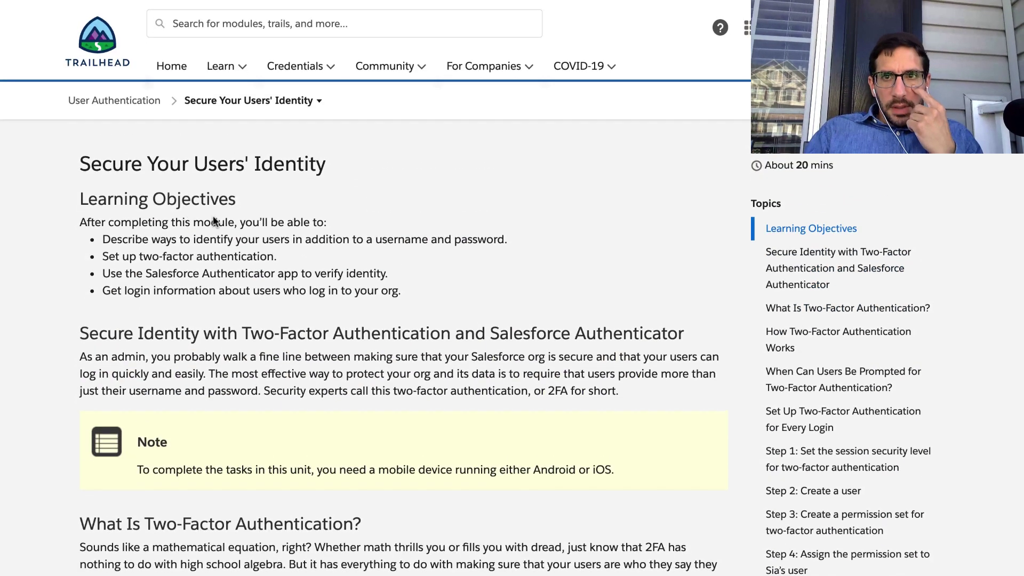
left_click(875, 25)
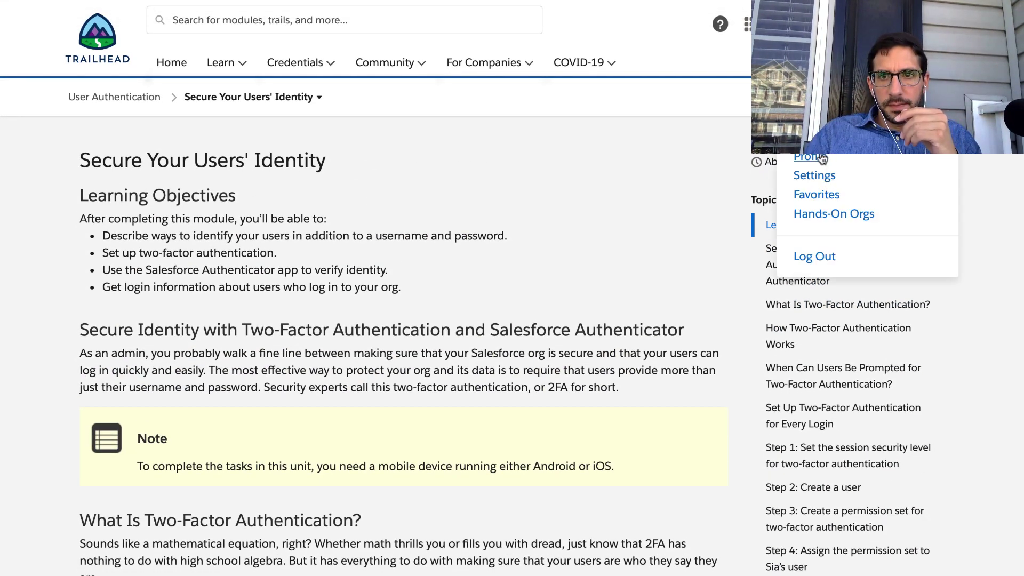
left_click(828, 212)
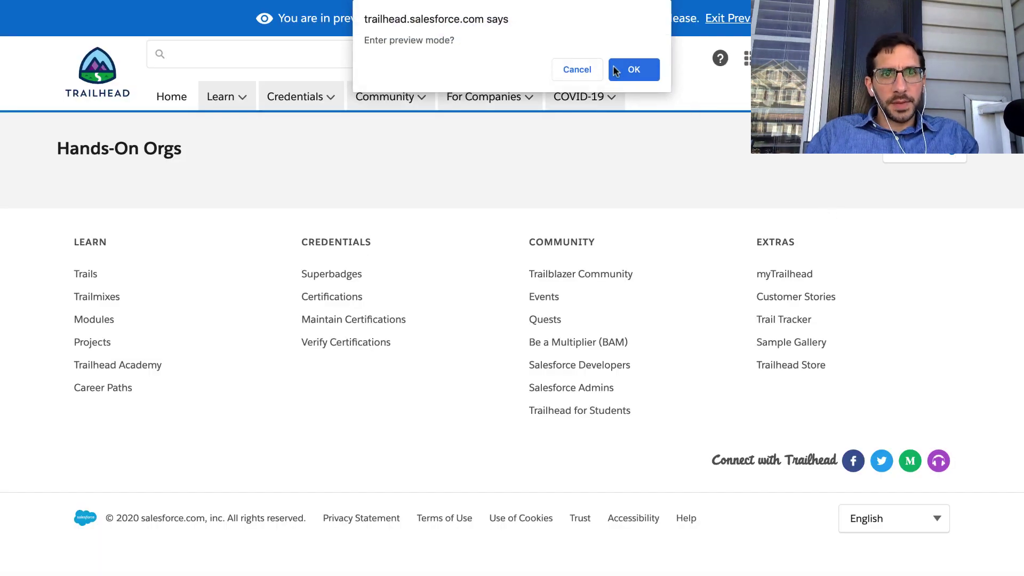
Answer the preview-mode prompt and dismiss the production mode notice.
left_click(585, 70)
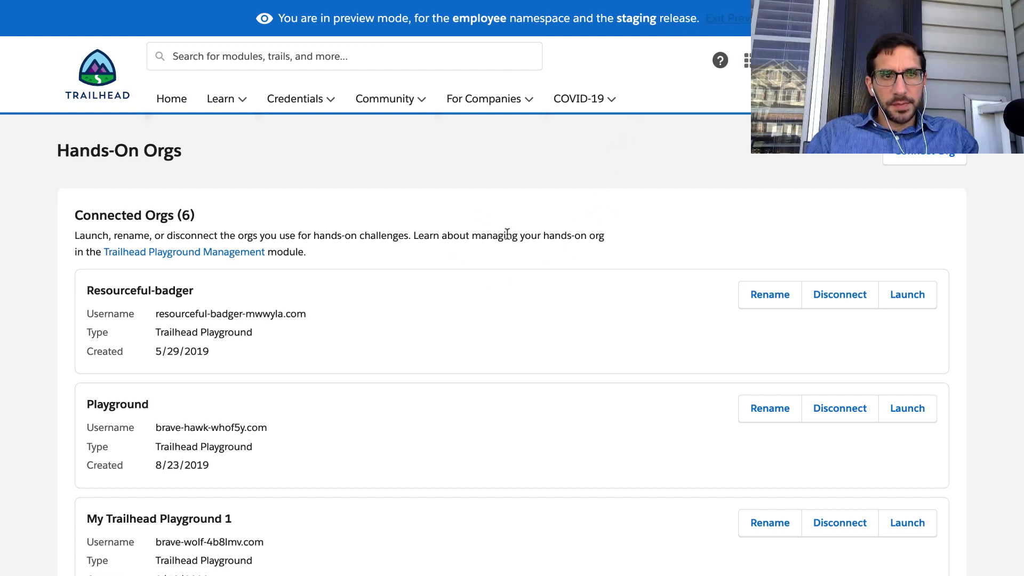
key("super+shift+f")
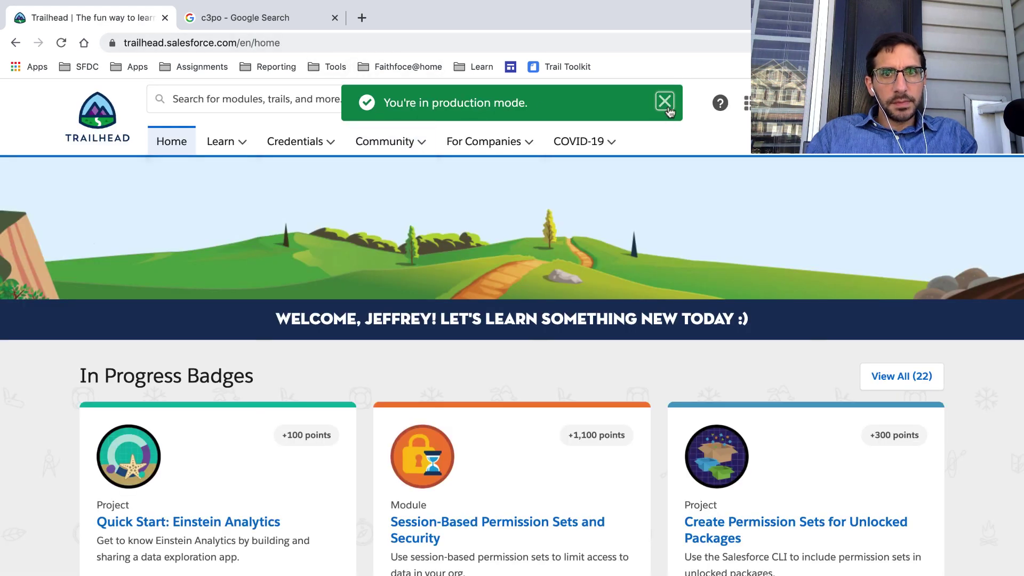
left_click(665, 102)
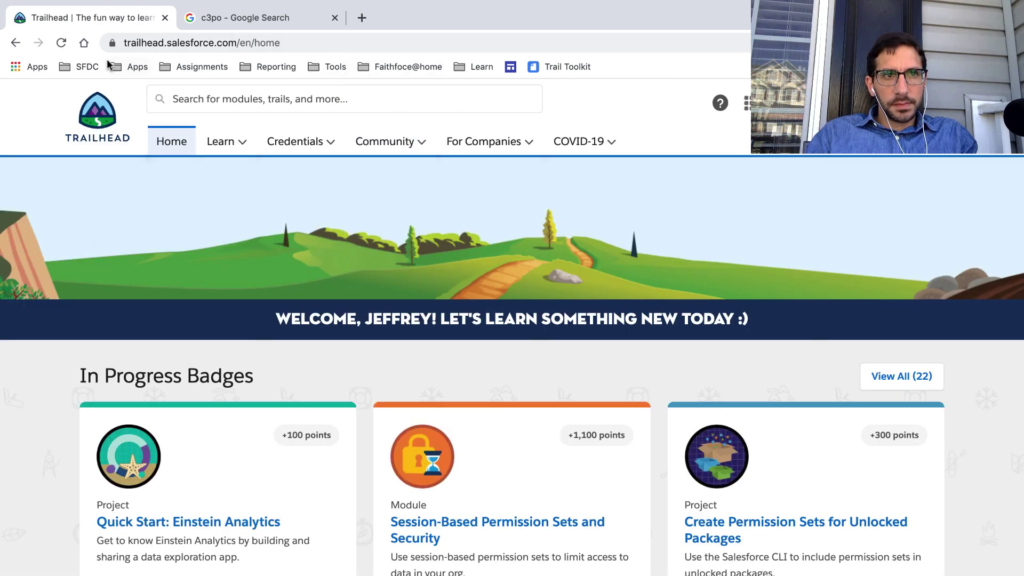
Launch the Resourceful-badger playground in its own window and go back to the 2FA lesson.
left_click(16, 44)
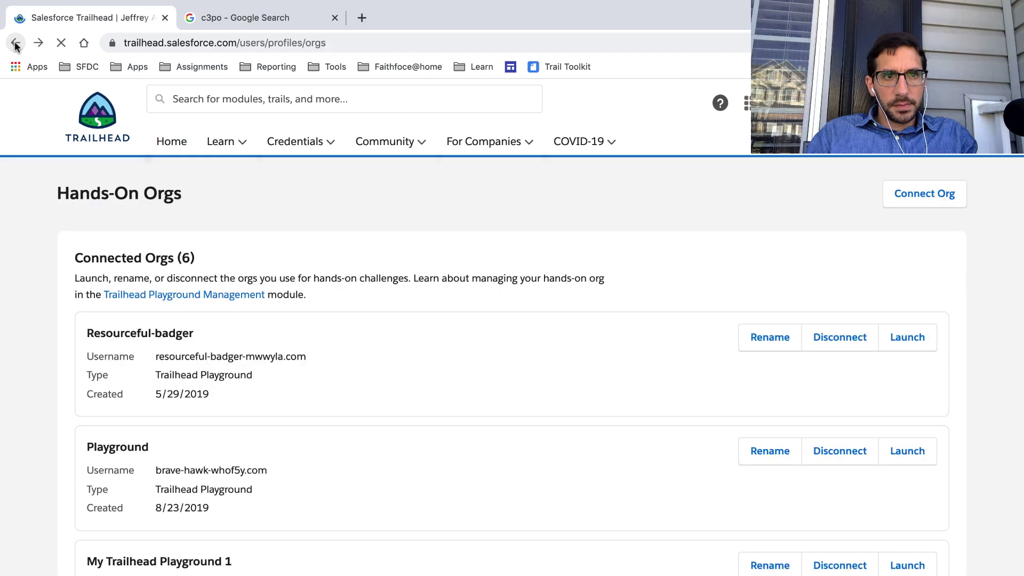
left_click(903, 335)
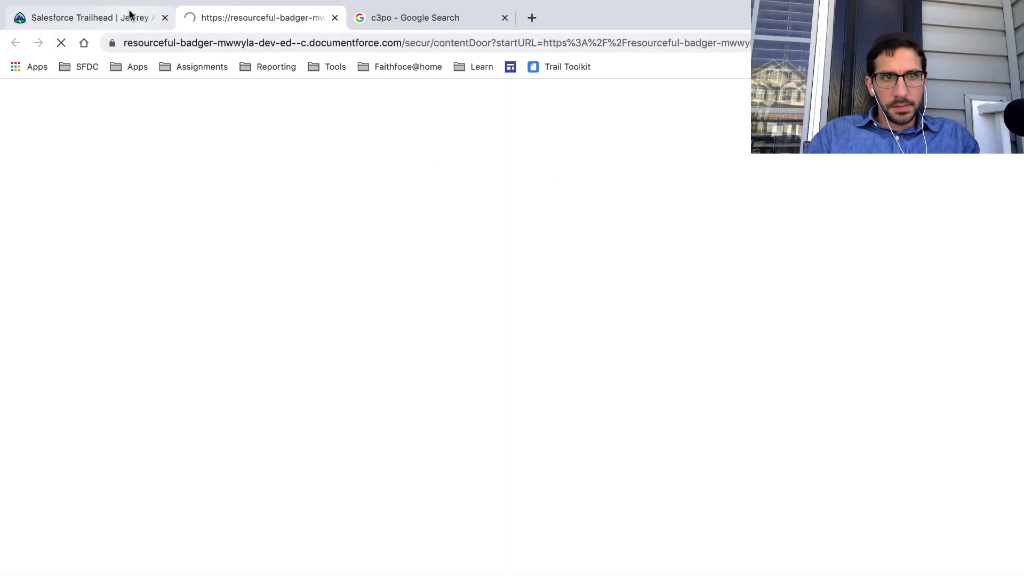
left_click_drag(260, 21, 286, 68)
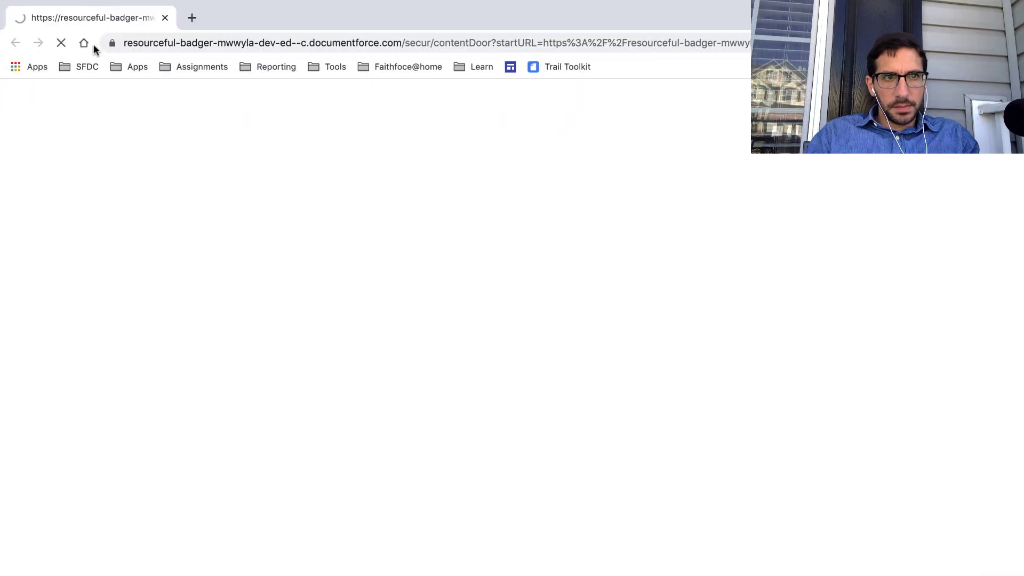
key("ctrl+Left")
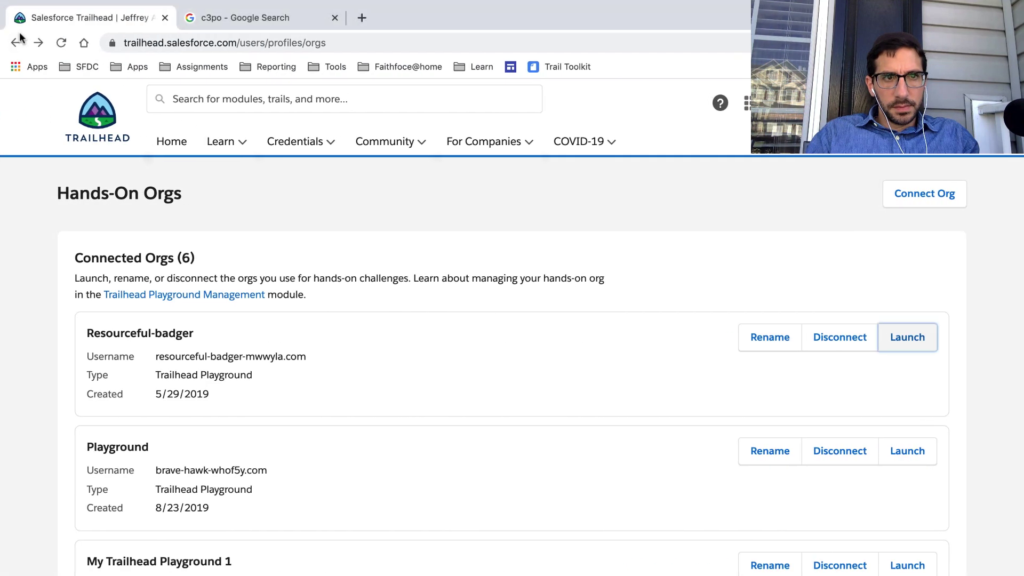
left_click(15, 44)
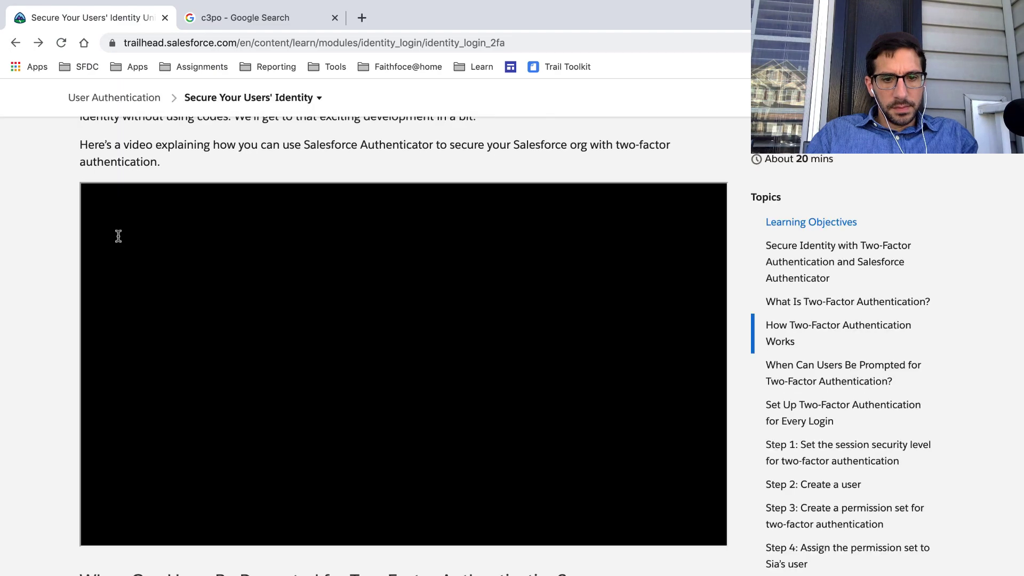
Highlight 'Session Settings' in Step 1 of the lesson, then switch to the playground window.
scroll(118, 235, "down", 20)
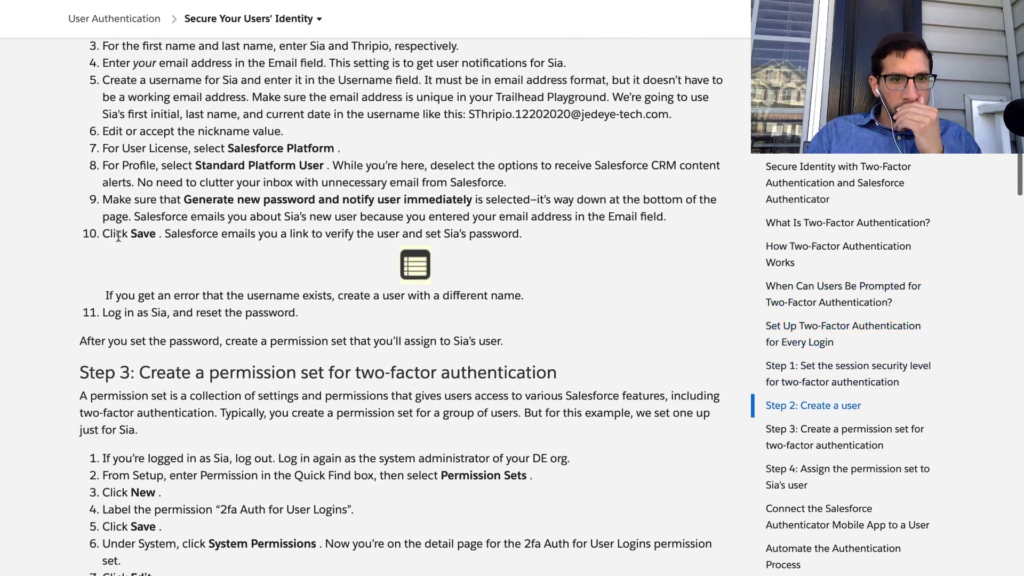
scroll(118, 235, "up", 10)
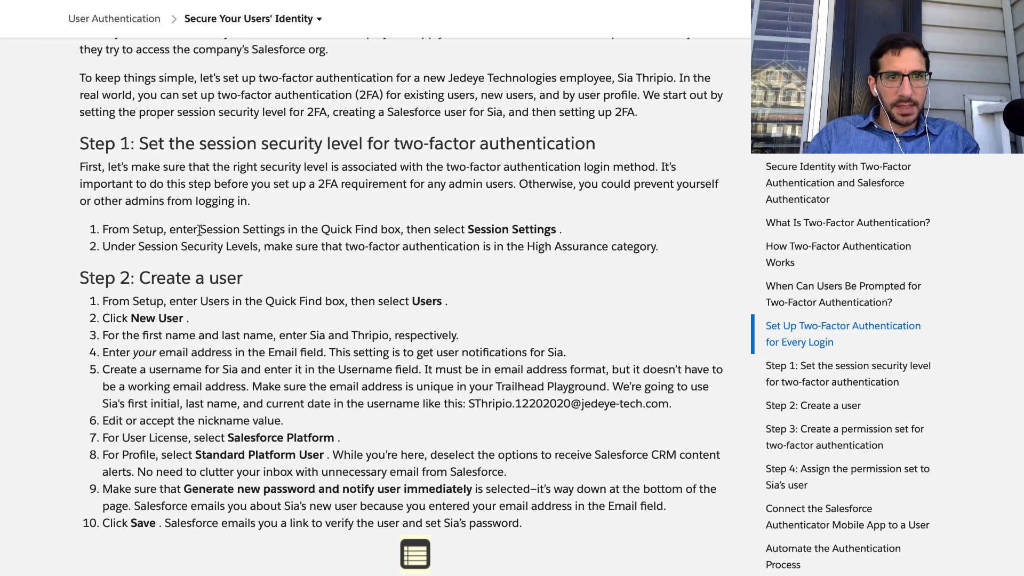
left_click_drag(201, 229, 284, 227)
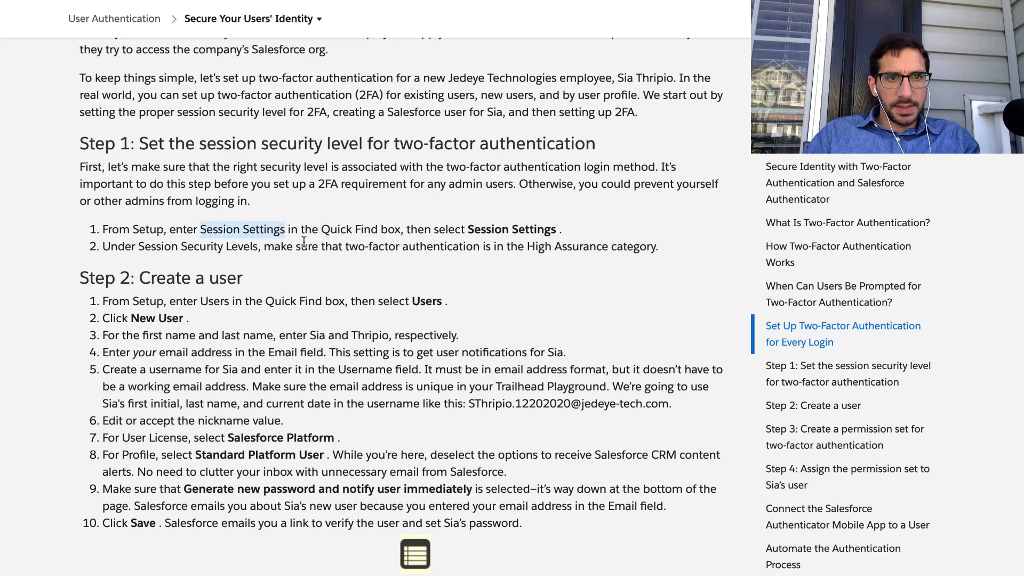
key("ctrl+Right")
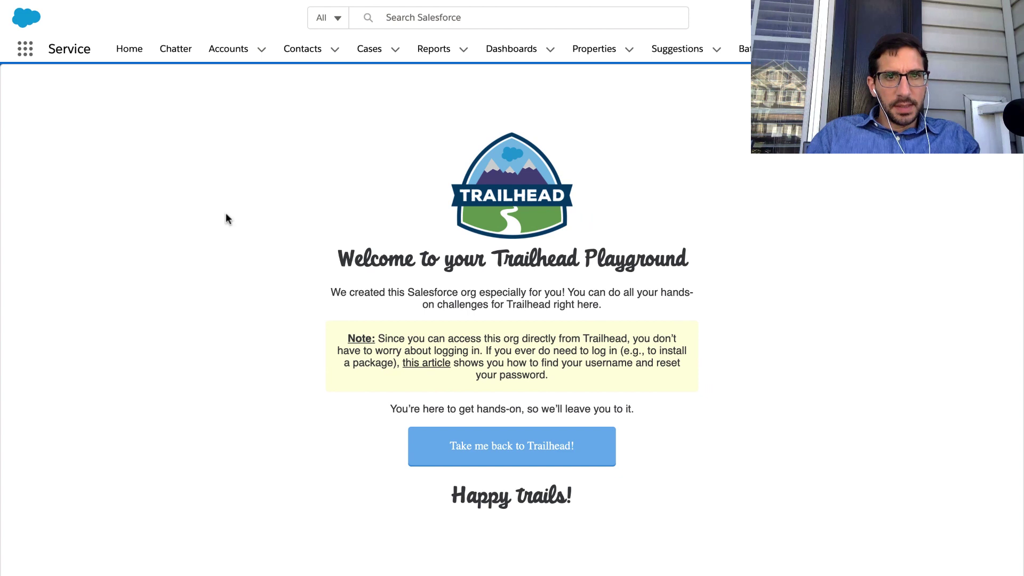
Open the playground's Setup and find the Session Settings page through Quick Find.
left_click(951, 17)
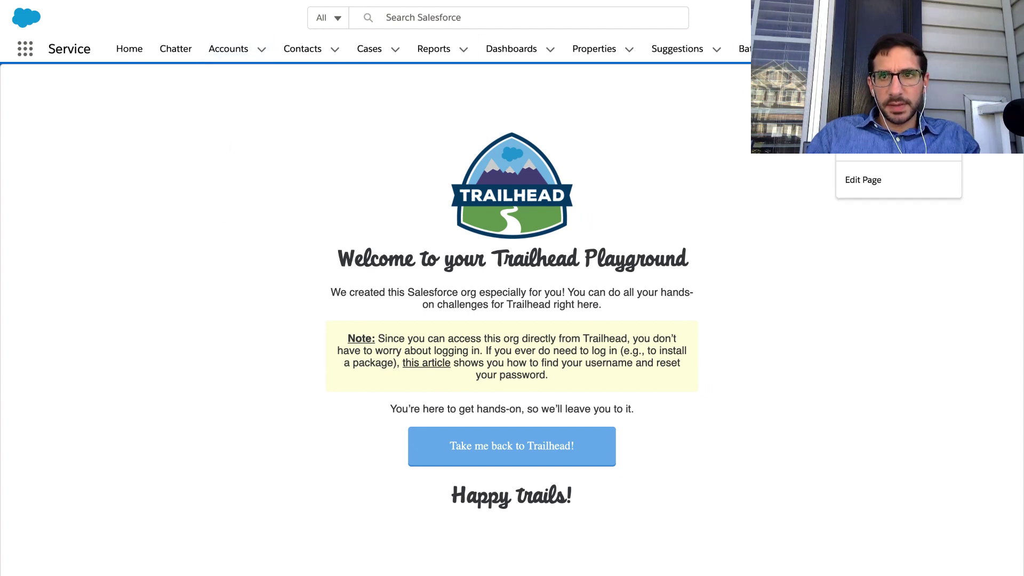
left_click(889, 58)
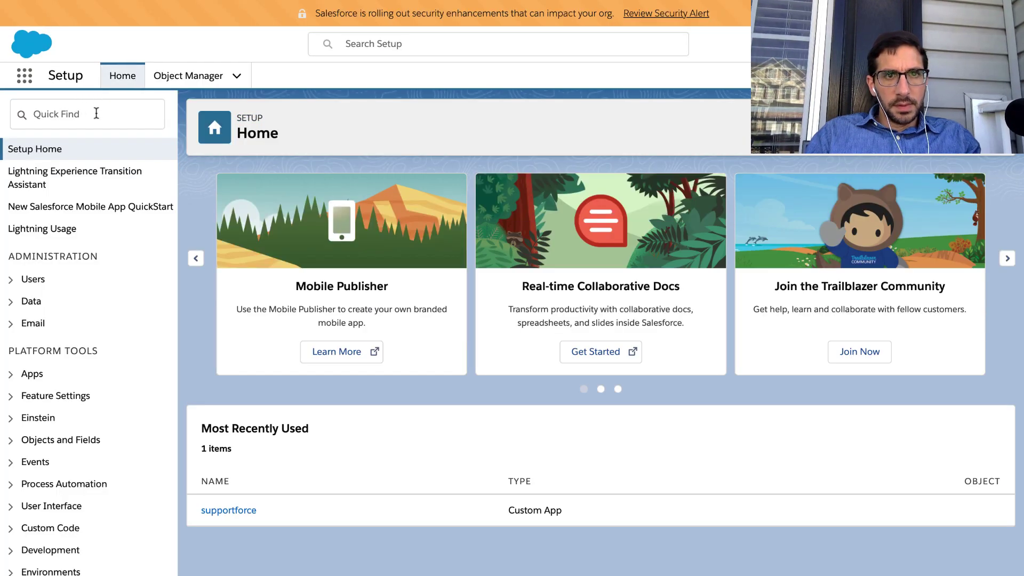
left_click(96, 114)
type("Session Settings")
left_click(98, 170)
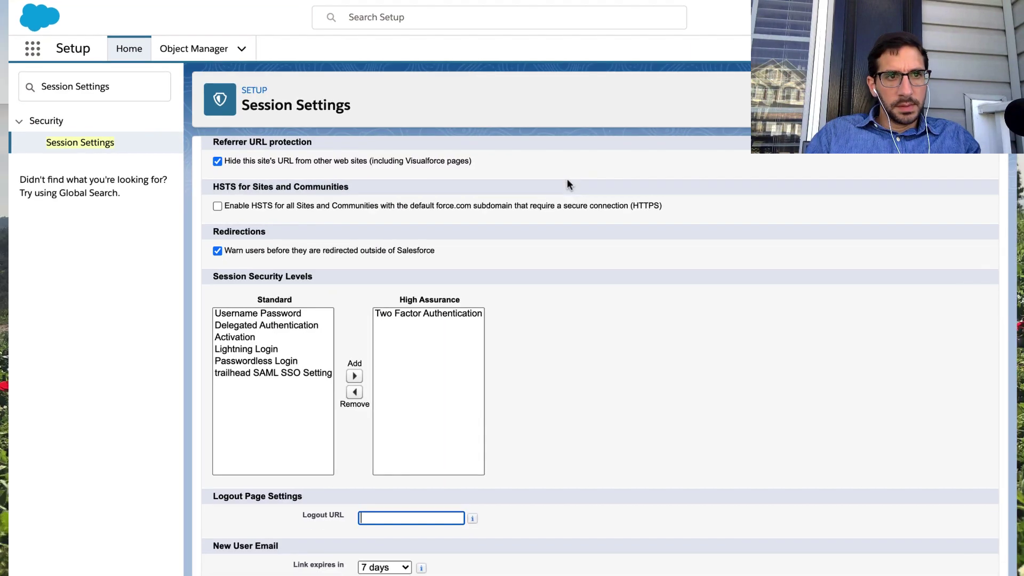
Mark the lesson step about the High Assurance category and read on.
key("ctrl+Left")
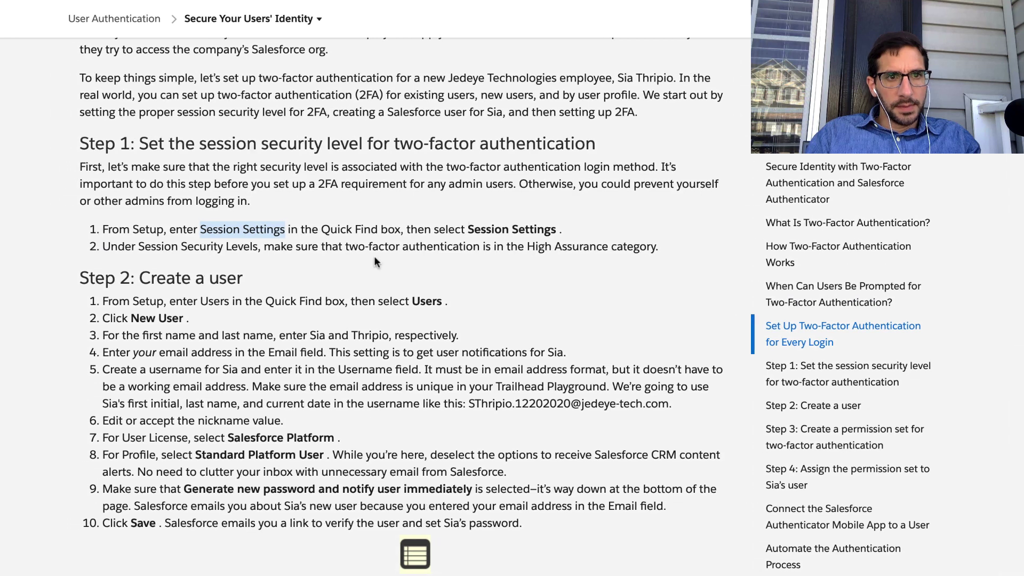
triple_click(303, 247)
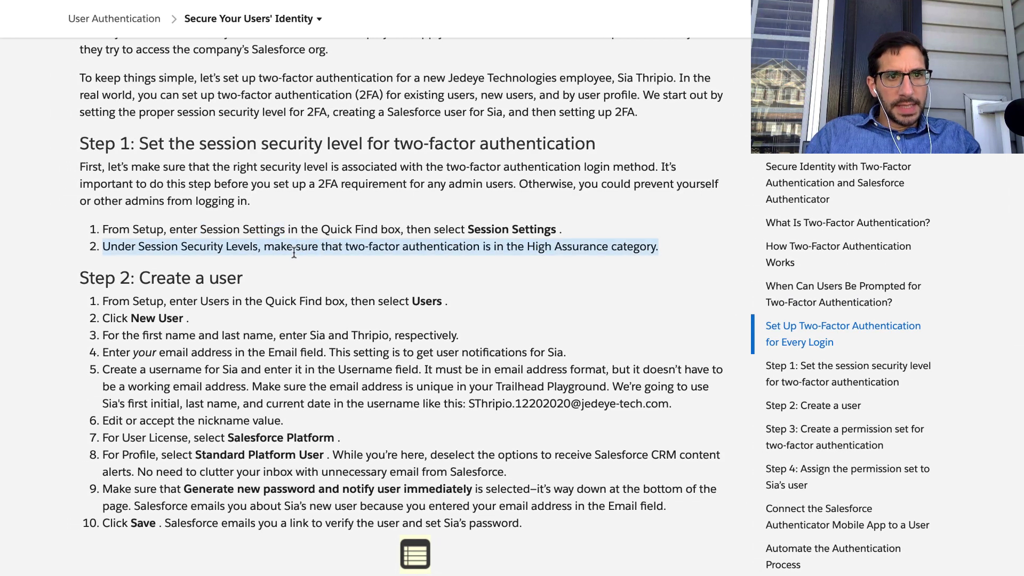
scroll(294, 253, "down", 2)
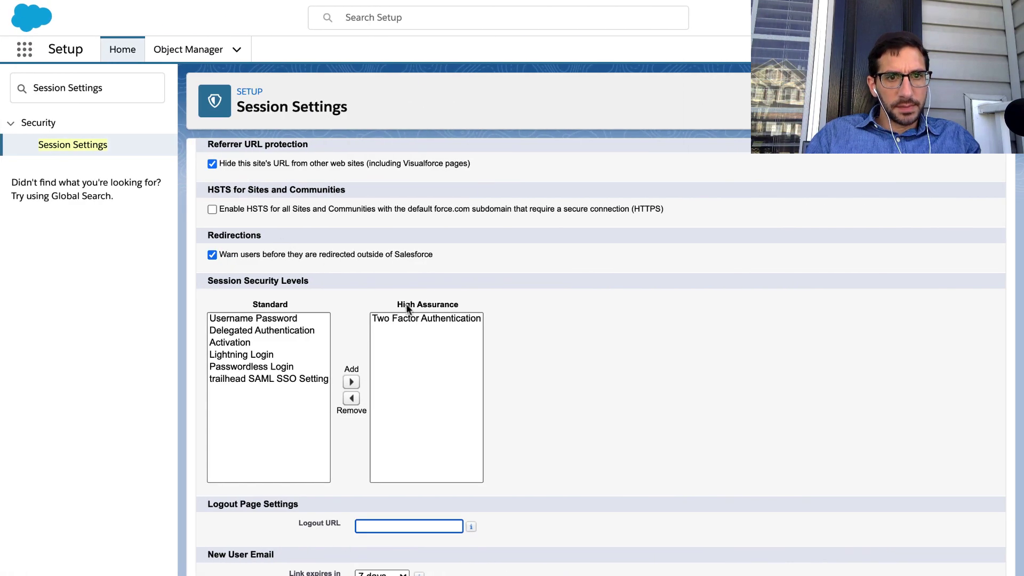
Confirm Two Factor Authentication is High Assurance; toggle HSTS and redirect warning back to original.
left_click(411, 310)
left_click(410, 319)
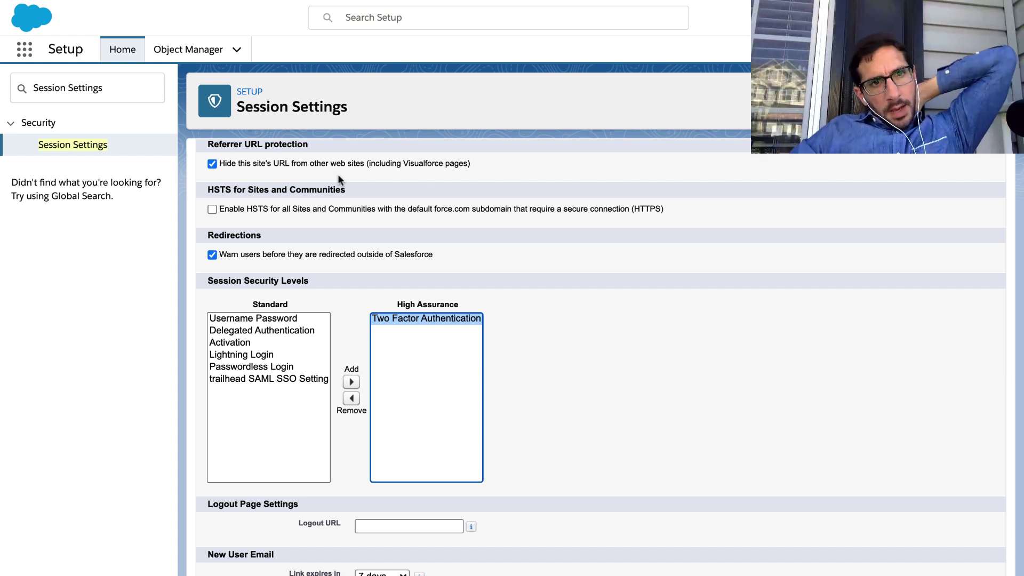
triple_click(301, 210)
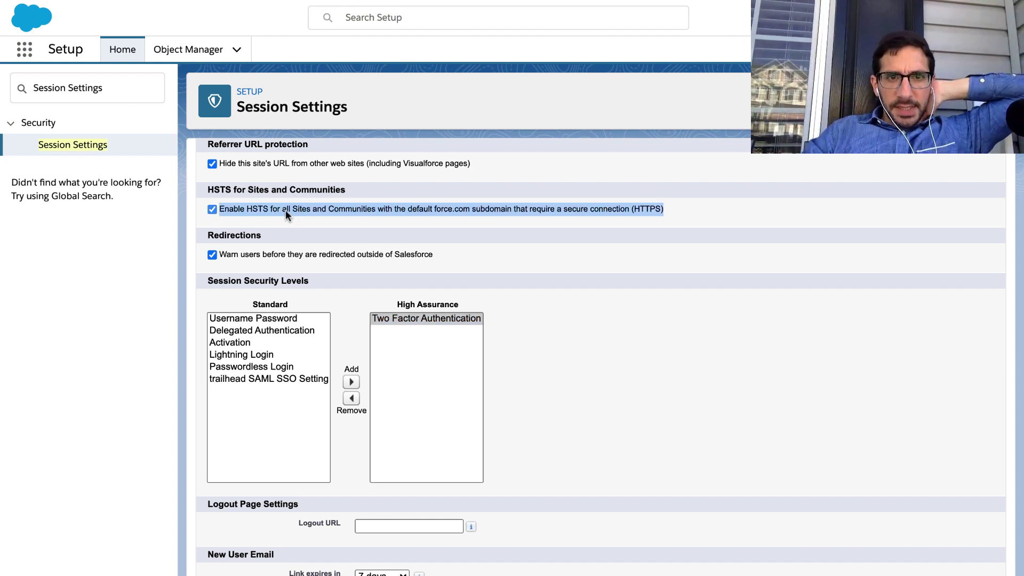
left_click(286, 210)
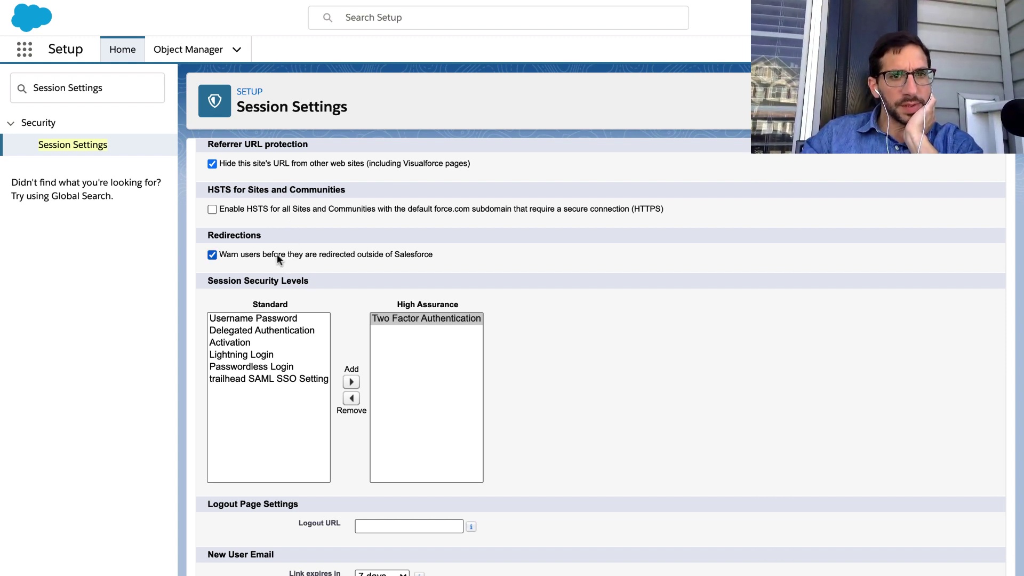
left_click(277, 254)
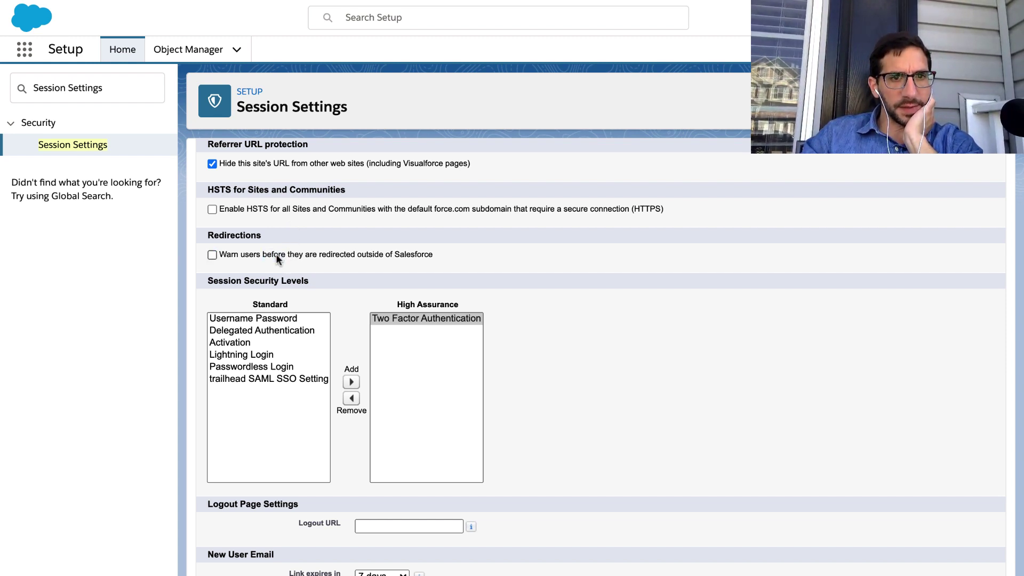
left_click(276, 254)
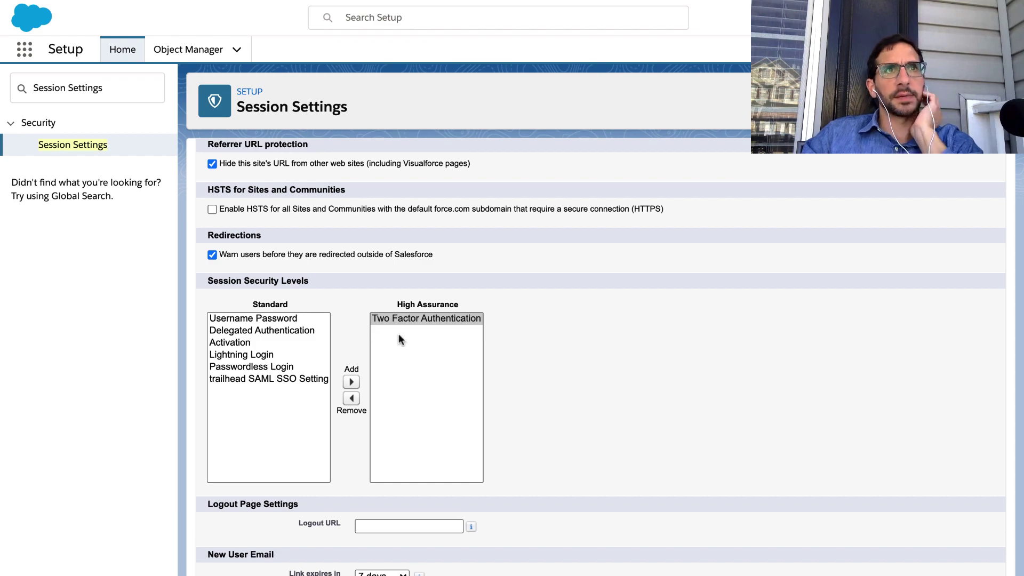
Review the lesson's High Assurance and finding-Users steps, then return to Salesforce Setup.
key("ctrl+Left")
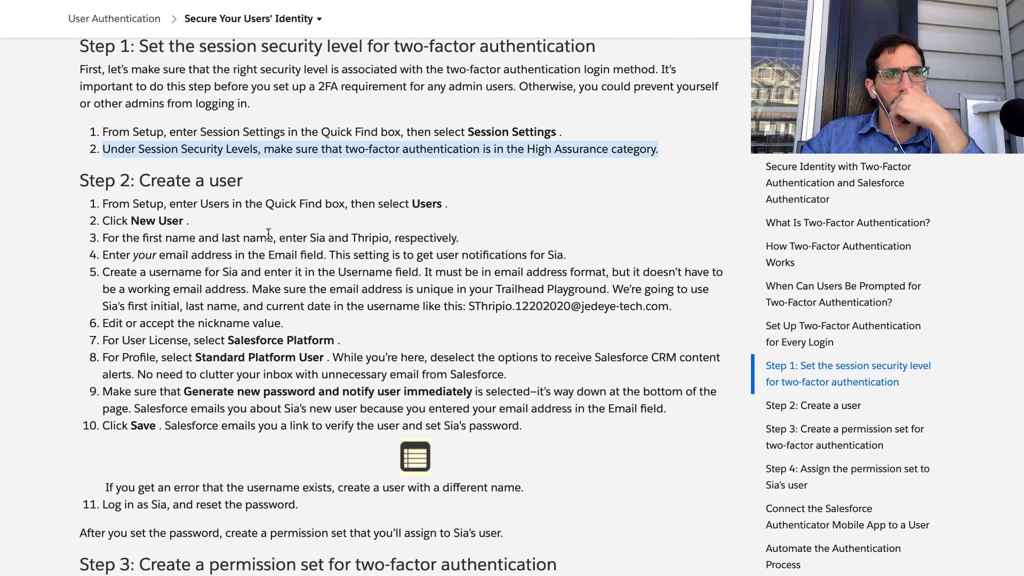
triple_click(216, 204)
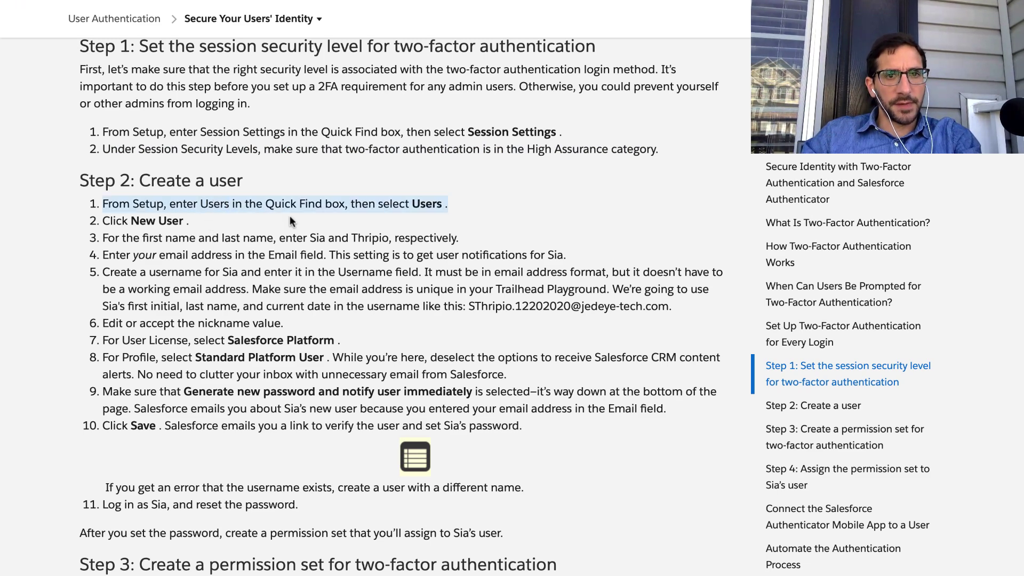
key("ctrl+Right")
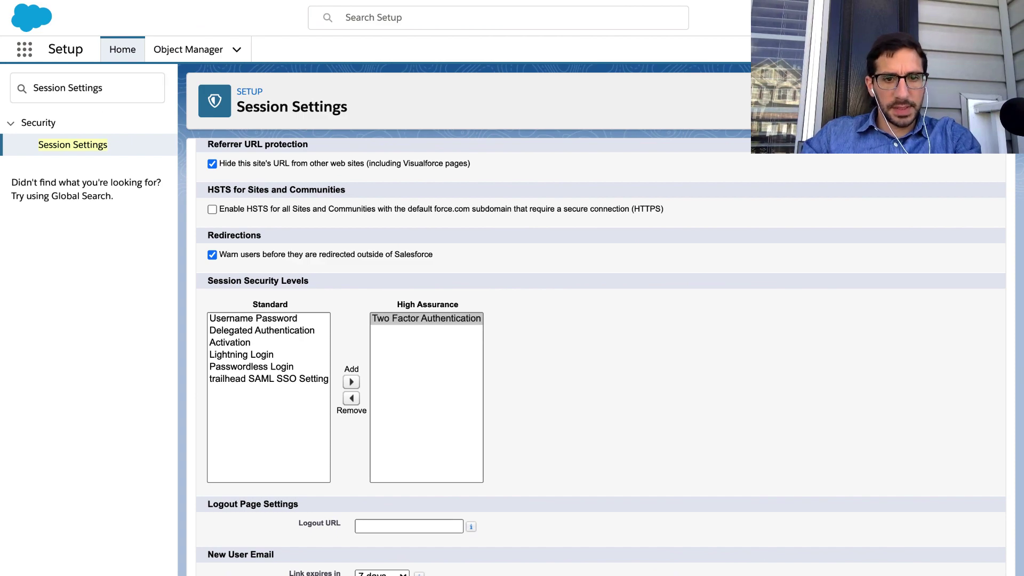
key("ctrl+Left")
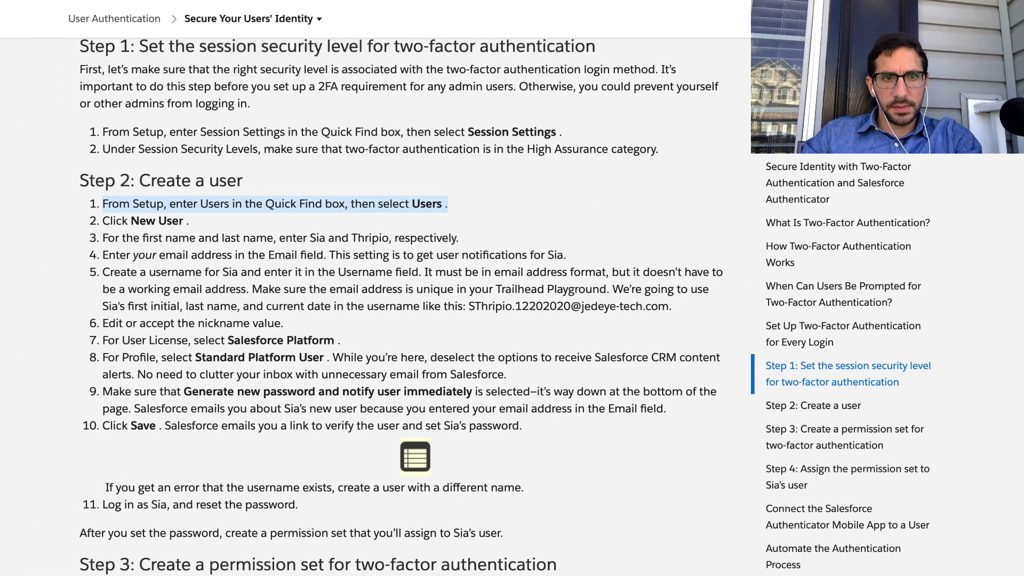
triple_click(384, 153)
triple_click(335, 203)
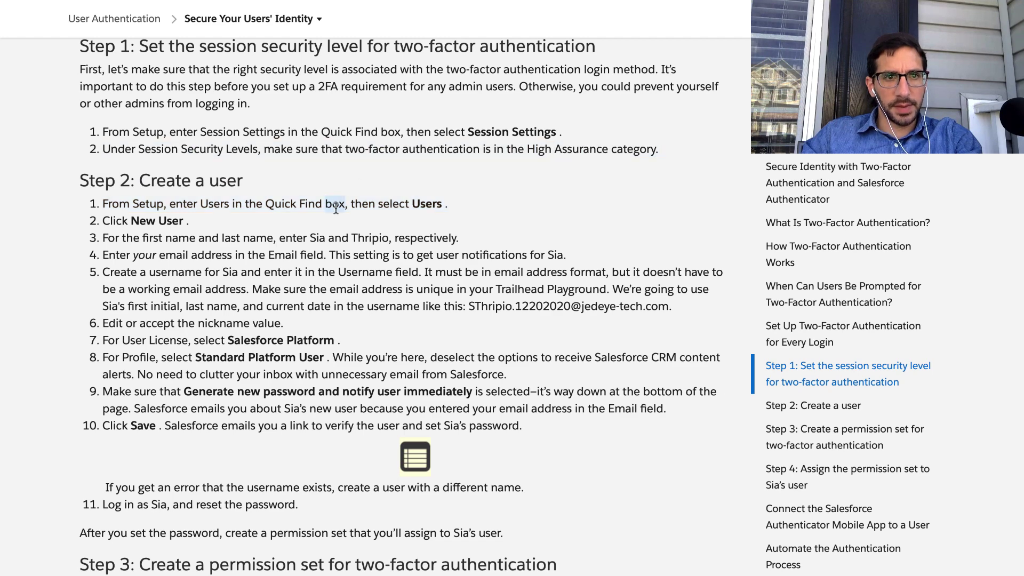
key("ctrl+Right")
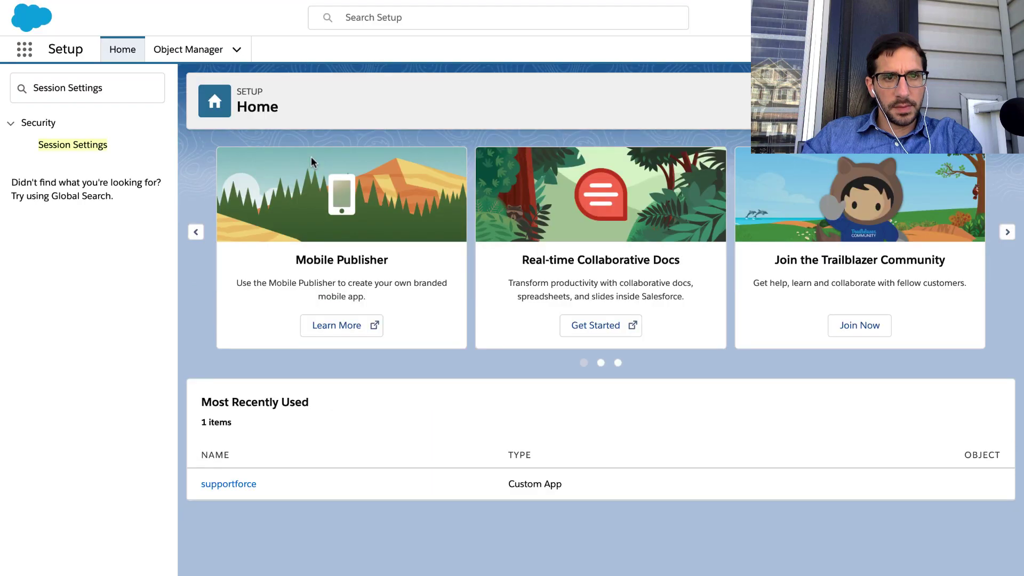
Search Quick Find for 'use', open Users, start a New User, and select 'Sia' in the lesson.
triple_click(110, 77)
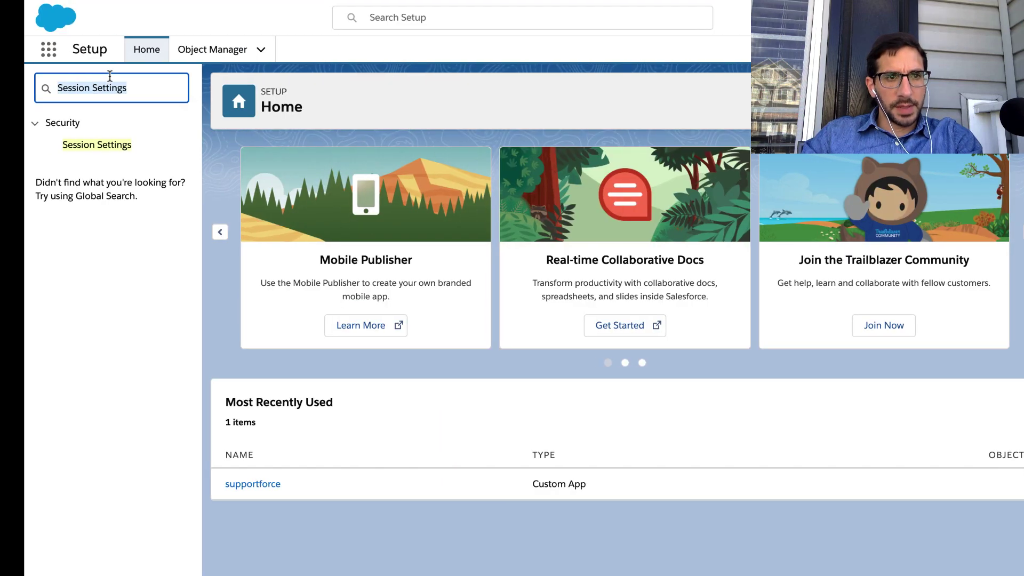
type("users")
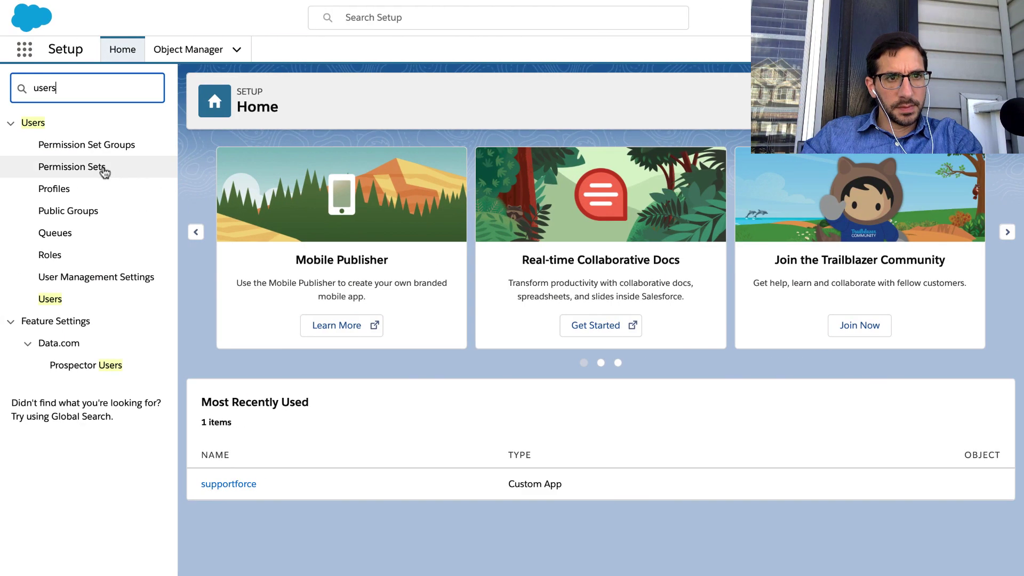
left_click(50, 299)
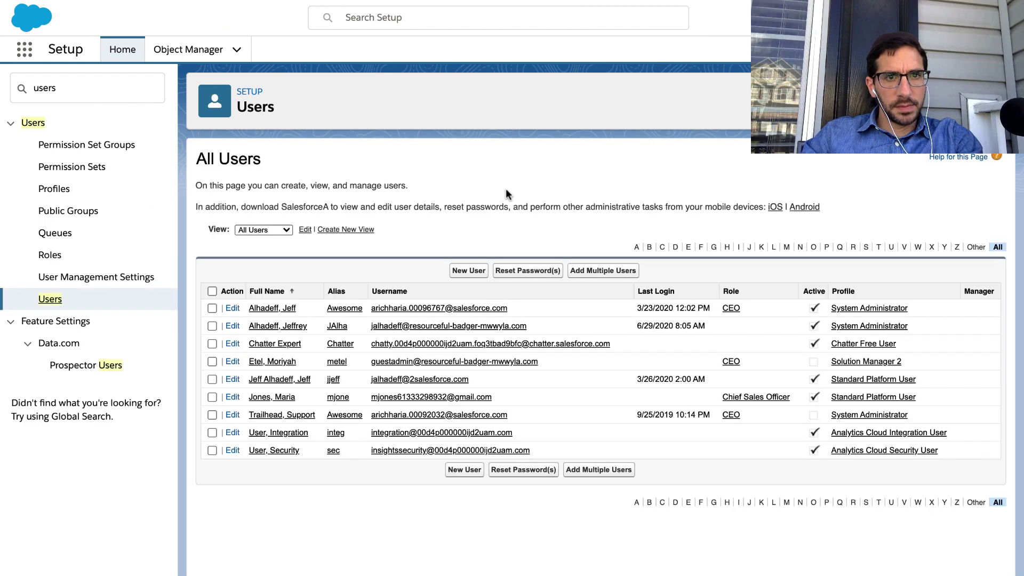
left_click(479, 271)
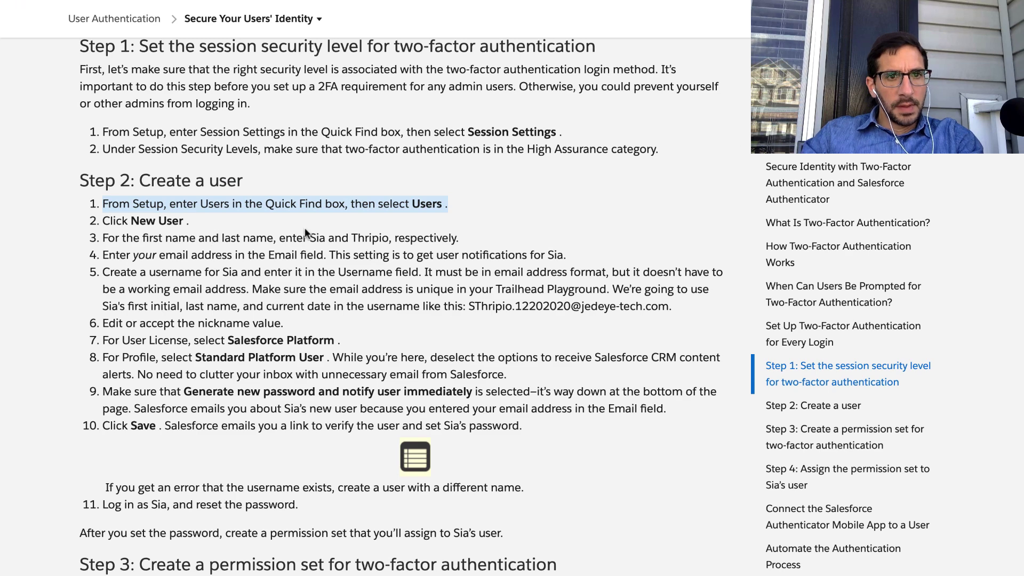
double_click(315, 238)
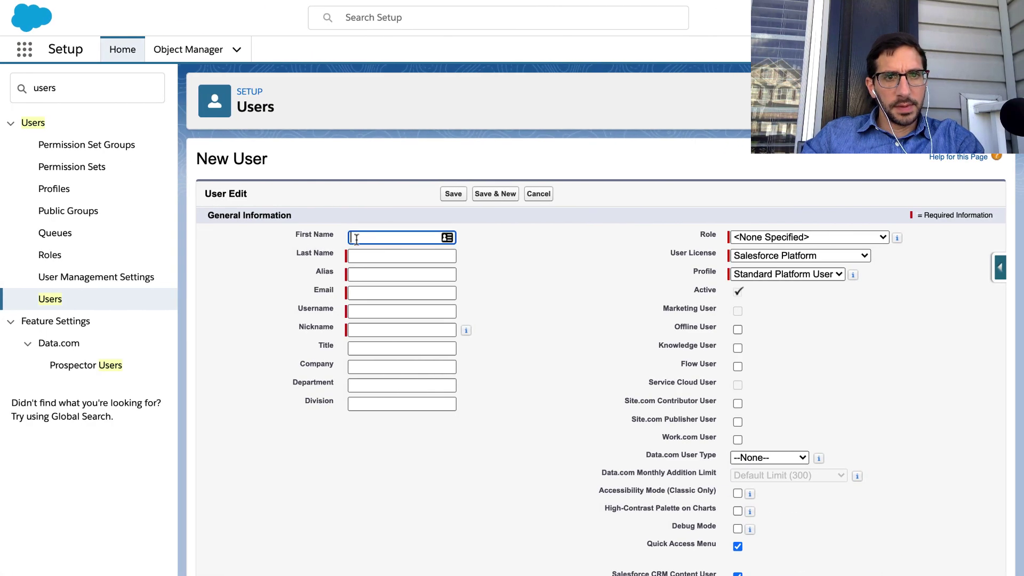
Fill in first name Sia and last name Thripio from the lesson.
type("Sia")
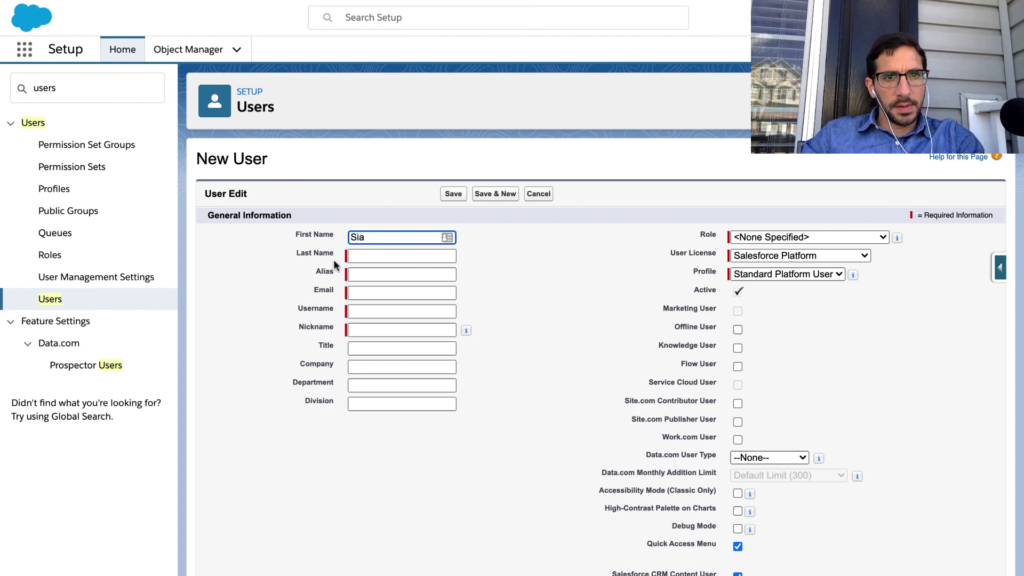
key("ctrl+Left")
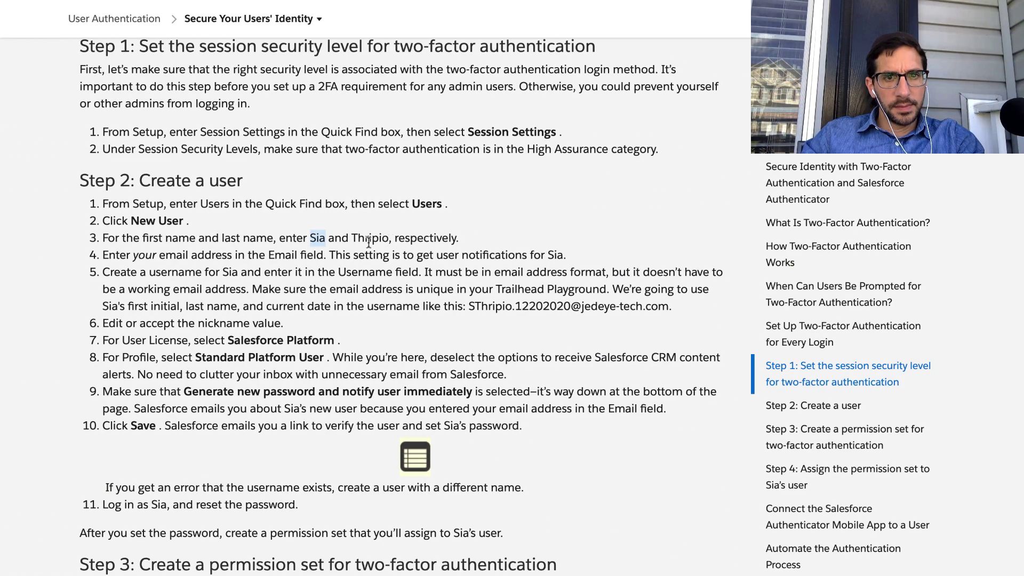
double_click(368, 238)
key("super+c")
key("ctrl+Right")
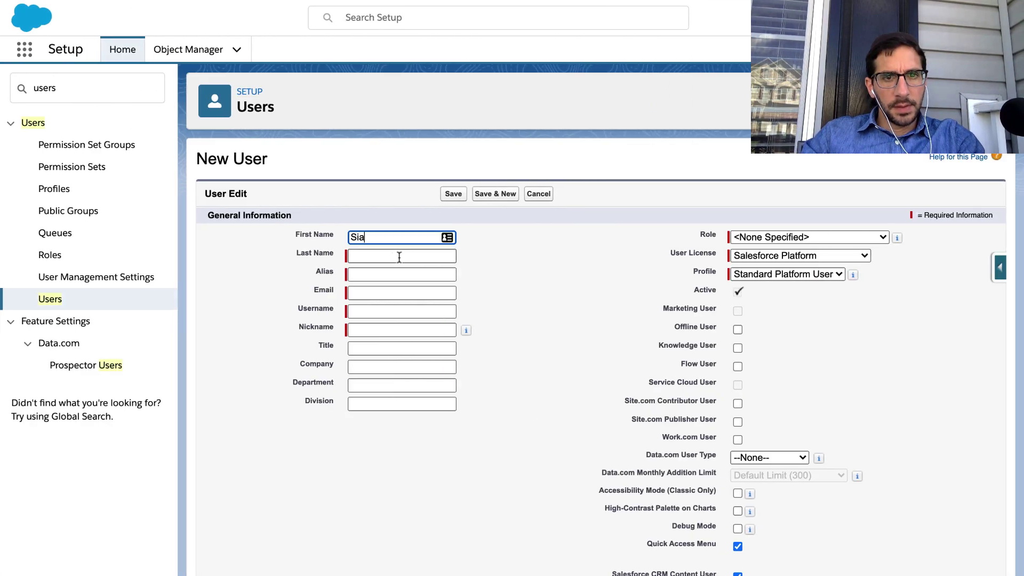
left_click(399, 257)
key("super+v")
Fill the Email field with the admin's own email address.
key("ctrl+Left")
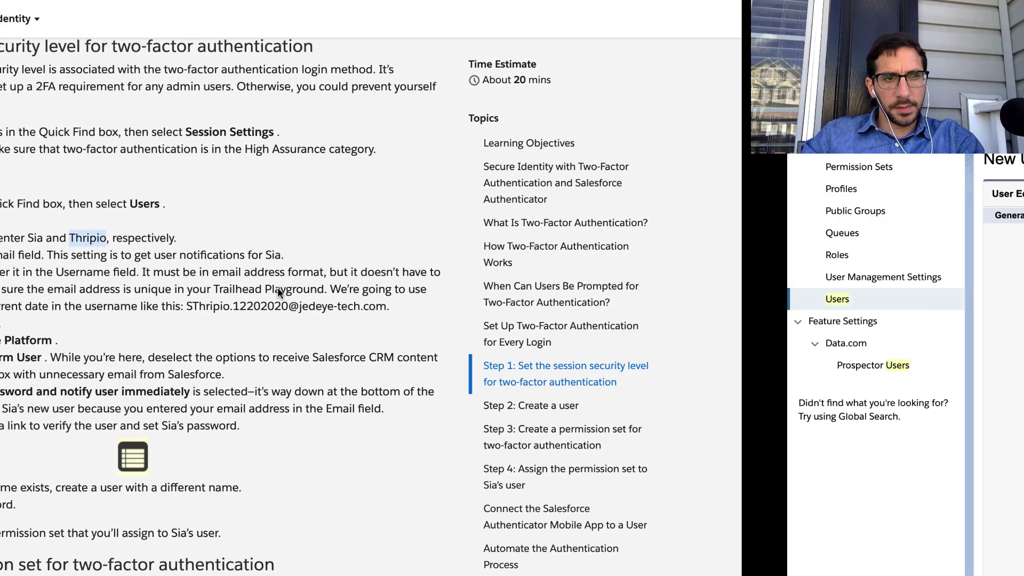
double_click(193, 256)
triple_click(193, 257)
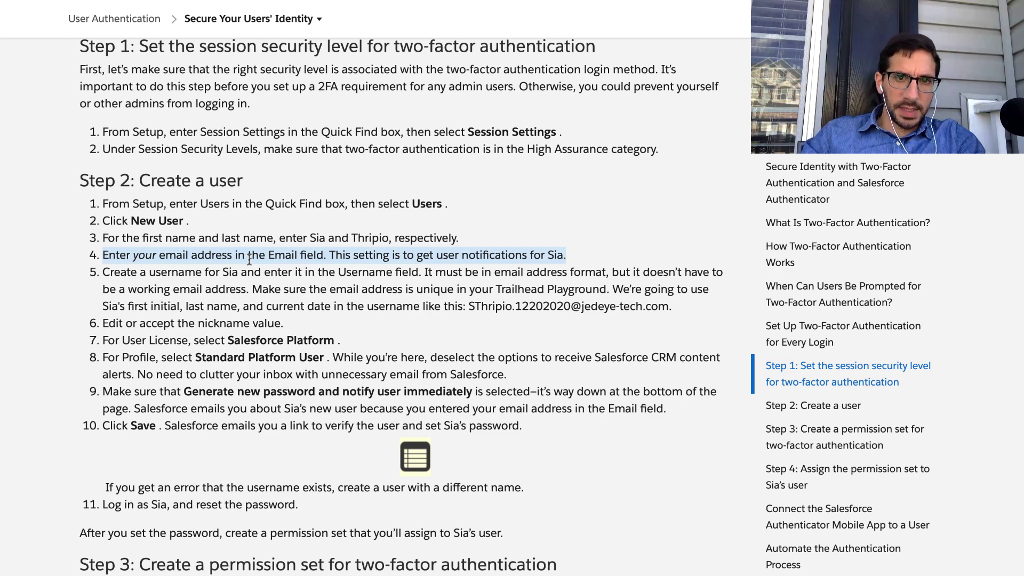
key("ctrl+Right")
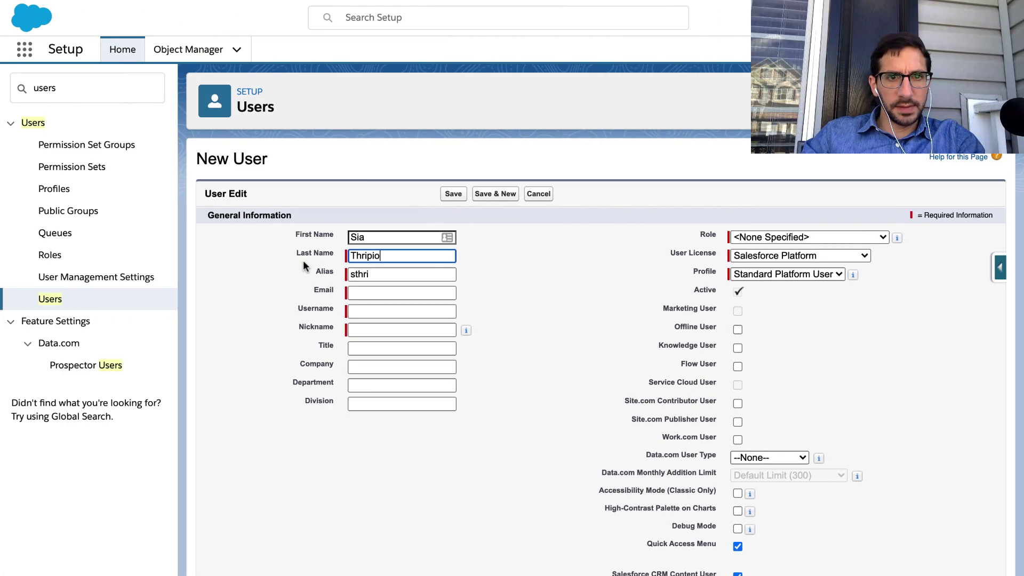
left_click(361, 293)
left_click(384, 320)
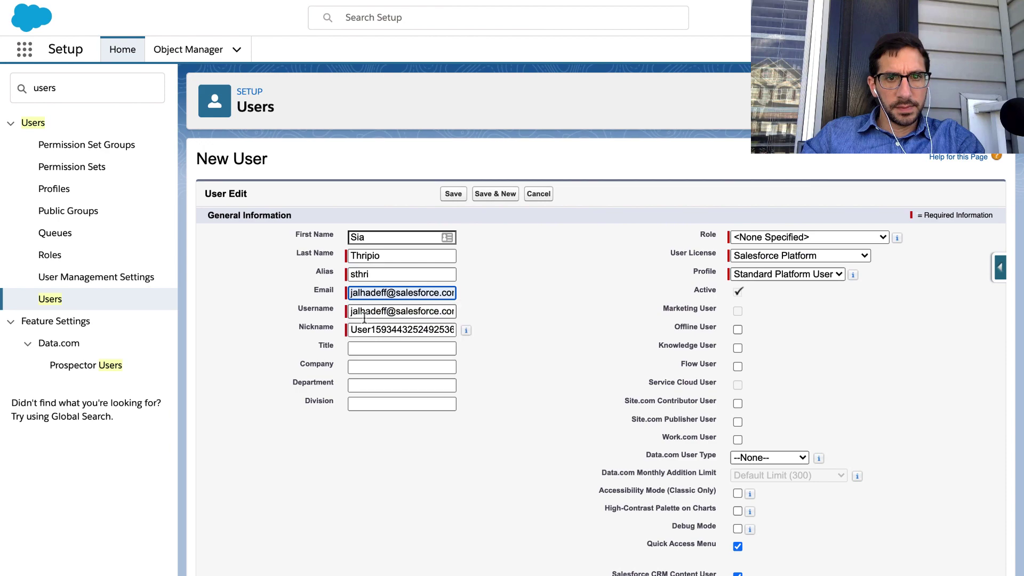
Replace the default Username with the lesson's sample username.
key("ctrl+Left")
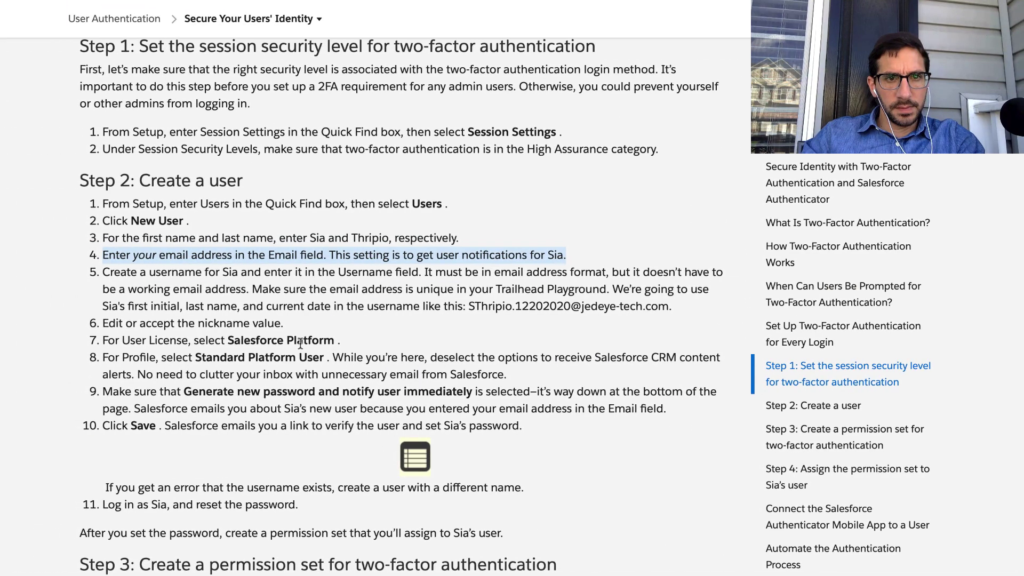
triple_click(215, 272)
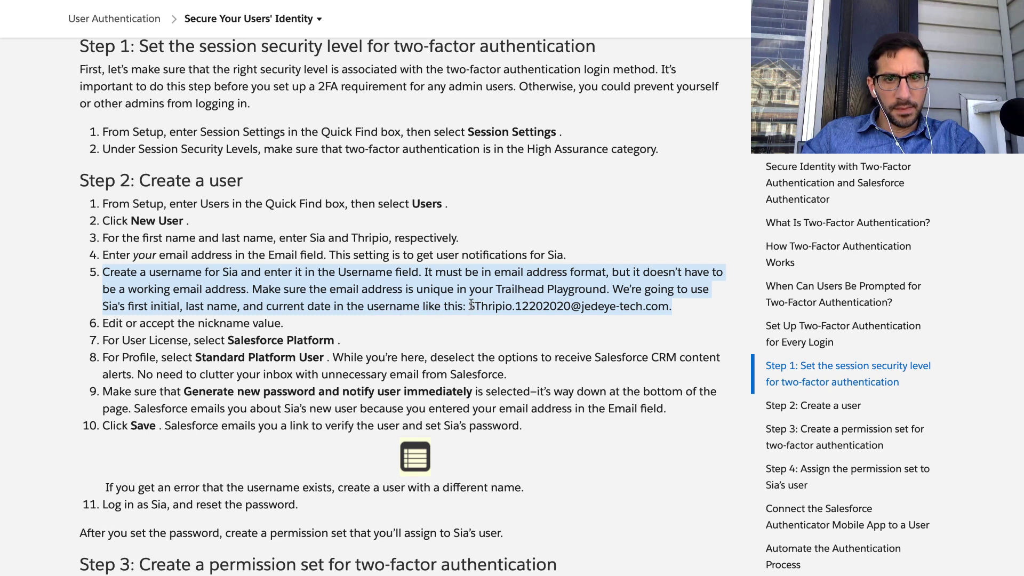
left_click(488, 306)
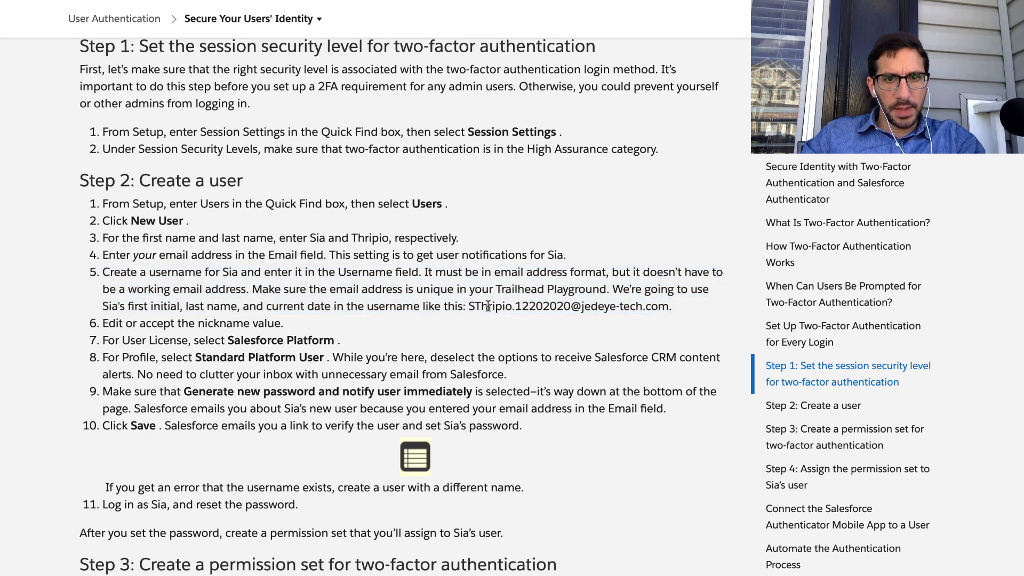
left_click_drag(468, 305, 668, 306)
key("ctrl+c")
key("ctrl+Right")
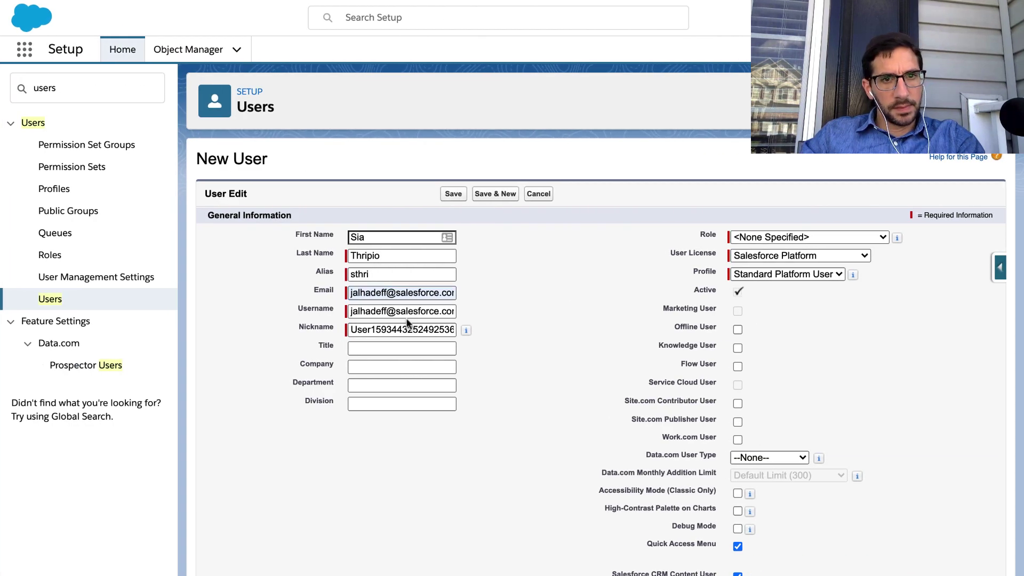
left_click(408, 312)
key("ctrl+a")
key("ctrl+v")
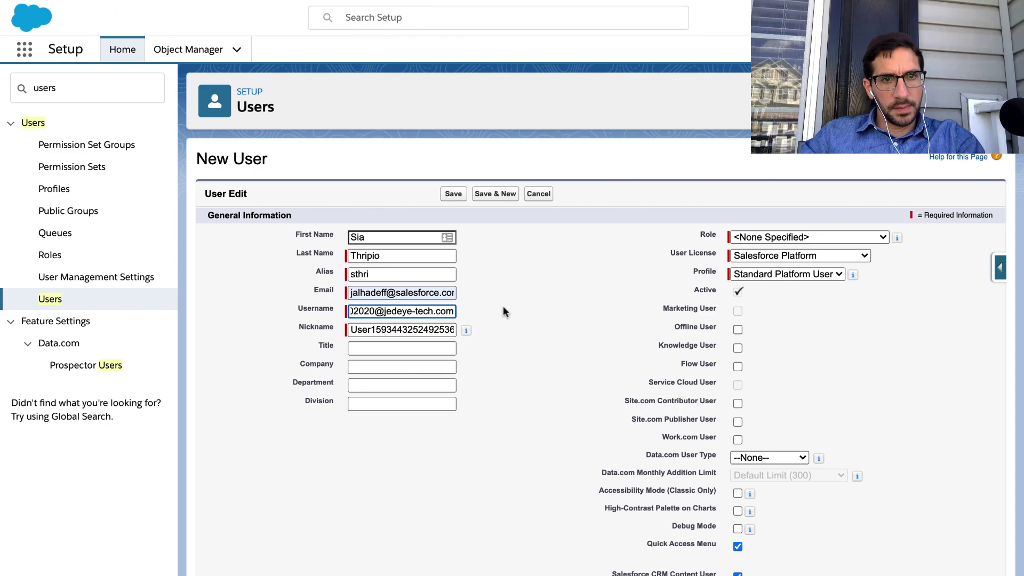
Set the Nickname to c-3po and check the lesson's User License and Profile steps.
key("ctrl+Left")
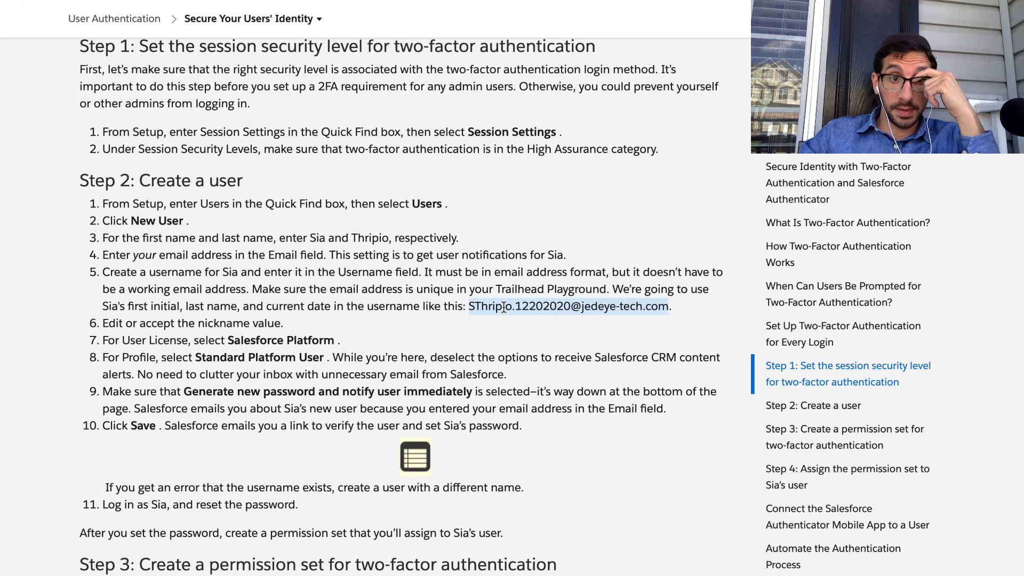
scroll(394, 331, "down", 5)
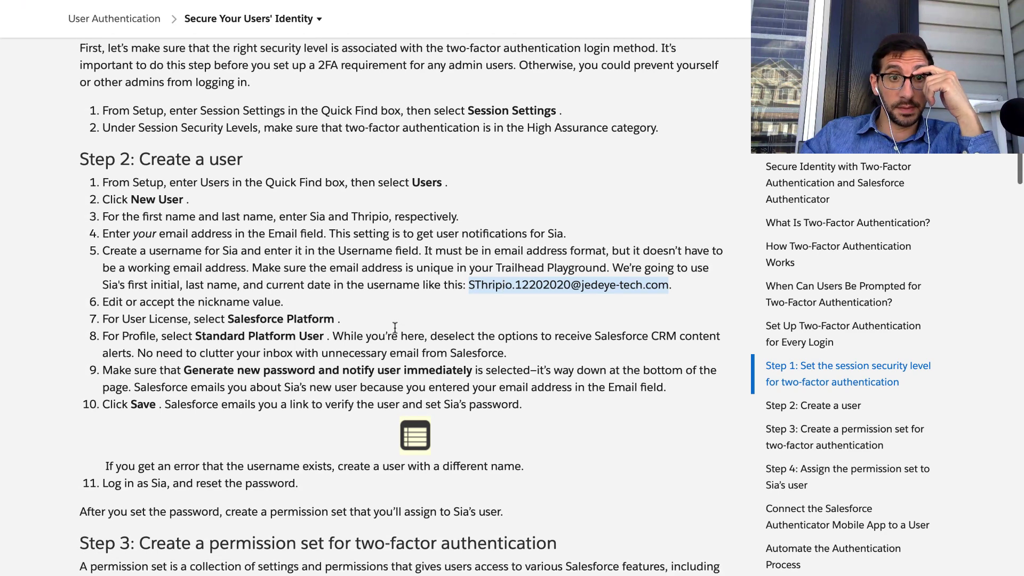
key("ctrl+Right")
double_click(390, 327)
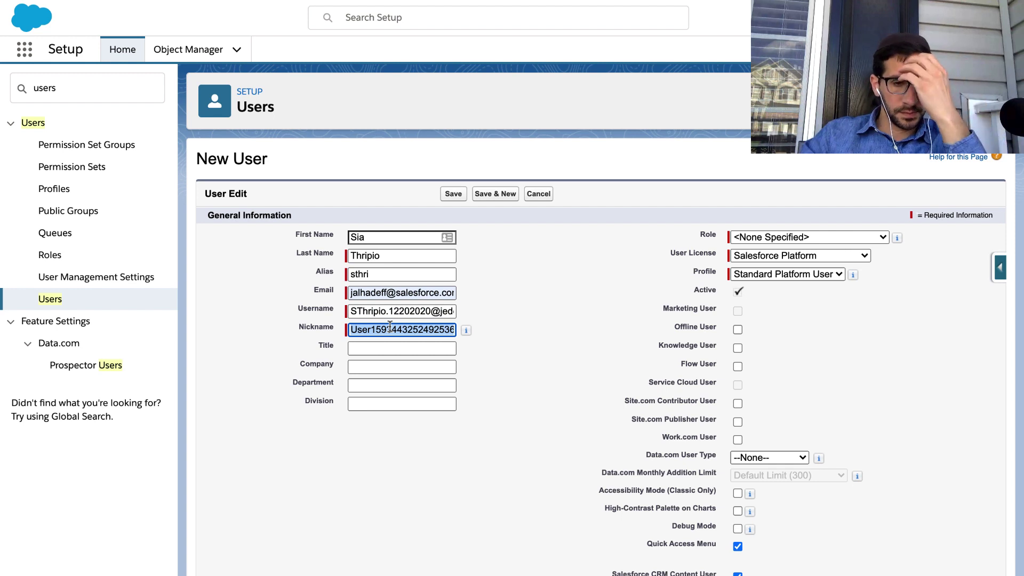
type("c")
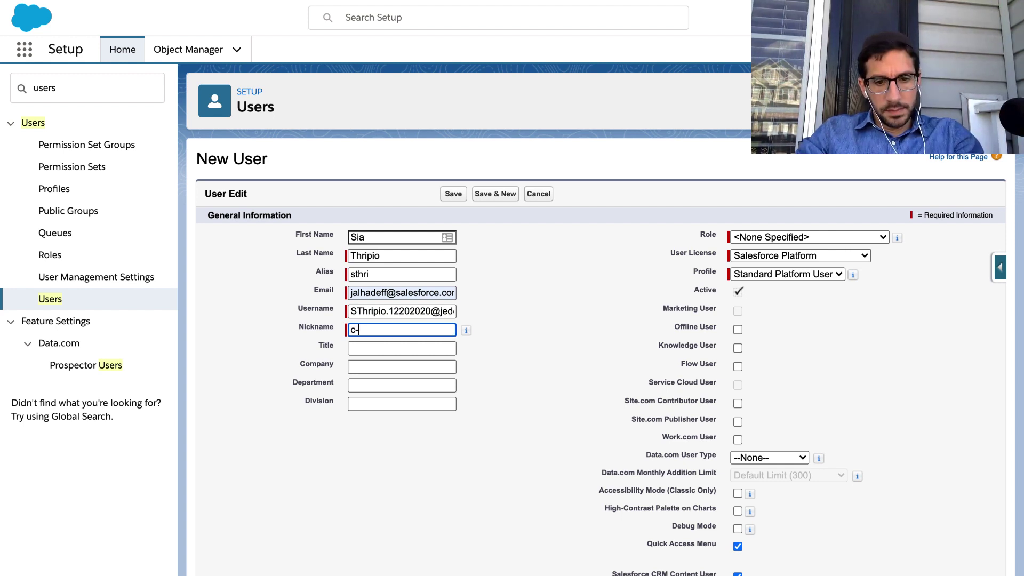
type("-3po")
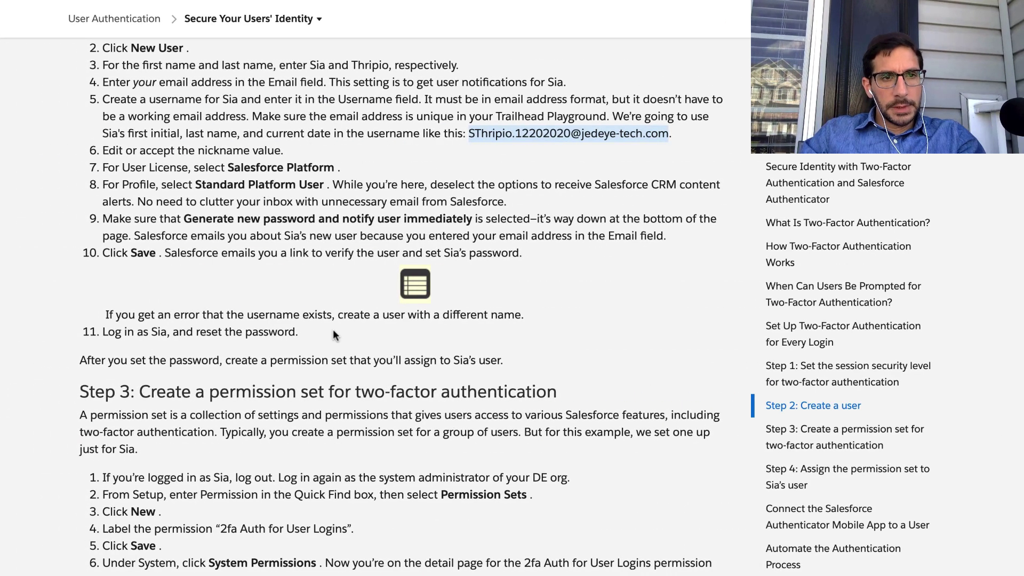
triple_click(243, 172)
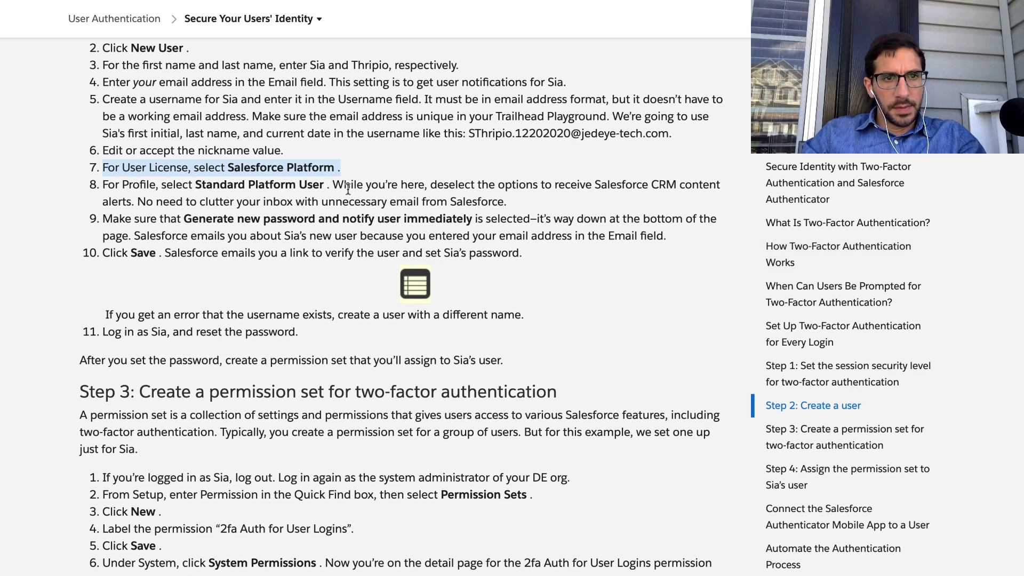
triple_click(348, 188)
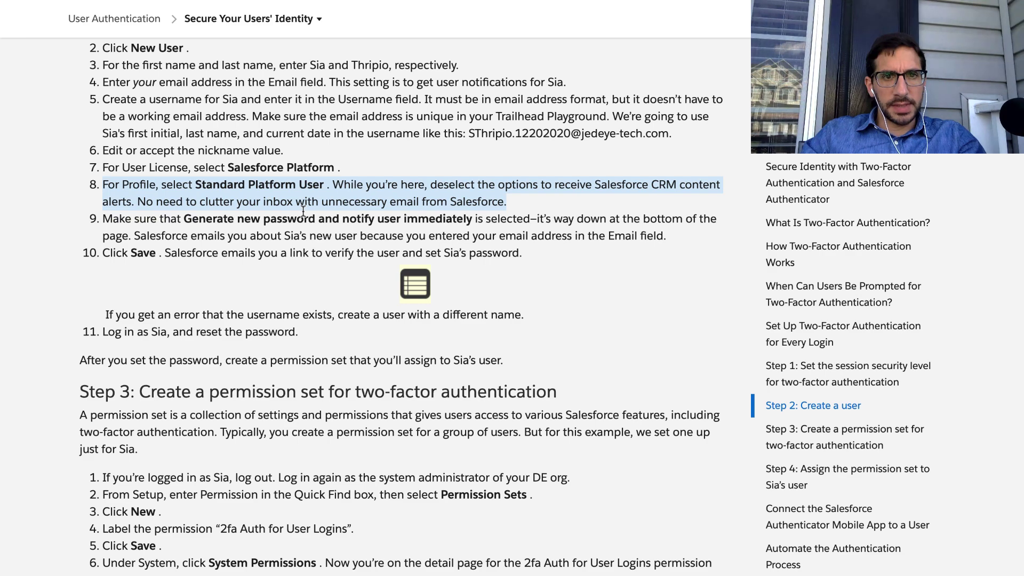
key("ctrl+Right")
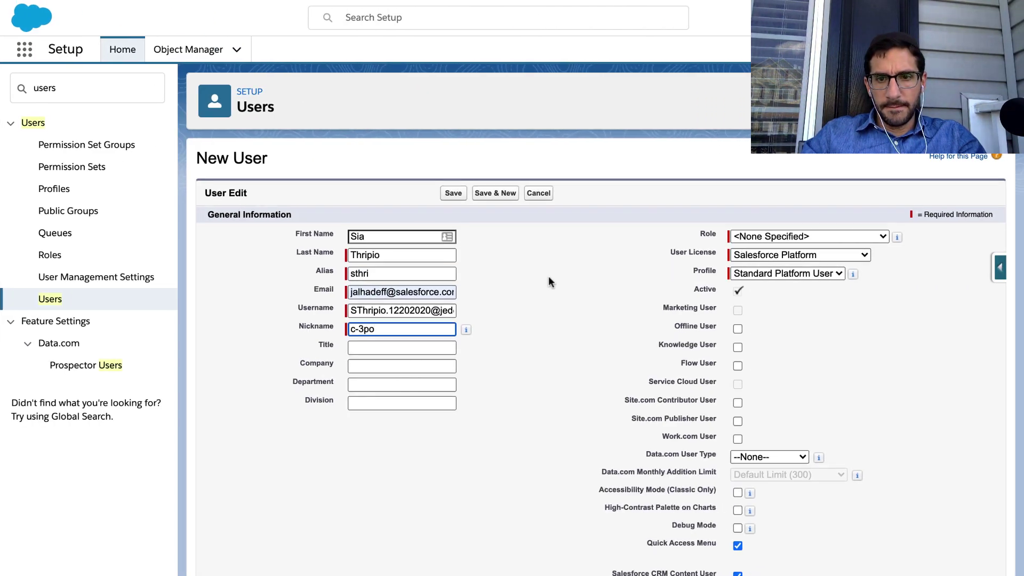
Uncheck Receive Salesforce CRM Content Email Alerts and the Daily Digest option.
scroll(548, 281, "down", 3)
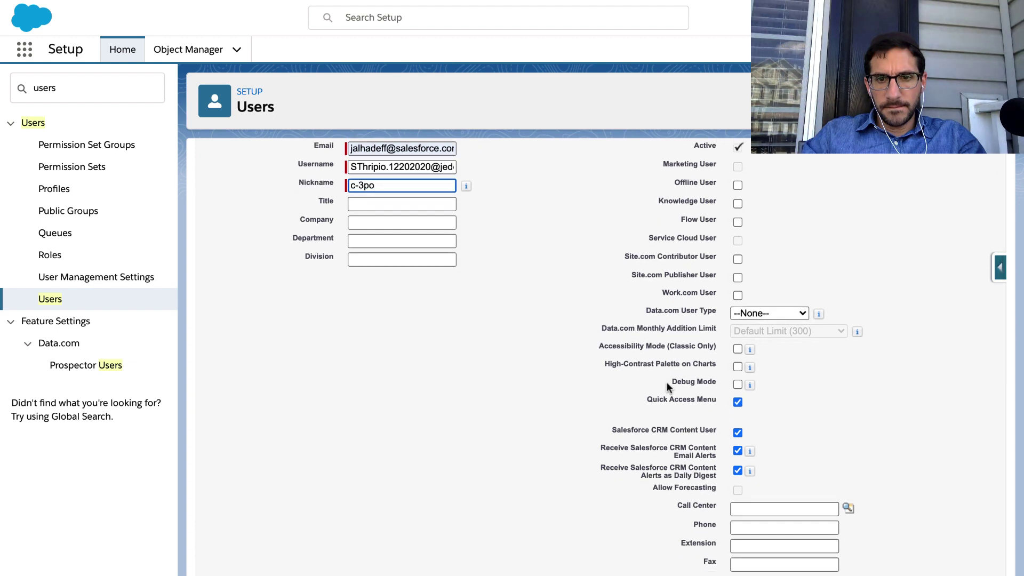
left_click(737, 472)
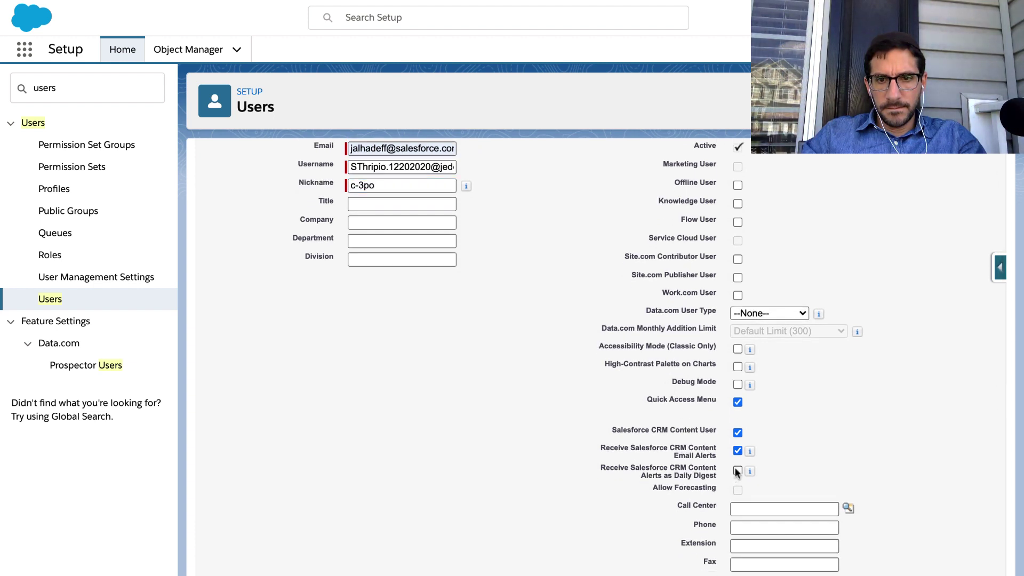
left_click(737, 470)
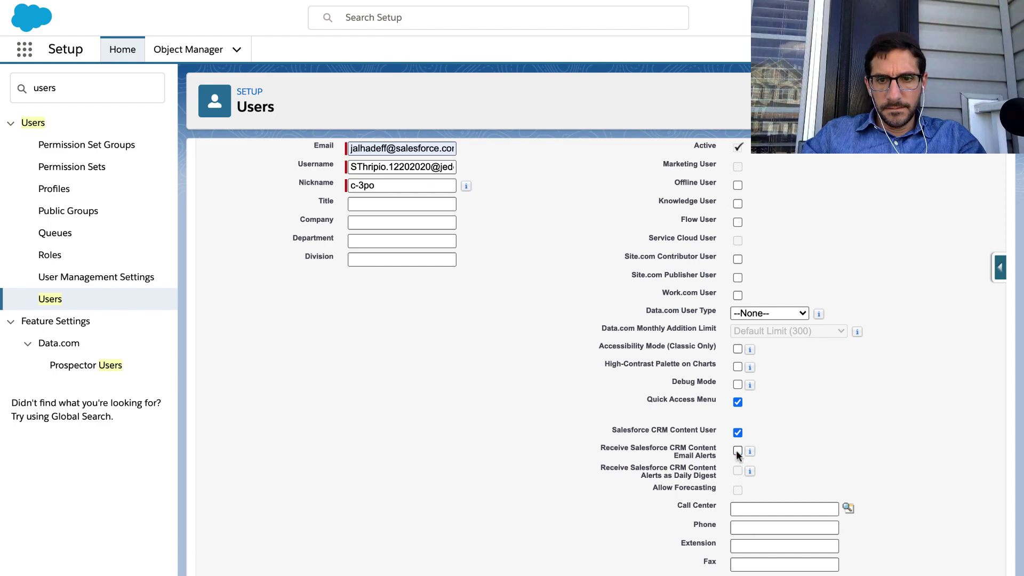
Verify against the lesson that Generate new password and notify user immediately stays selected.
key("ctrl+Left")
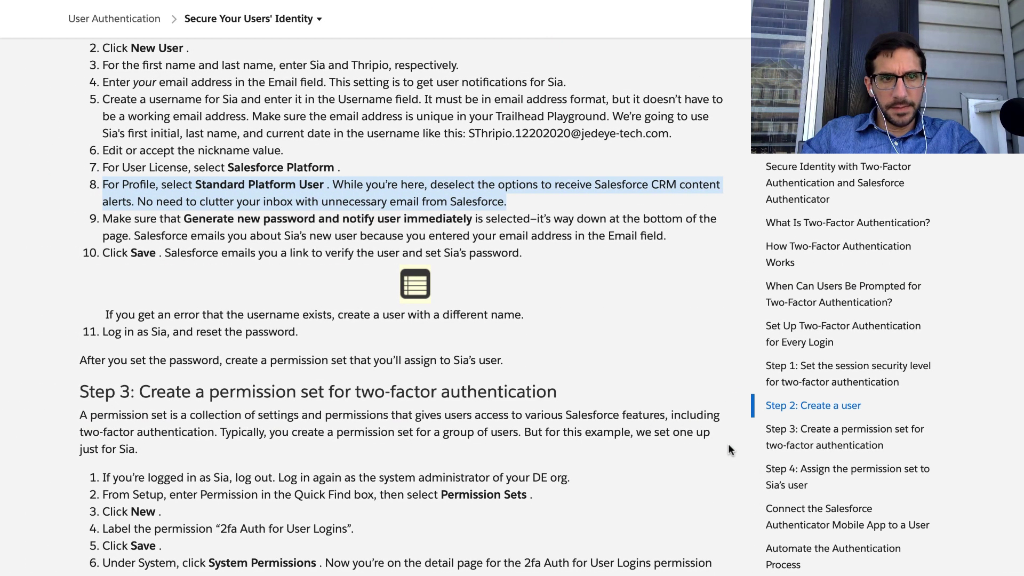
triple_click(320, 230)
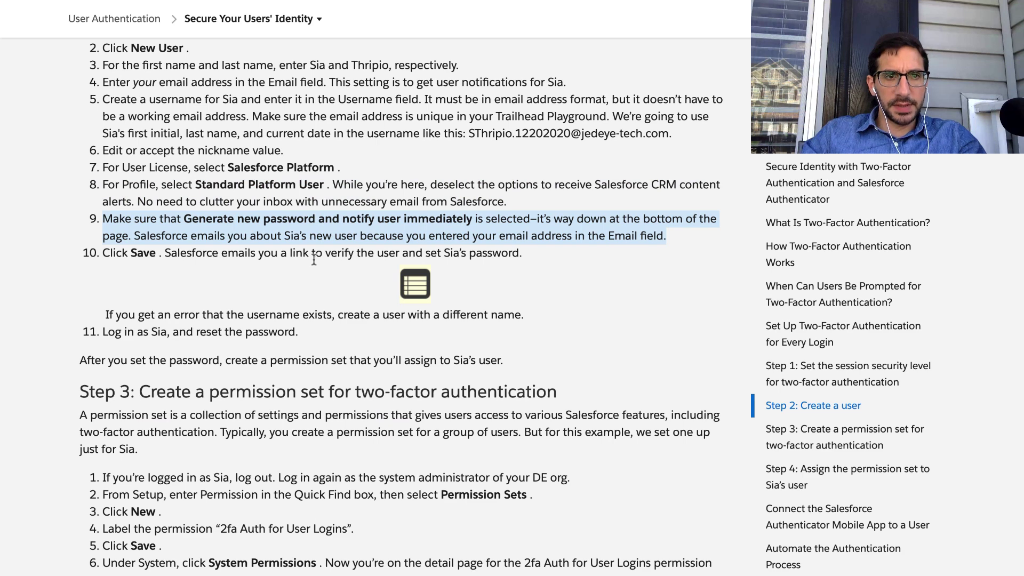
scroll(313, 260, "down", 3)
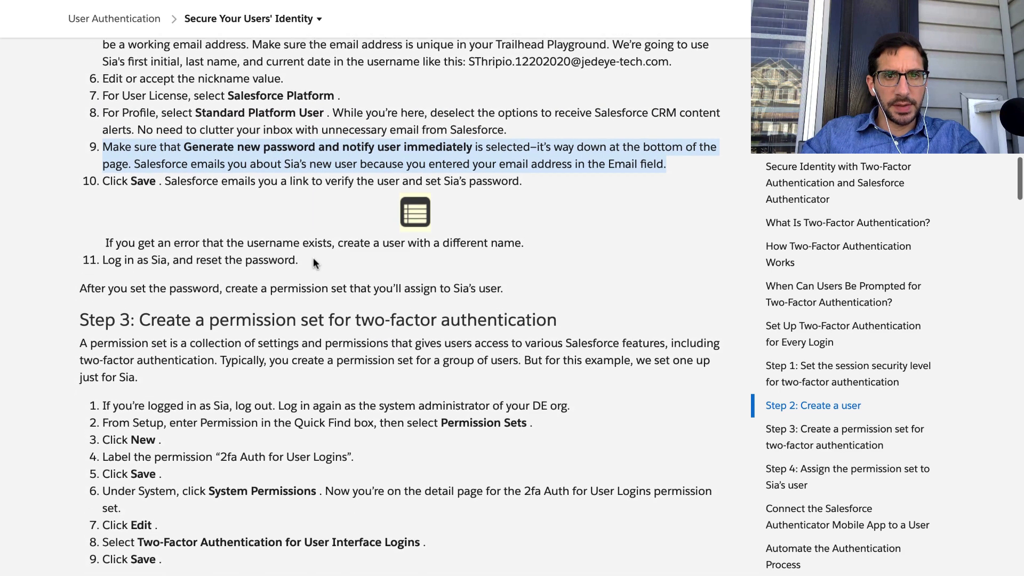
scroll(314, 258, "down", 1)
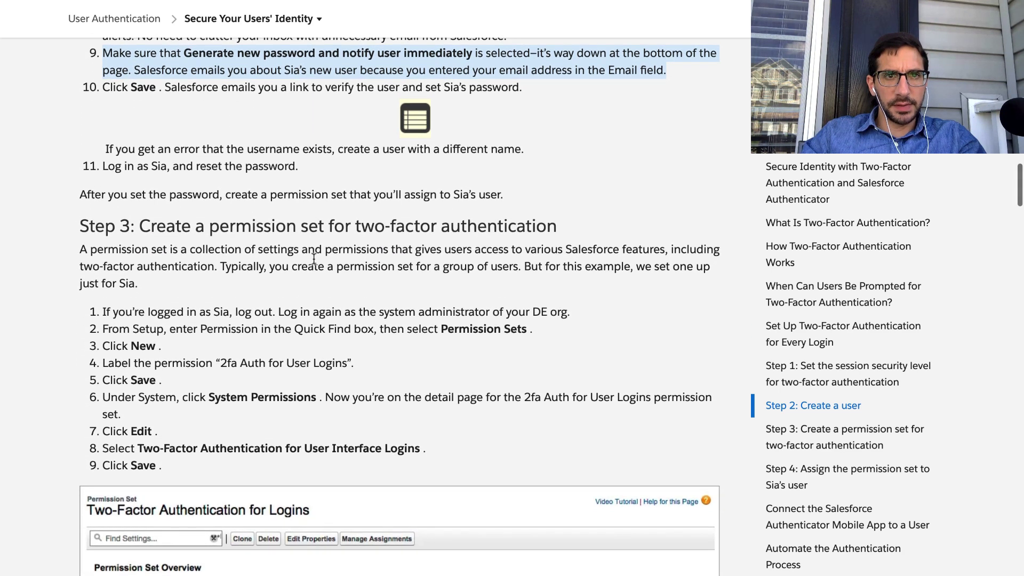
key("ctrl+Right")
scroll(475, 291, "down", 1)
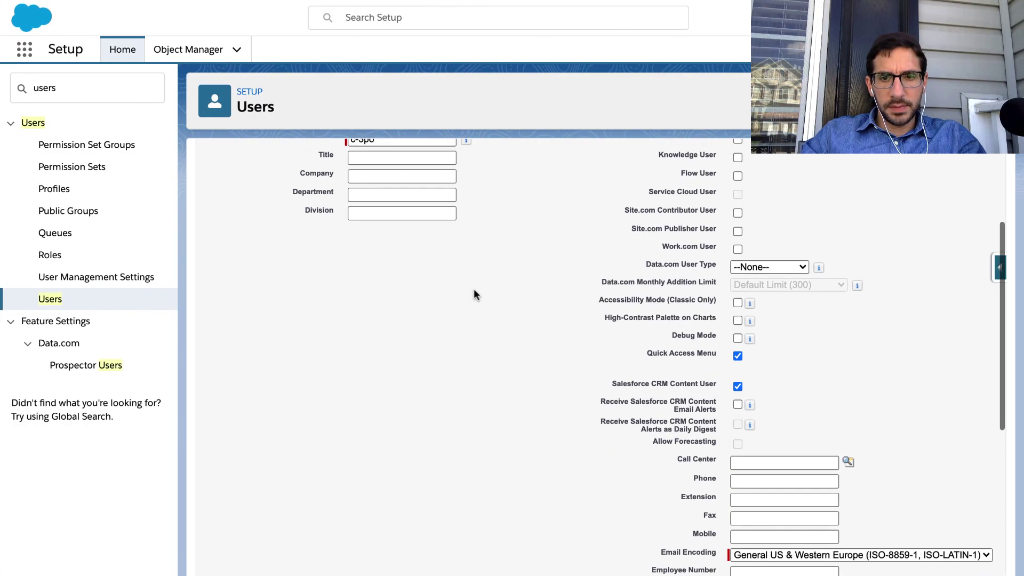
scroll(474, 291, "down", 10)
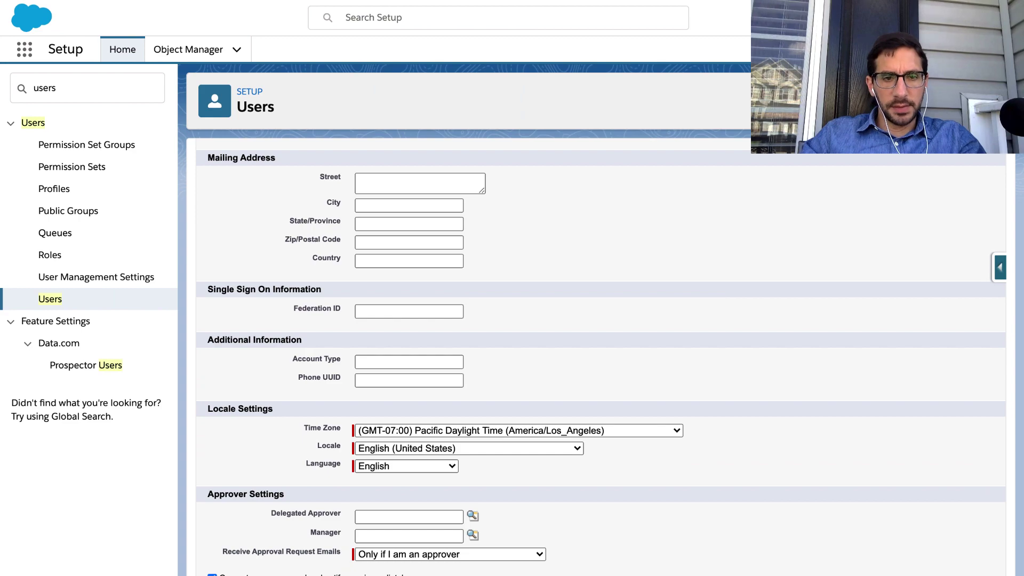
scroll(474, 290, "down", 1)
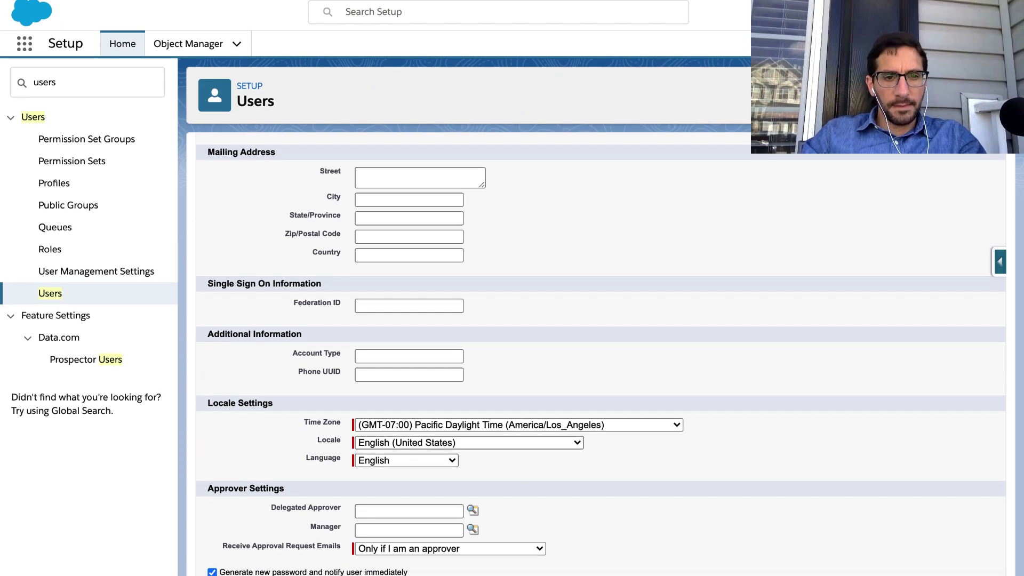
key("ctrl+Left")
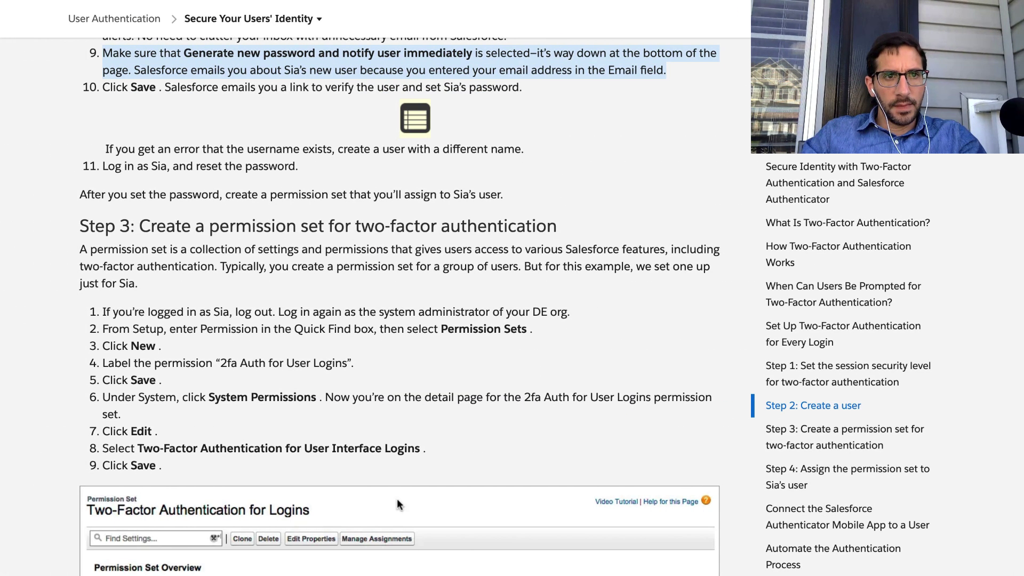
key("ctrl+Right")
scroll(494, 418, "up", 10)
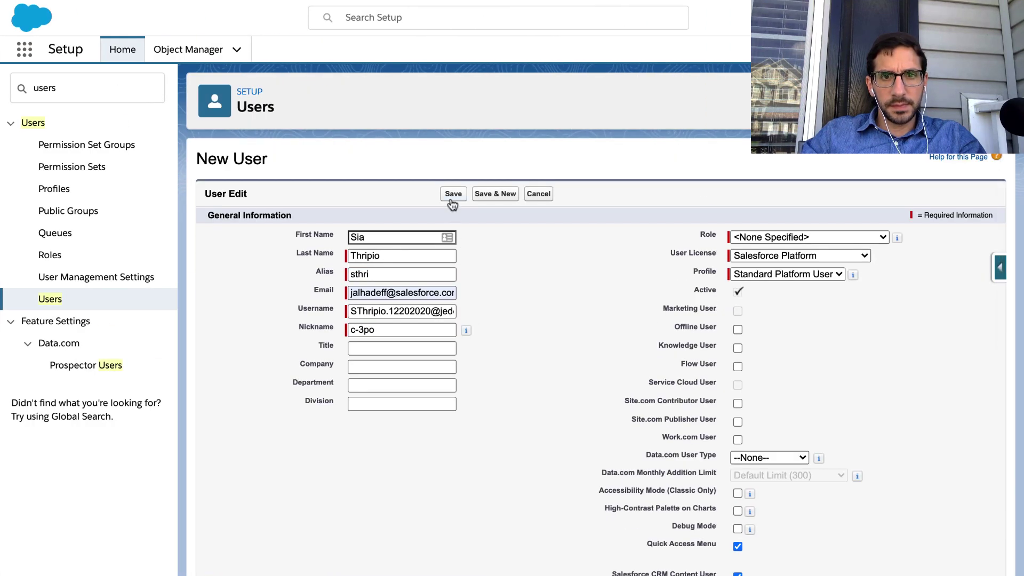
Try saving, changing the username's date digits to 06292020, then ending in 1.
left_click(450, 196)
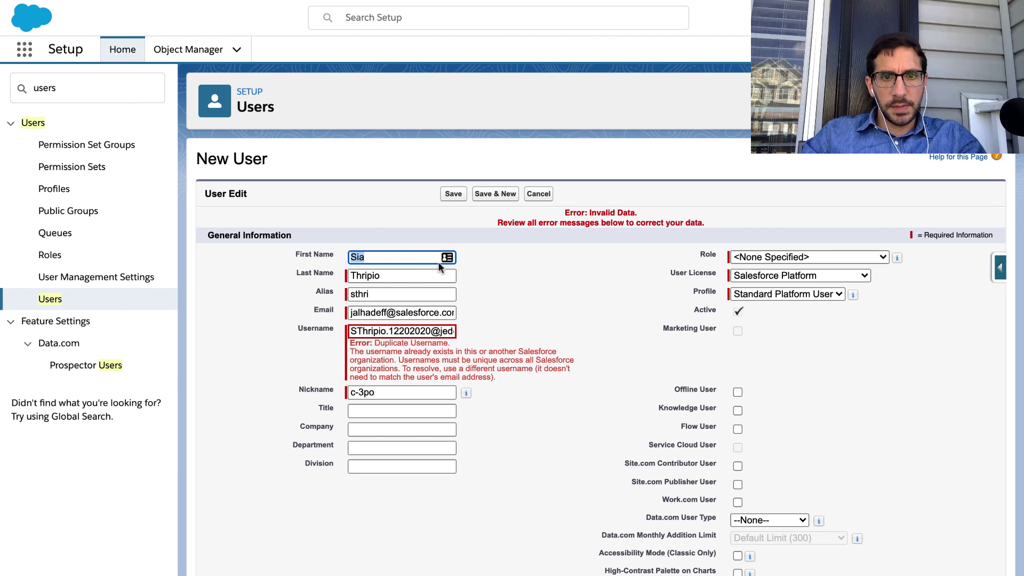
left_click_drag(429, 331, 388, 331)
left_click(429, 331)
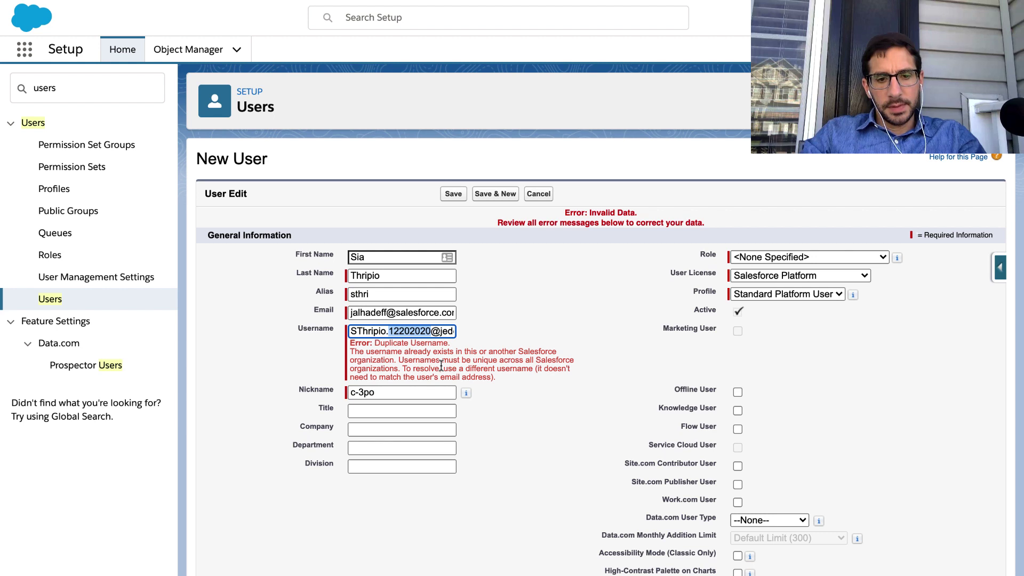
type("0629")
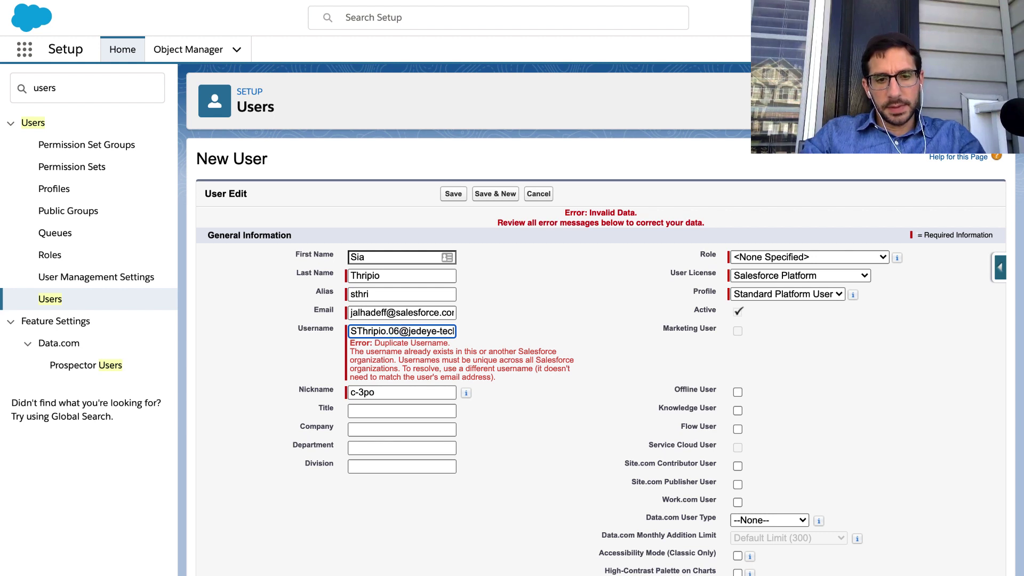
type("2020")
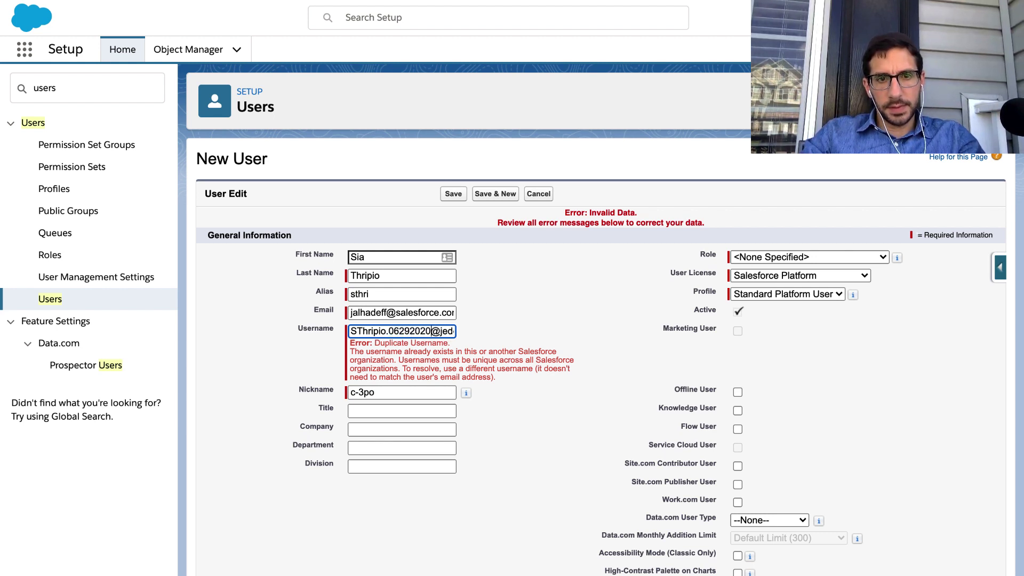
left_click(455, 195)
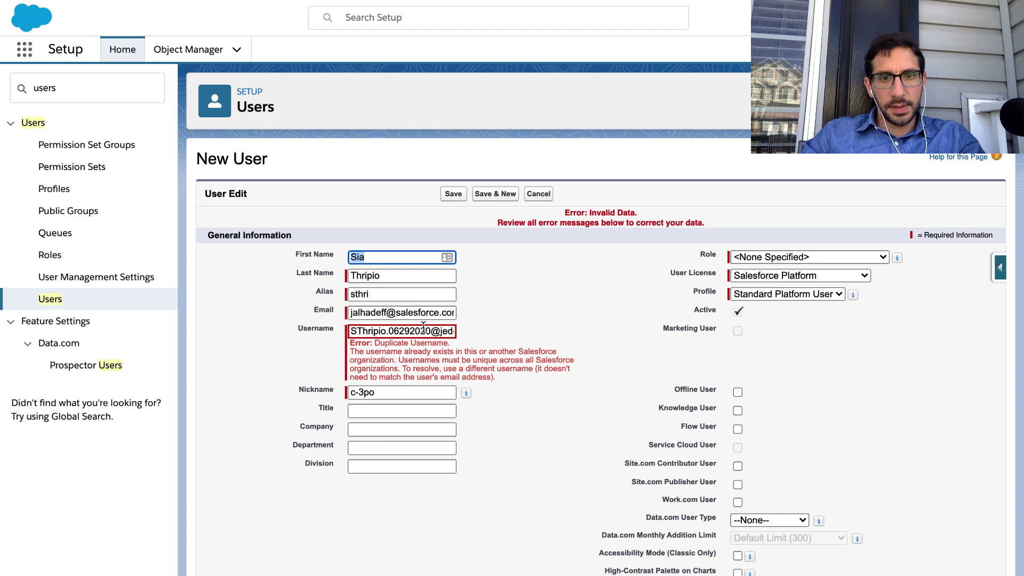
left_click(425, 330)
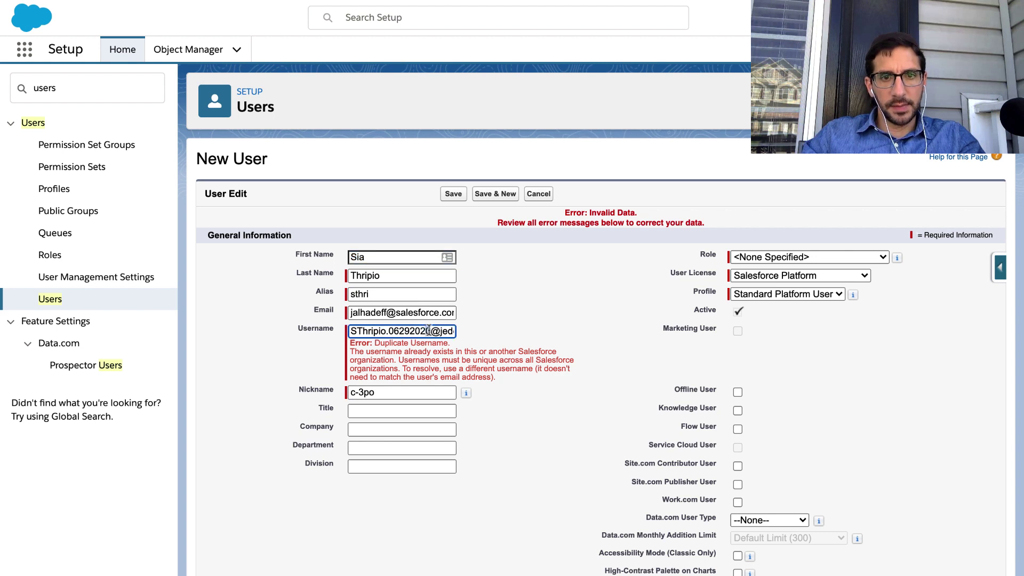
key("BackSpace")
type("1")
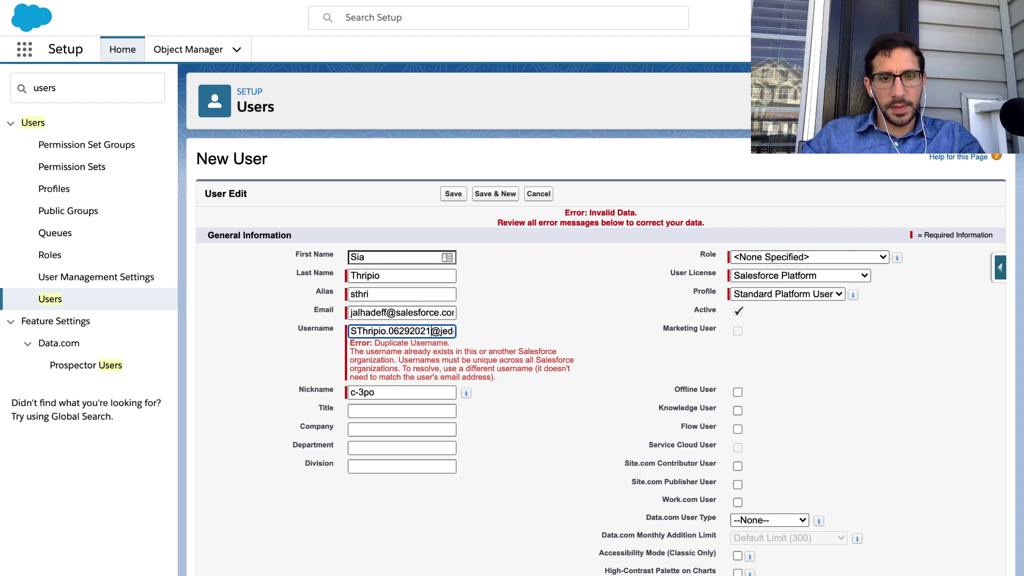
left_click(462, 196)
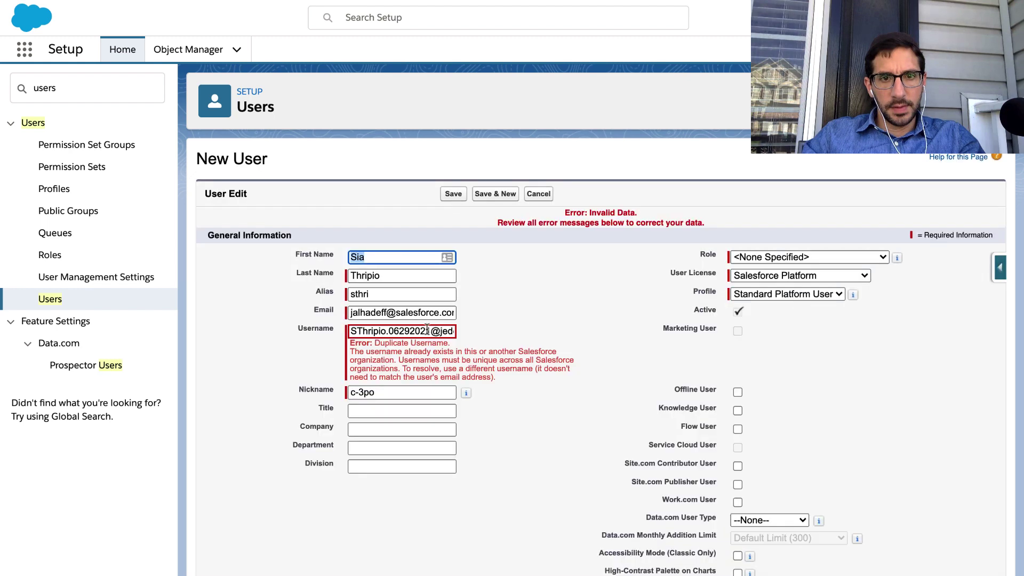
Replace the username's digits with 372938472, save the user, and return to the lesson.
left_click(427, 331)
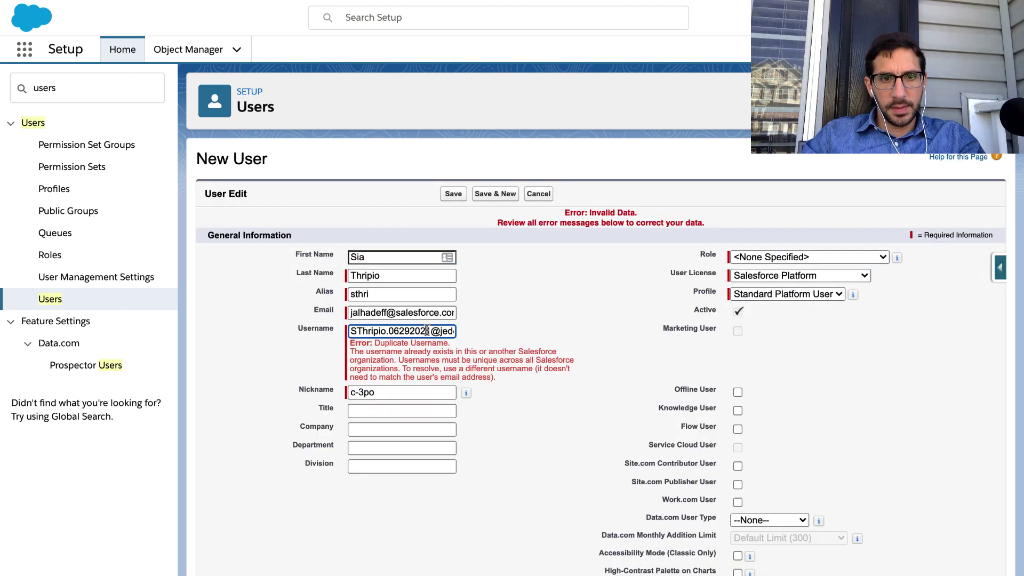
left_click_drag(428, 331, 391, 332)
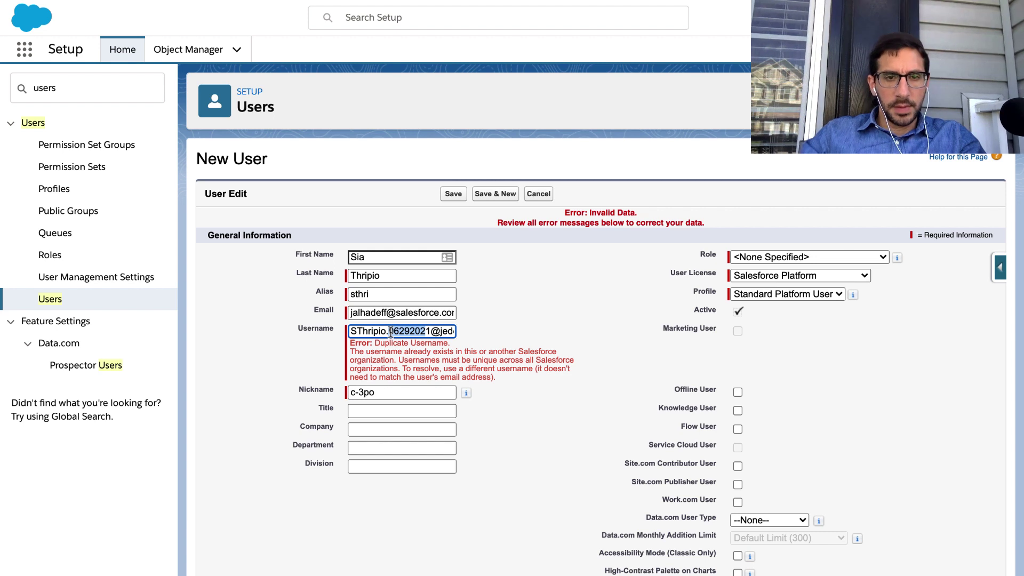
key("BackSpace")
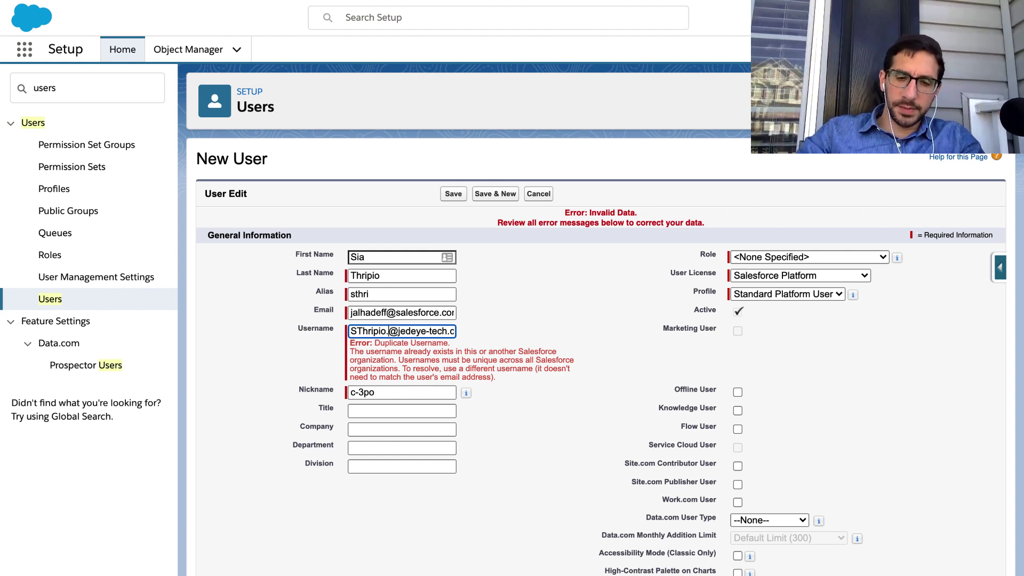
type("372938472")
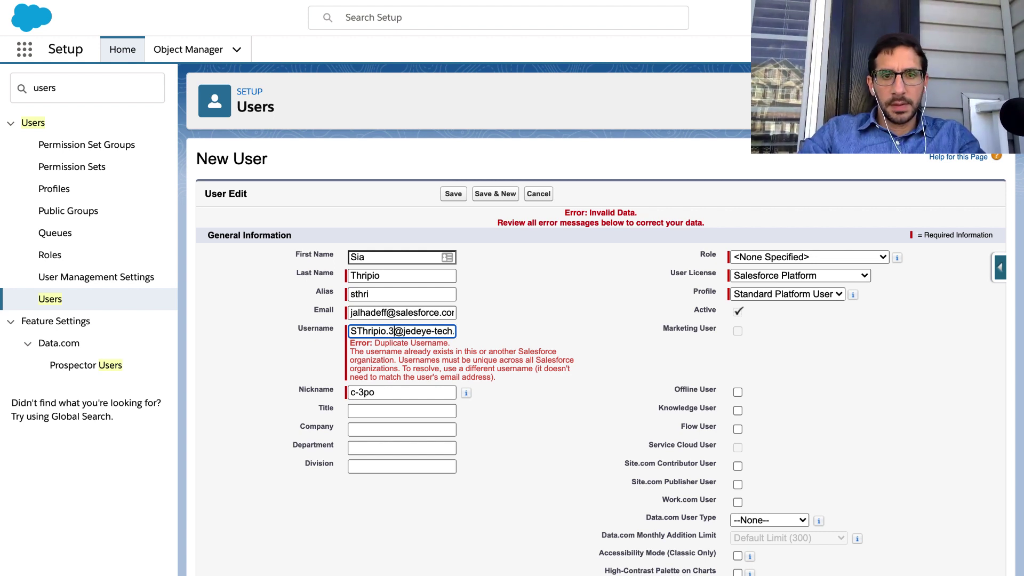
left_click(453, 194)
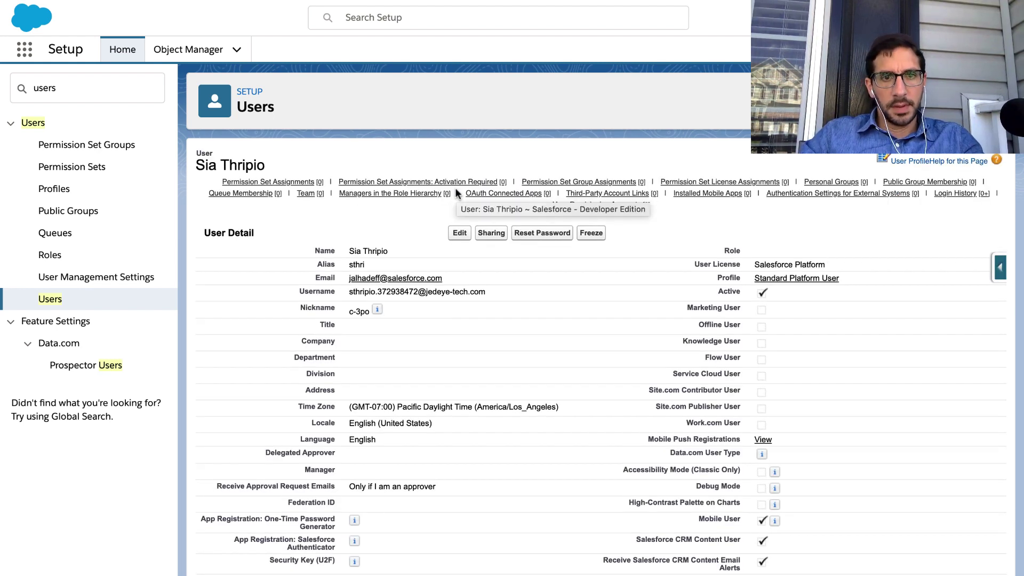
key("ctrl+Left")
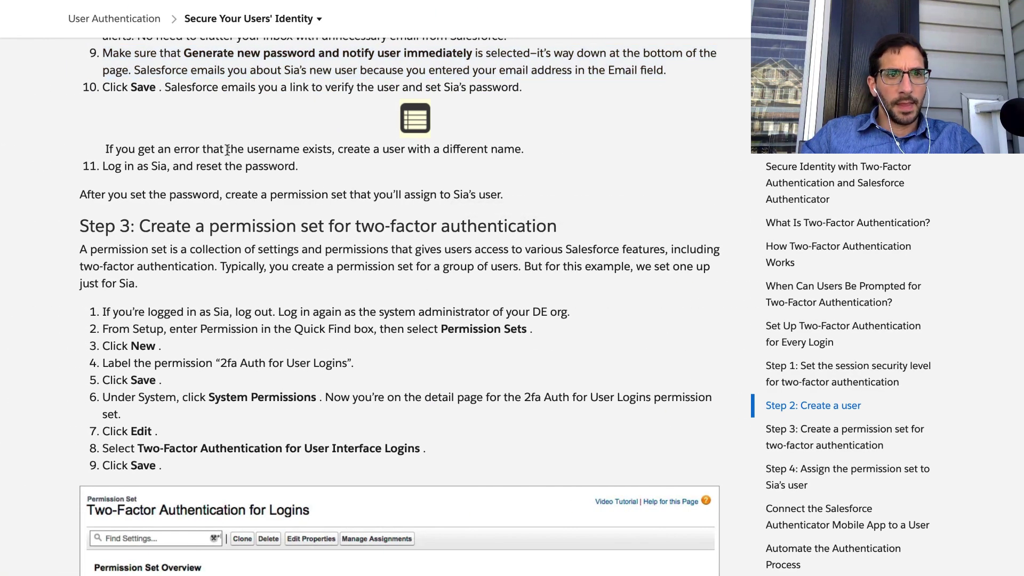
triple_click(229, 152)
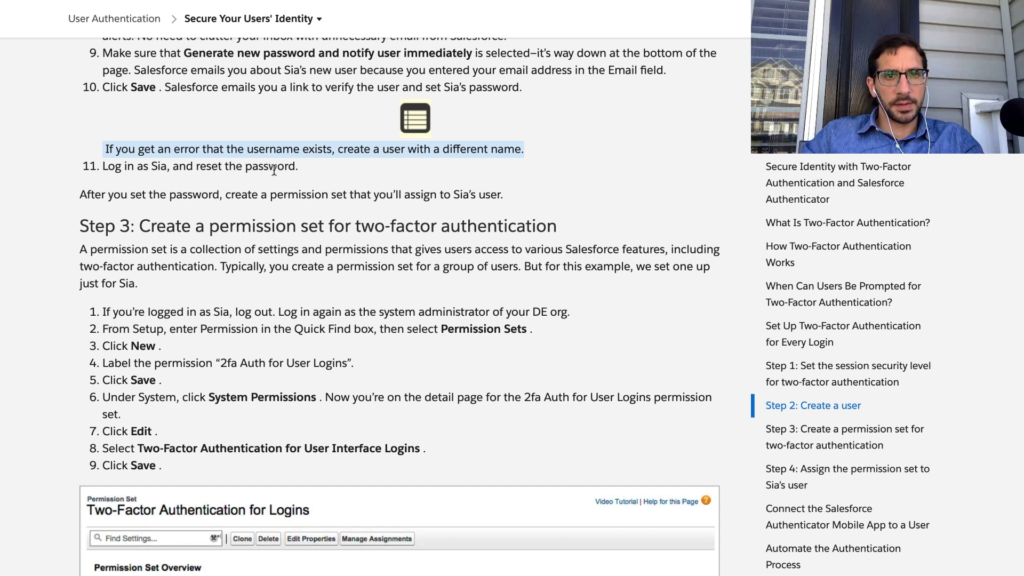
triple_click(270, 147)
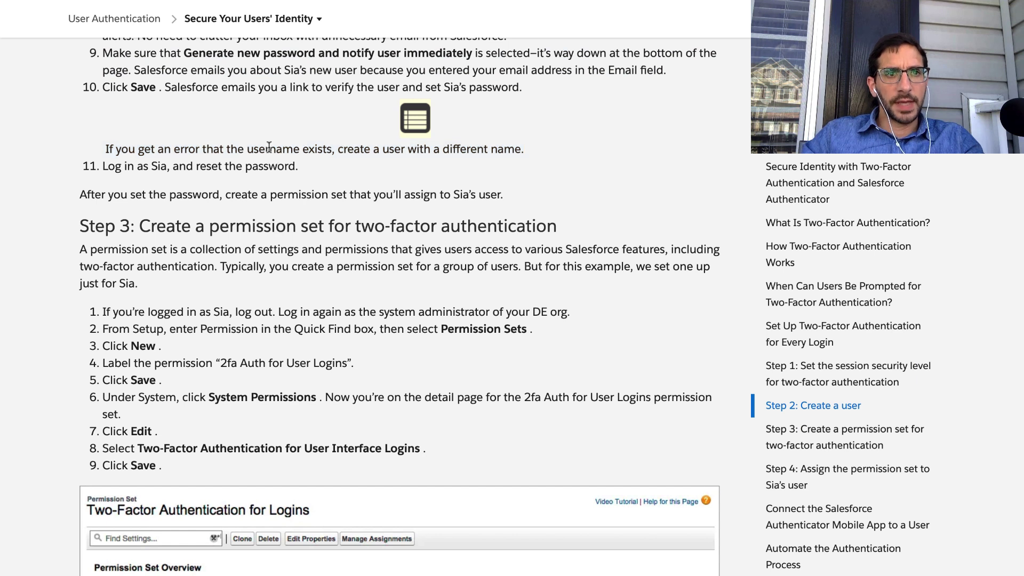
left_click(349, 148)
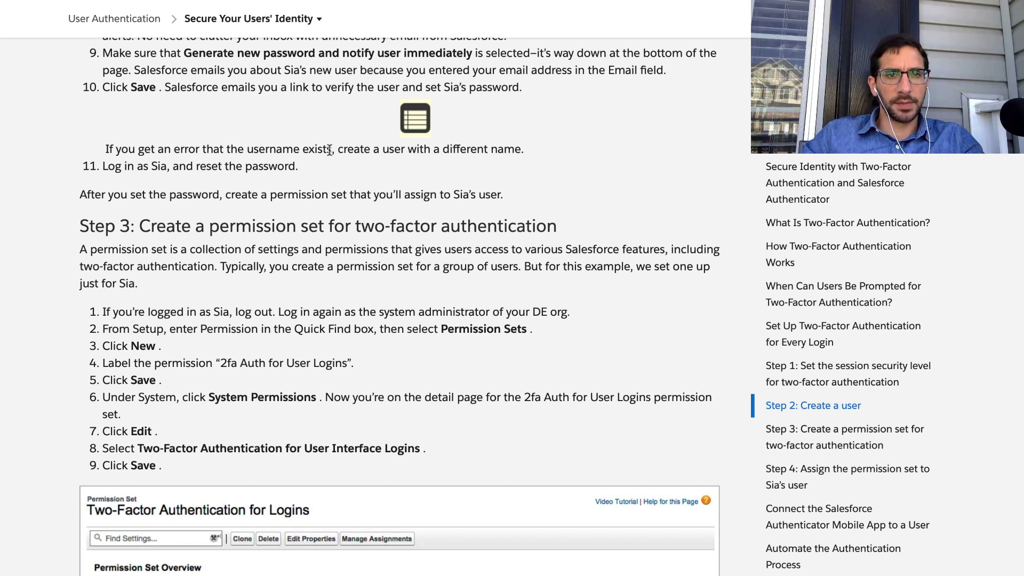
left_click_drag(331, 148, 552, 154)
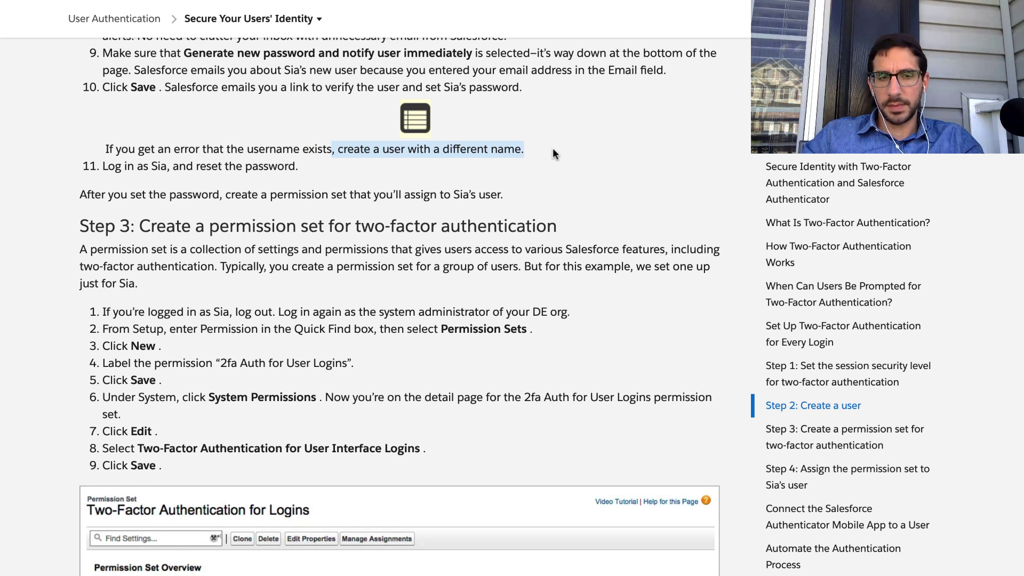
mouse_move(683, 6)
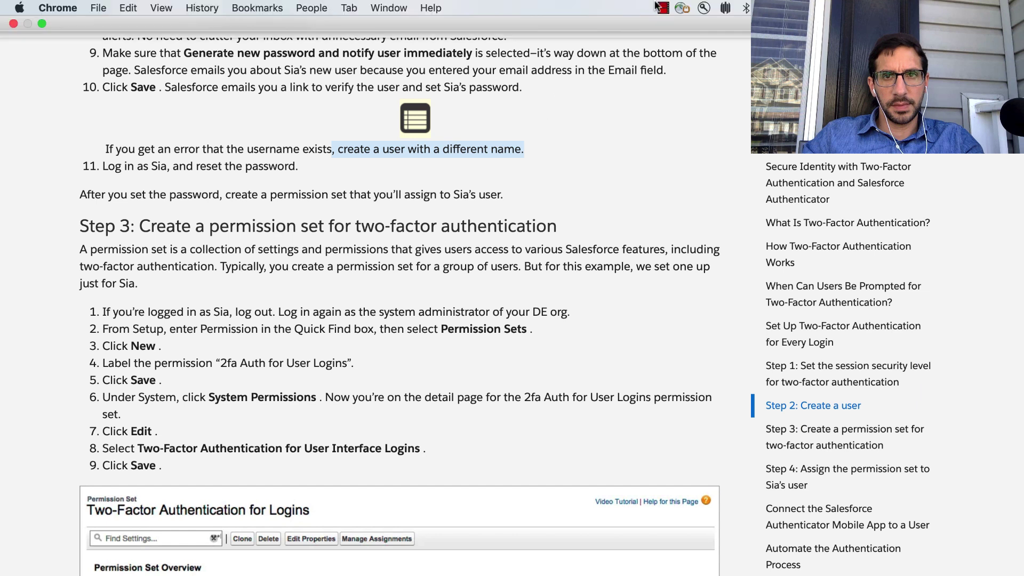
left_click(659, 7)
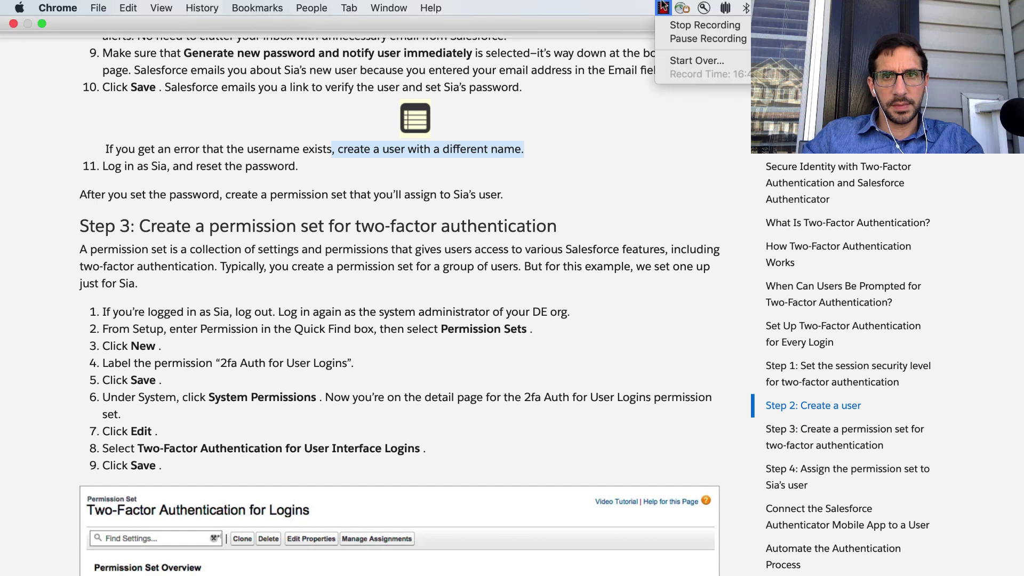
left_click(236, 168)
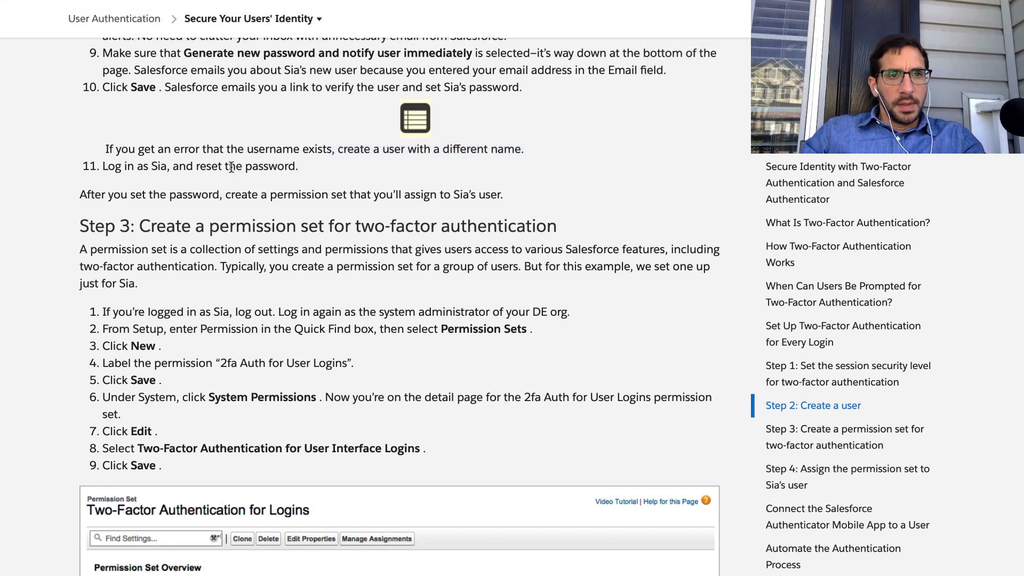
triple_click(231, 167)
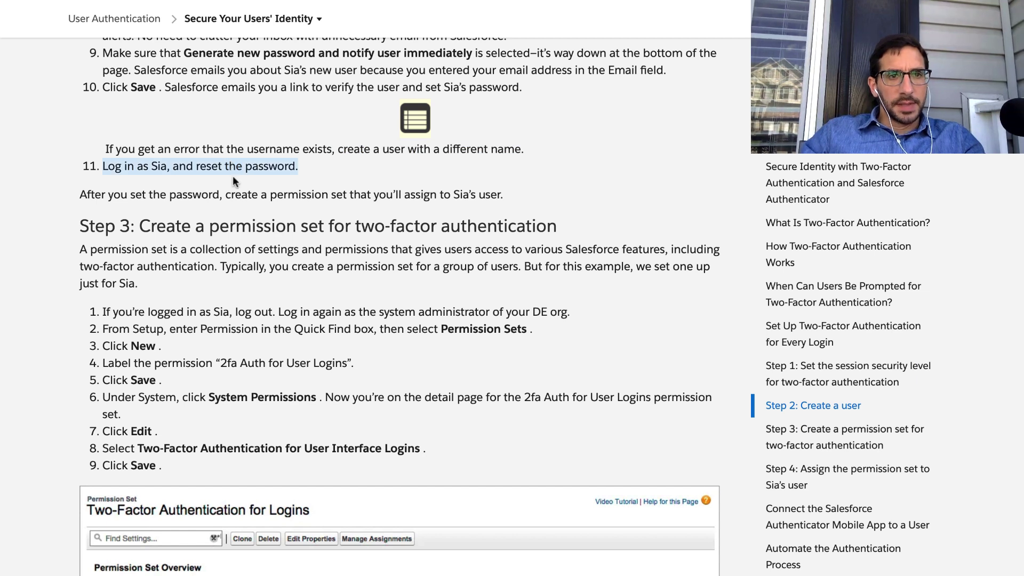
triple_click(227, 197)
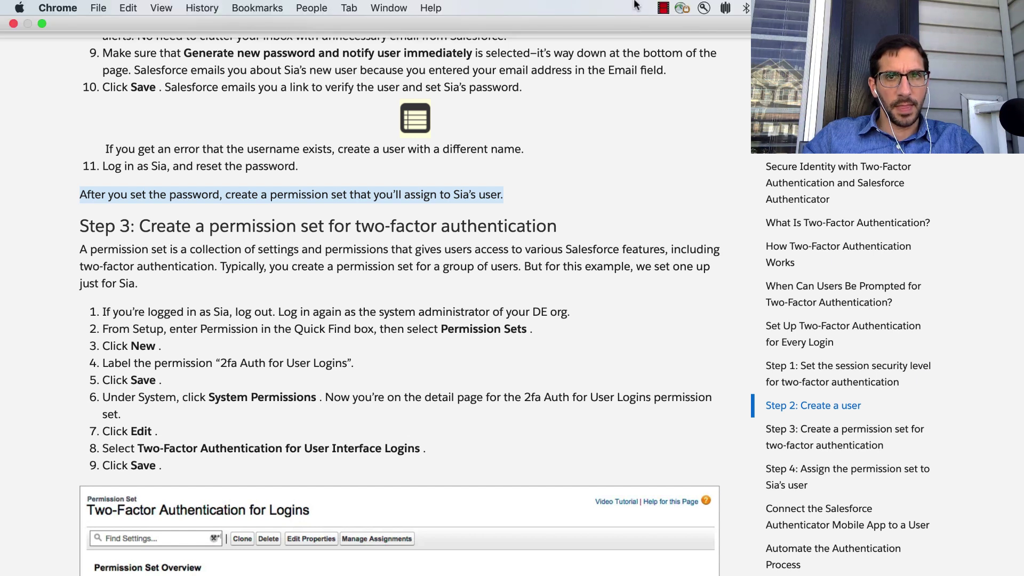
left_click(664, 8)
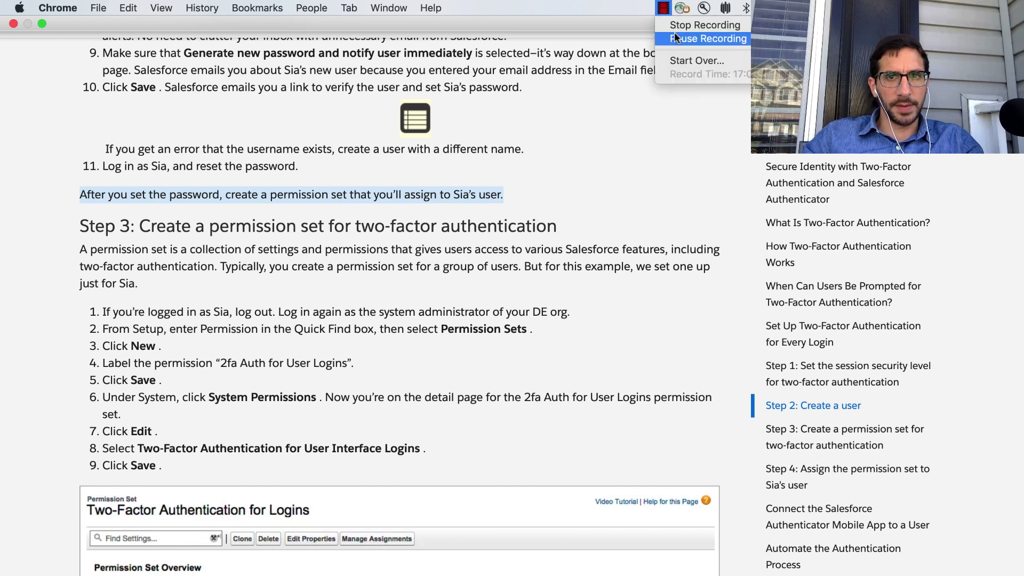
Open the emailed password link in its own full-screen window.
left_click(675, 34)
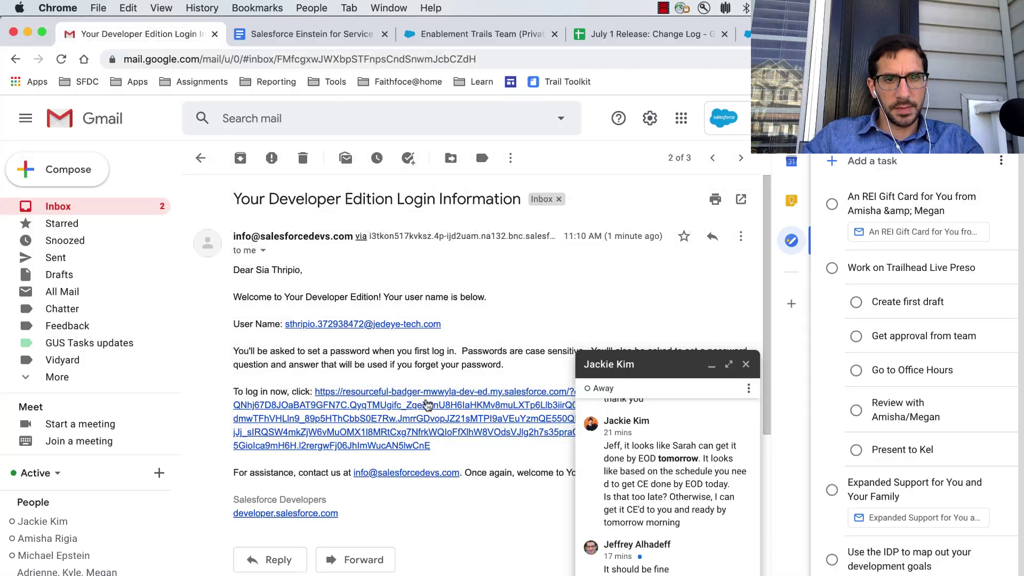
left_click(424, 399)
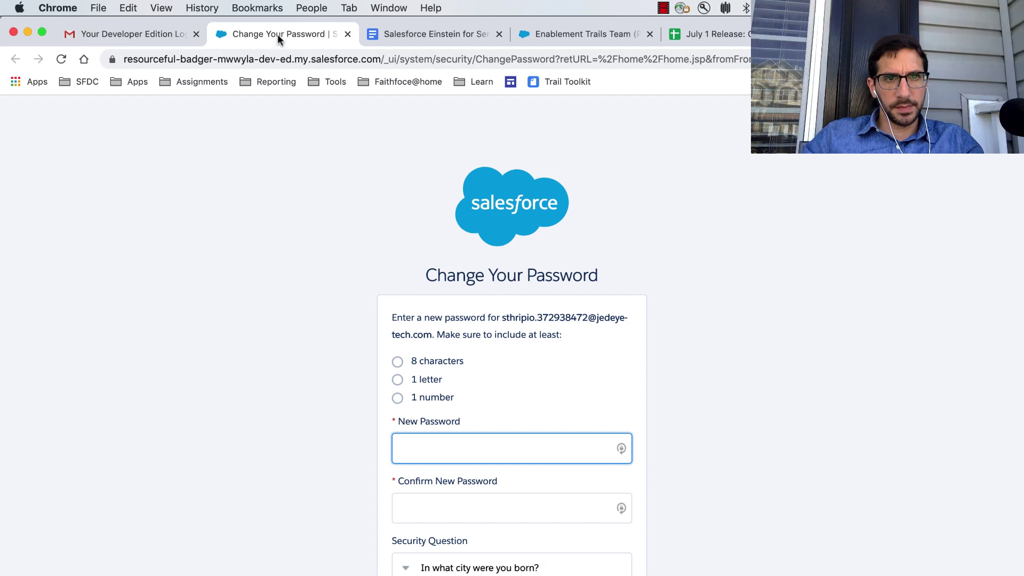
left_click_drag(277, 34, 287, 72)
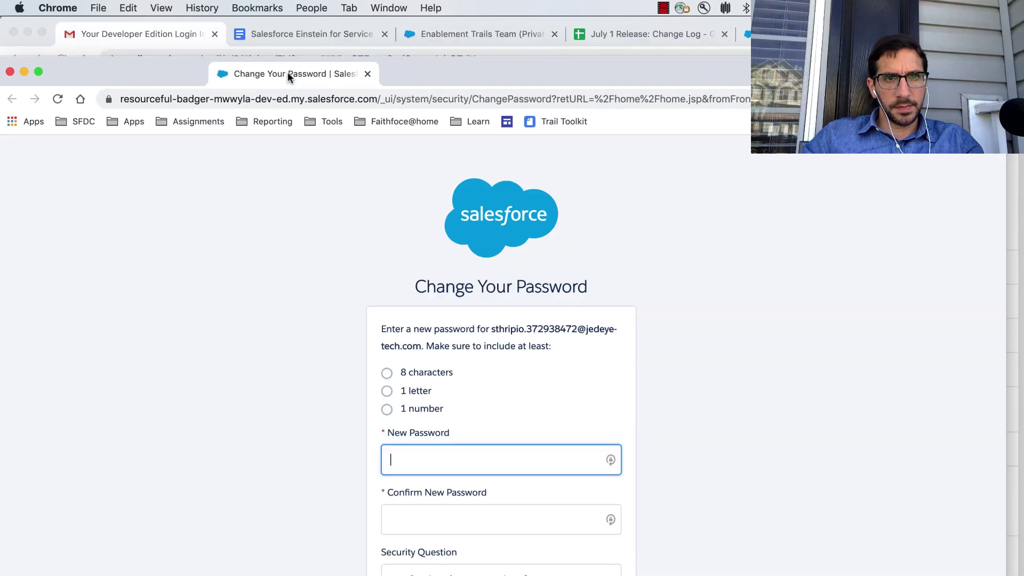
left_click(40, 73)
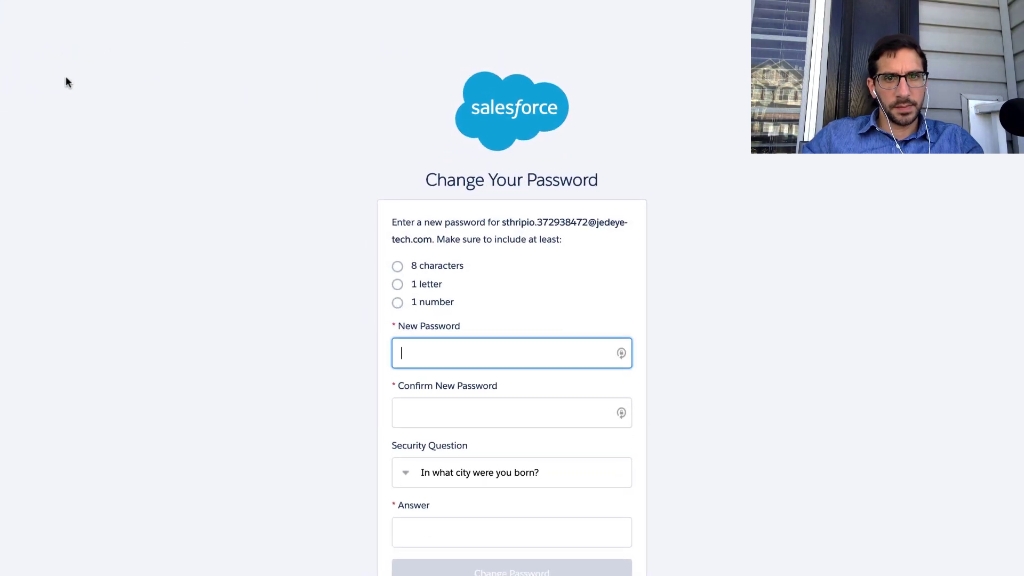
Enter and confirm the new password, fill in the security answer, and submit the change.
left_click(466, 345)
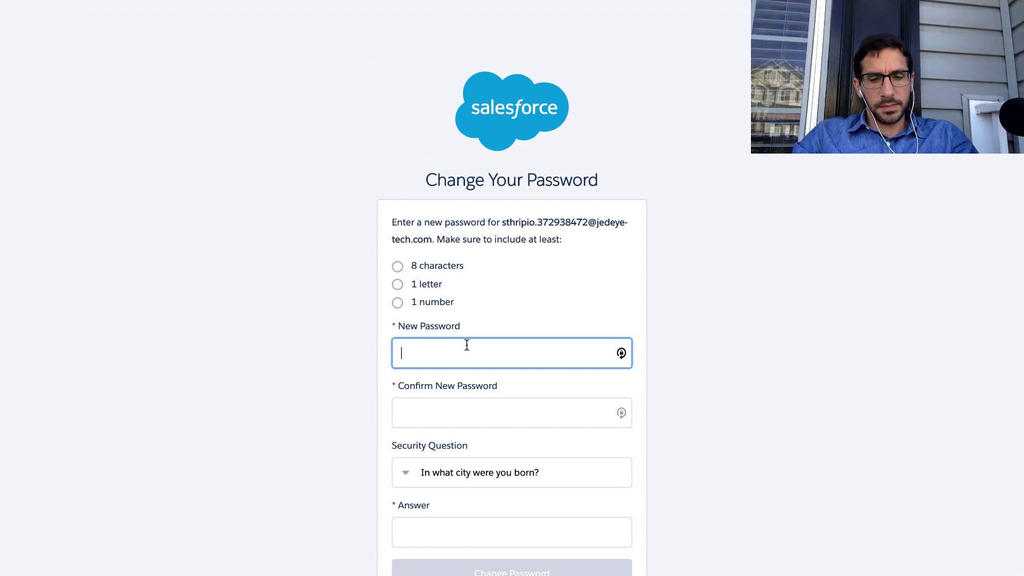
type("••")
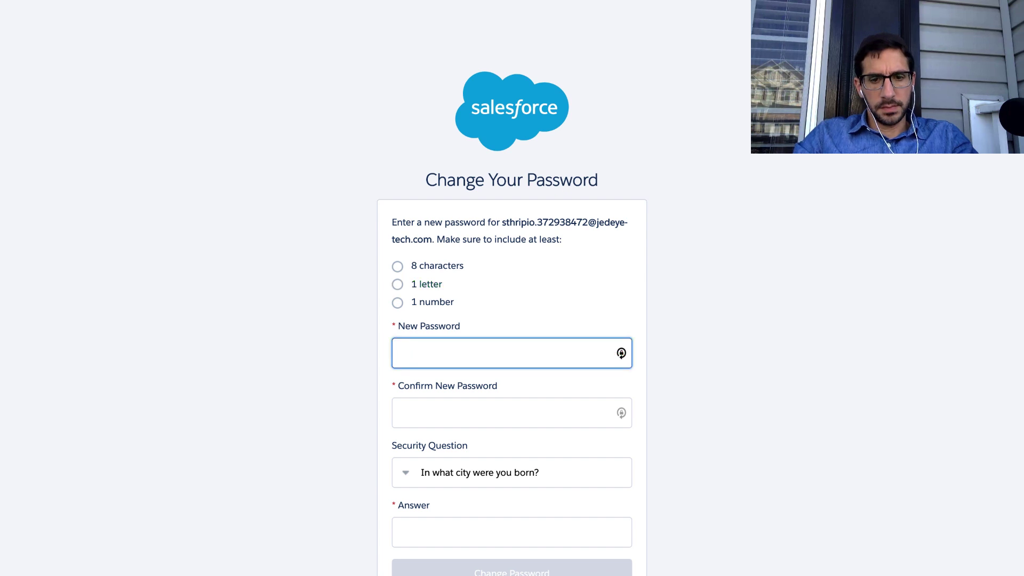
type("•••••••••")
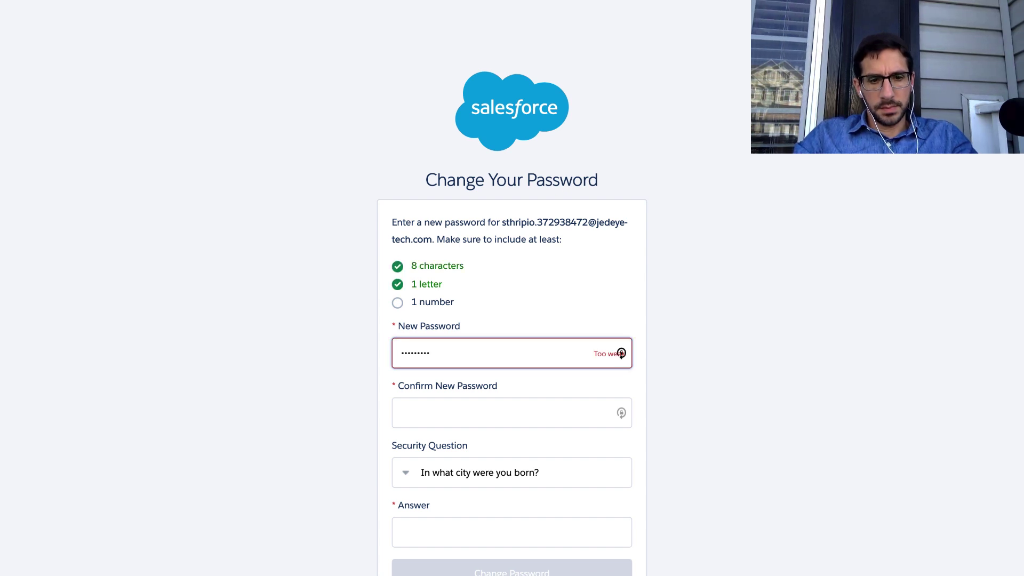
type("•")
key("Tab")
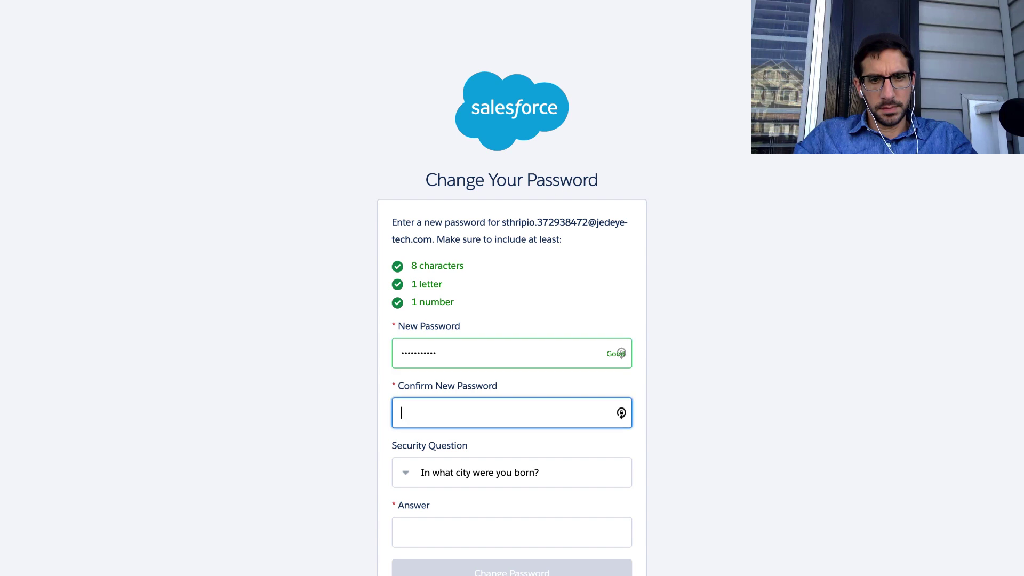
type("•••••••••••")
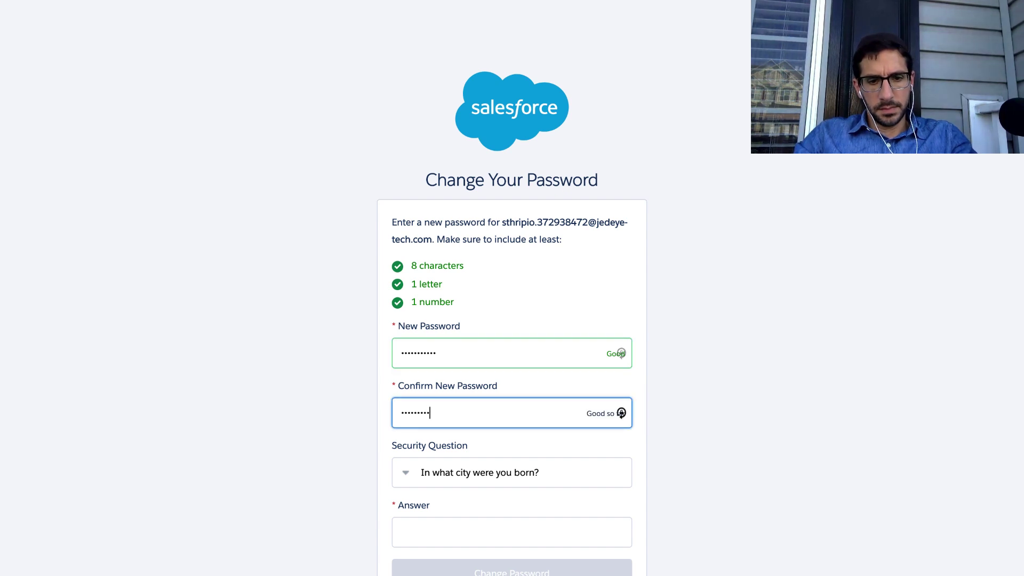
left_click(434, 524)
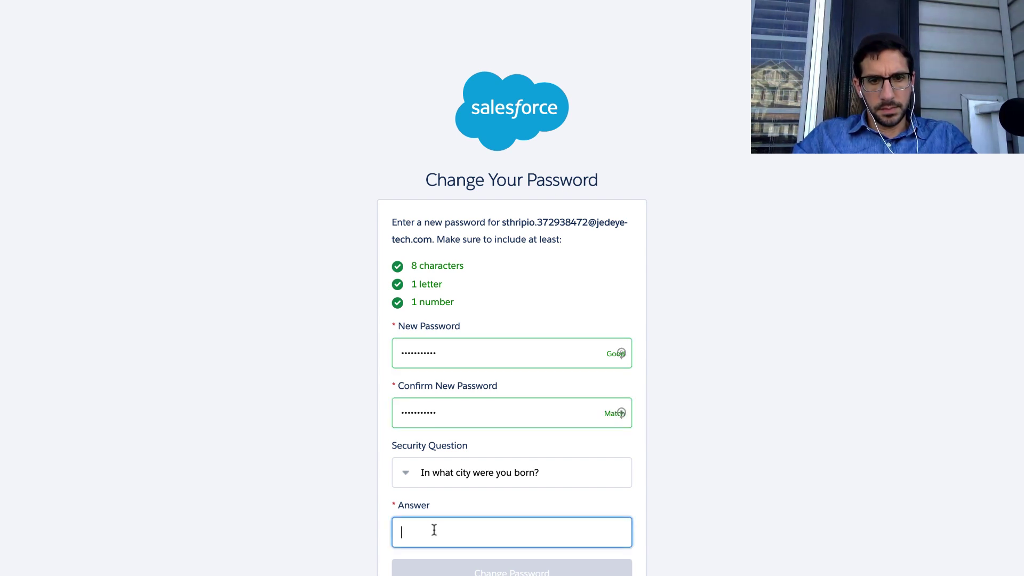
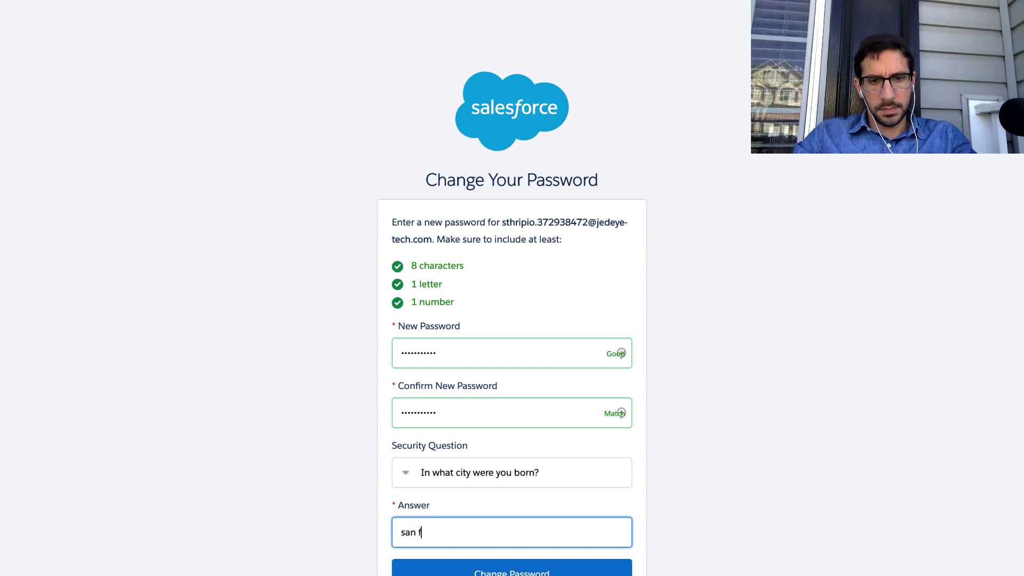
left_click(428, 573)
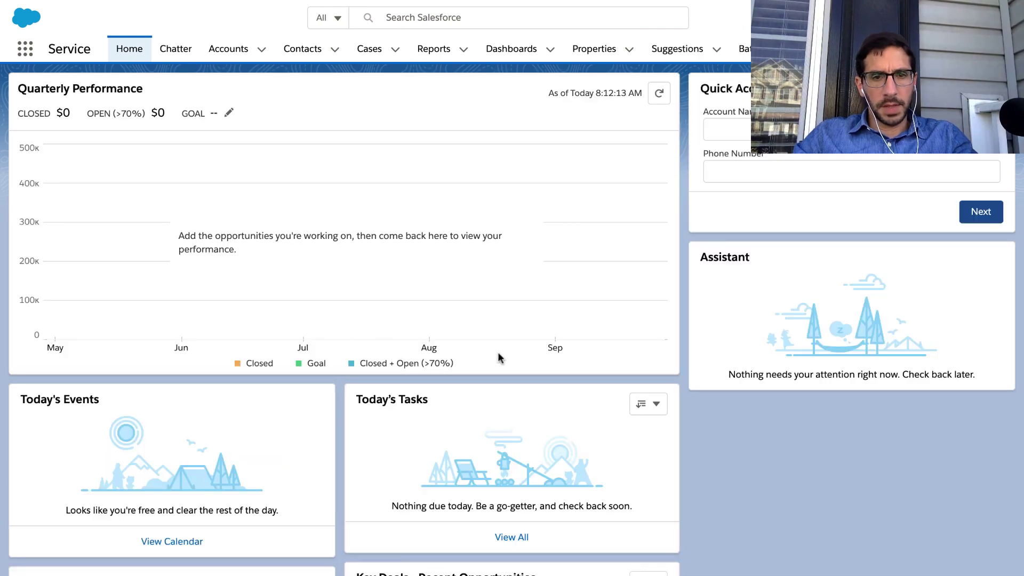
key("ctrl+Right")
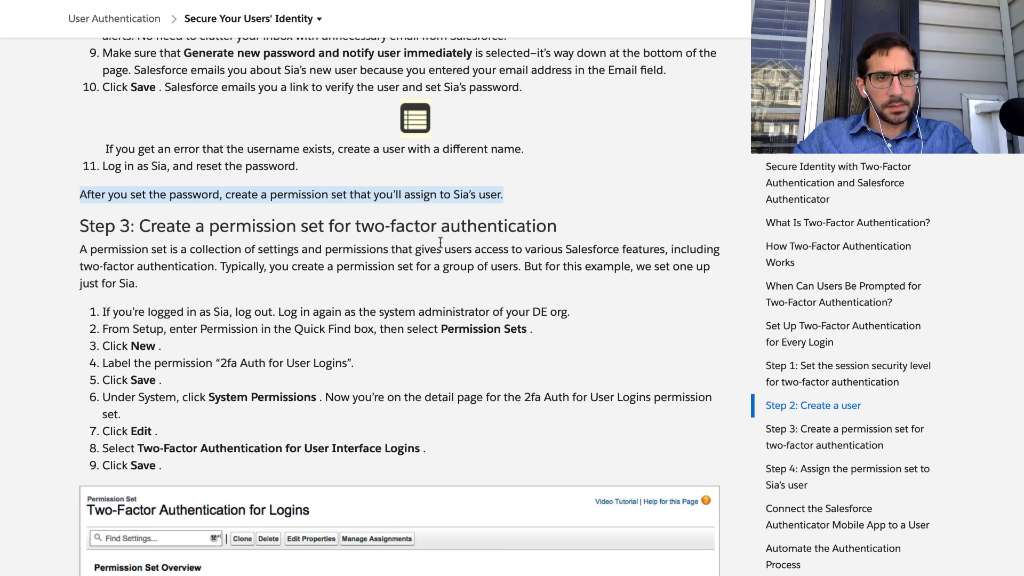
Highlight the Step 3 permission set introduction and scroll down to its nine steps.
triple_click(377, 227)
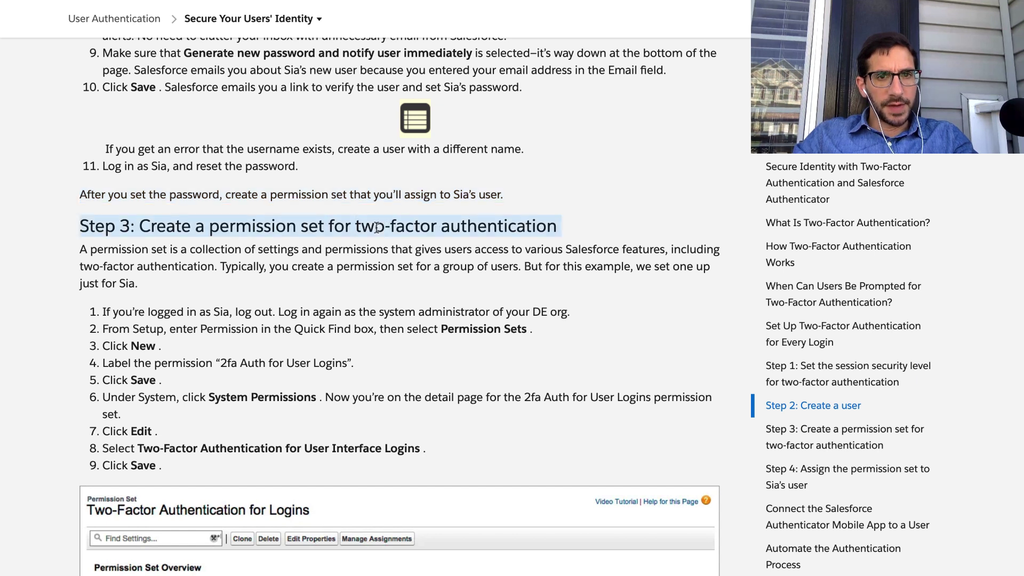
left_click(249, 255)
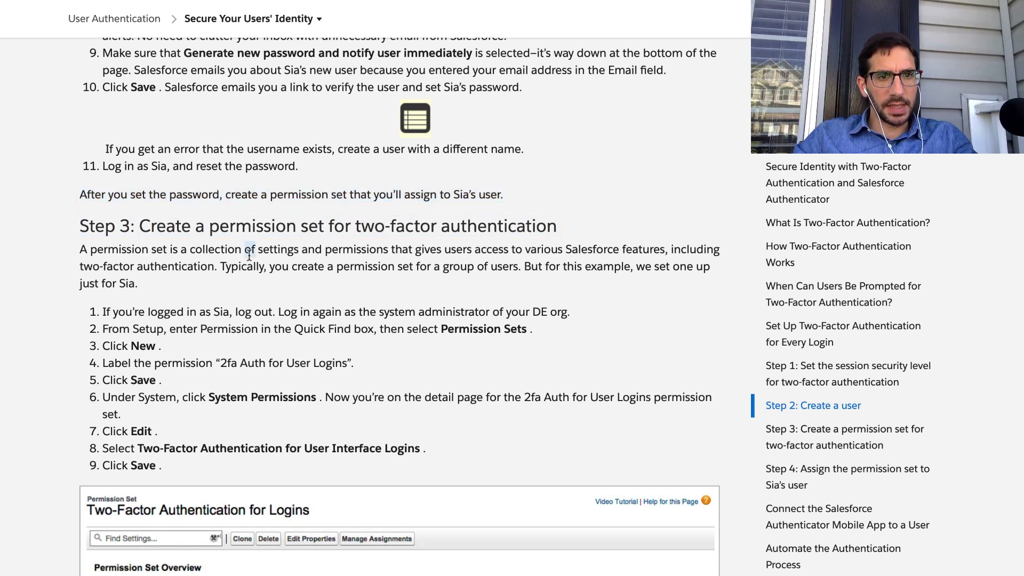
triple_click(250, 255)
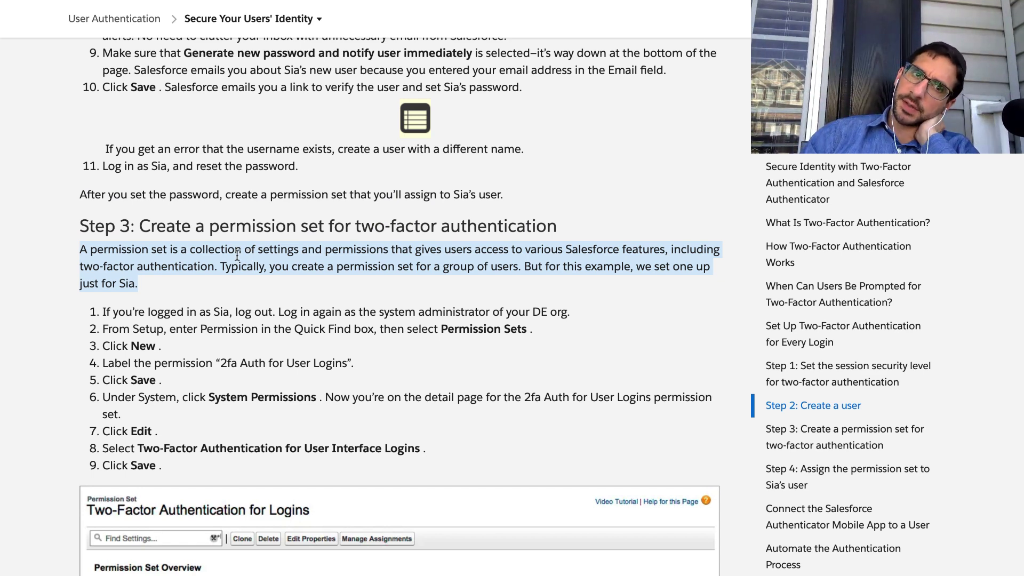
scroll(238, 255, "down", 3)
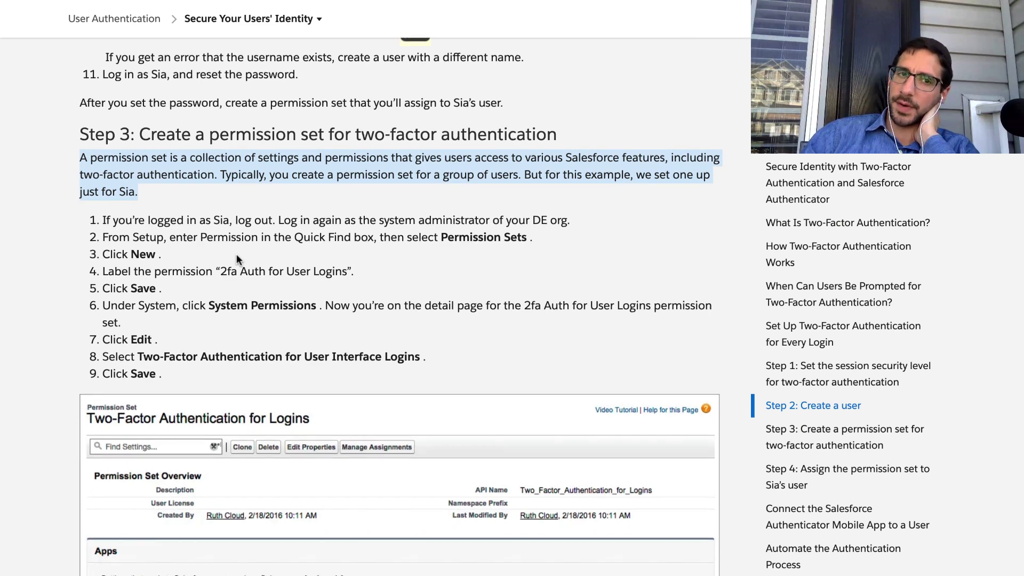
scroll(235, 254, "down", 2)
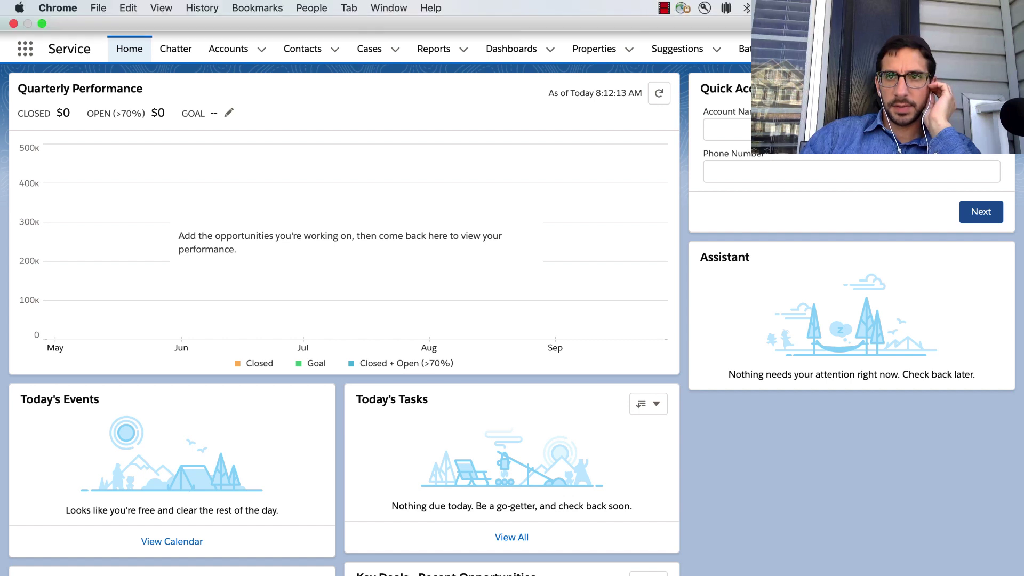
Visit the Chatter feed, then open the administrator's own profile page from the avatar menu.
left_click(1002, 18)
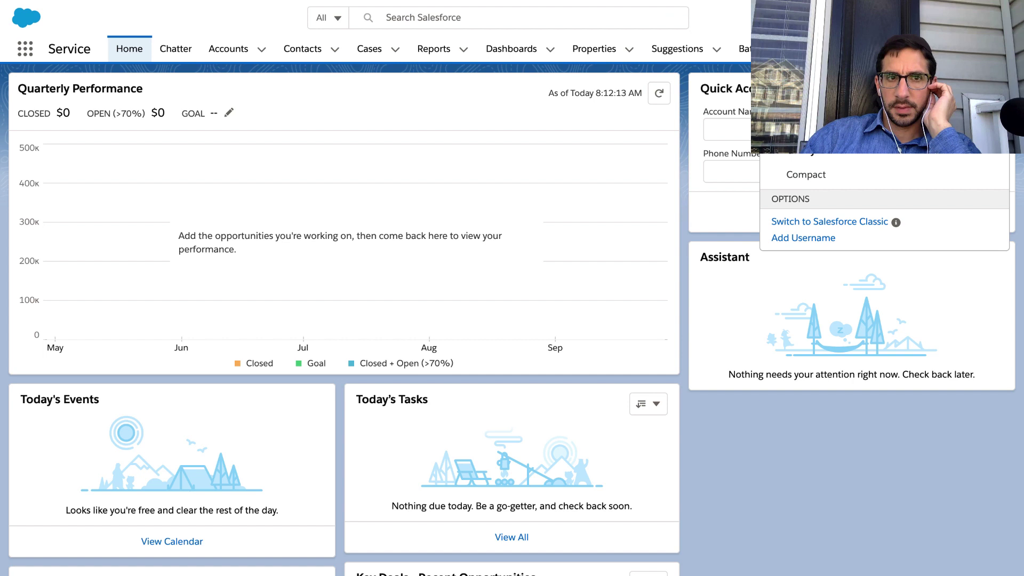
left_click(635, 188)
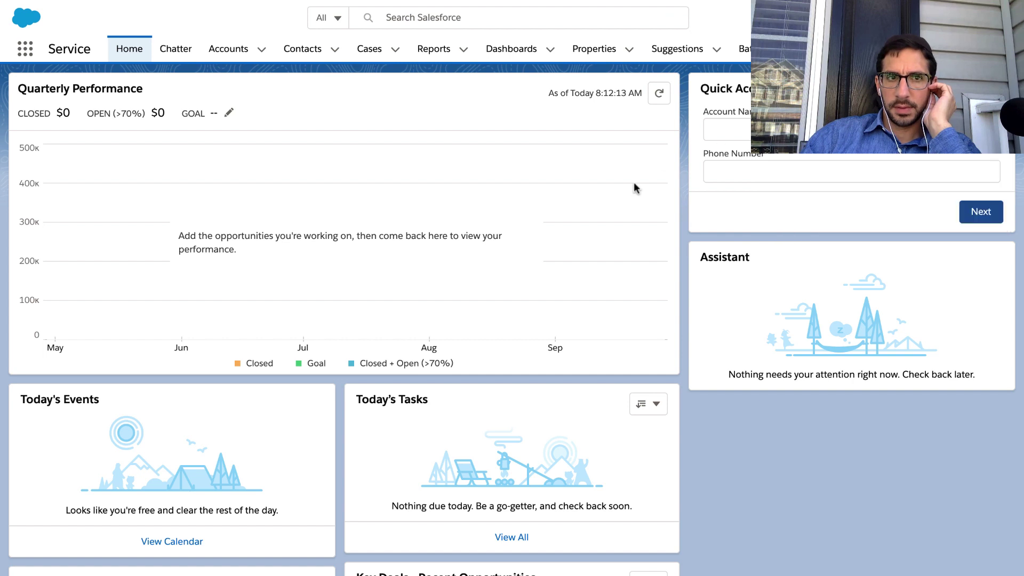
left_click(180, 48)
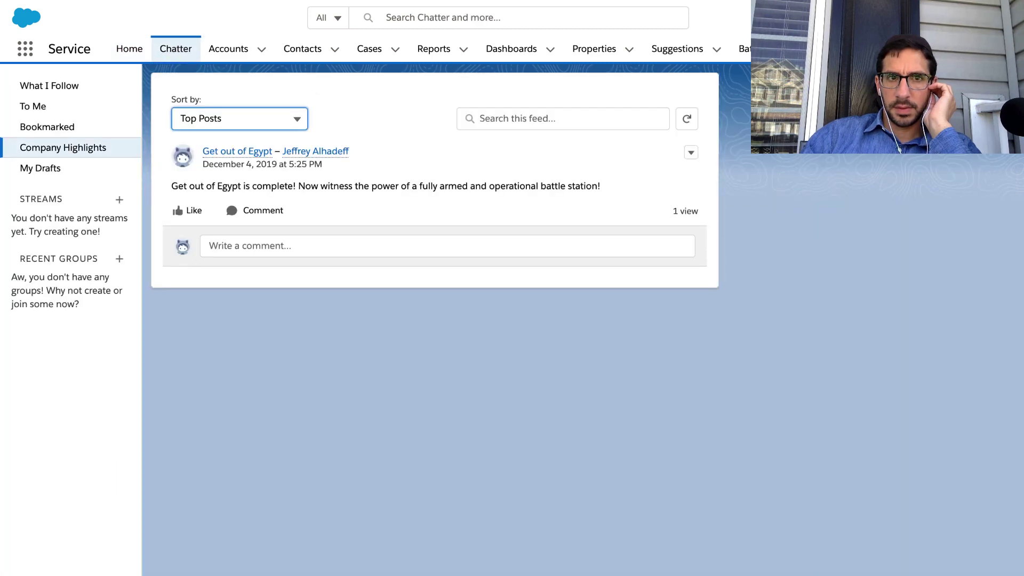
left_click(1001, 18)
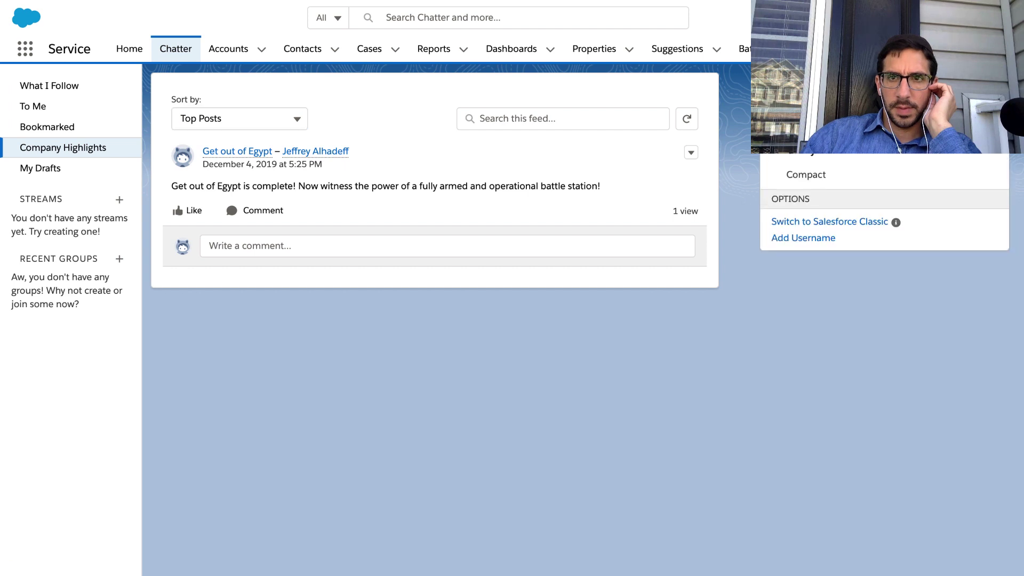
left_click(843, 62)
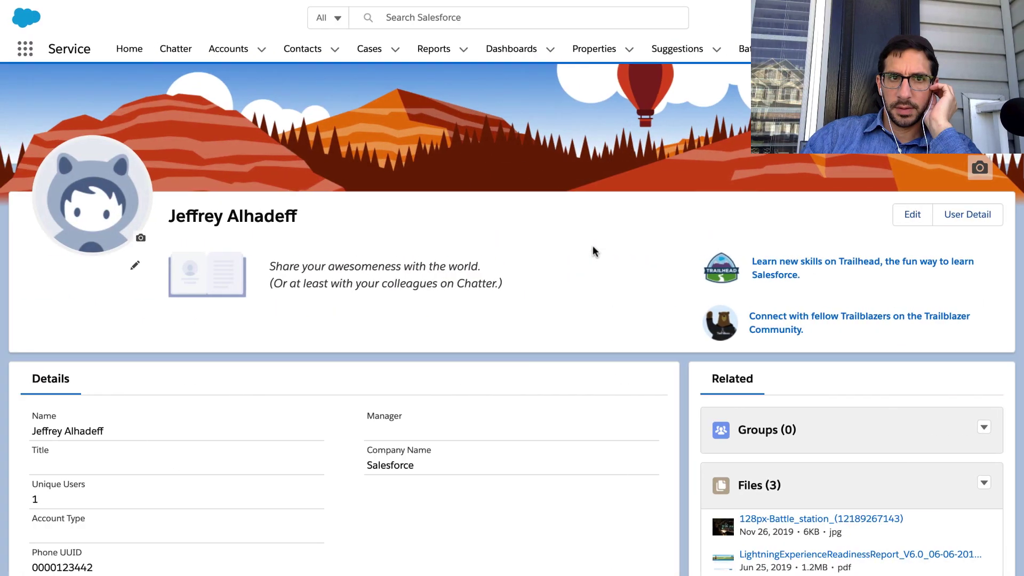
Glance at the login email in Gmail, then log out of Salesforce from the avatar menu.
key("ctrl+Left")
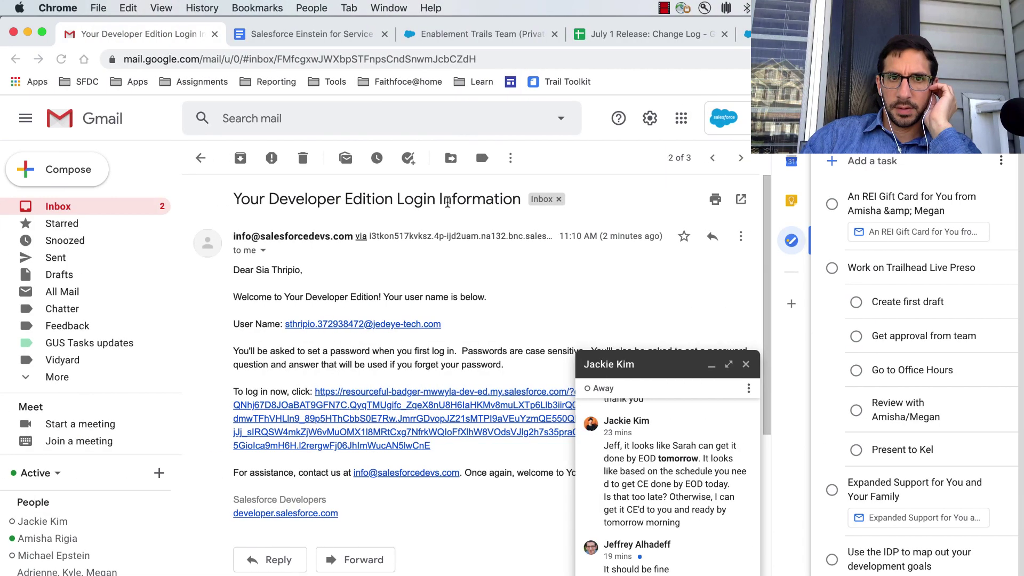
key("ctrl+Right")
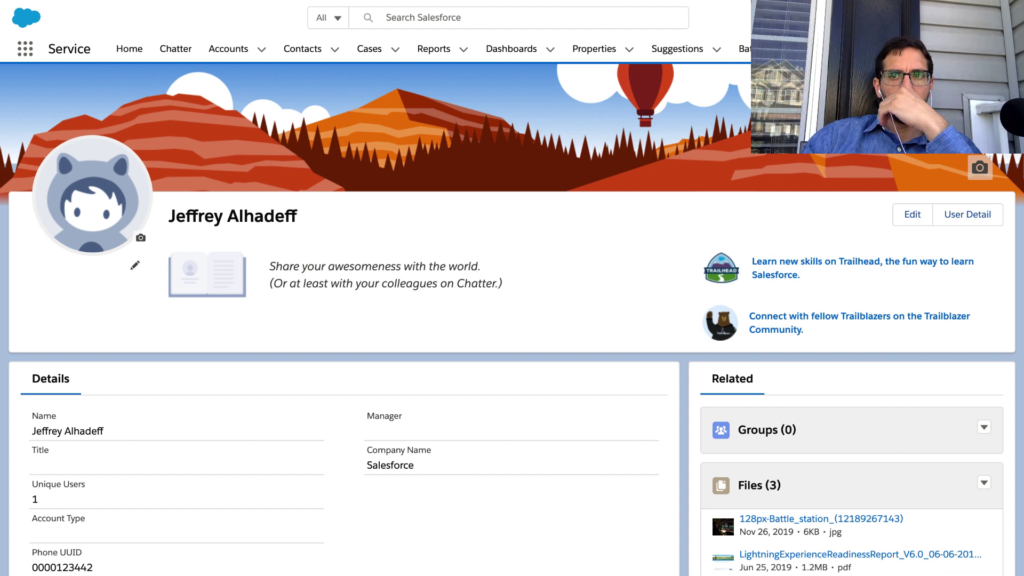
left_click(1001, 17)
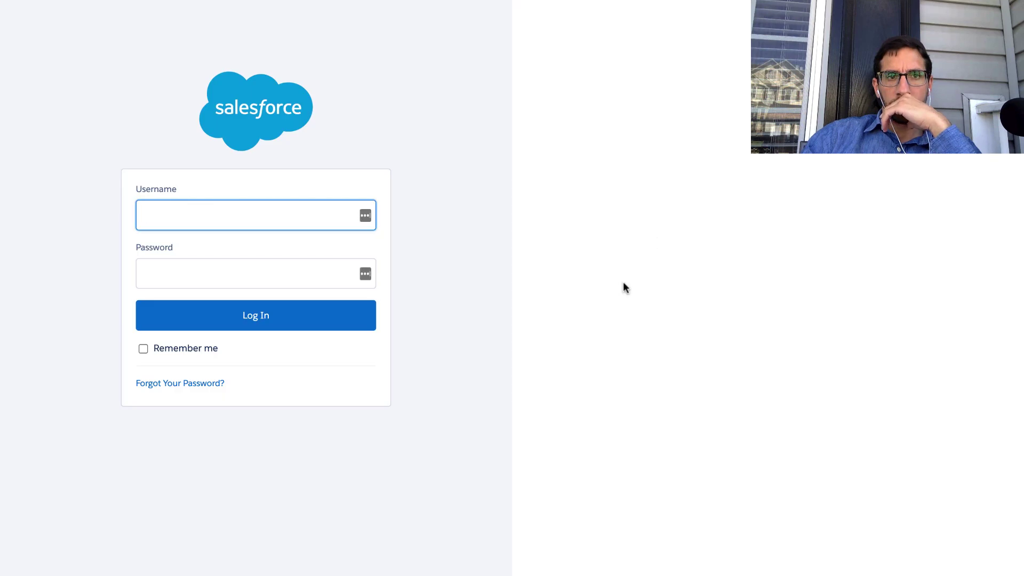
Close Gmail's chat window and Tasks panel, then copy the User Name from the Developer Edition login email.
key("ctrl+Left")
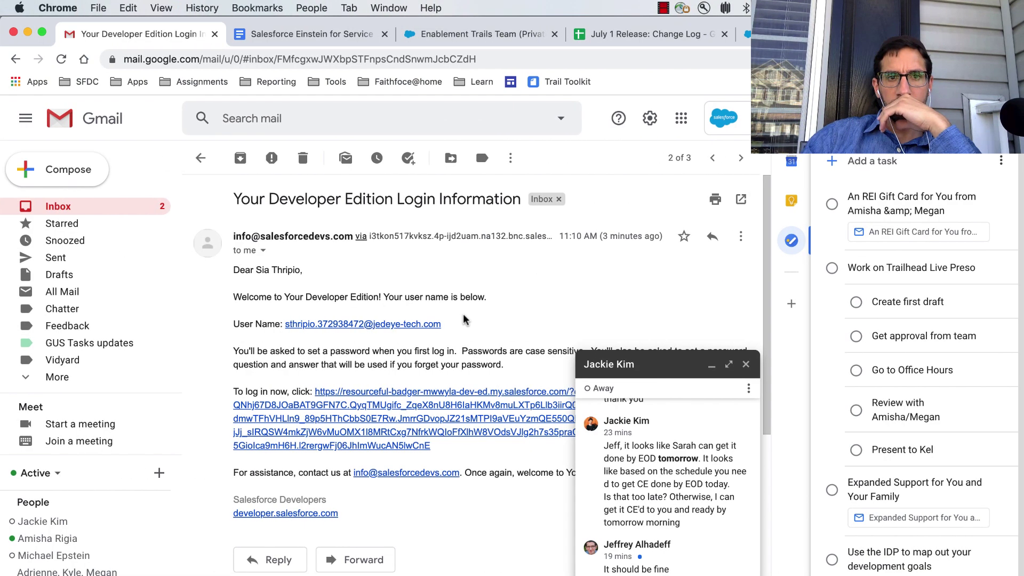
left_click_drag(455, 326, 282, 324)
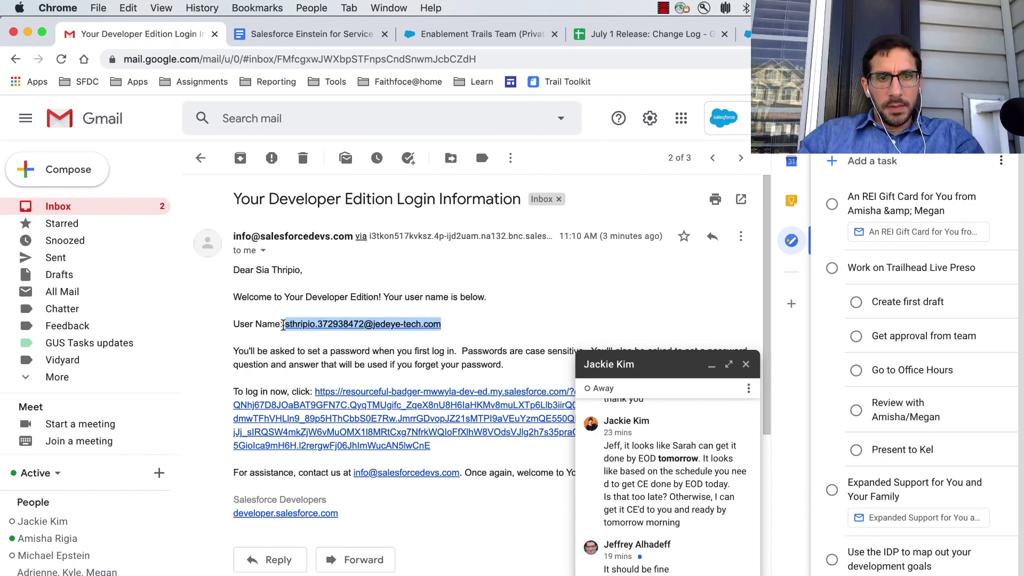
left_click_drag(455, 326, 283, 324)
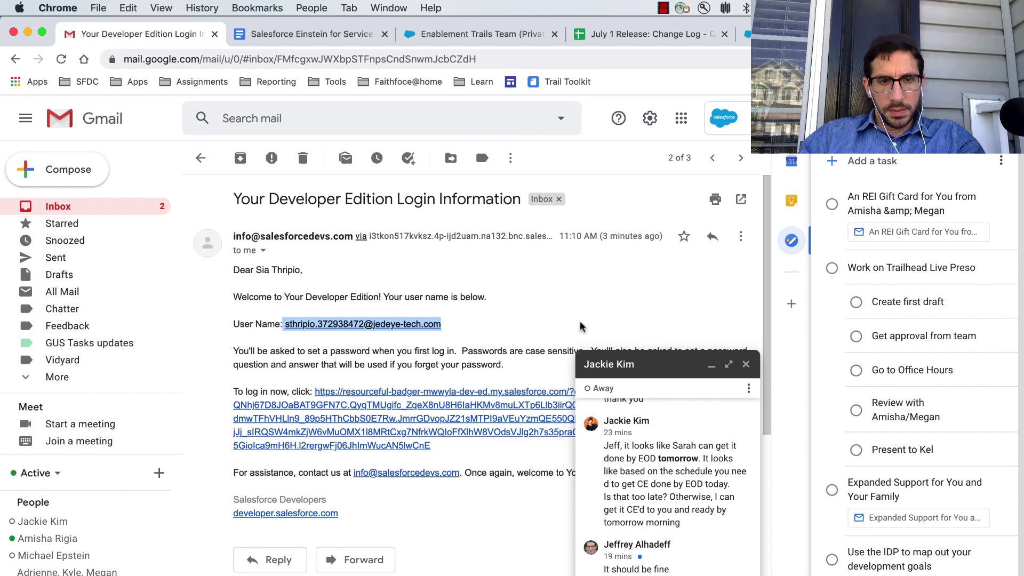
left_click(746, 365)
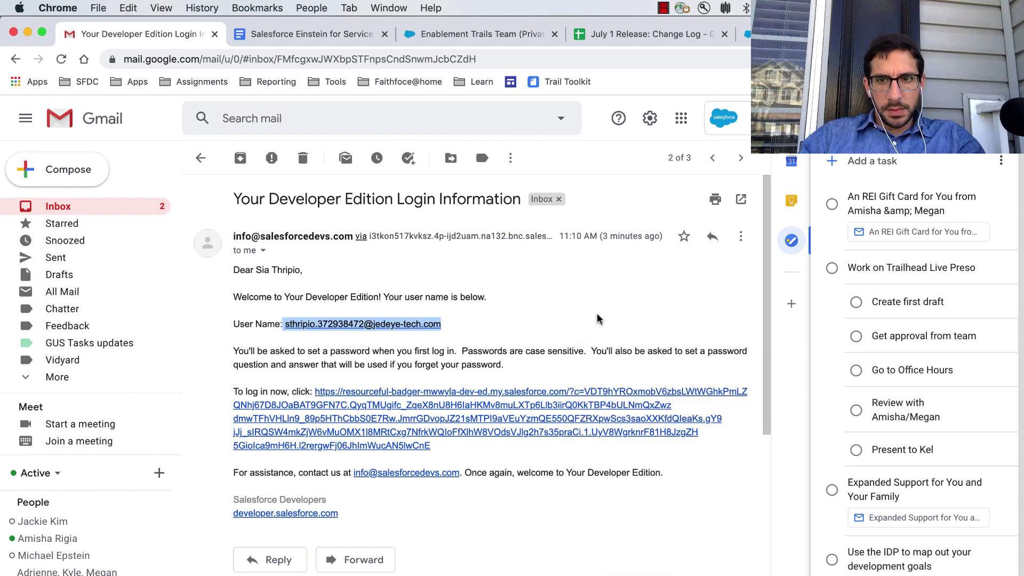
left_click(792, 240)
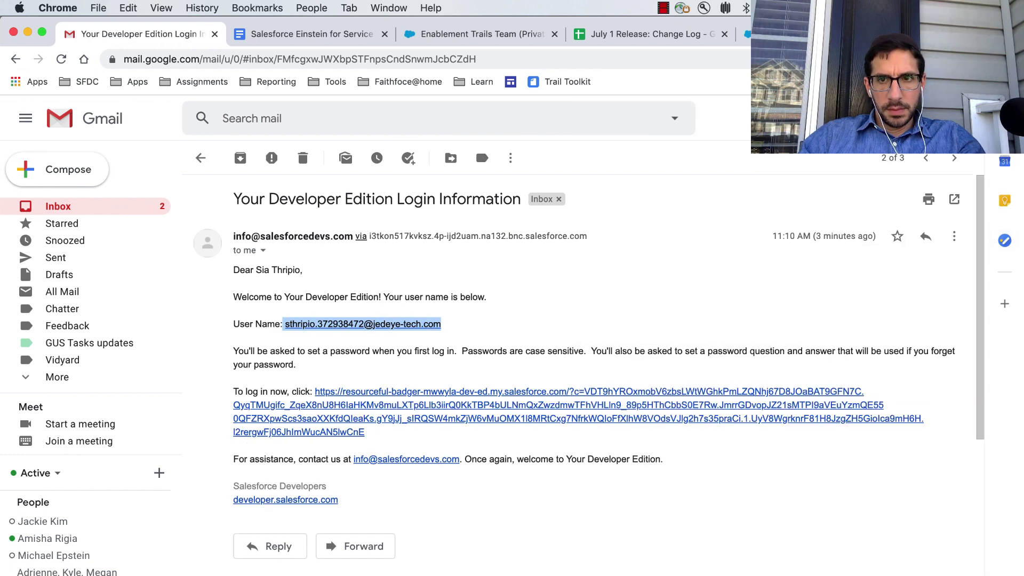
left_click(507, 315)
left_click_drag(462, 327, 286, 334)
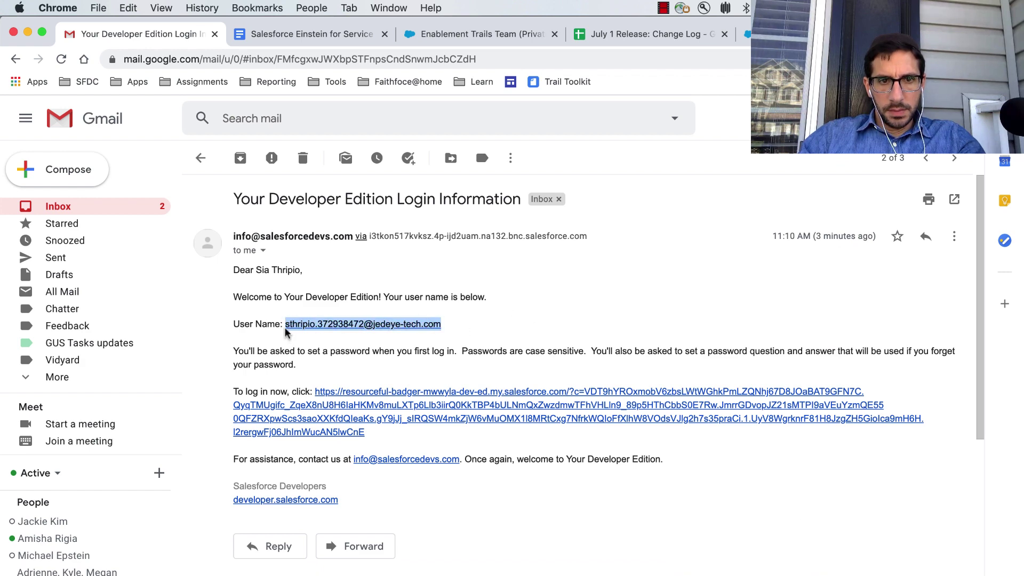
key("super+c")
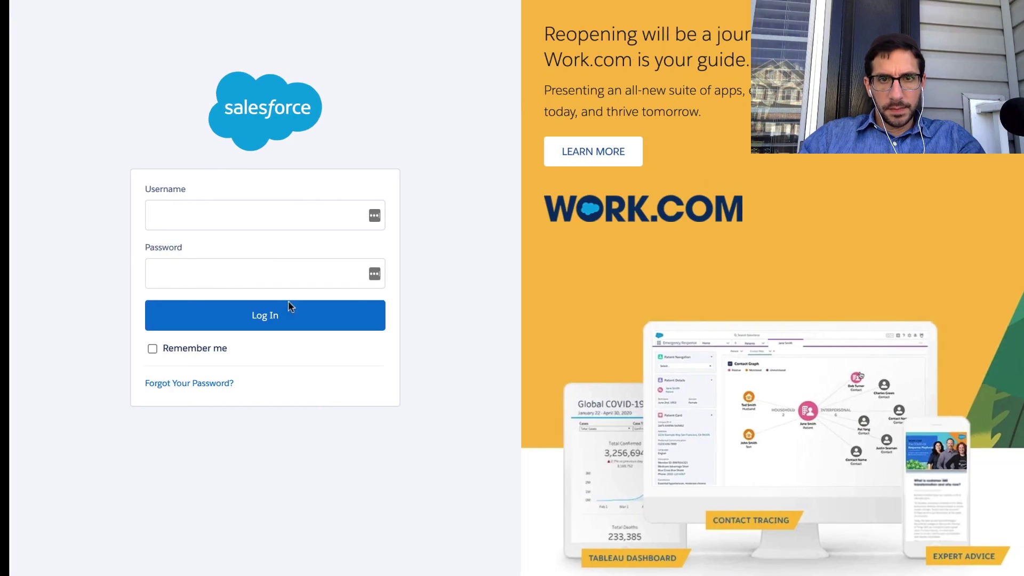
Log in to Salesforce as the new user with the pasted username and her password.
left_click(251, 213)
key("super+v")
left_click(248, 272)
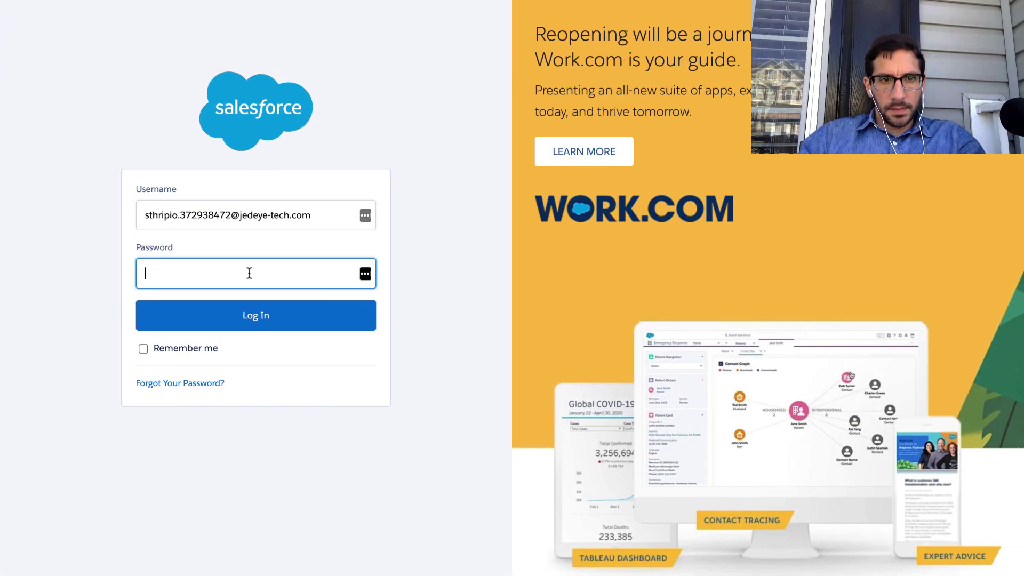
type("******")
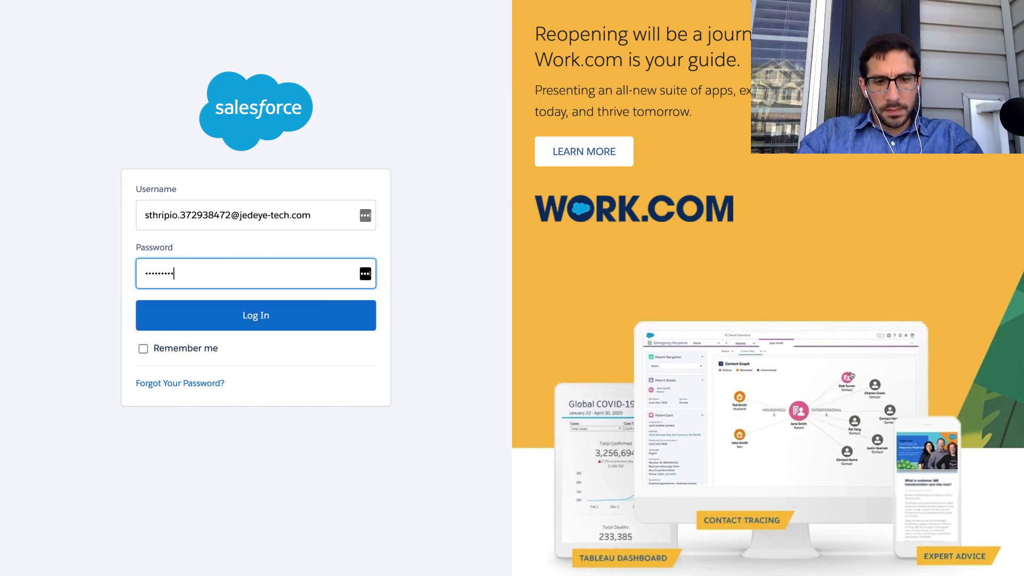
left_click(224, 314)
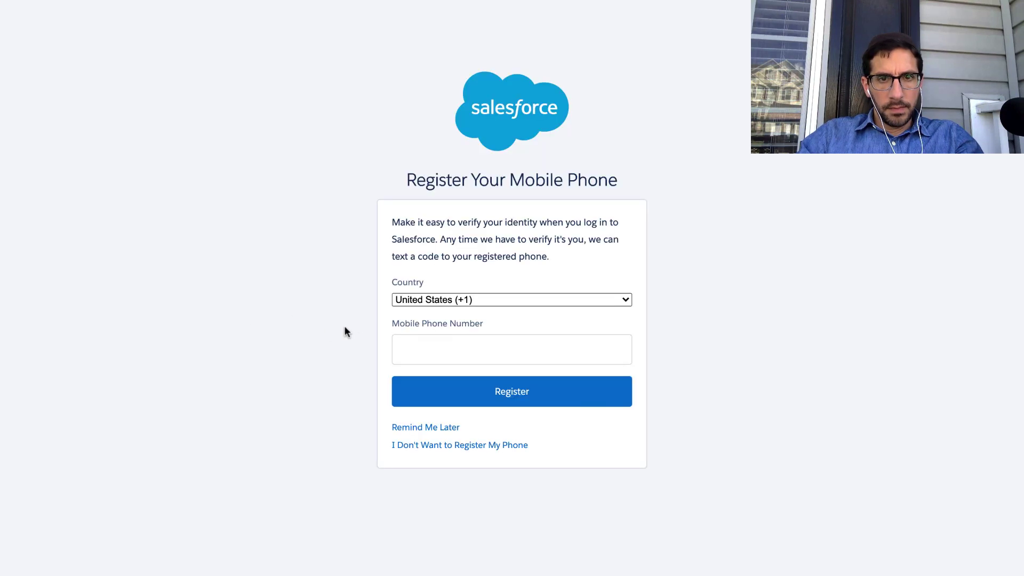
Postpone mobile phone registration with Remind Me Later and open her personal Settings page.
left_click(431, 430)
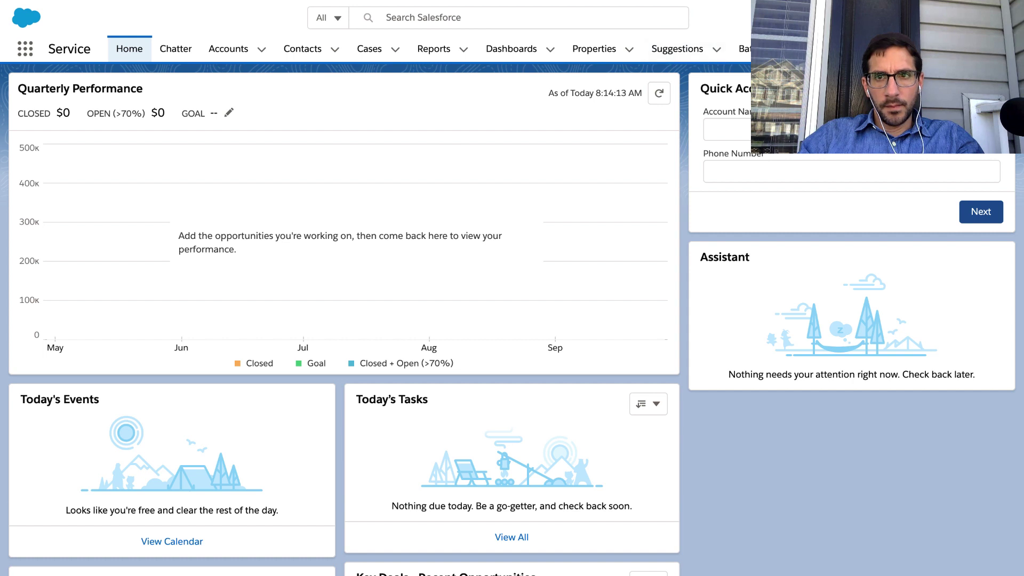
left_click(1002, 18)
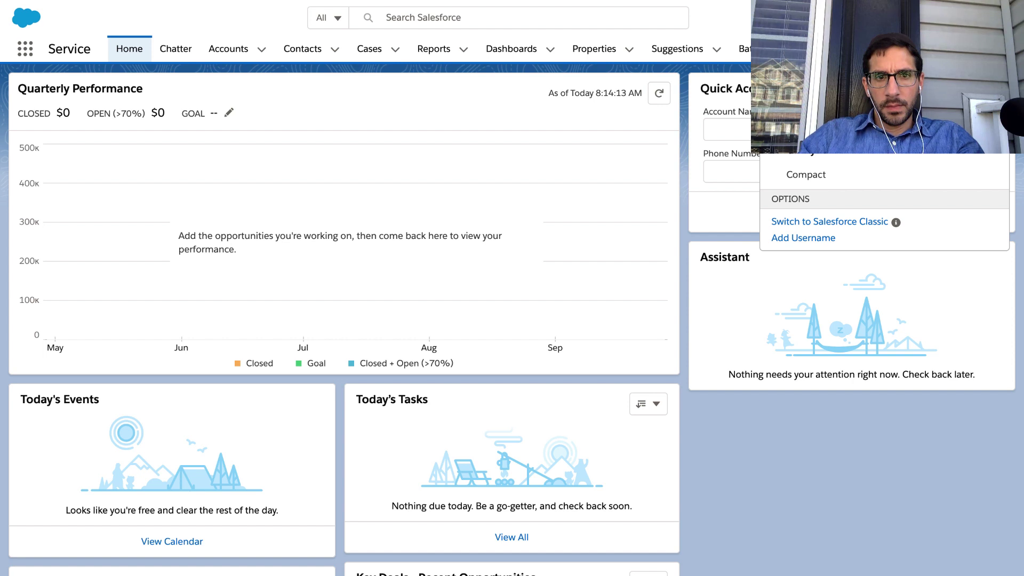
left_click(825, 96)
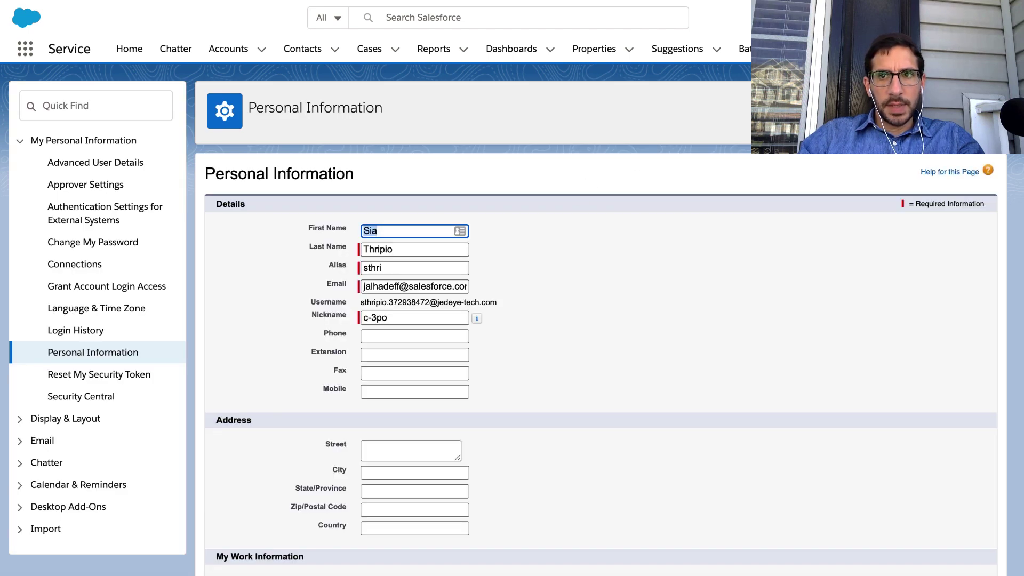
left_click(1000, 17)
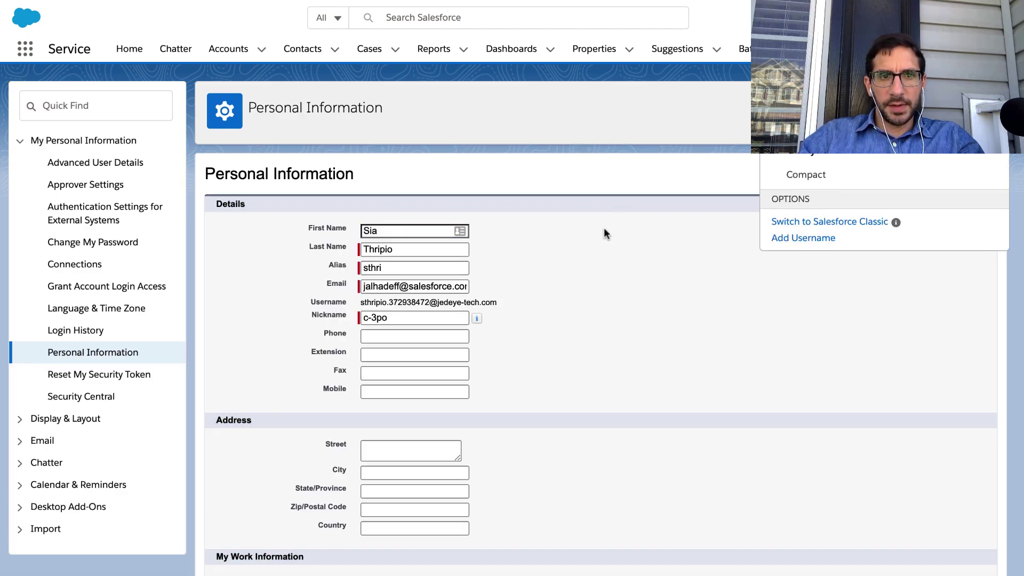
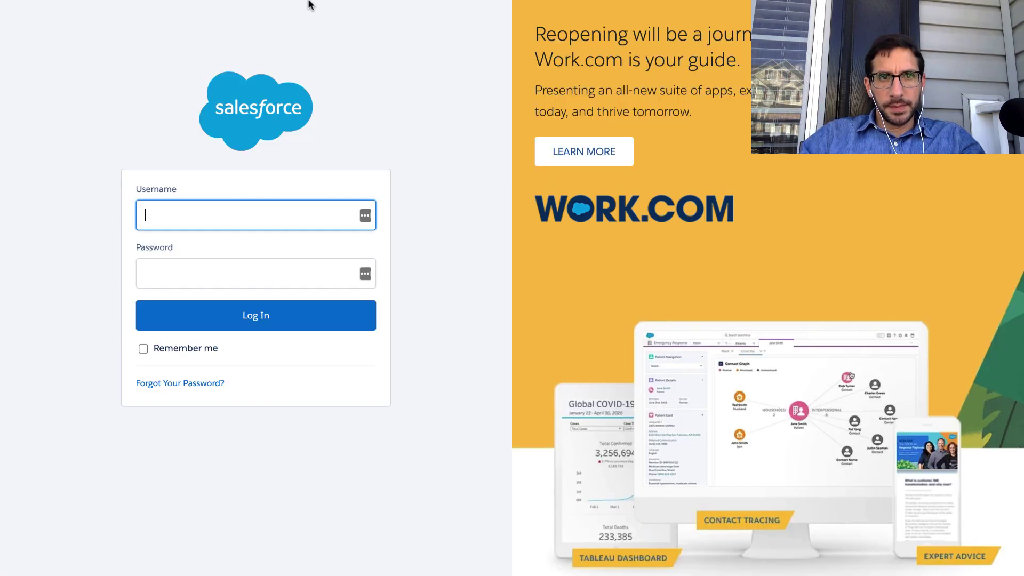
Close the full-screen login window and return the Setup window to full screen.
mouse_move(256, 2)
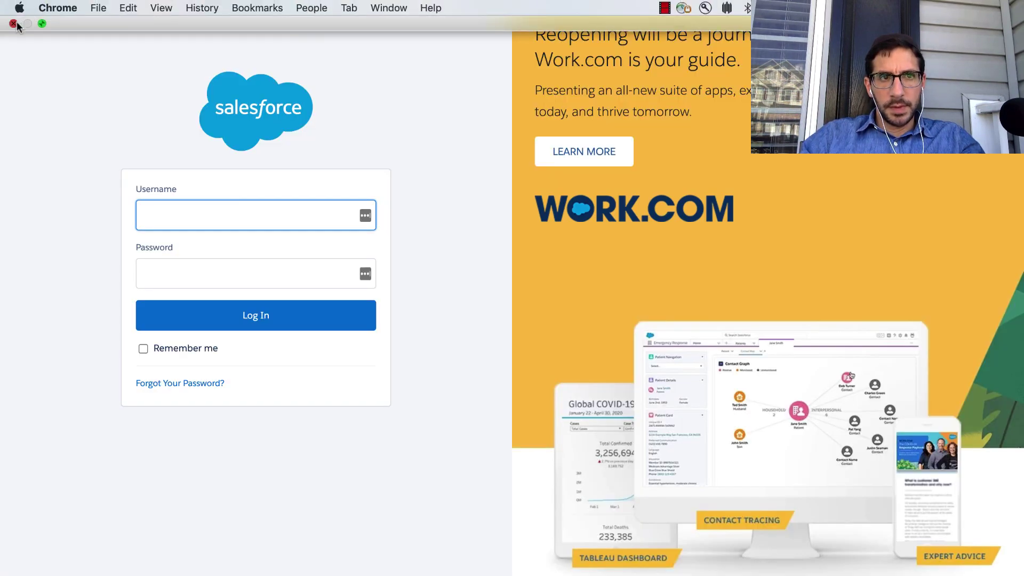
left_click(15, 24)
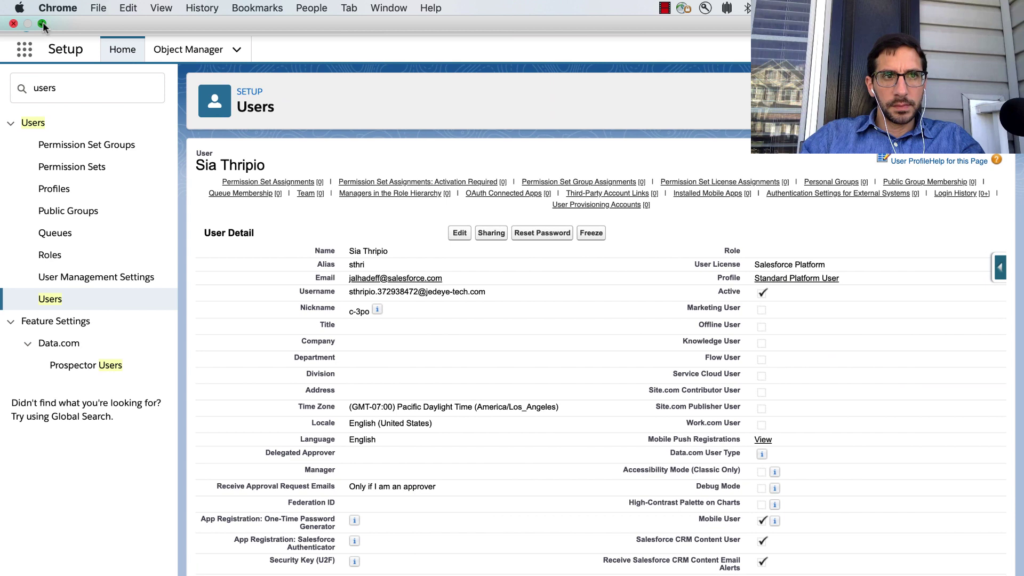
left_click(43, 23)
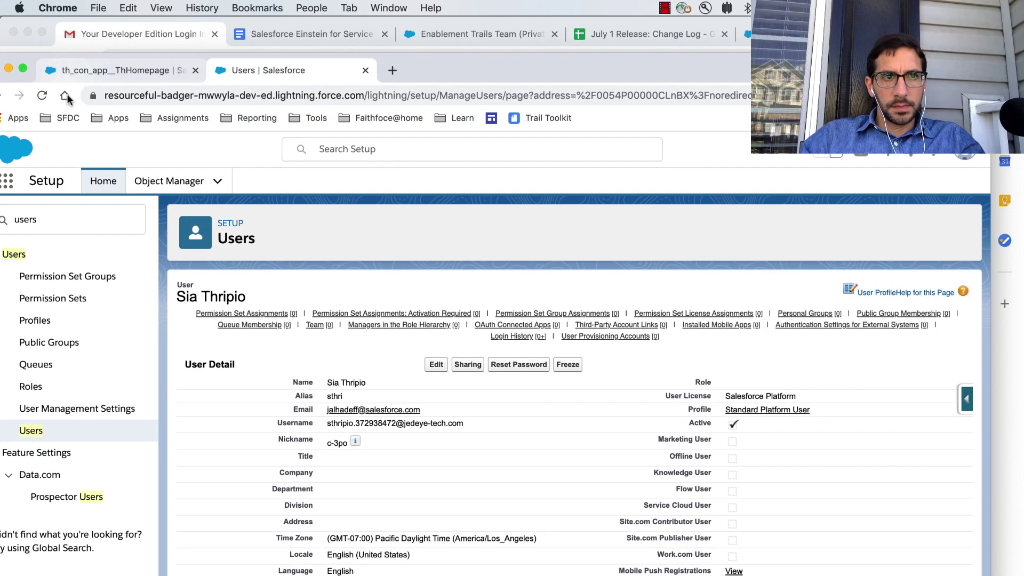
left_click(43, 94)
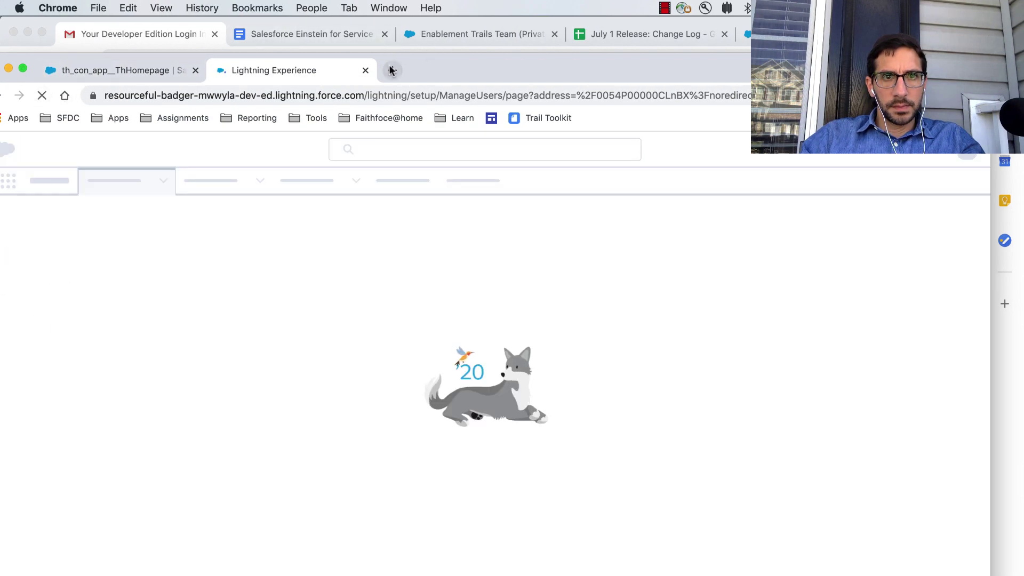
left_click_drag(444, 63, 535, 27)
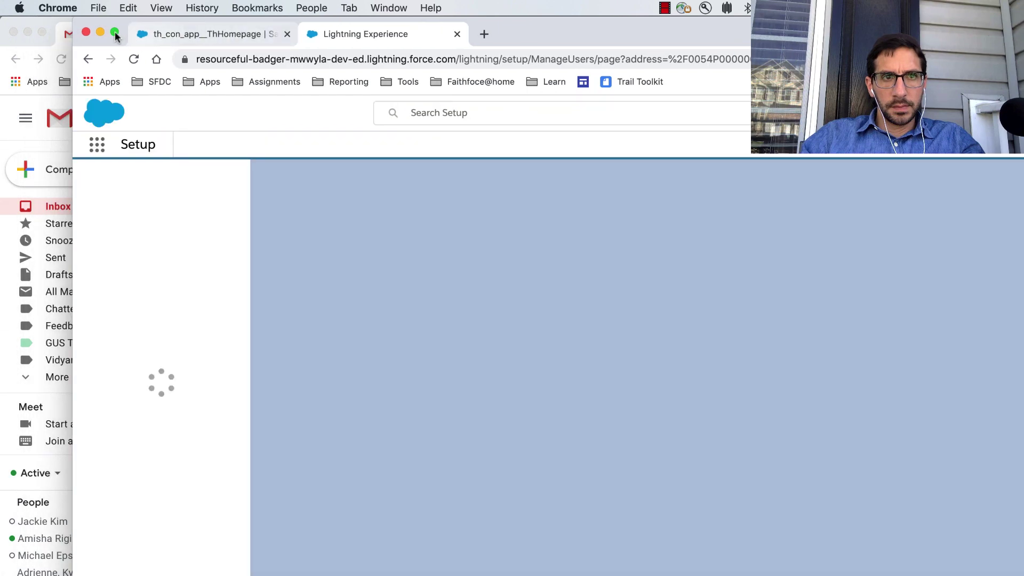
left_click(114, 32)
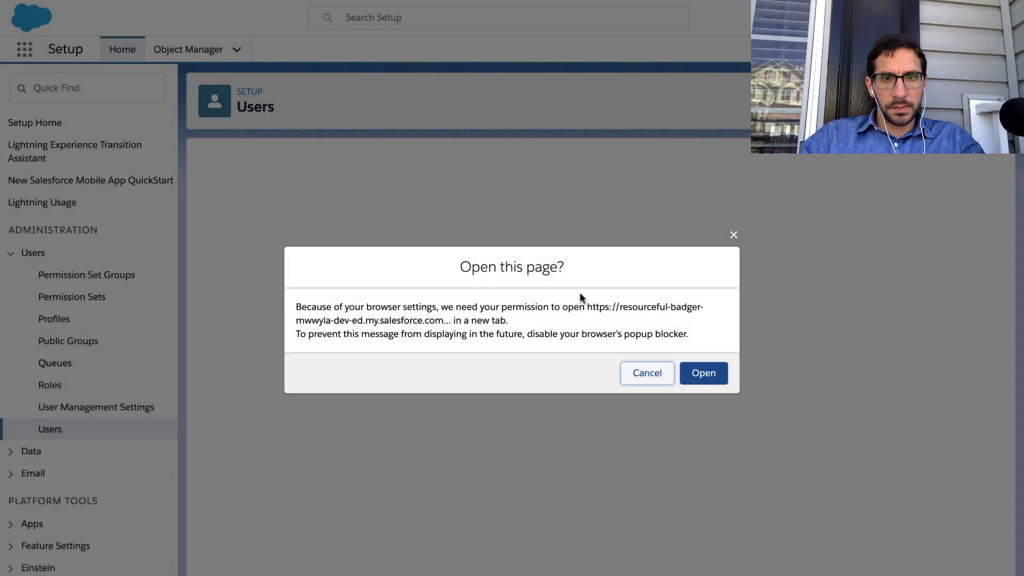
Allow the login page to open in a new tab, close it, and move toward the Trailhead desktop.
left_click(701, 371)
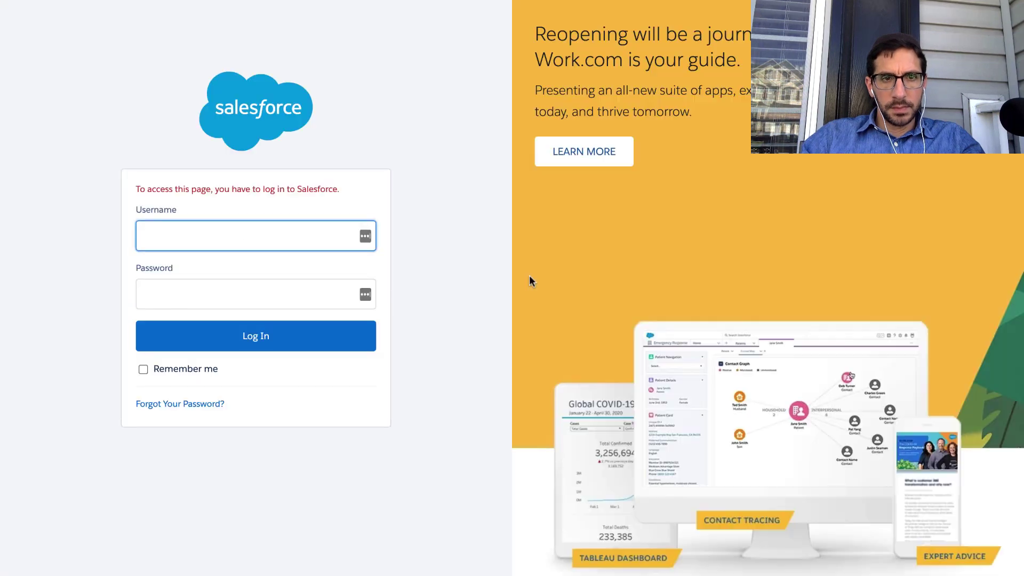
mouse_move(431, 2)
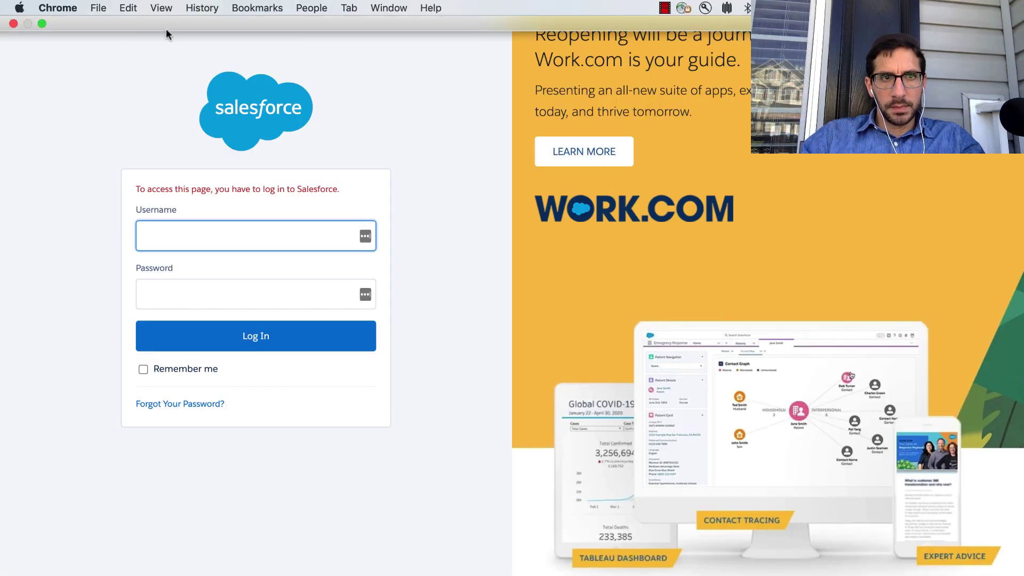
left_click(11, 24)
key("ctrl+Up")
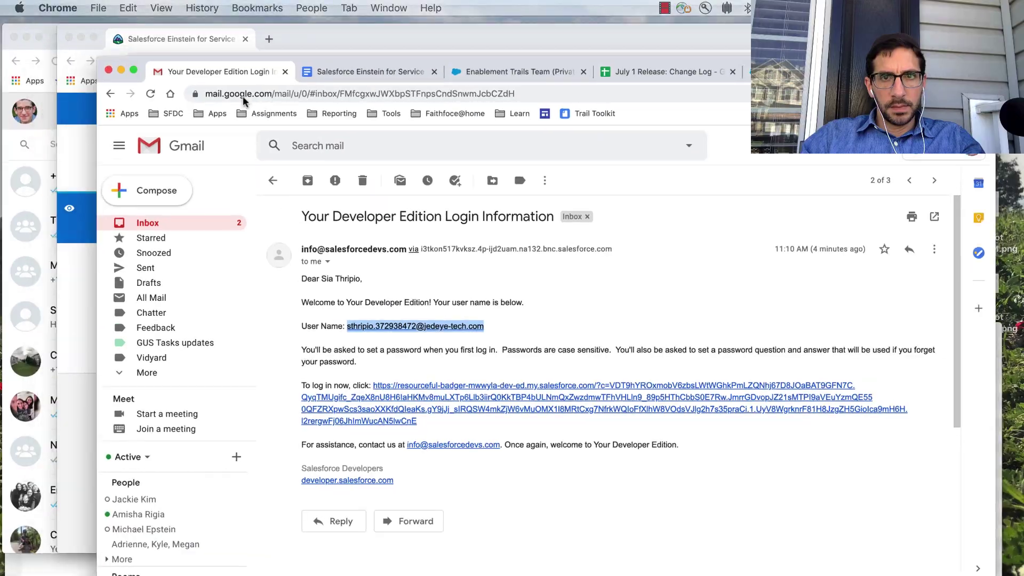
key("ctrl+Right")
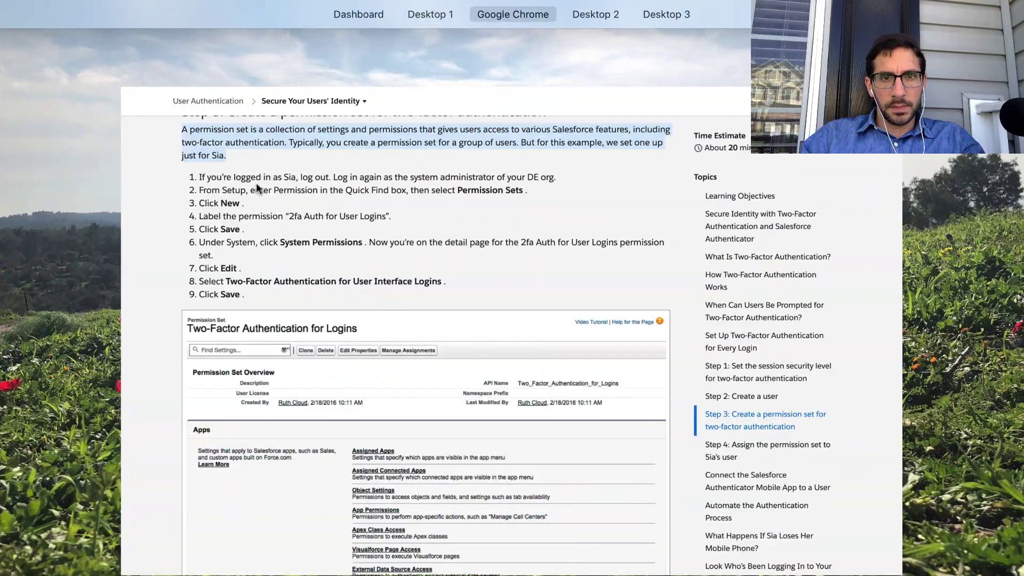
Open Hands-On Orgs from the Trailhead account menu in a new window.
left_click(260, 195)
scroll(275, 224, "down", 5)
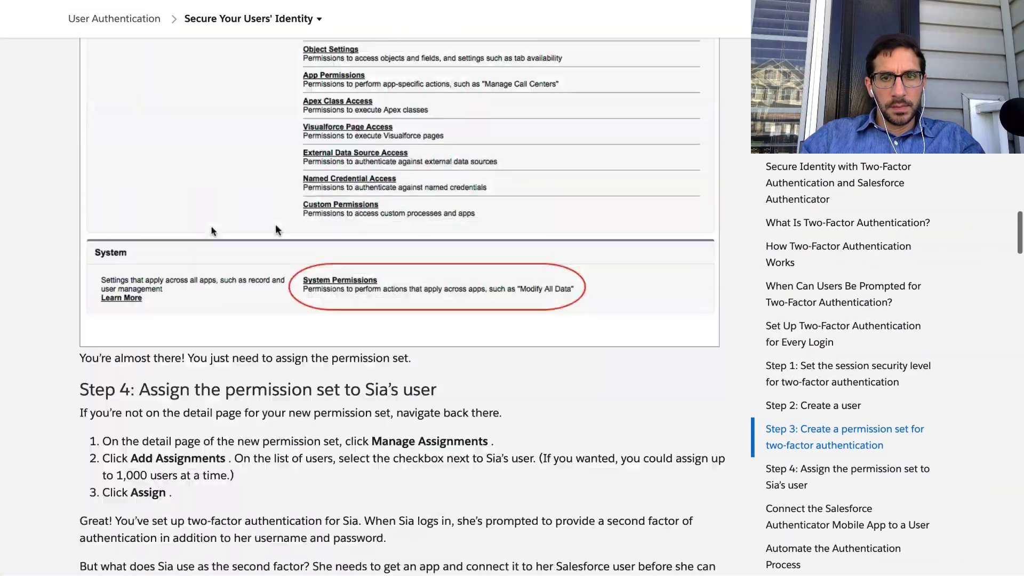
scroll(276, 224, "up", 20)
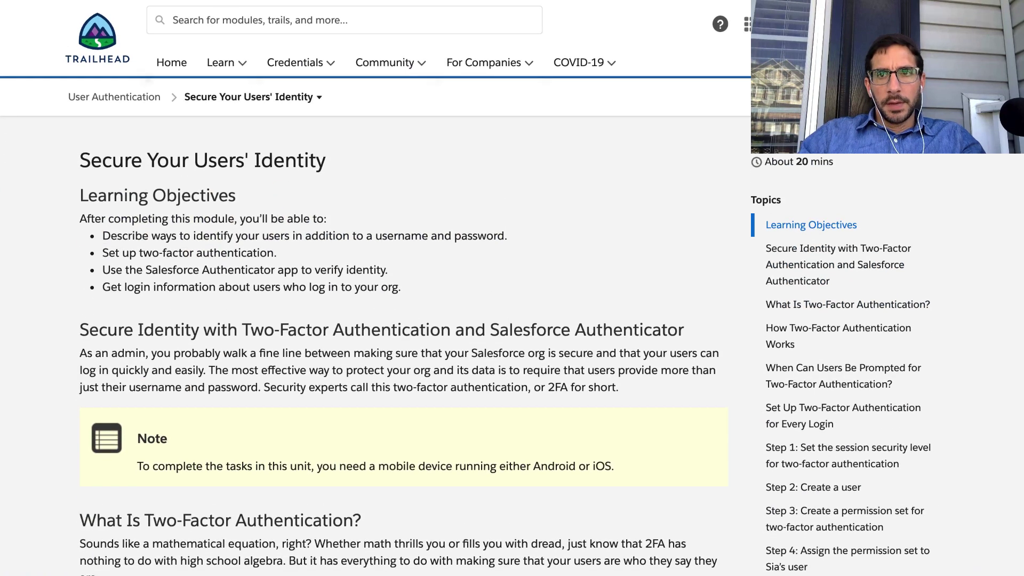
left_click(859, 27)
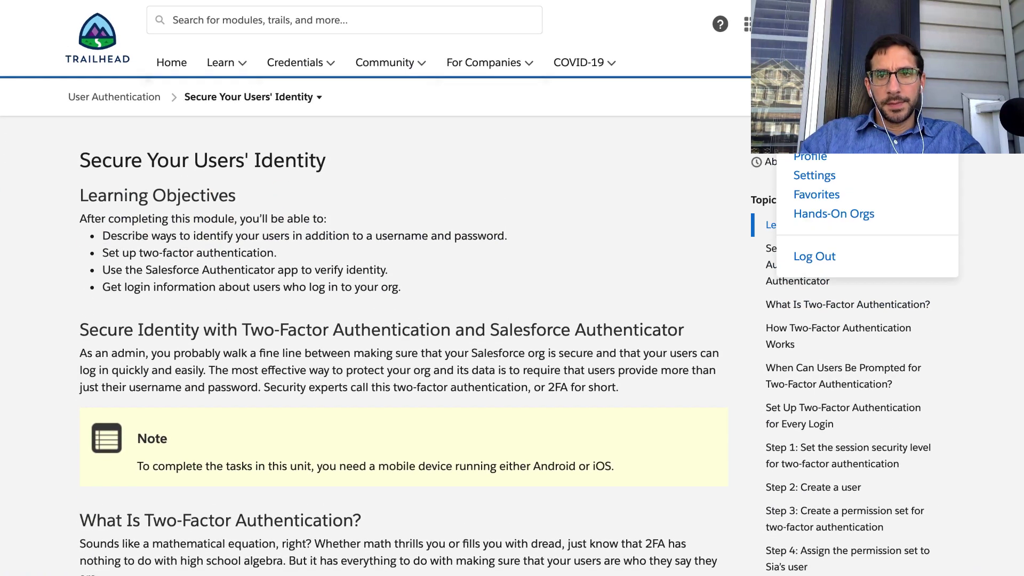
right_click(836, 214)
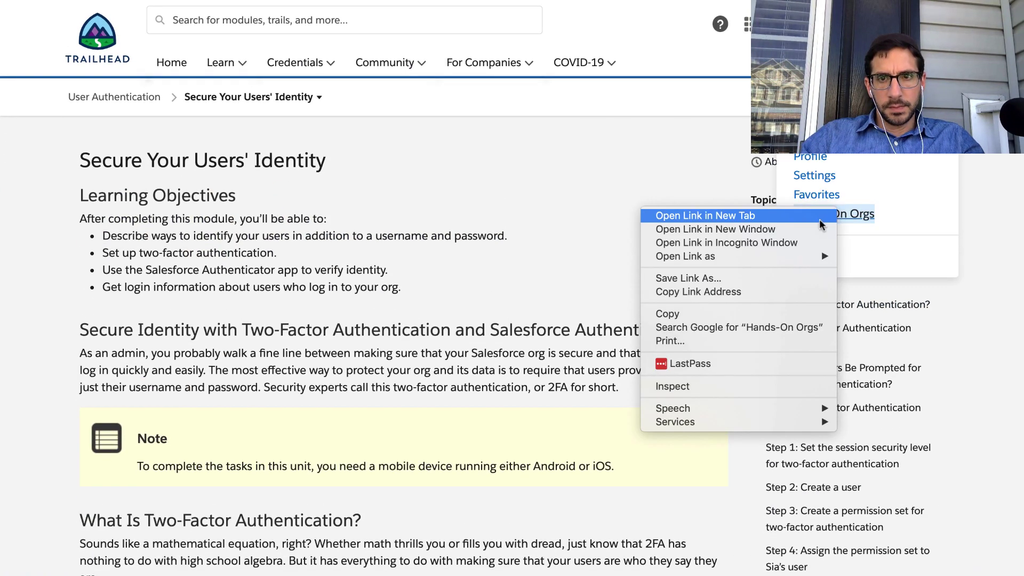
left_click(821, 230)
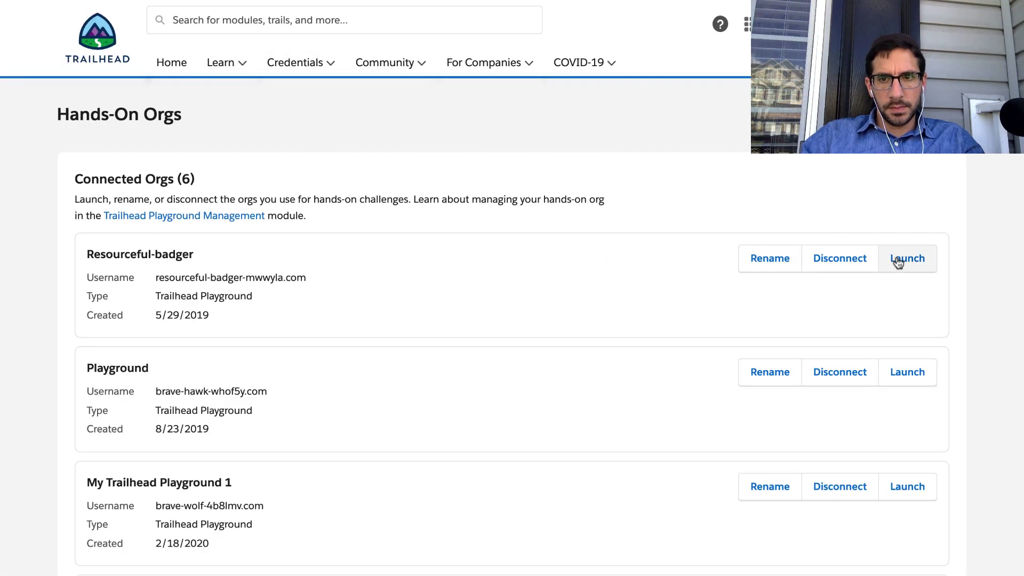
Launch the Resourceful-badger playground org and view its personal Settings page.
left_click(907, 258)
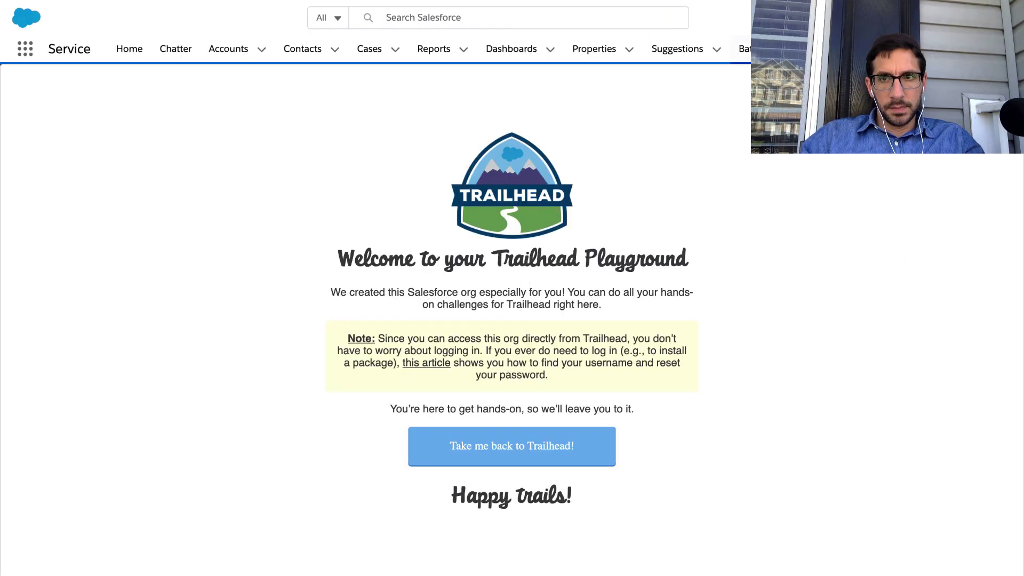
left_click(1000, 17)
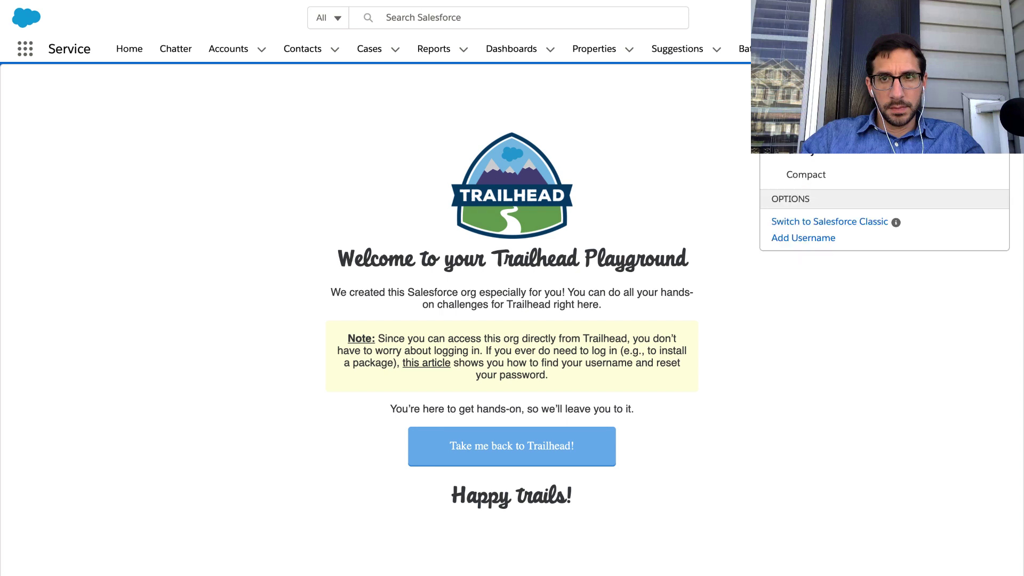
left_click(830, 101)
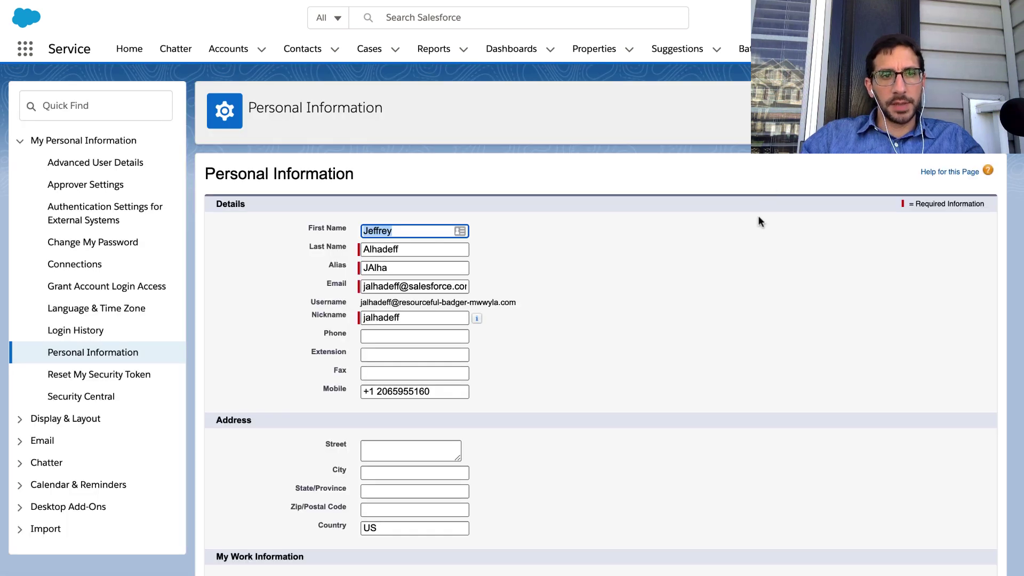
key("ctrl+Left")
scroll(389, 318, "down", 20)
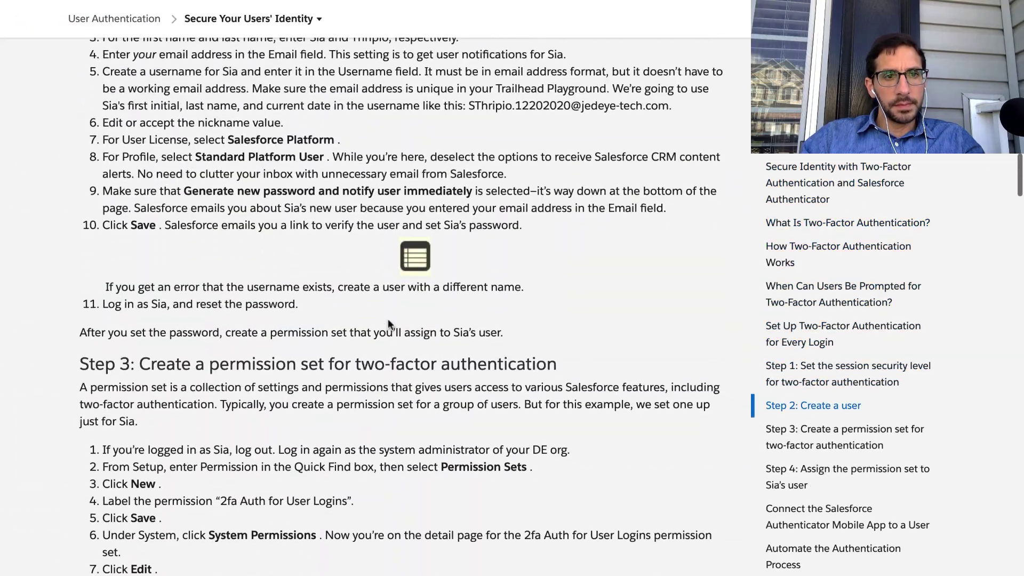
Review the Step 2 New User and Step 3 permission-set instructions in the Trailhead unit.
scroll(389, 320, "up", 3)
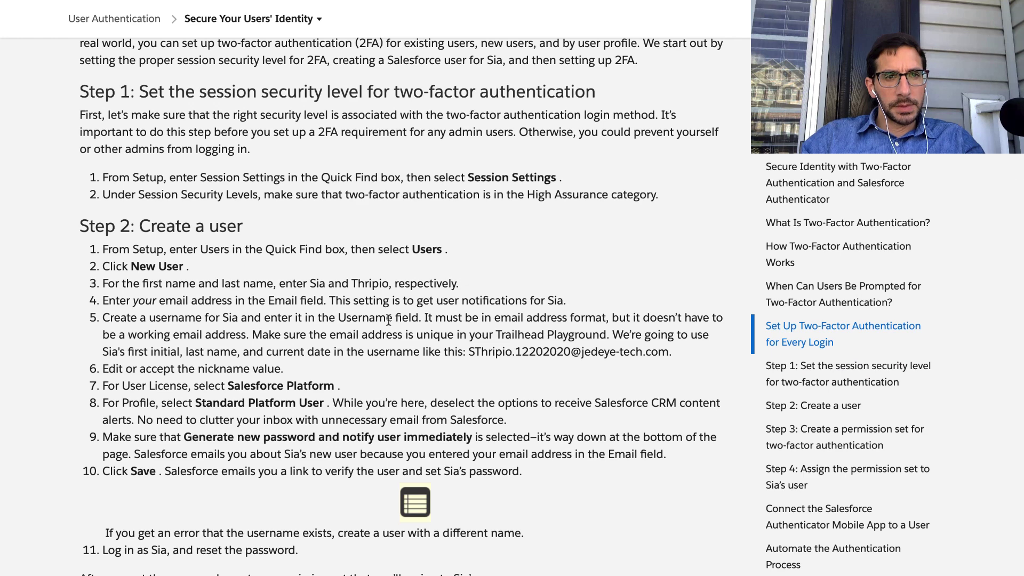
triple_click(273, 249)
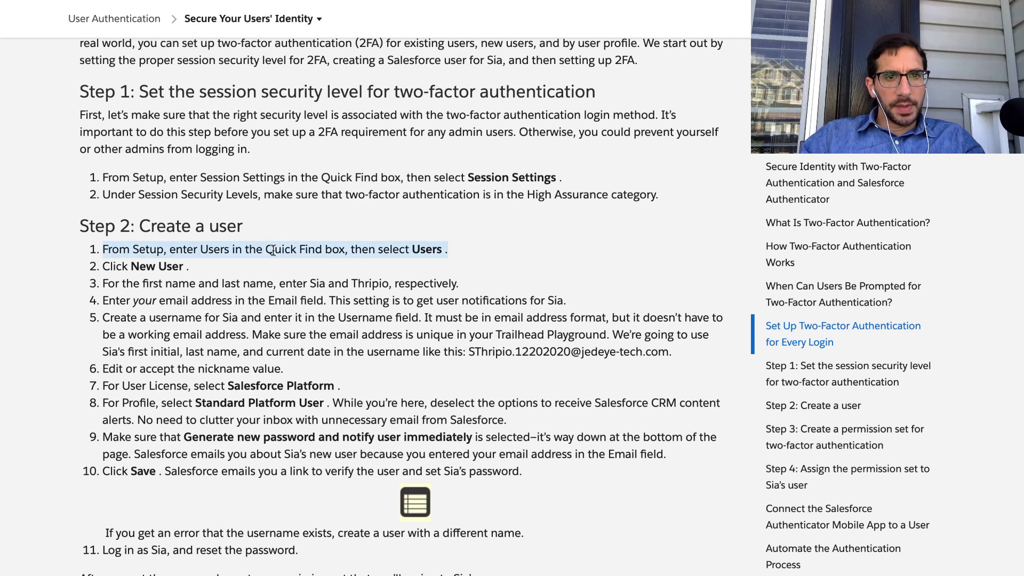
triple_click(129, 266)
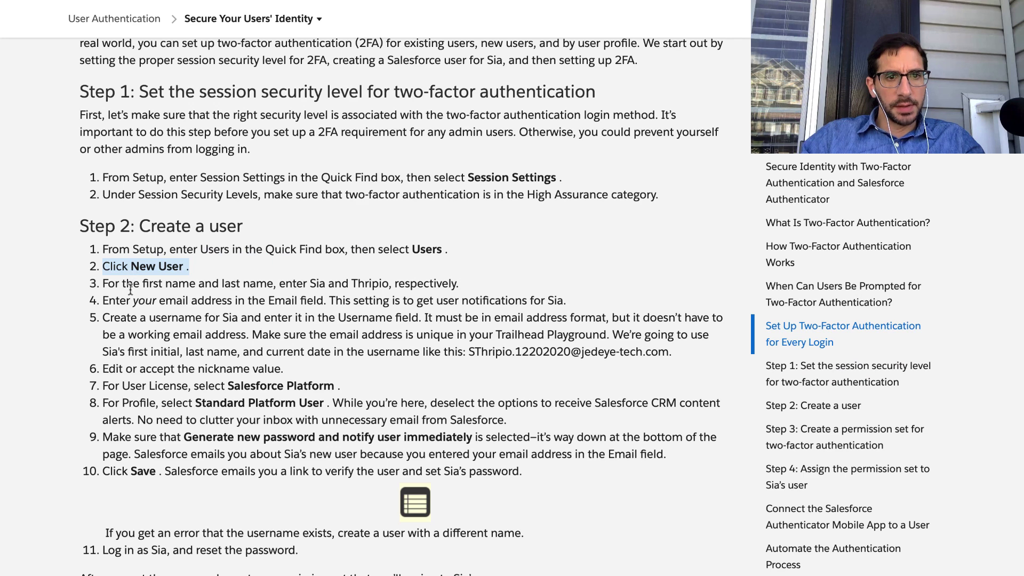
scroll(130, 288, "down", 6)
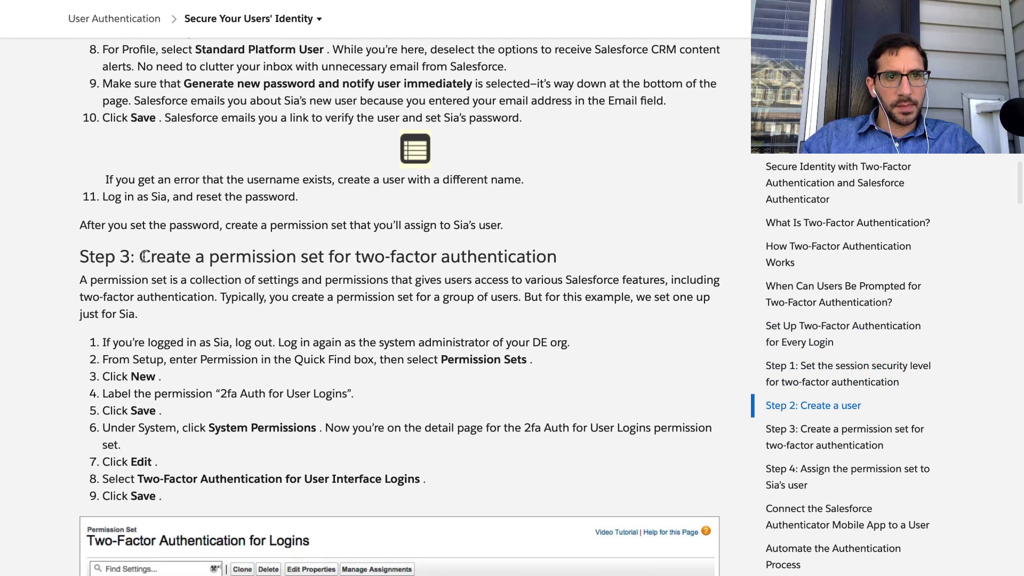
double_click(160, 255)
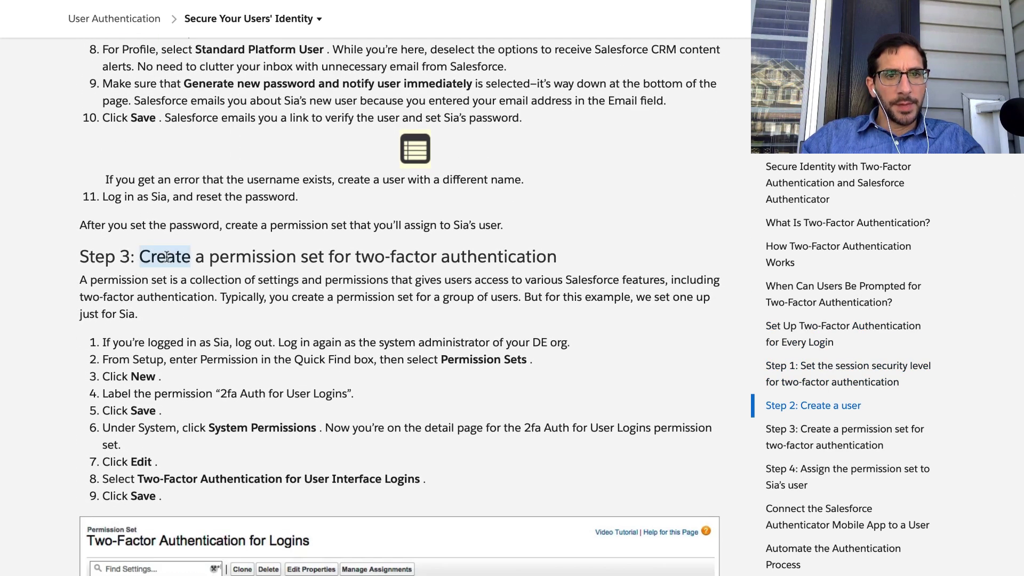
triple_click(166, 256)
triple_click(157, 280)
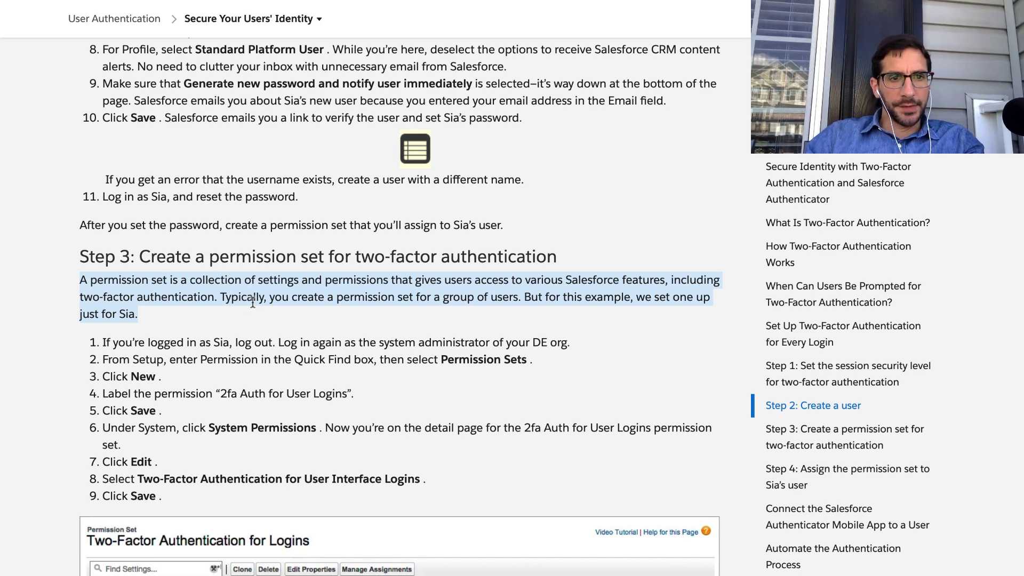
left_click(245, 338)
triple_click(245, 342)
scroll(243, 336, "down", 4)
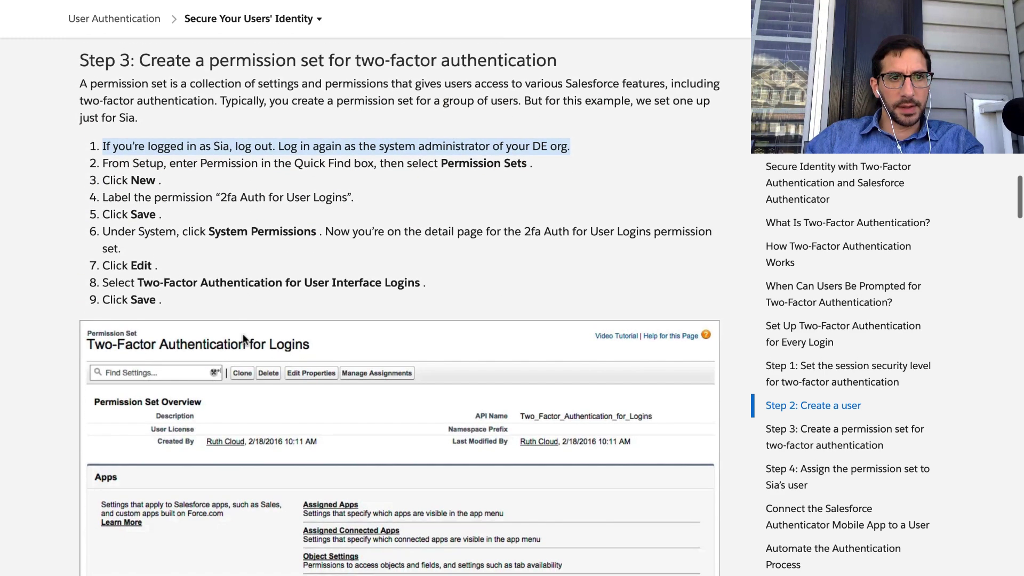
triple_click(235, 151)
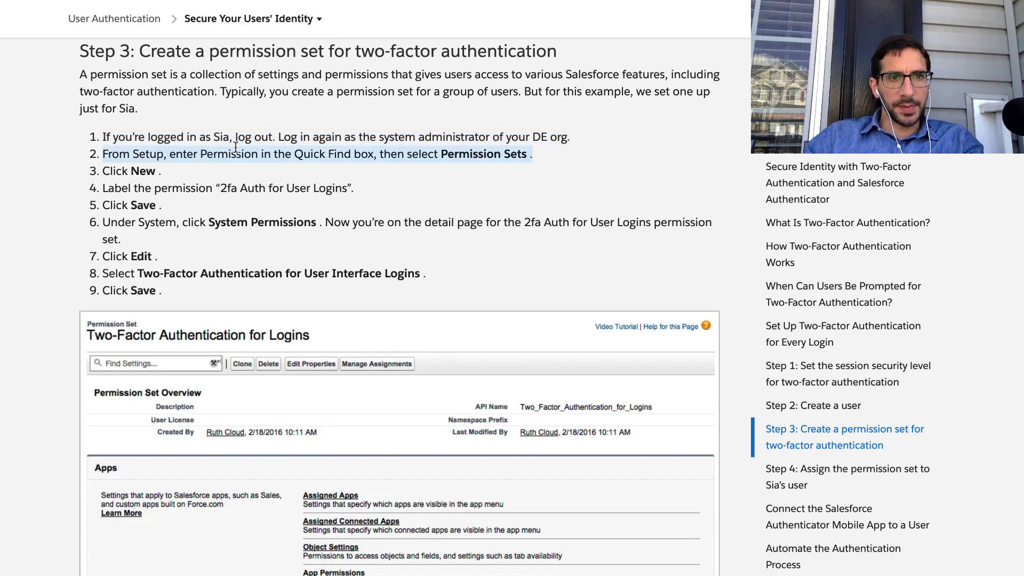
Open Setup from the gear menu in the playground org.
key("ctrl+Right")
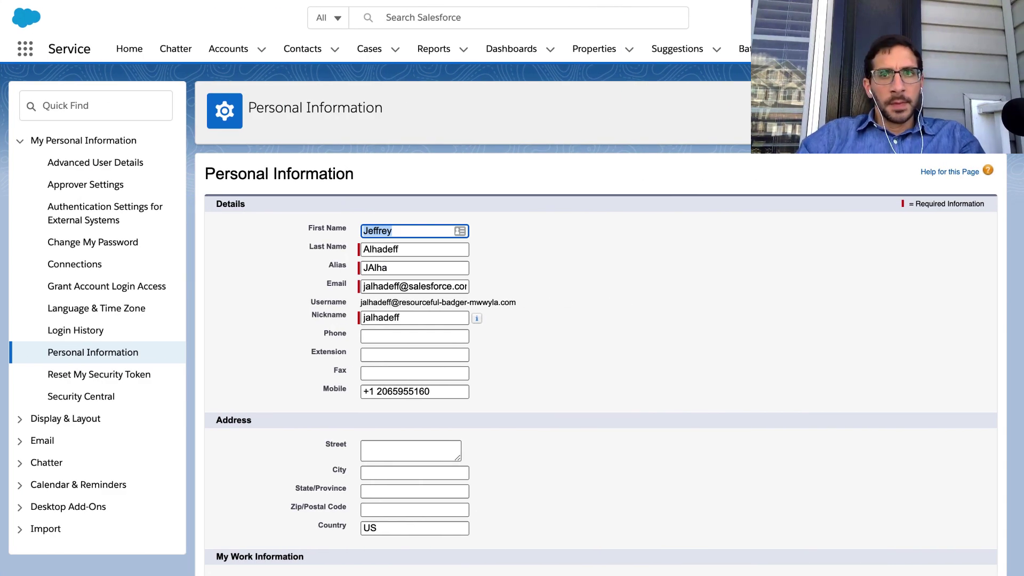
left_click(950, 18)
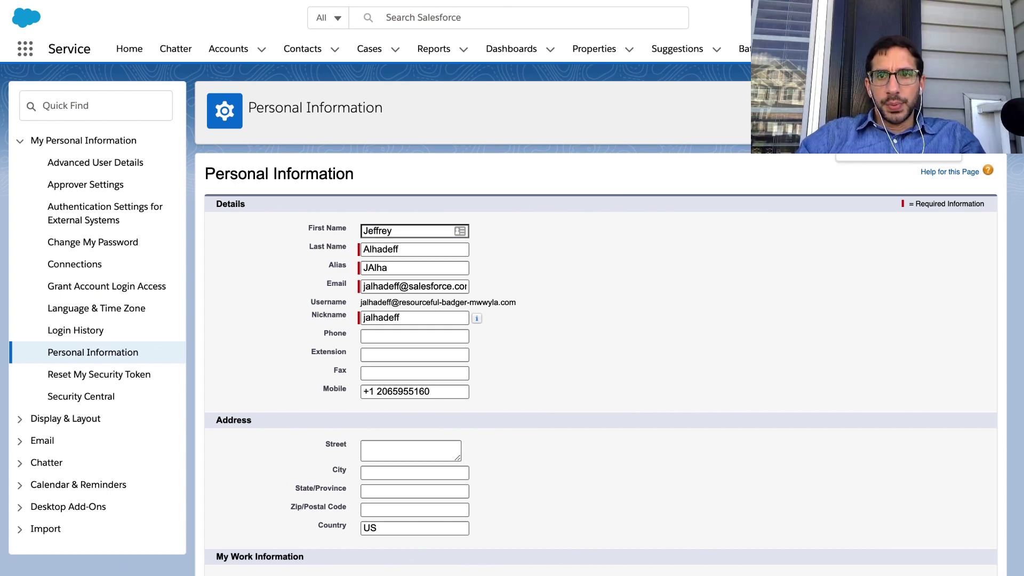
left_click(883, 52)
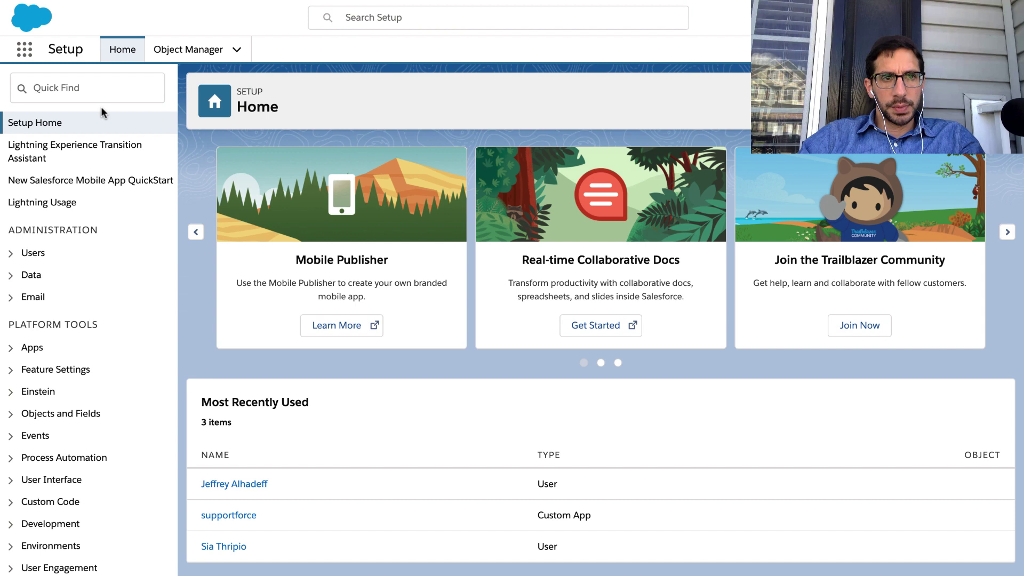
Search Setup Quick Find for 'Permission' and open the Permission Sets list.
left_click(104, 94)
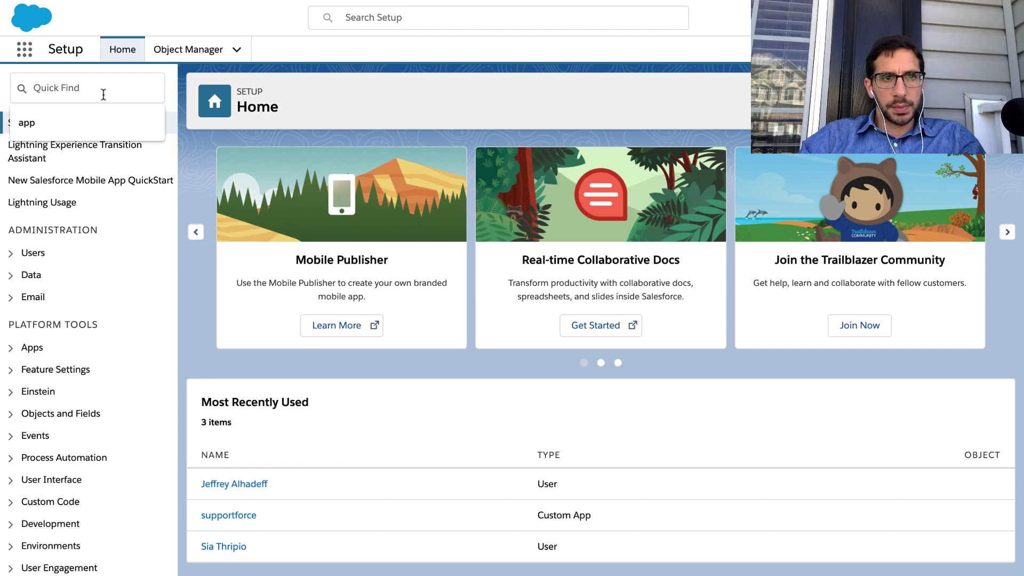
type("Pe")
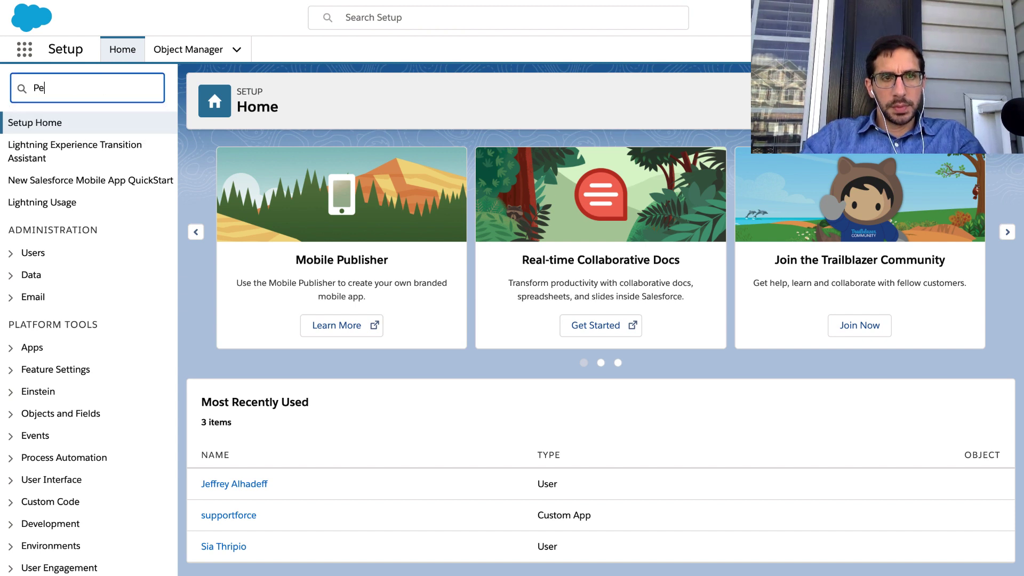
type("rmissions")
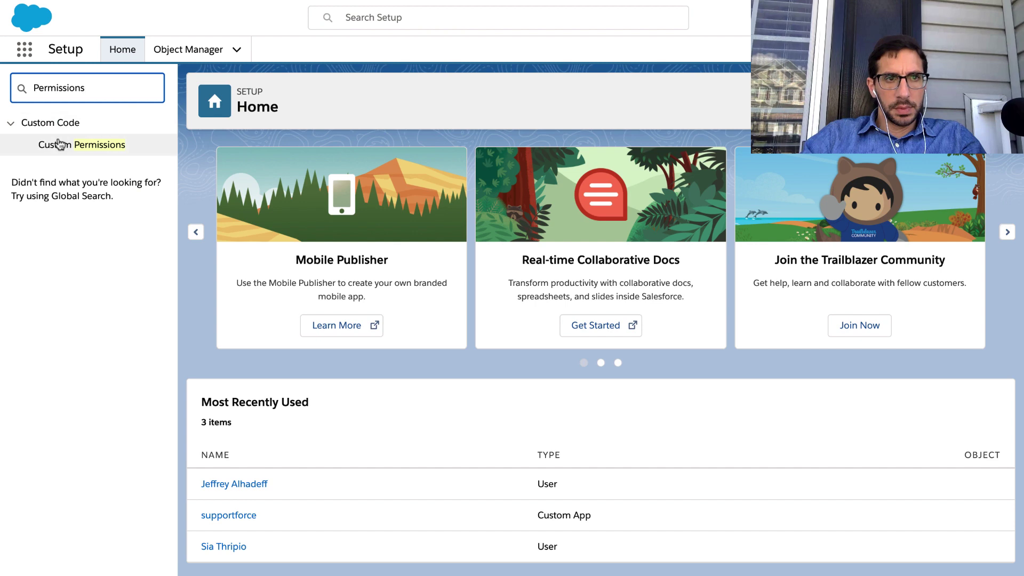
left_click(60, 144)
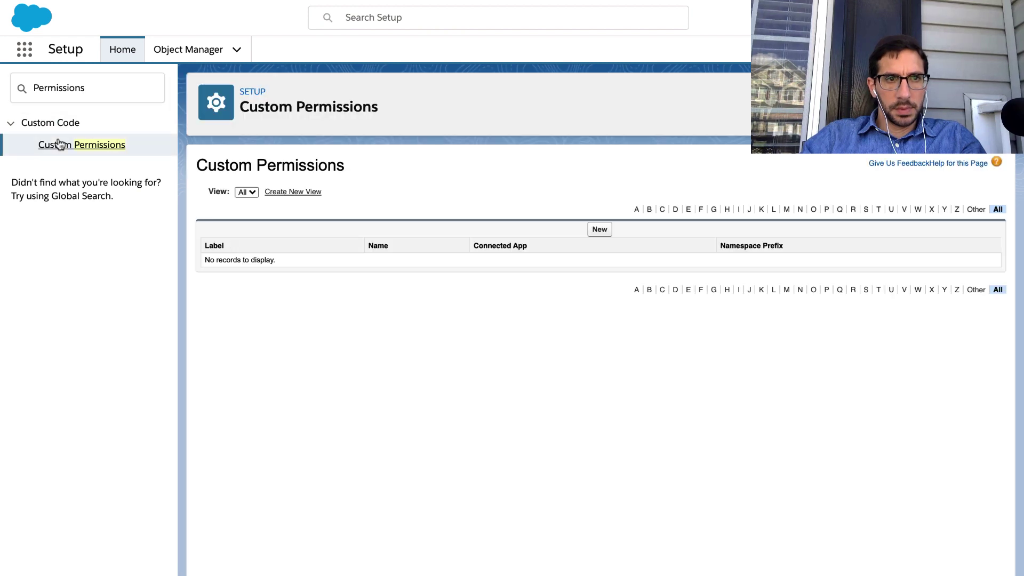
key("ctrl+Left")
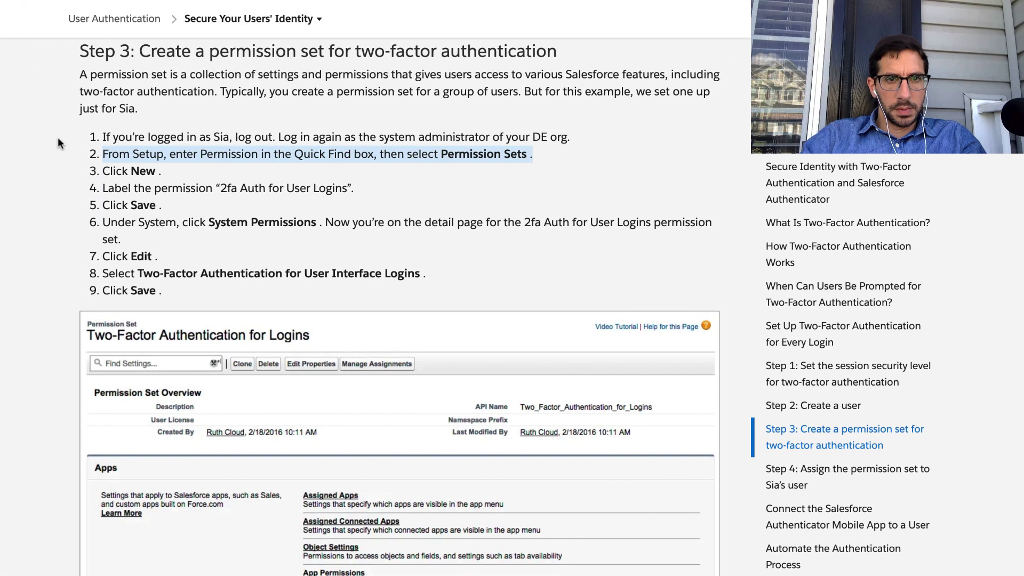
key("ctrl+Right")
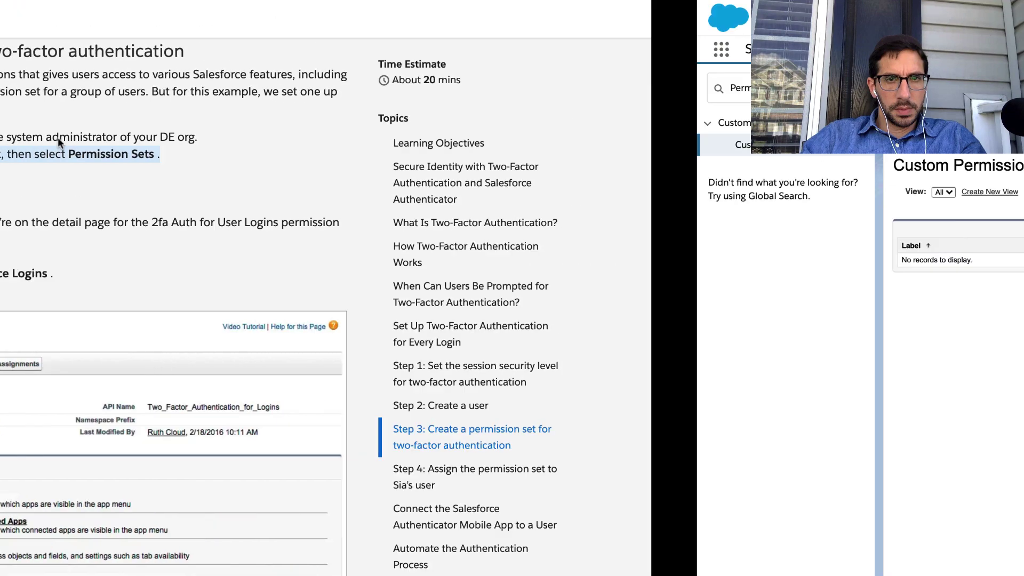
key("ctrl+Left")
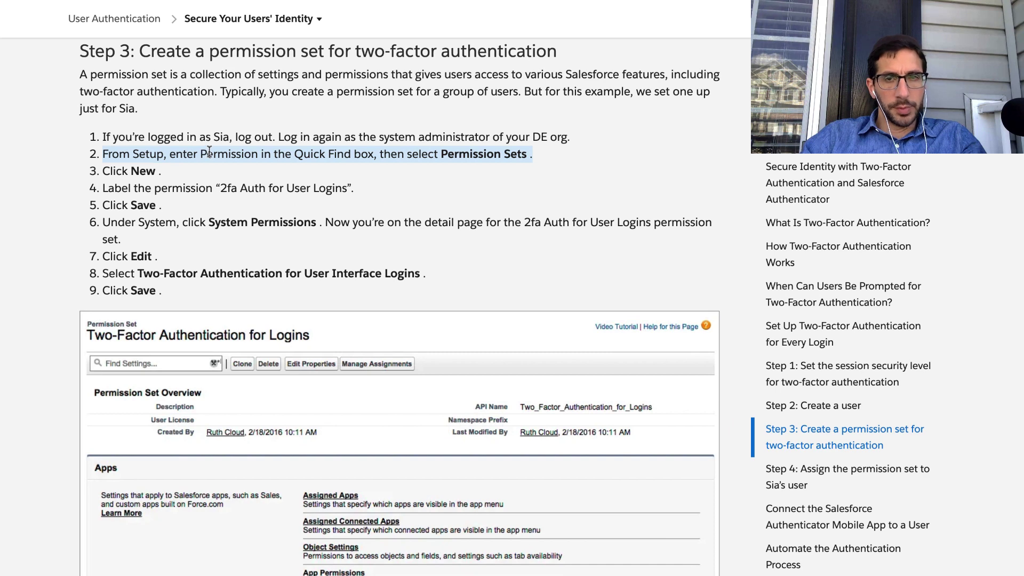
key("ctrl+Right")
left_click(130, 95)
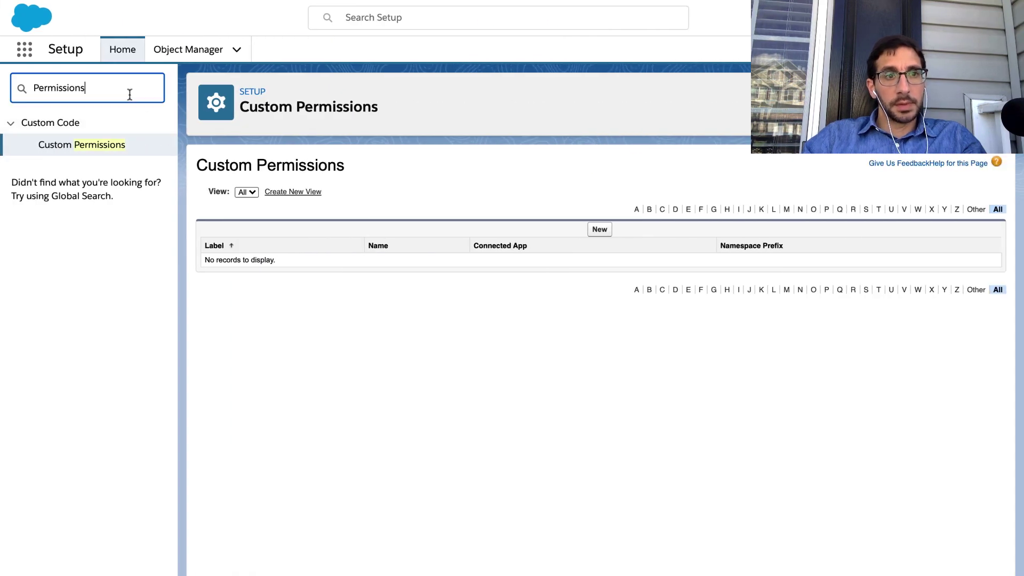
key("BackSpace")
left_click(104, 167)
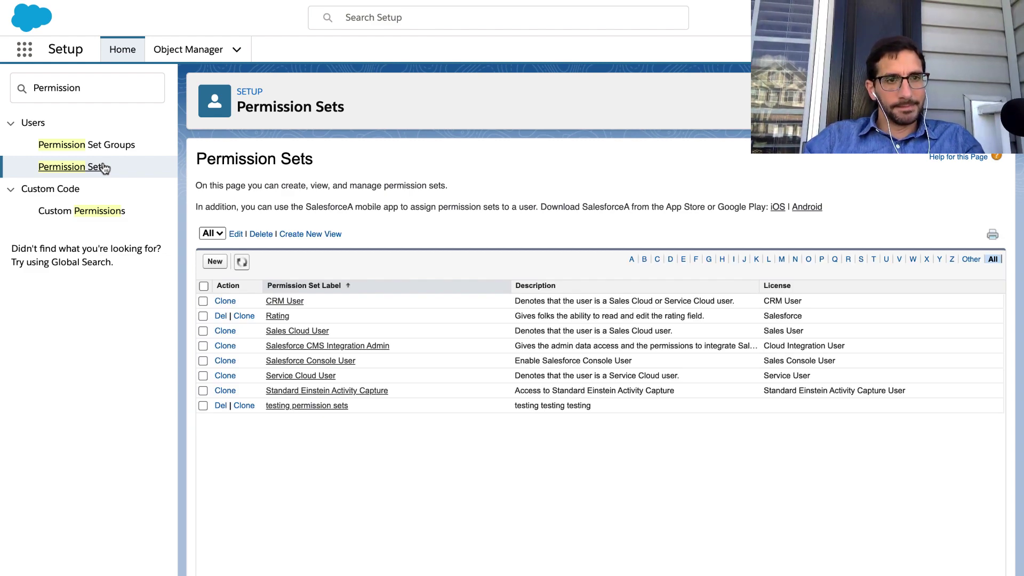
Start a new permission set and select its label text from the tutorial's step 4.
key("ctrl+Left")
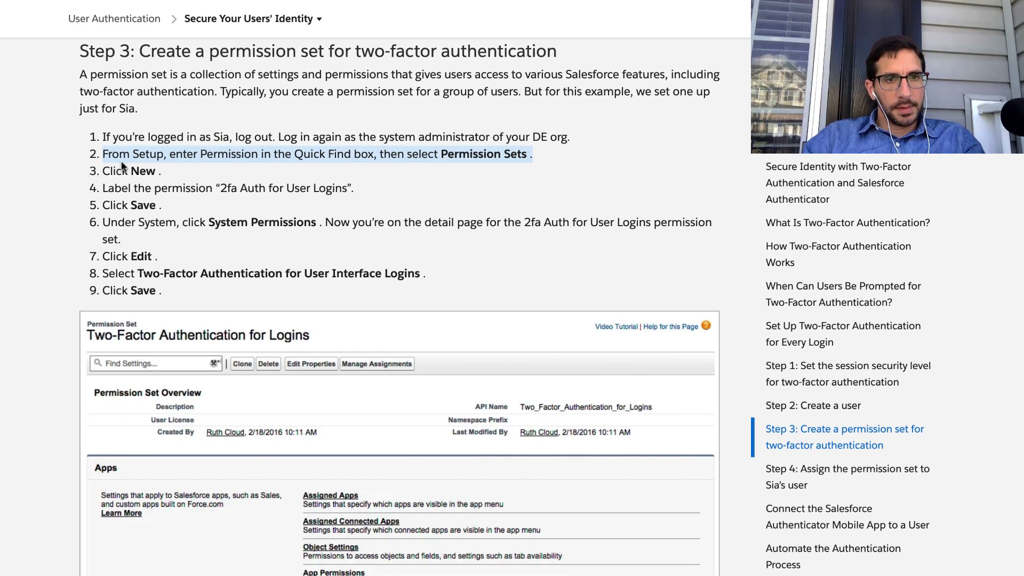
triple_click(116, 173)
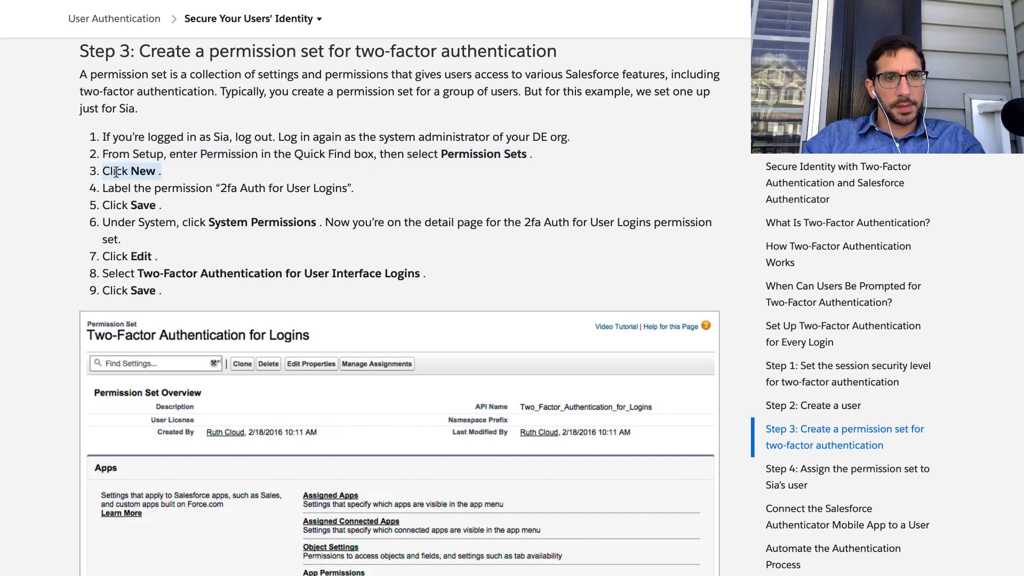
key("ctrl+Right")
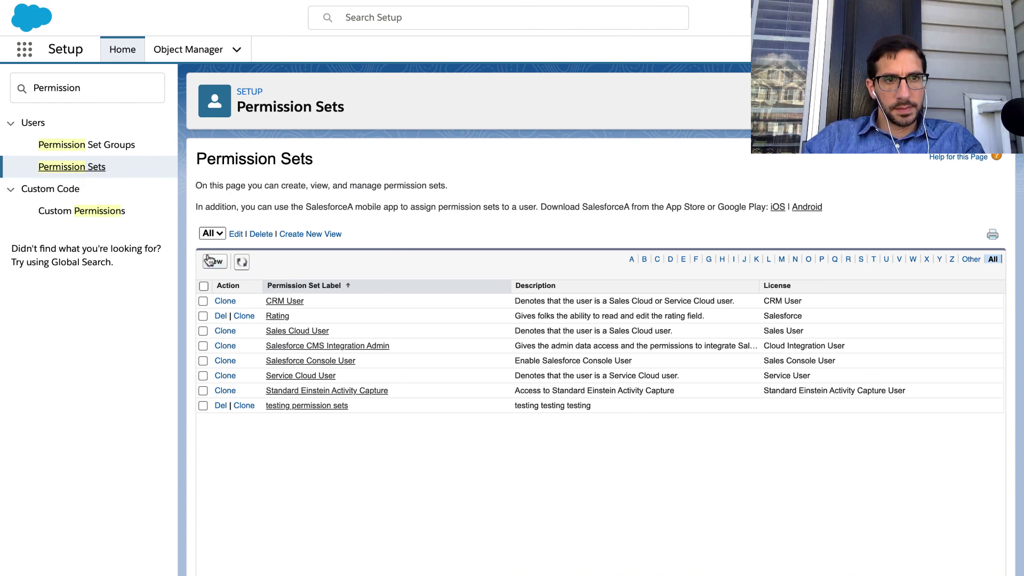
left_click(213, 262)
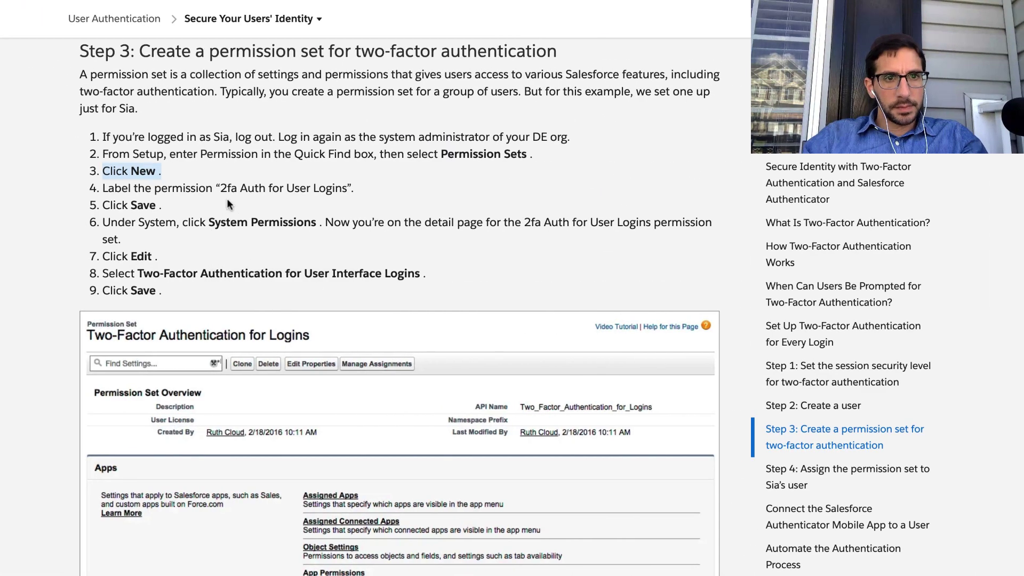
left_click_drag(224, 188, 347, 188)
key("super+c")
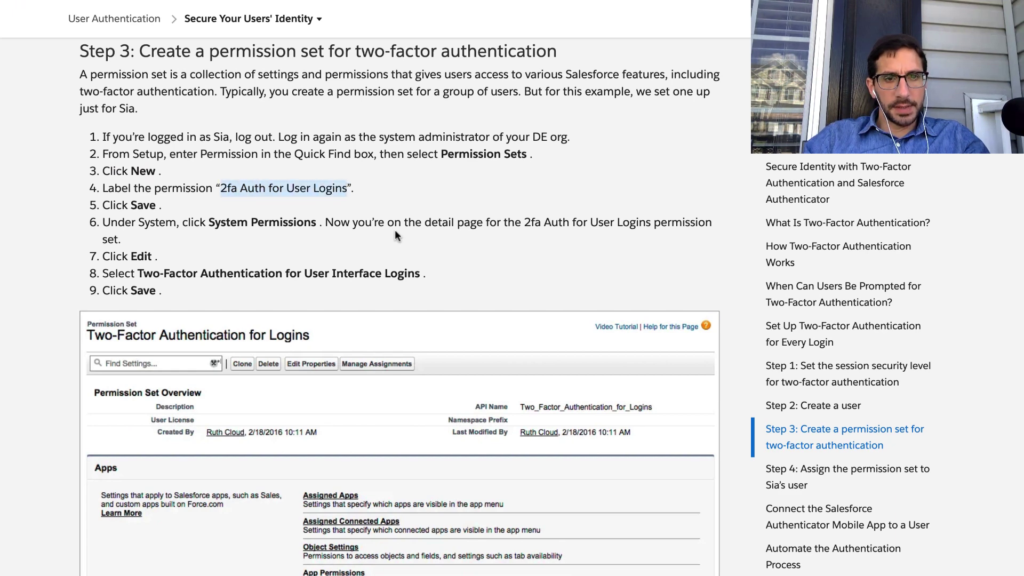
key("ctrl+Right")
Paste '2fa Auth for User Logins' as the permission set Label and save it.
left_click(436, 265)
key("super+v")
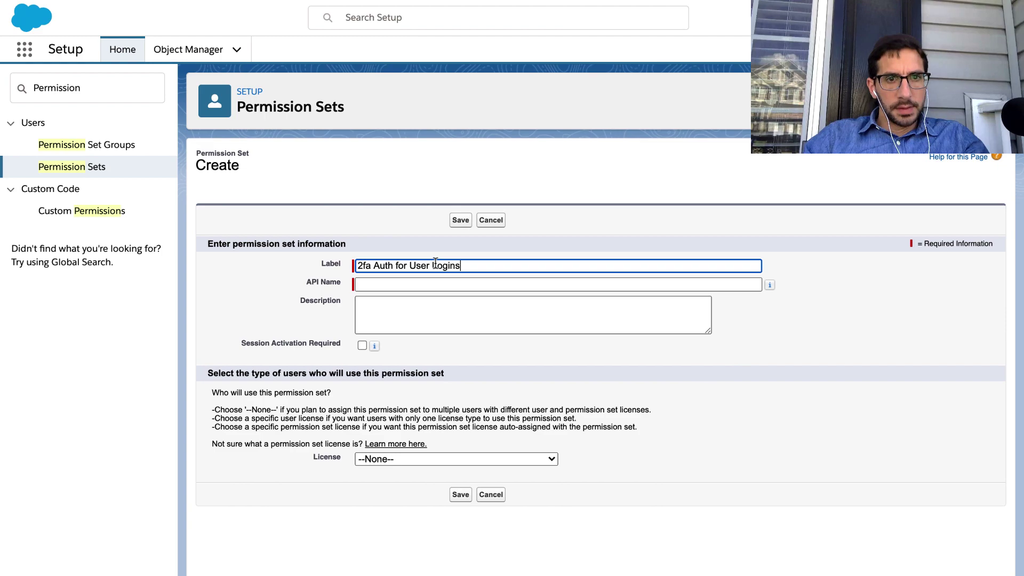
key("ctrl+Left")
key("ctrl+Right")
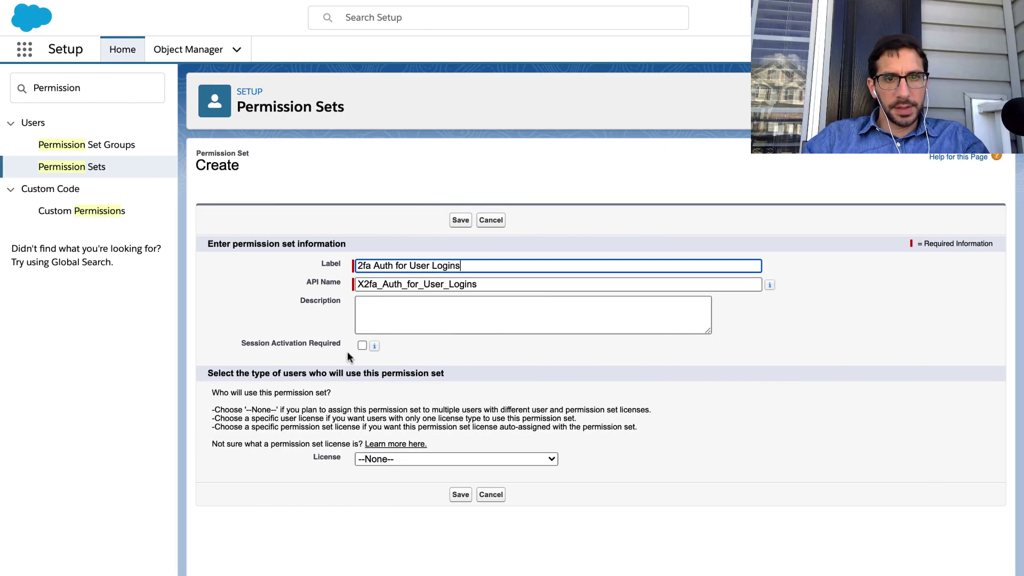
key("ctrl+Left")
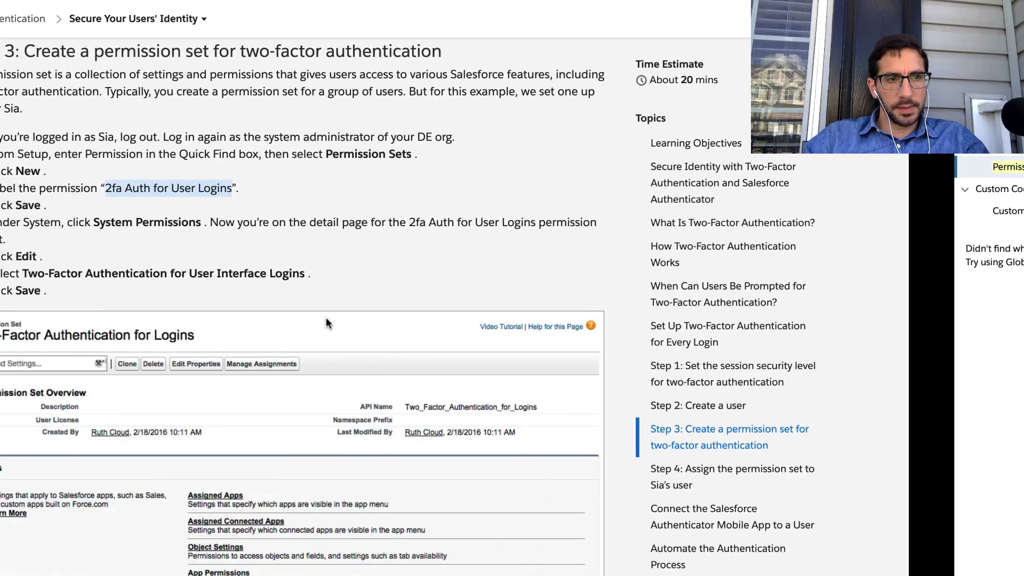
left_click(160, 220)
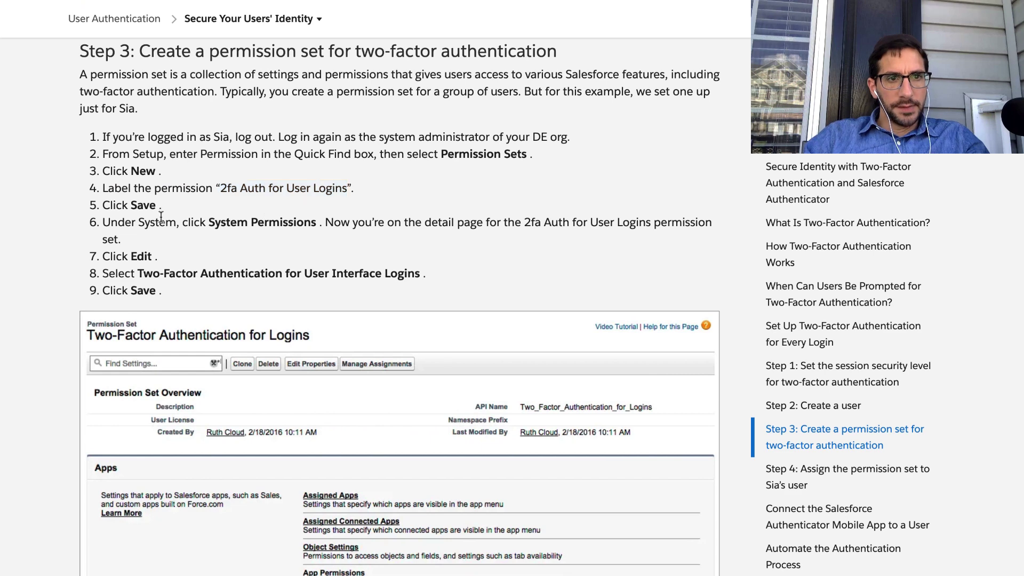
triple_click(160, 223)
key("ctrl+Right")
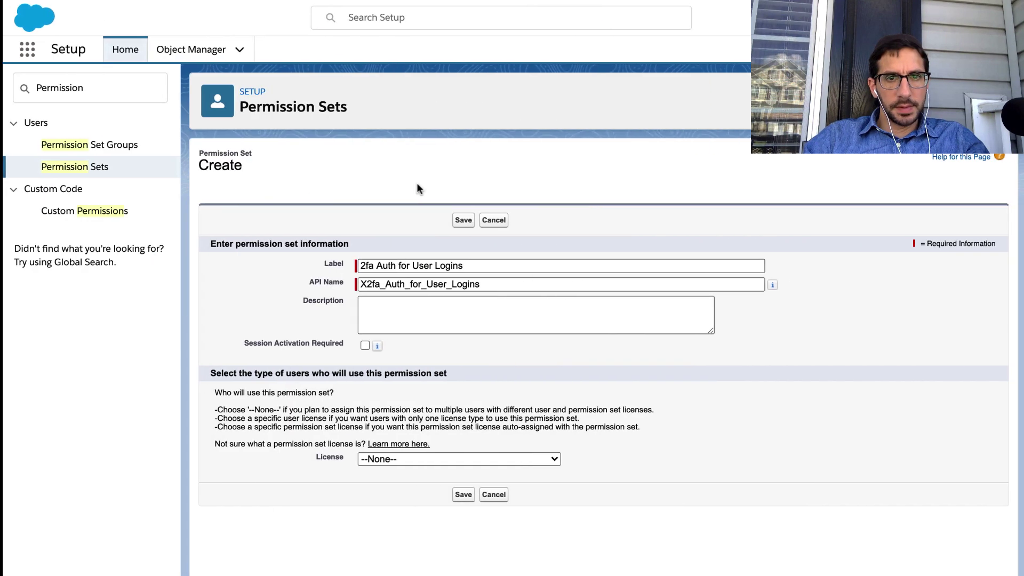
left_click(462, 219)
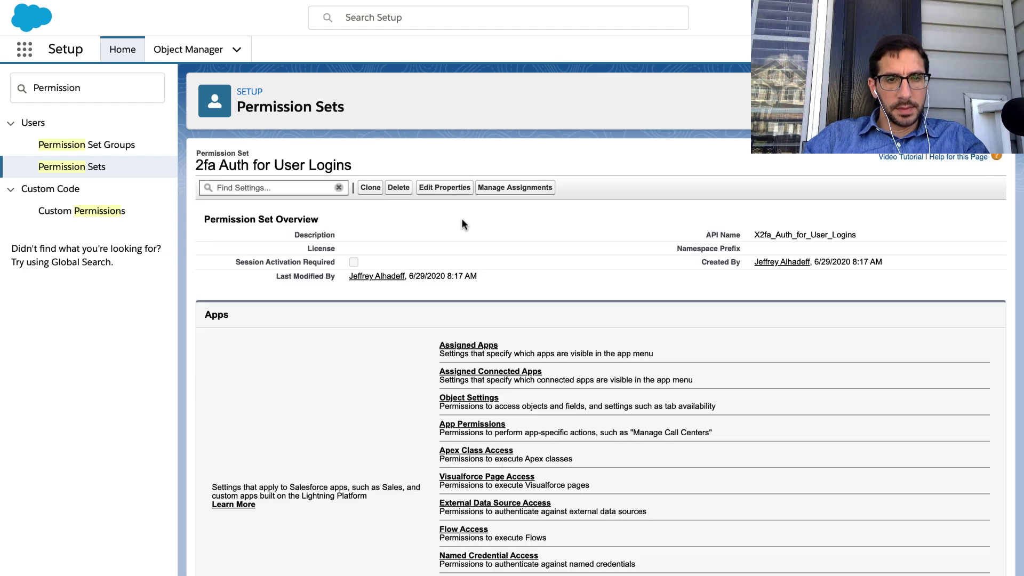
Open the new permission set's System Permissions page.
key("ctrl+Left")
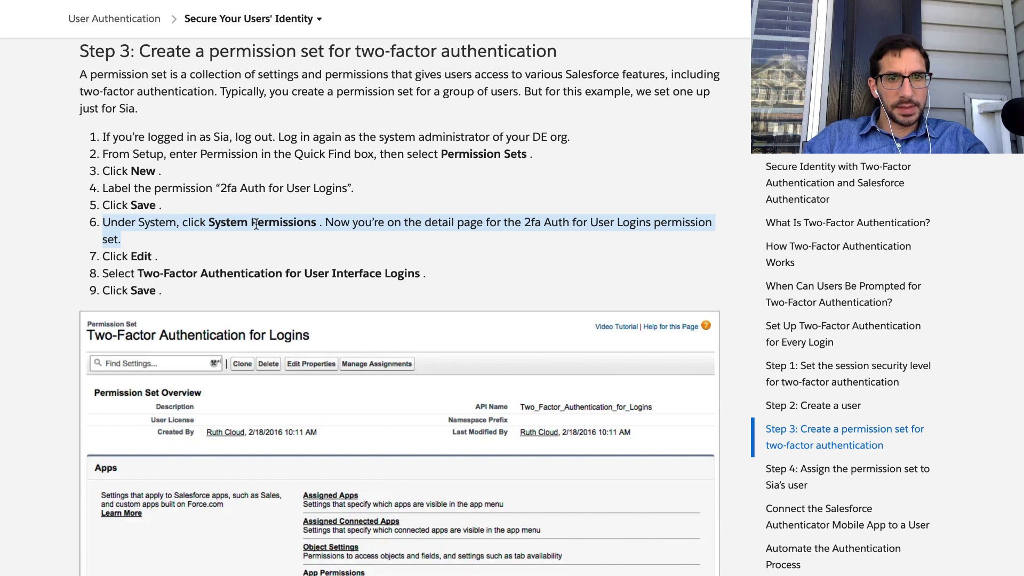
key("ctrl+Right")
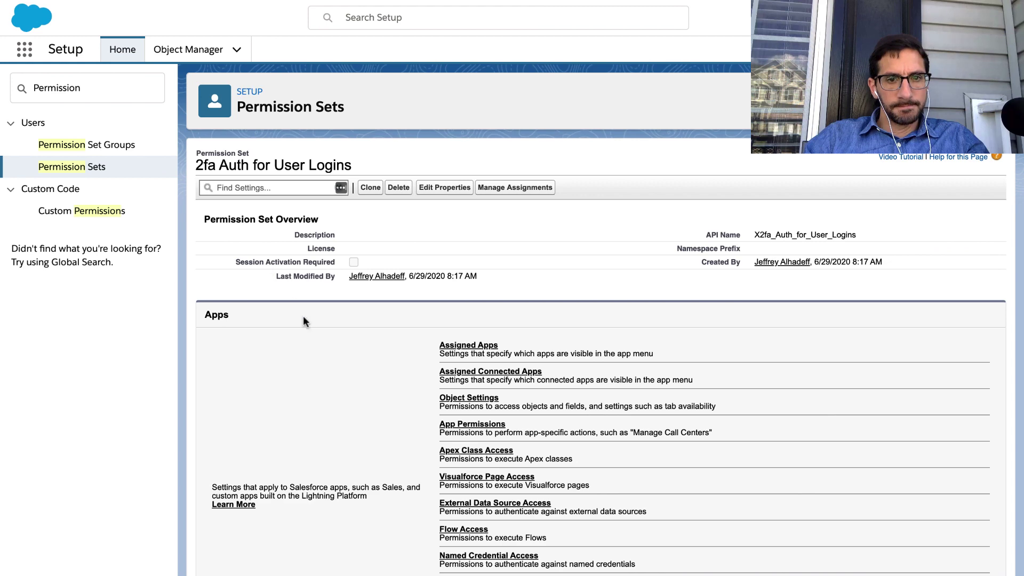
scroll(303, 316, "down", 3)
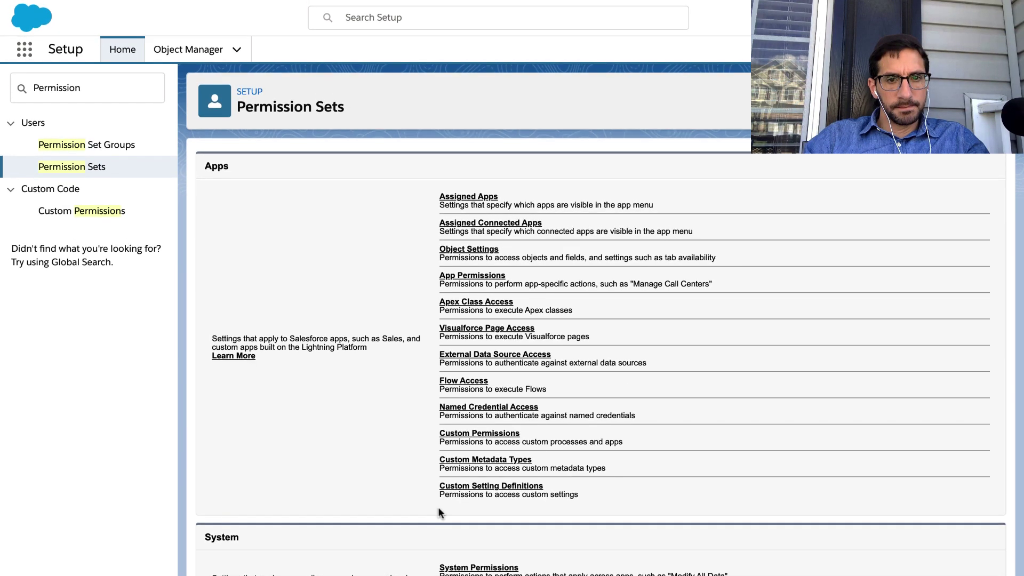
left_click(466, 568)
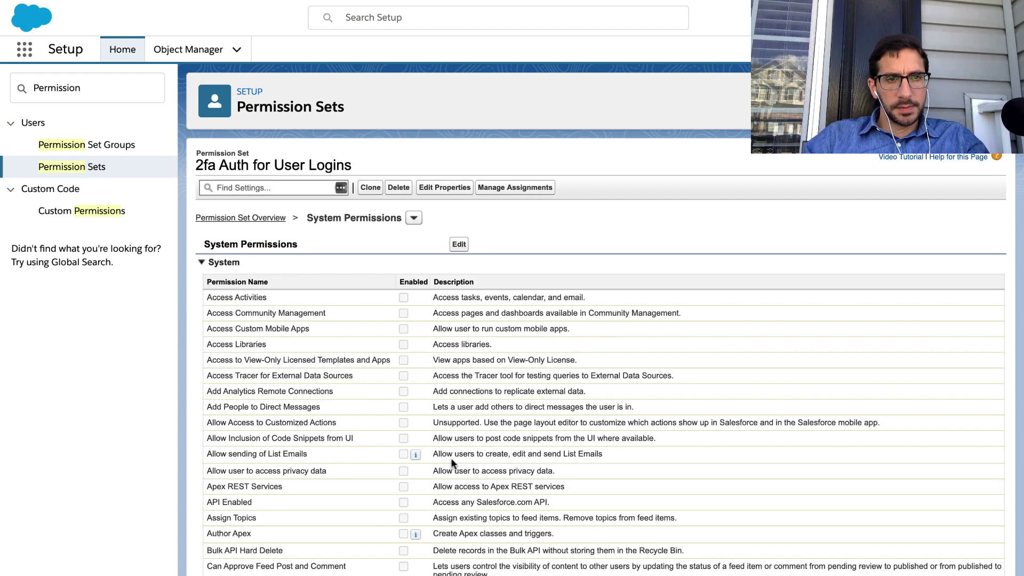
key("ctrl+Left")
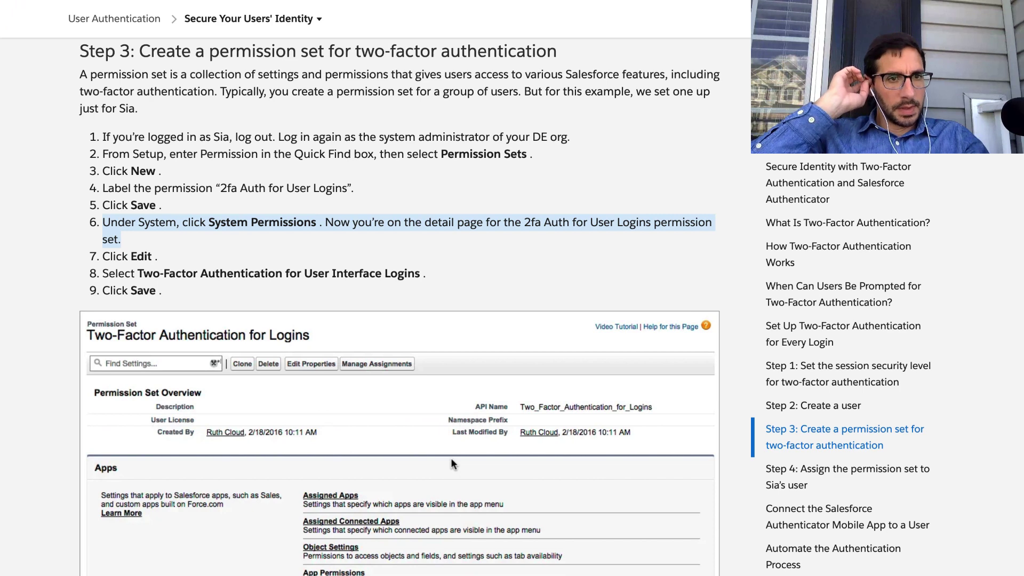
key("ctrl+Right")
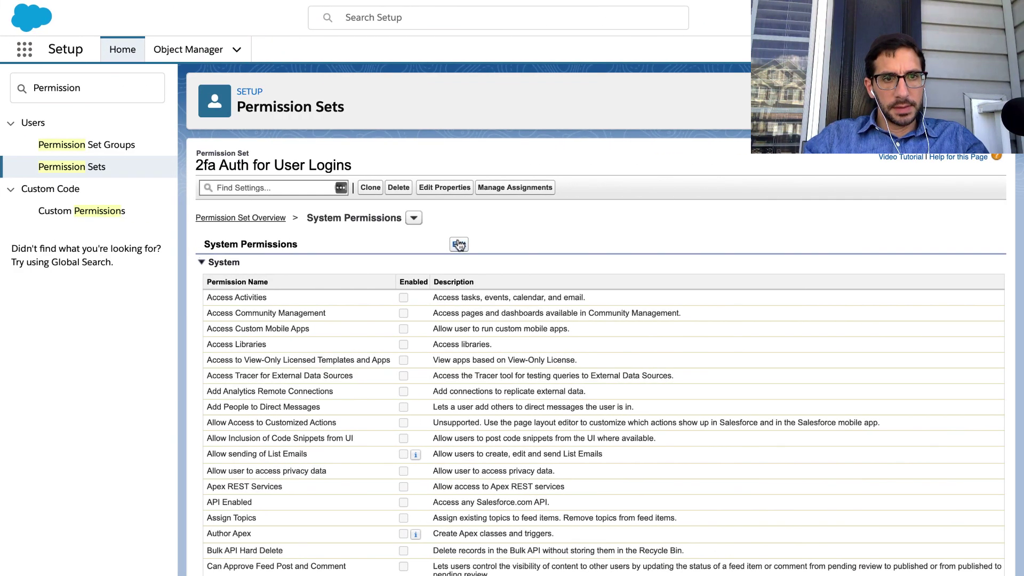
Edit System Permissions, search for 'two', and tick Two-Factor Authentication for User Interface Logins.
left_click(460, 244)
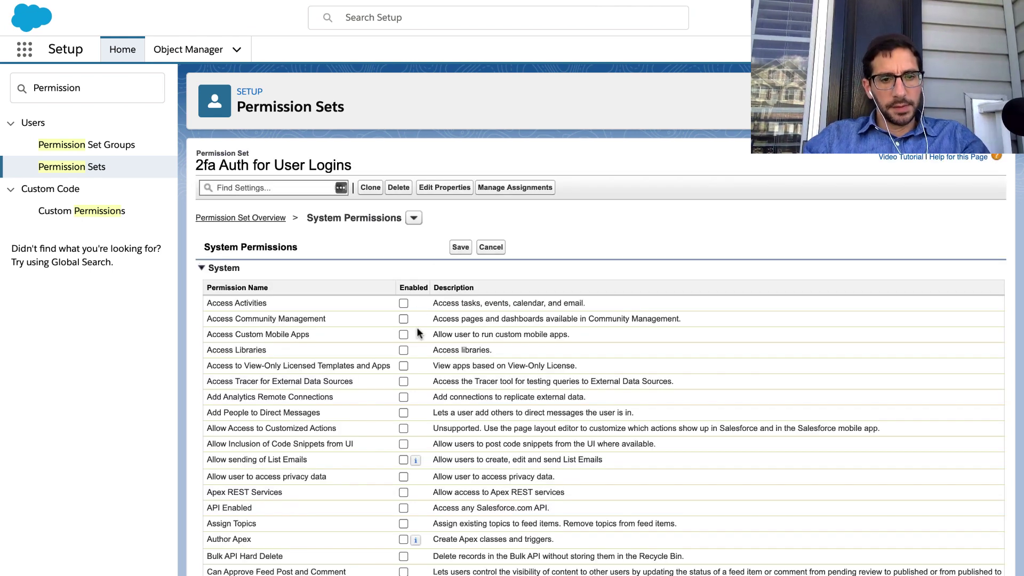
key("super+f")
type("two")
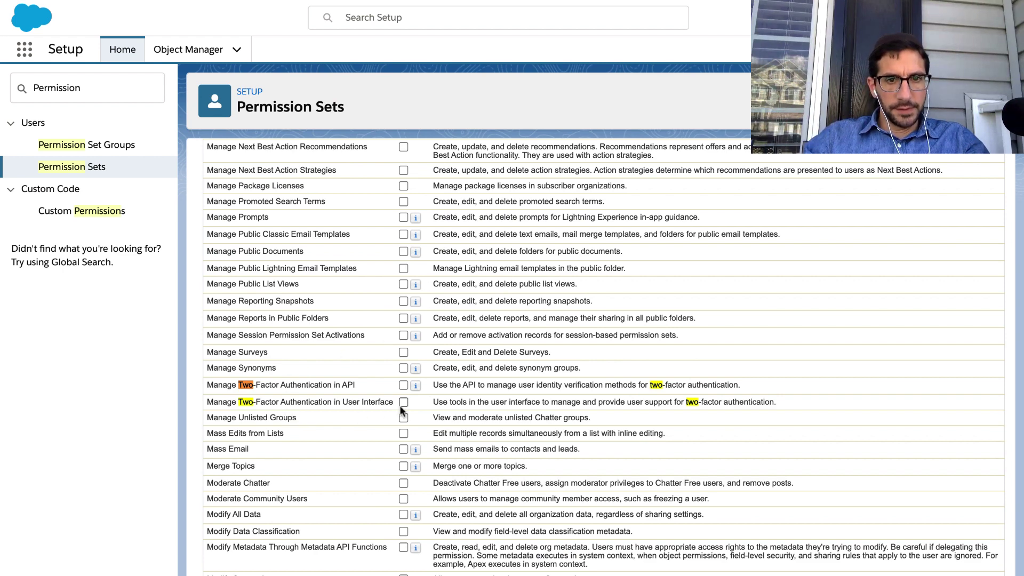
key("ctrl+Left")
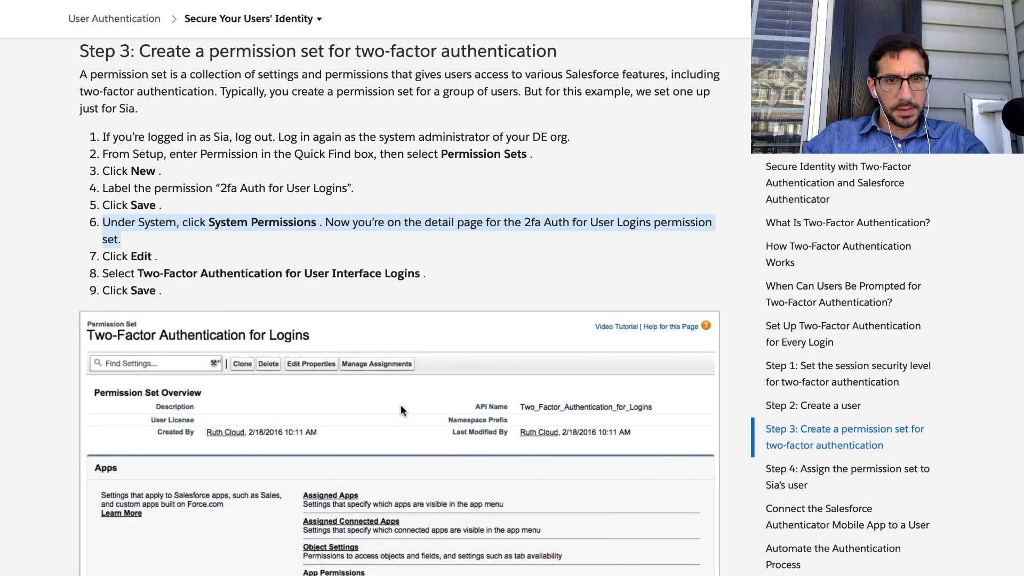
key("ctrl+Right")
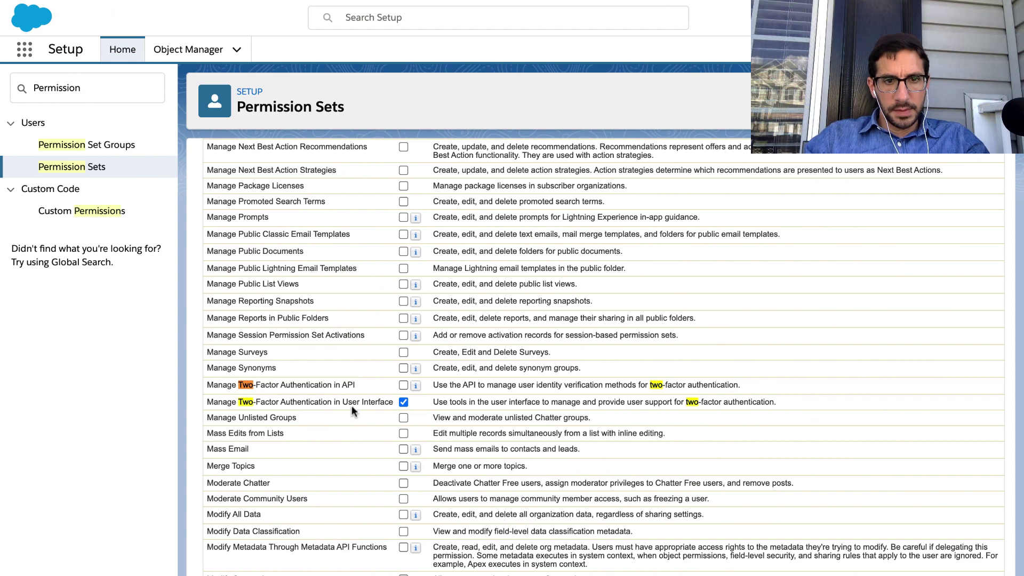
scroll(390, 412, "down", 3)
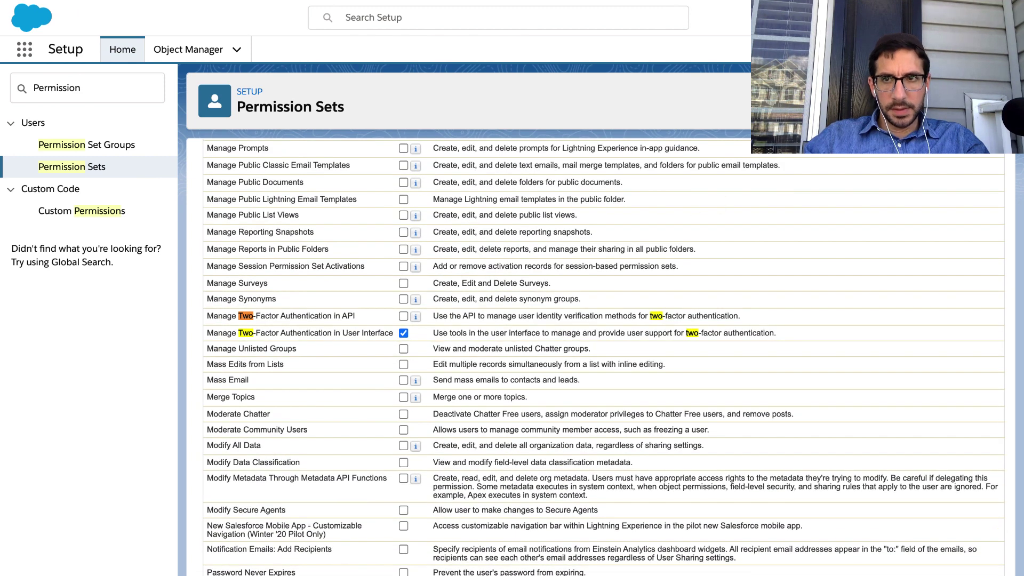
key("Return")
key("Return")
key("Return")
key("Return")
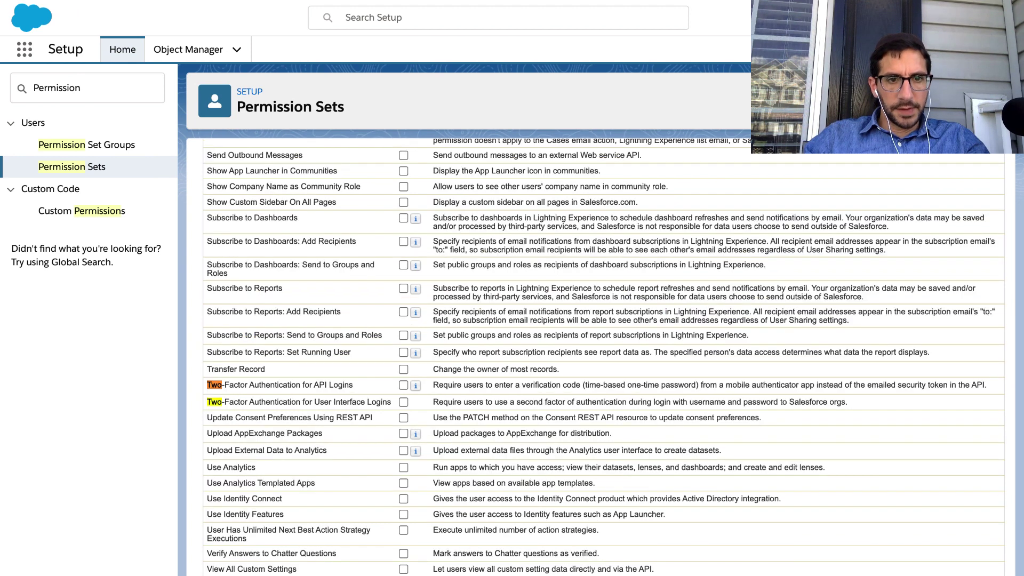
left_click(404, 402)
Review the descriptions of the two-factor login and manage two-factor permissions.
key("Return")
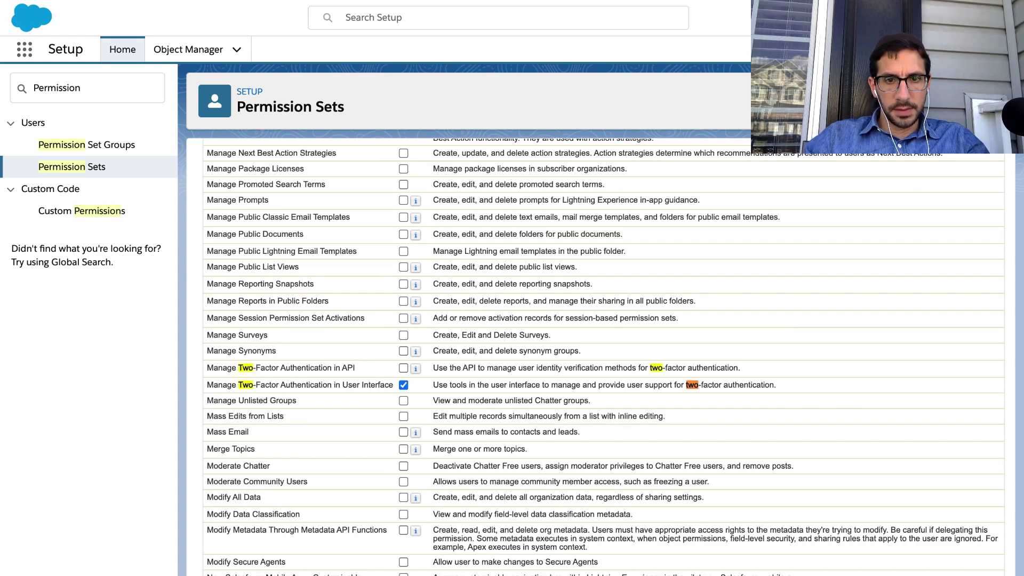
key("shift+Return")
key("shift+Return")
key("shift+Return")
key("shift+Return")
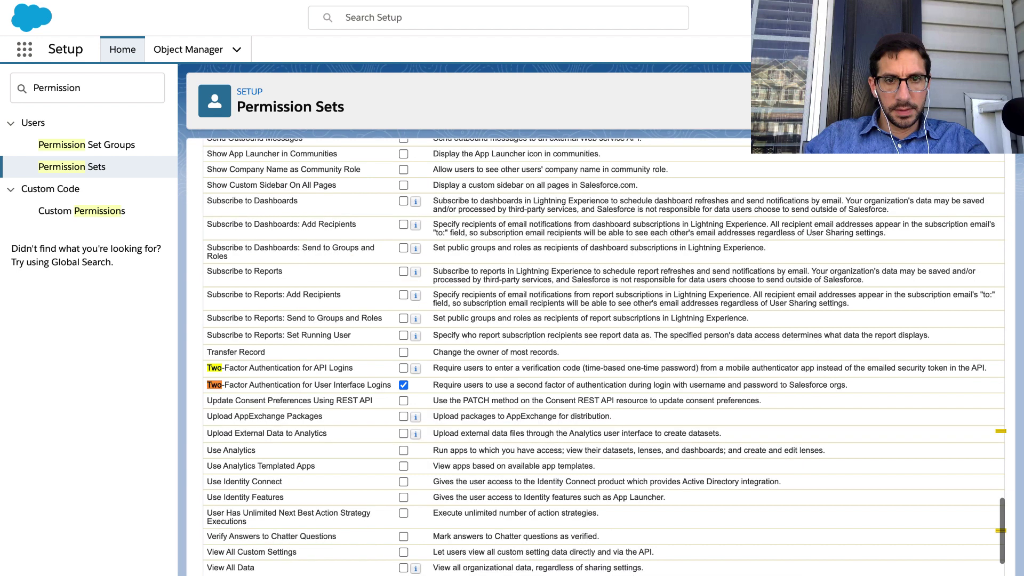
key("shift+Return")
key("shift+Return")
key("shift+Return")
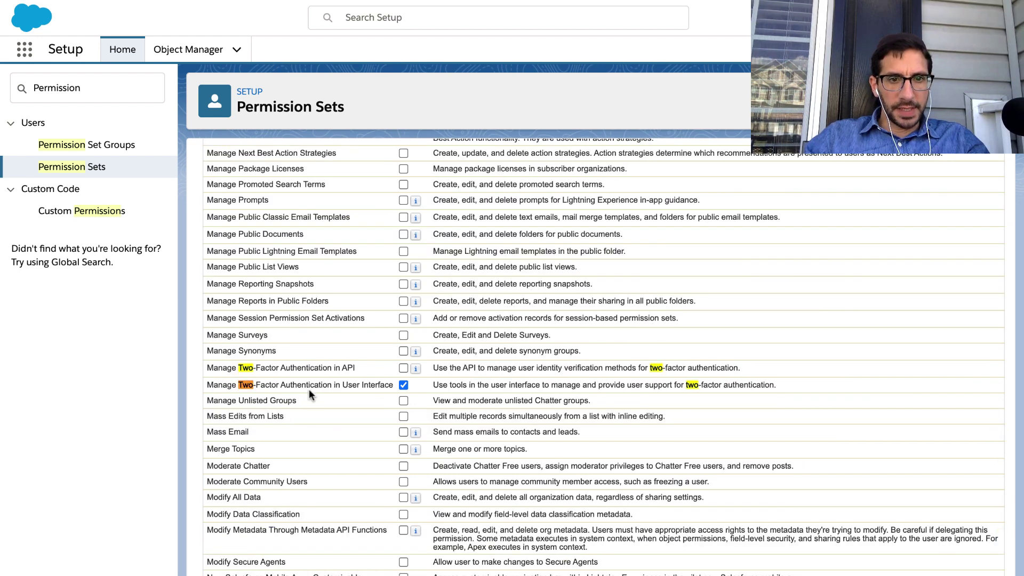
scroll(401, 384, "down", 15)
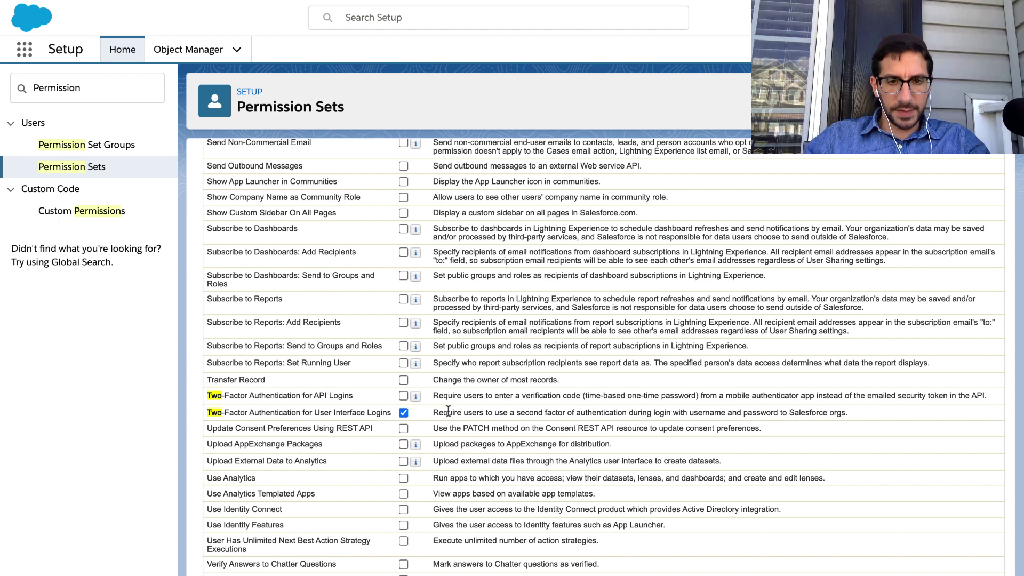
left_click_drag(435, 415, 816, 412)
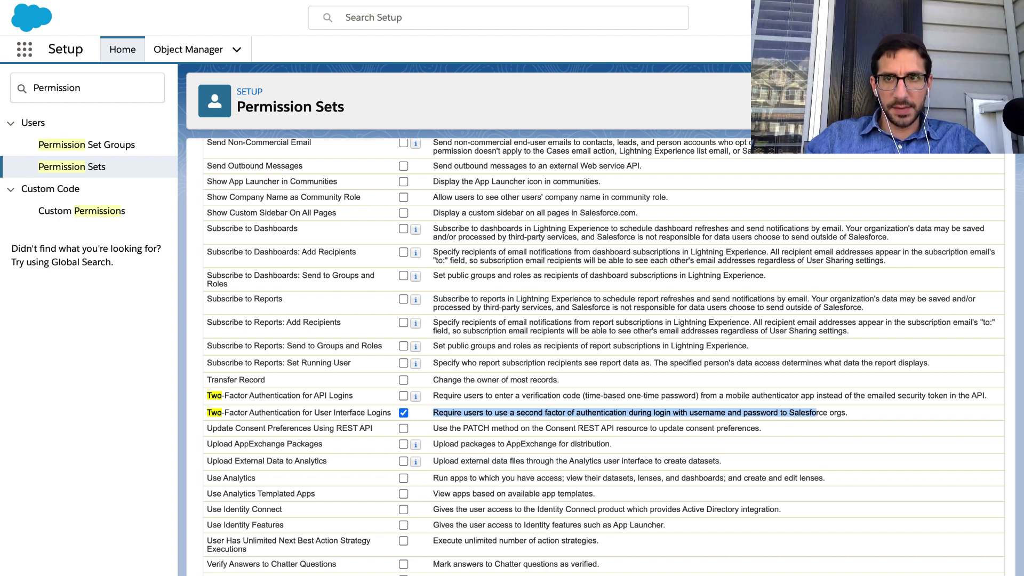
key("Escape")
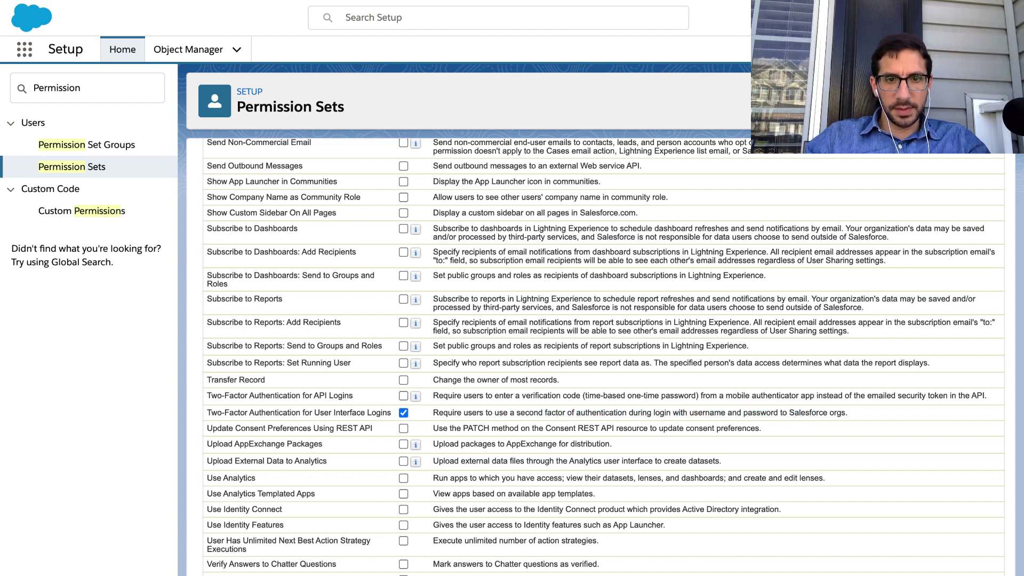
key("Return")
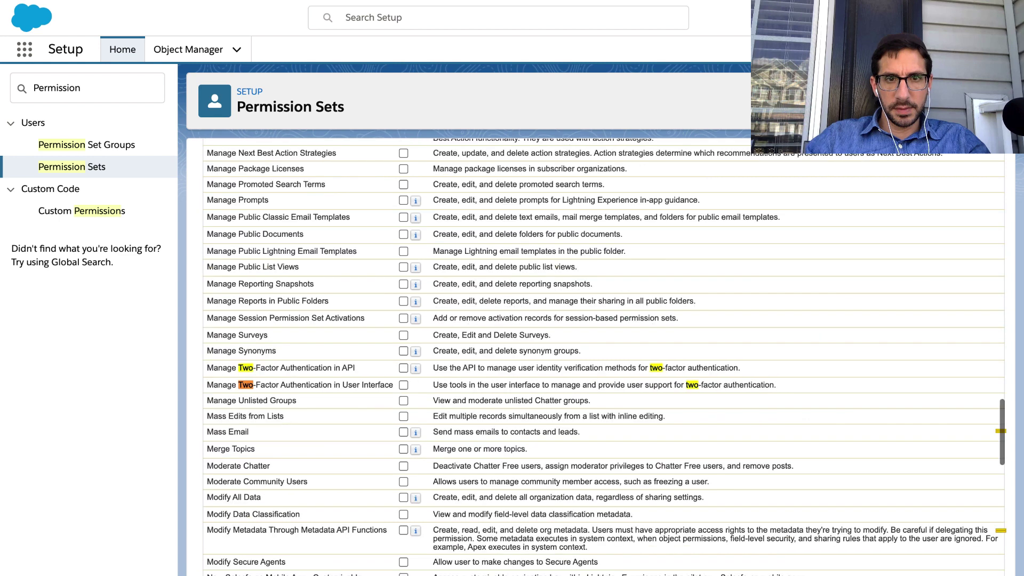
triple_click(501, 388)
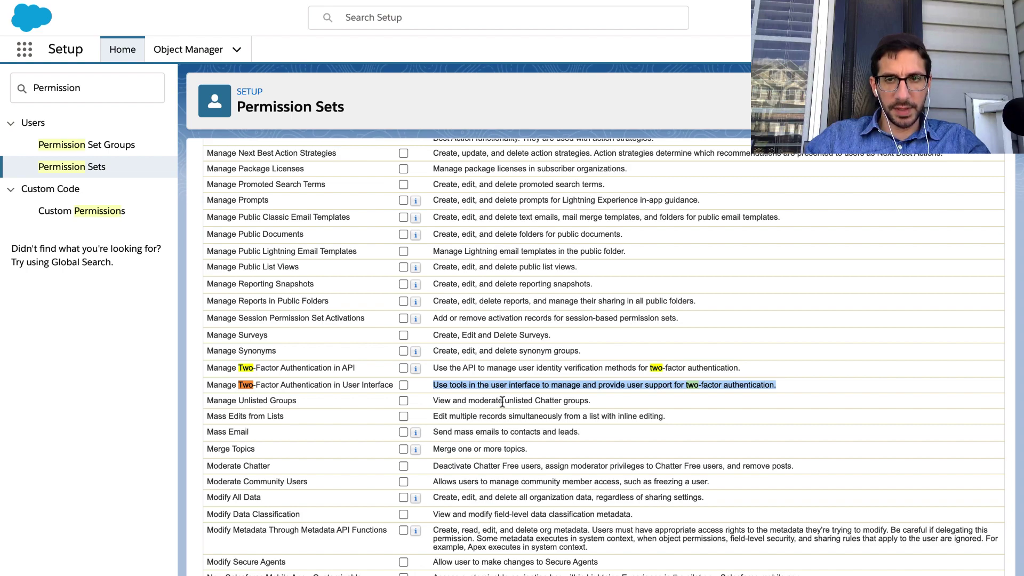
scroll(502, 401, "down", 15)
key("ctrl+Left")
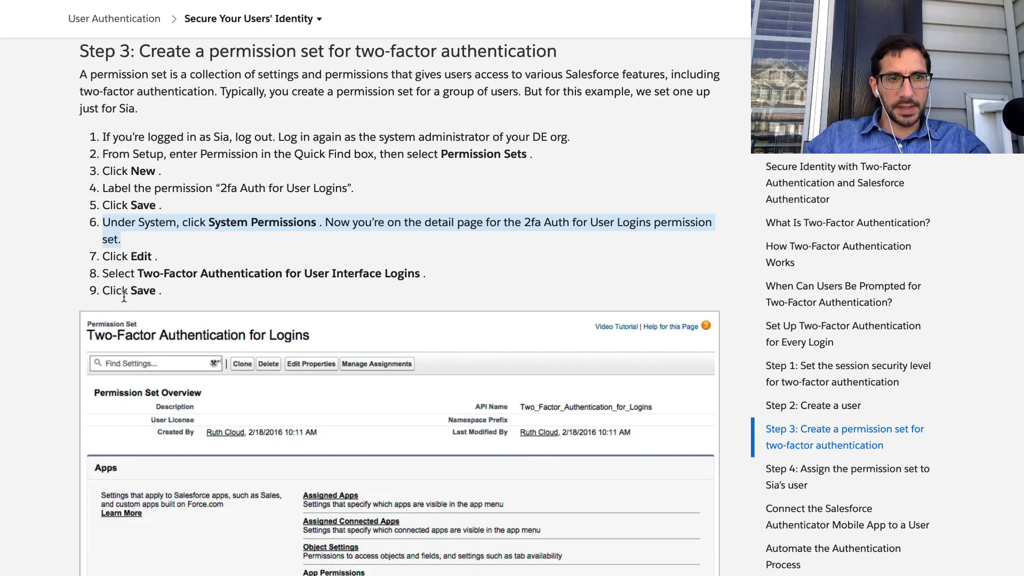
key("ctrl+Right")
scroll(278, 235, "up", 20)
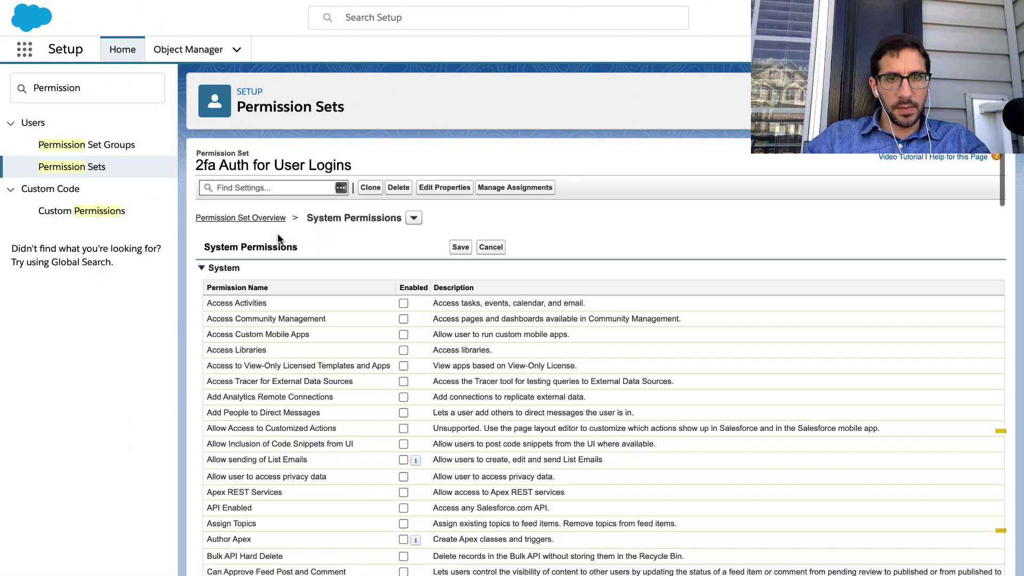
Save the system permission change and confirm it in the Permission Changes Confirmation dialog.
left_click(461, 248)
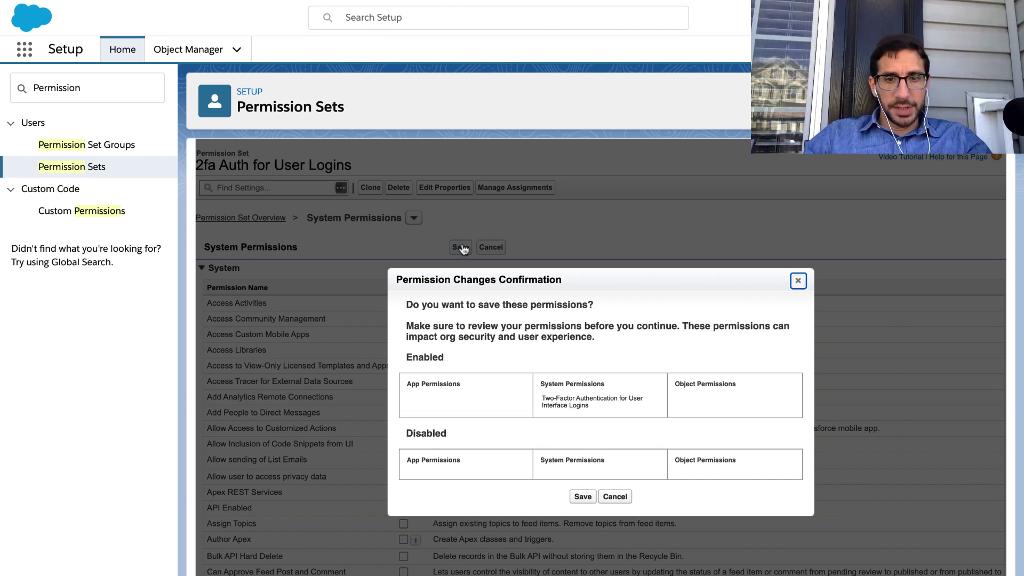
key("ctrl+Left")
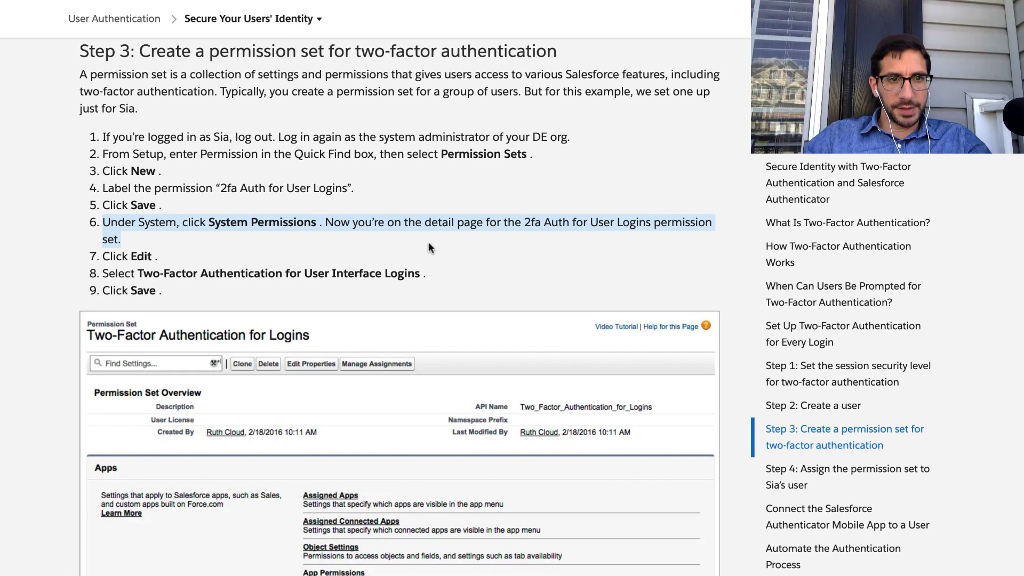
triple_click(343, 282)
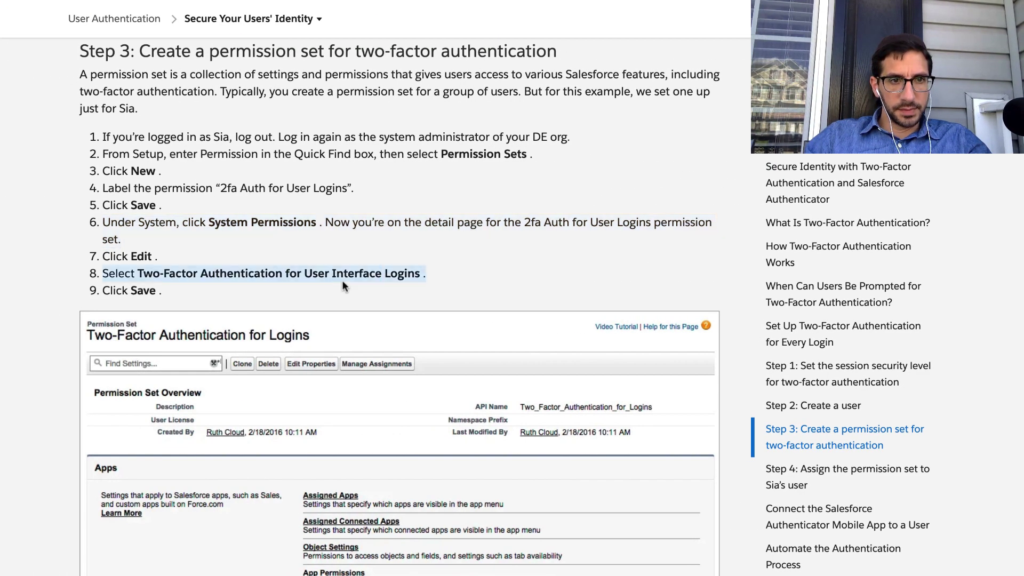
scroll(343, 281, "down", 1)
scroll(343, 283, "down", 10)
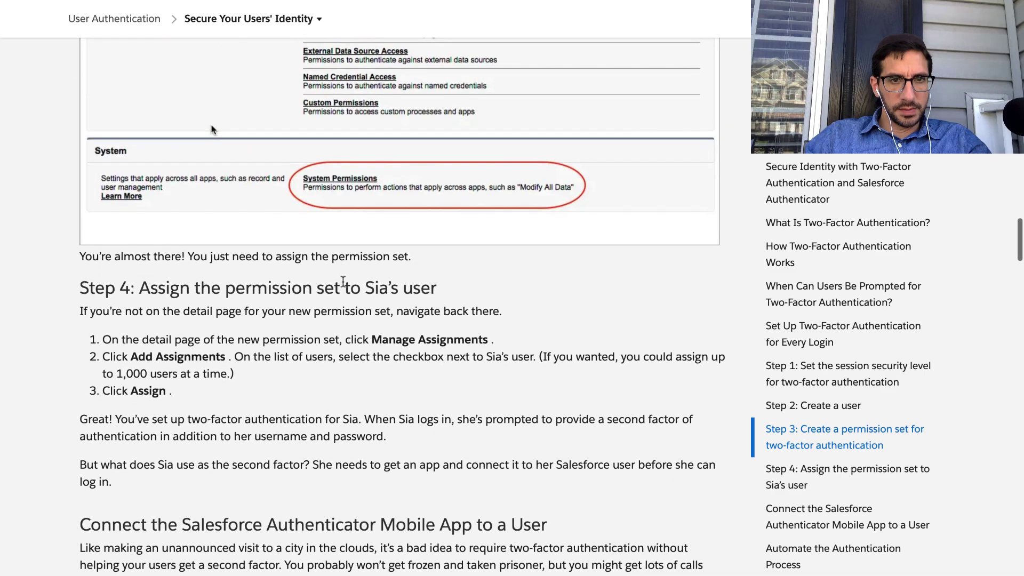
scroll(343, 281, "down", 1)
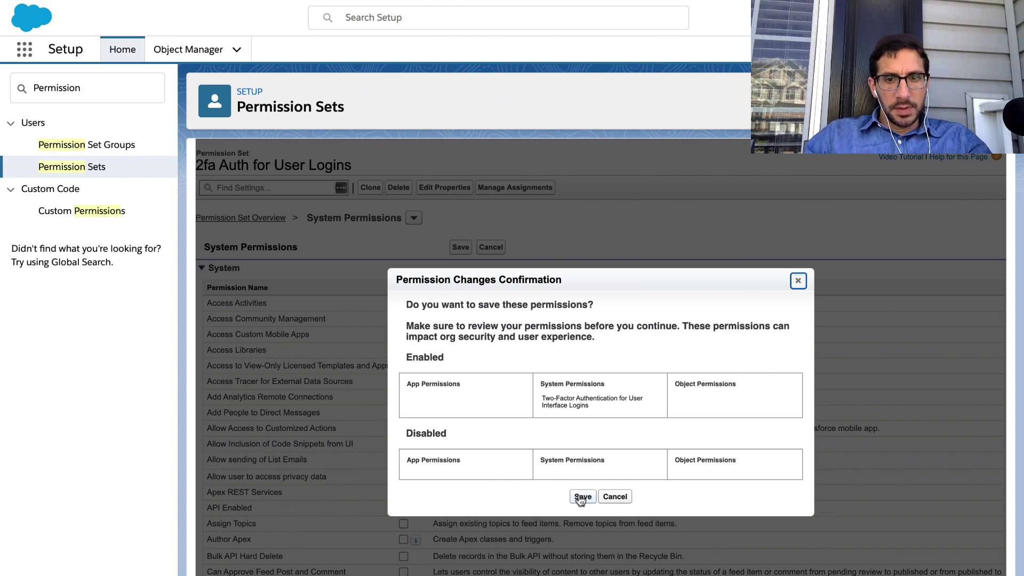
left_click(580, 498)
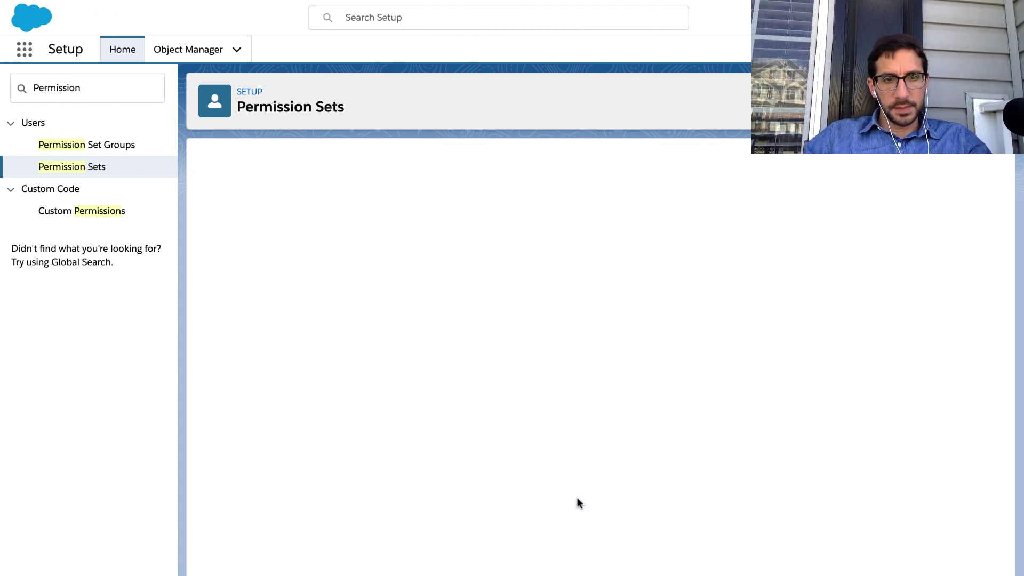
key("ctrl+Left")
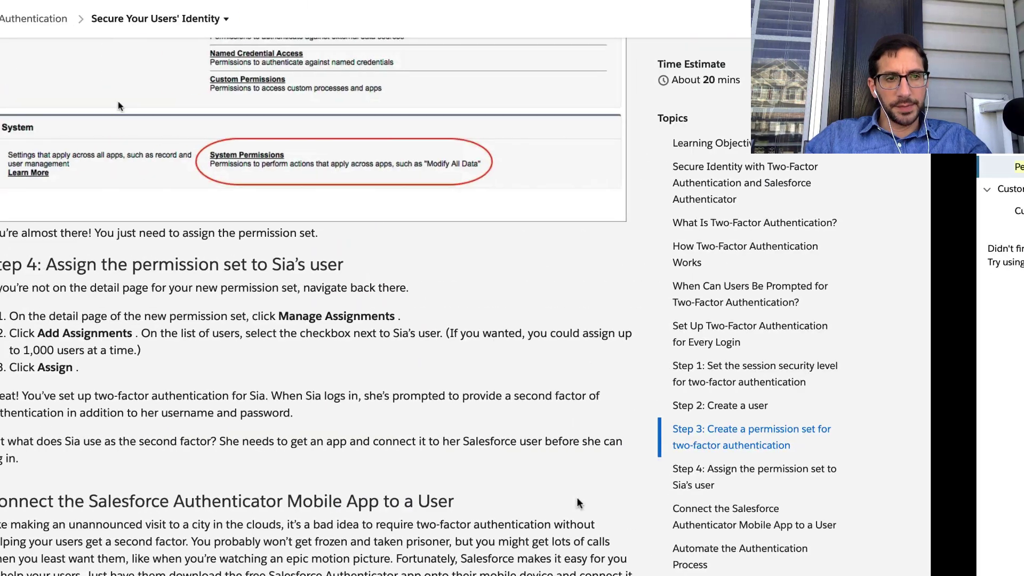
triple_click(268, 263)
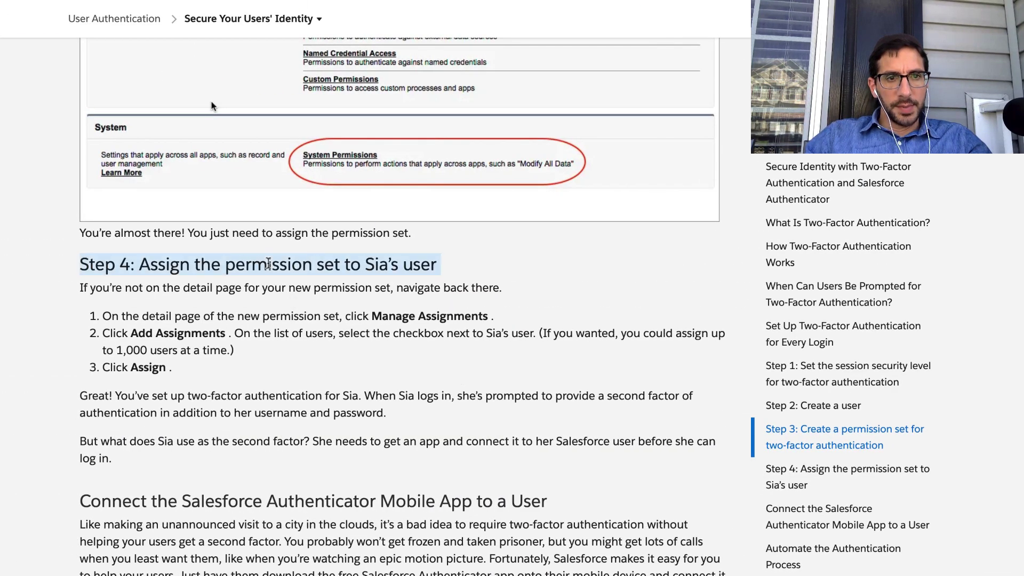
scroll(269, 262, "down", 4)
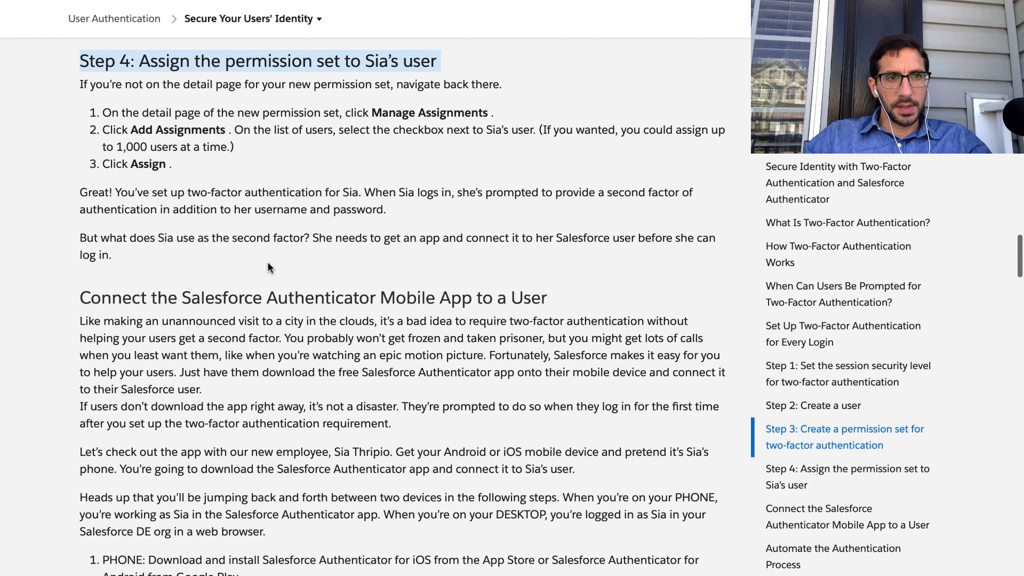
triple_click(231, 86)
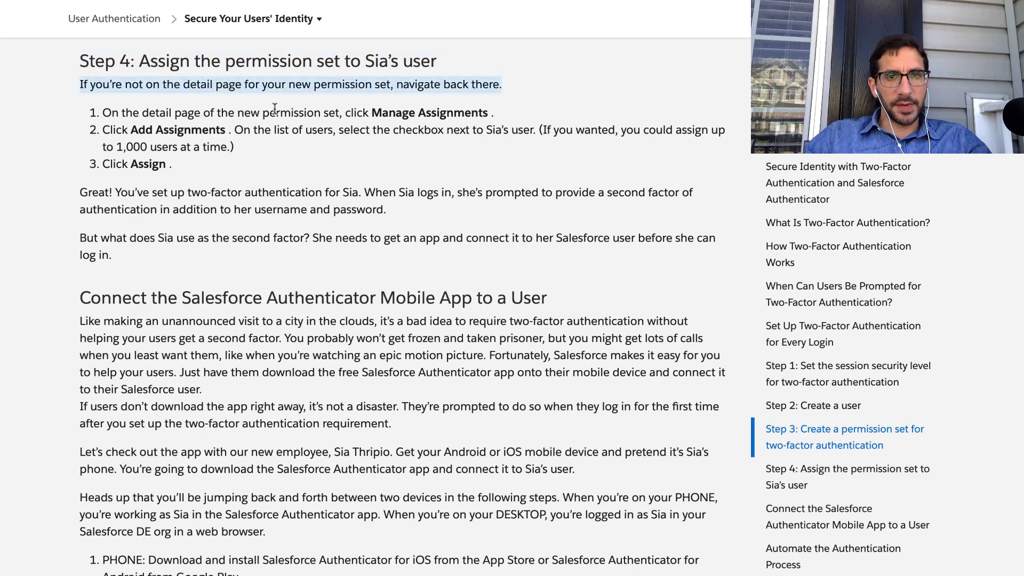
key("ctrl+Right")
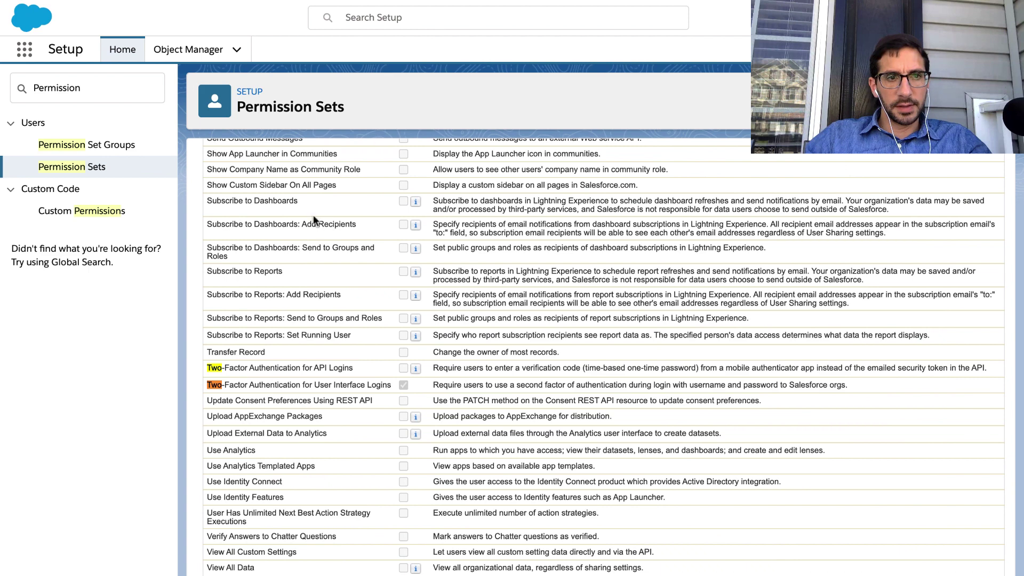
Open 2fa Auth for User Logins from Permission Sets and go to Manage Assignments.
left_click(85, 168)
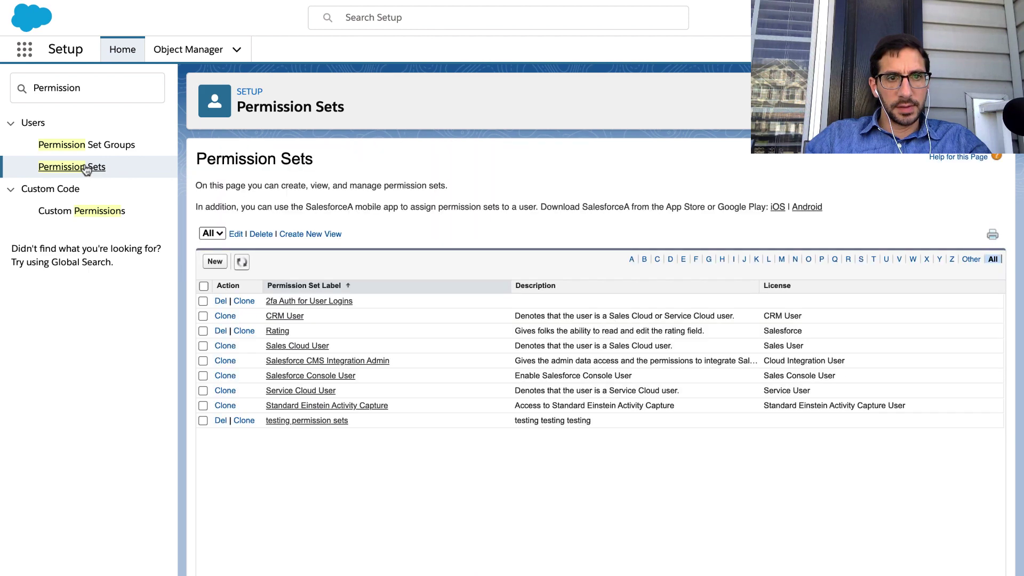
left_click(294, 302)
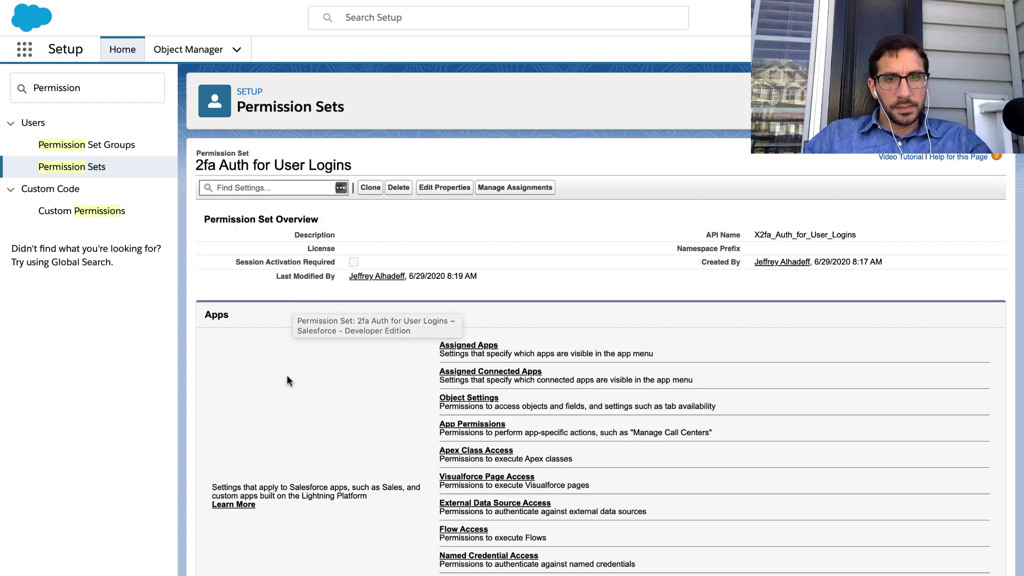
key("ctrl+Left")
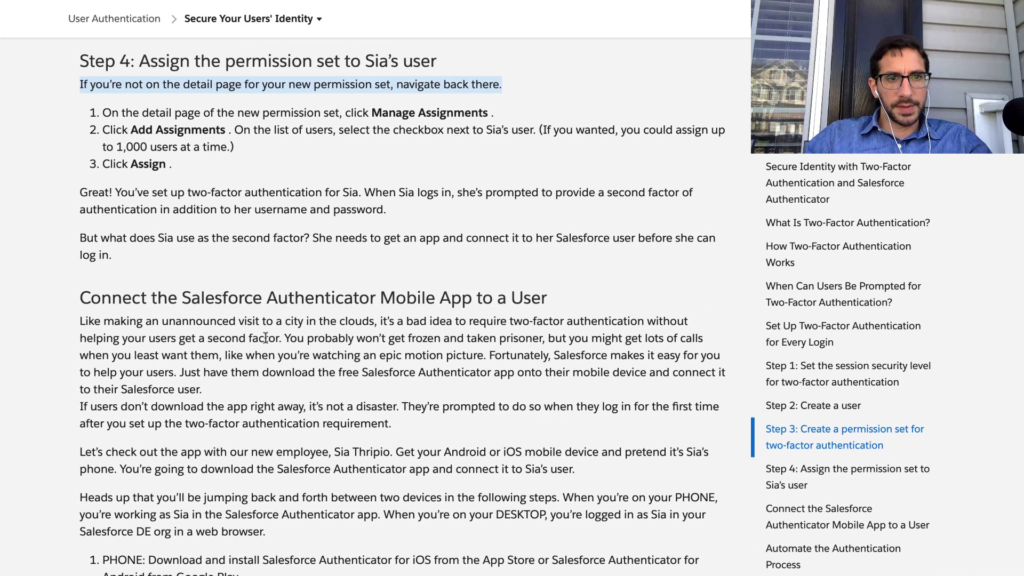
triple_click(292, 115)
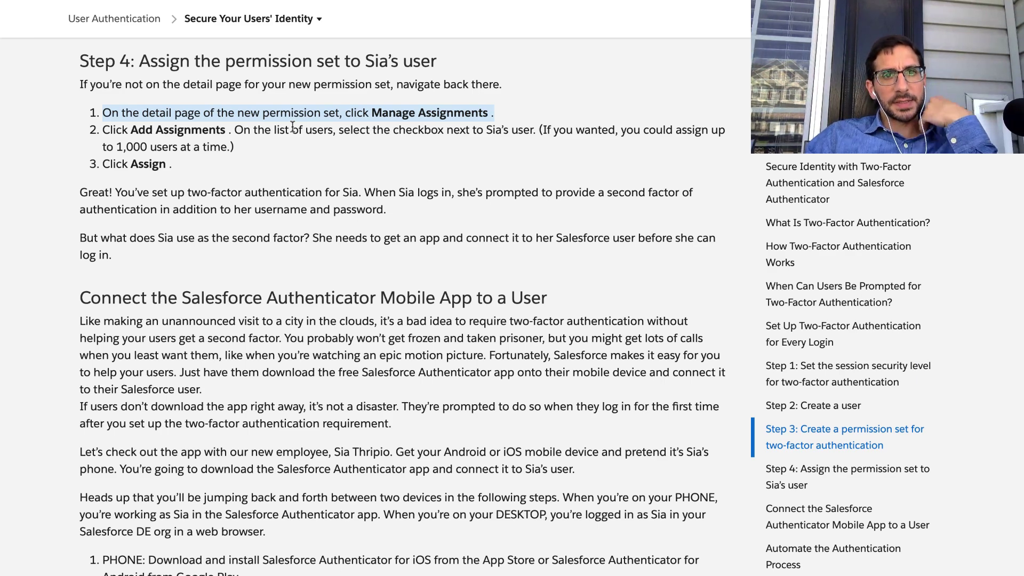
key("ctrl+Right")
left_click(528, 187)
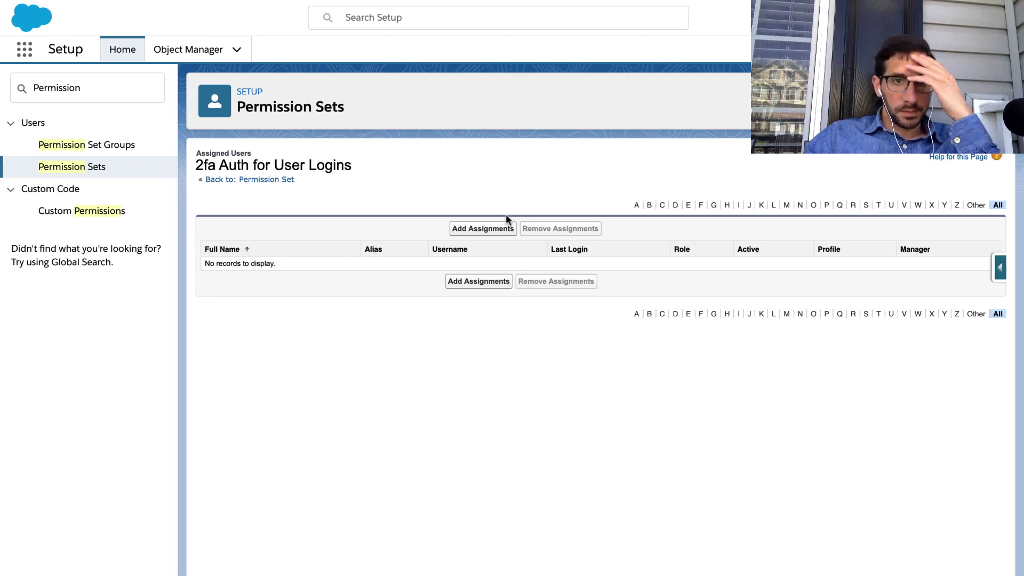
Assign 2fa Auth for User Logins to the new user and finish on Assigned Users.
left_click(493, 227)
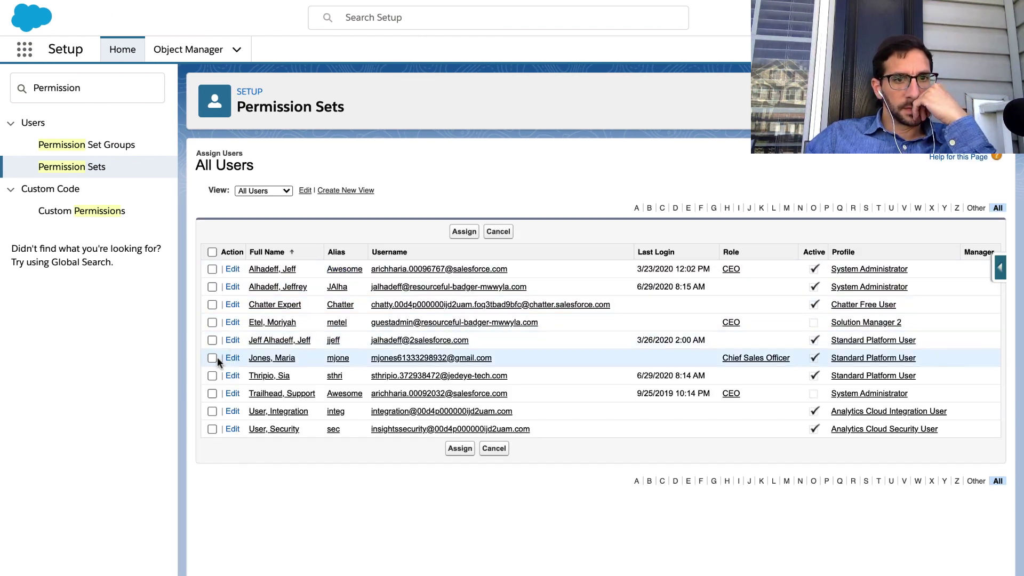
key("ctrl+Left")
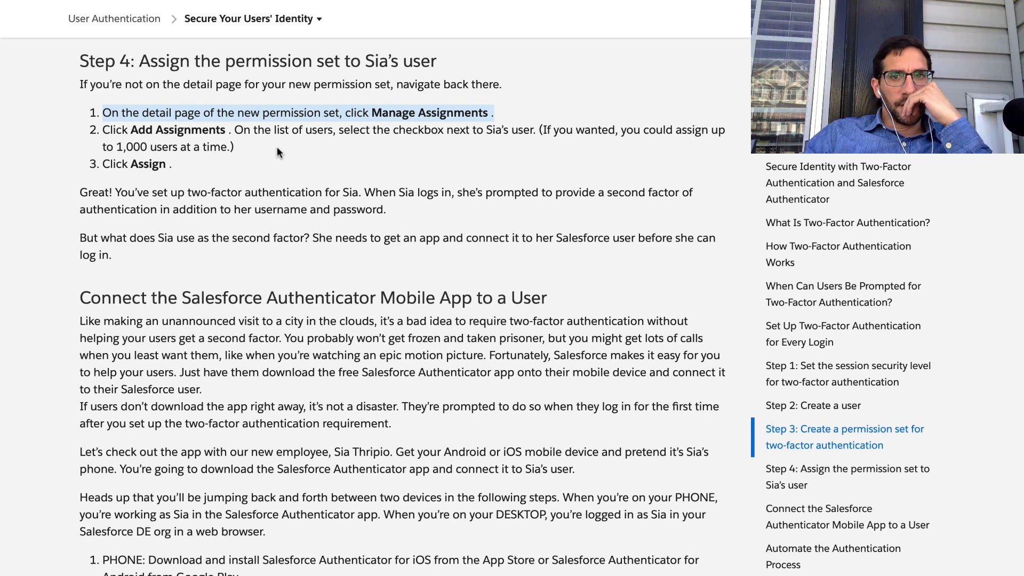
left_click(158, 175)
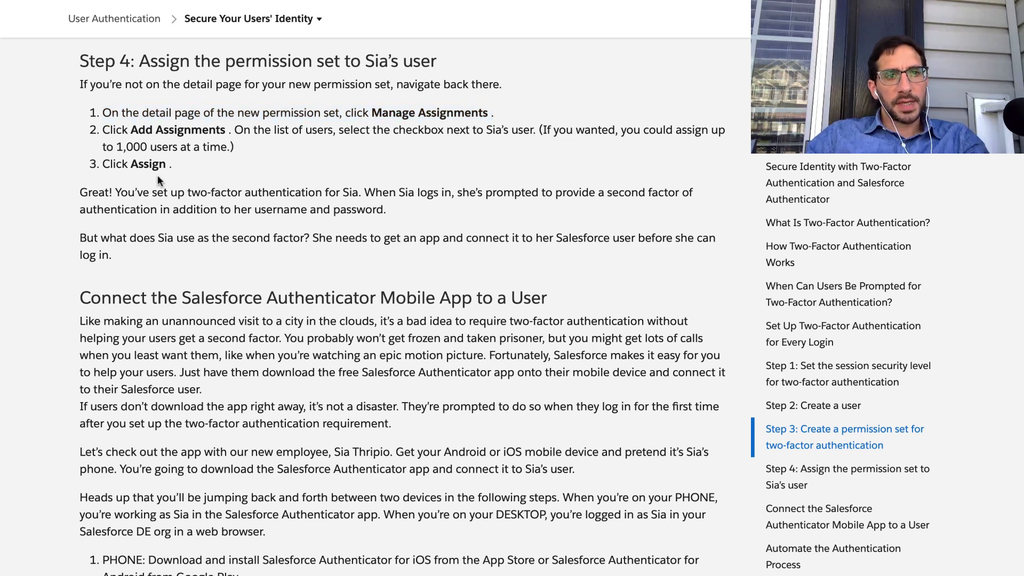
key("ctrl+Right")
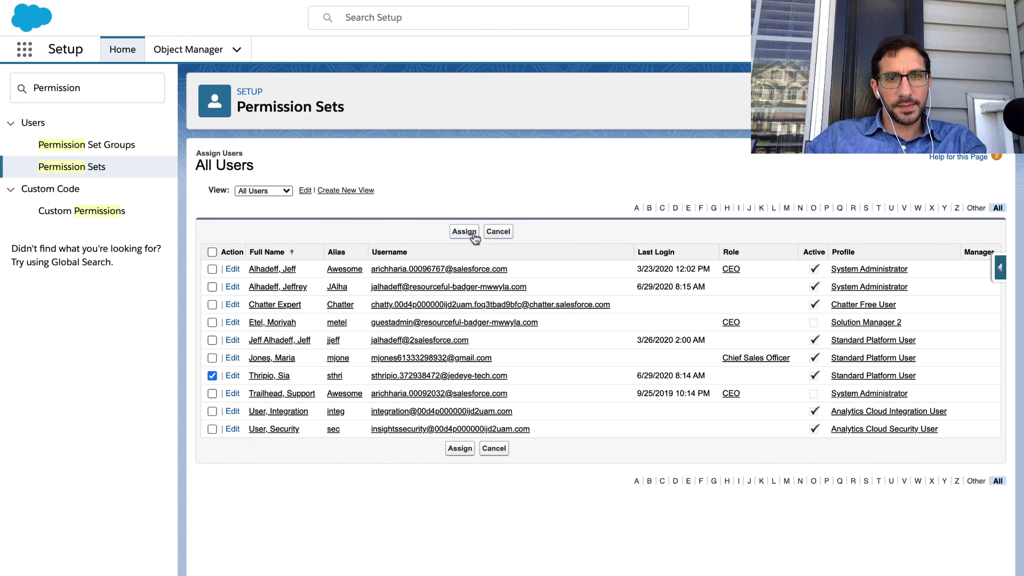
left_click(472, 232)
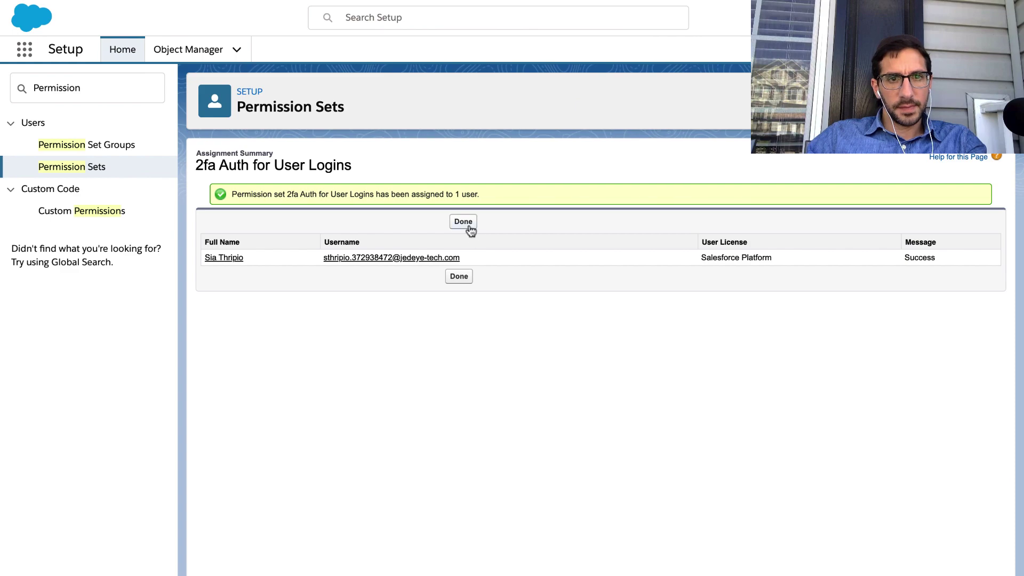
key("ctrl+Left")
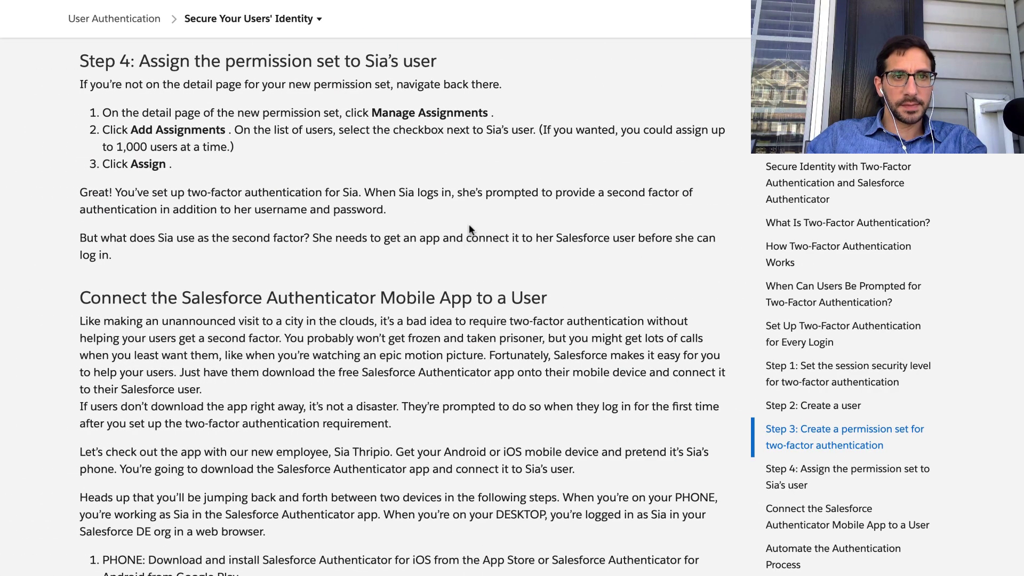
key("ctrl+Right")
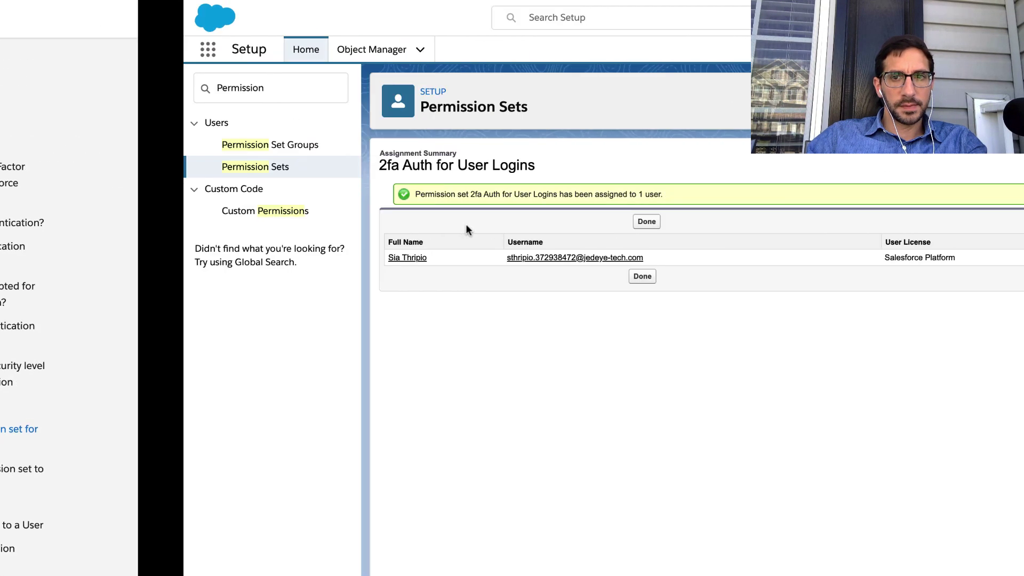
left_click(474, 222)
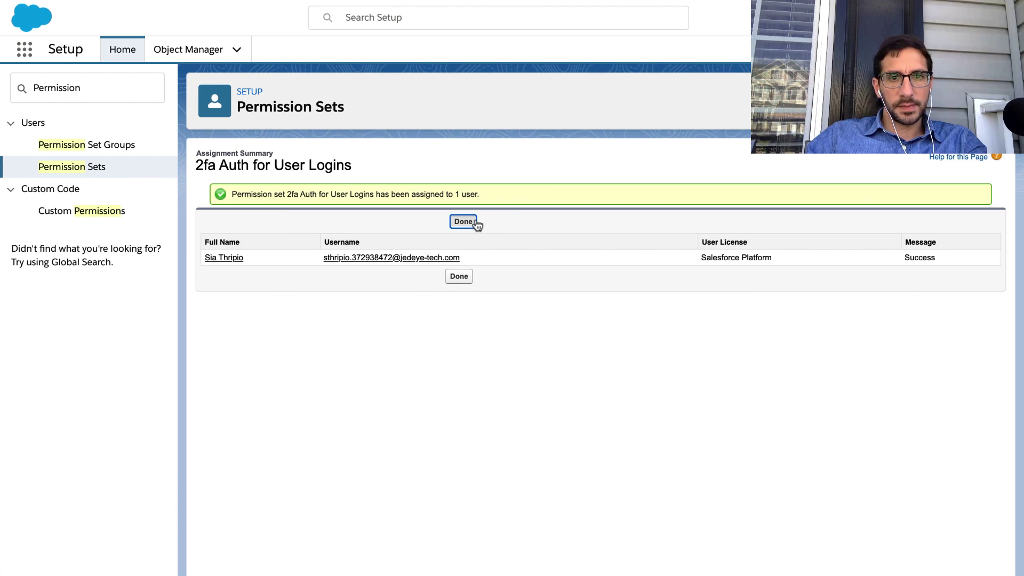
key("ctrl+Left")
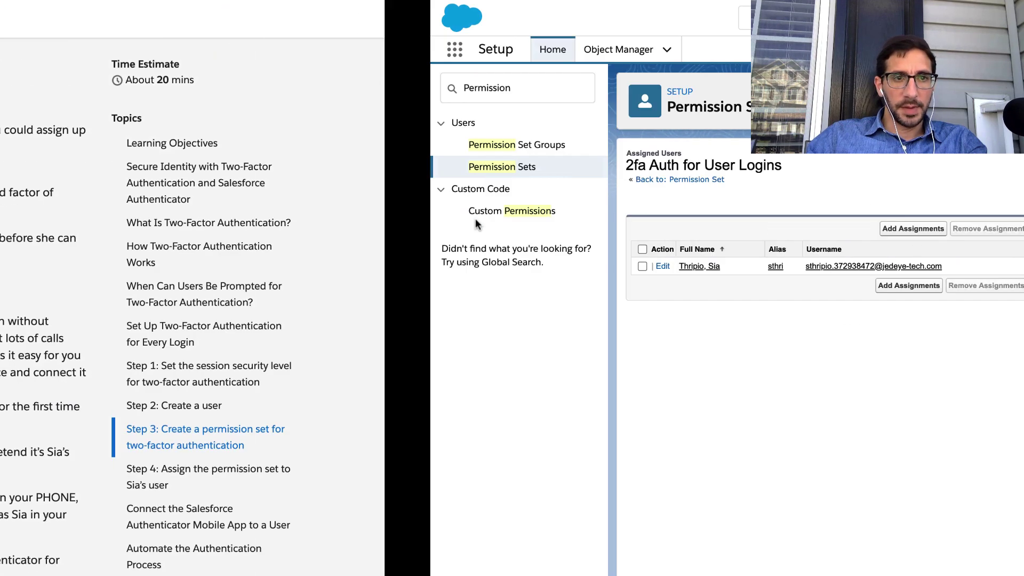
triple_click(156, 160)
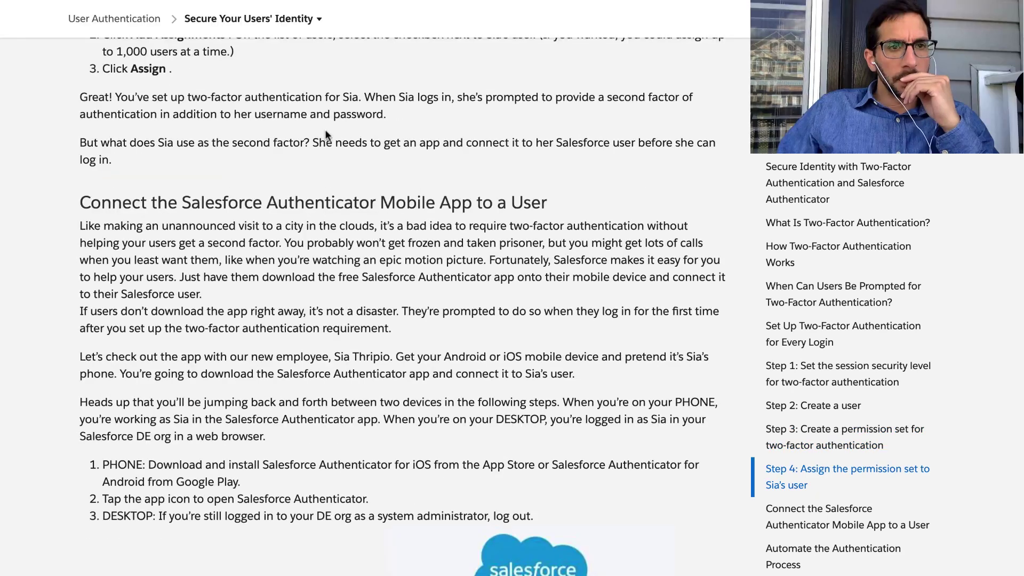
triple_click(315, 105)
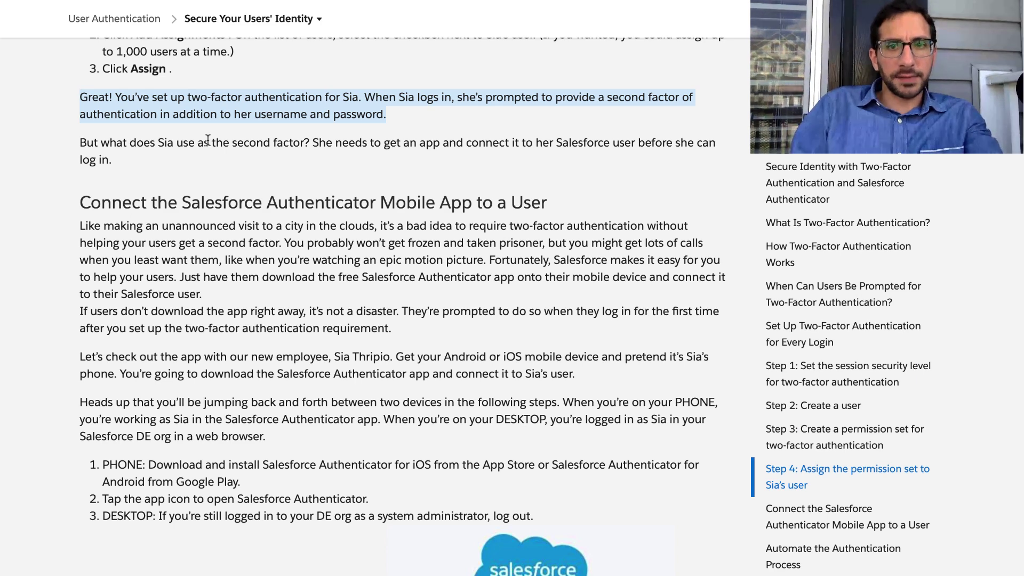
double_click(149, 149)
triple_click(148, 149)
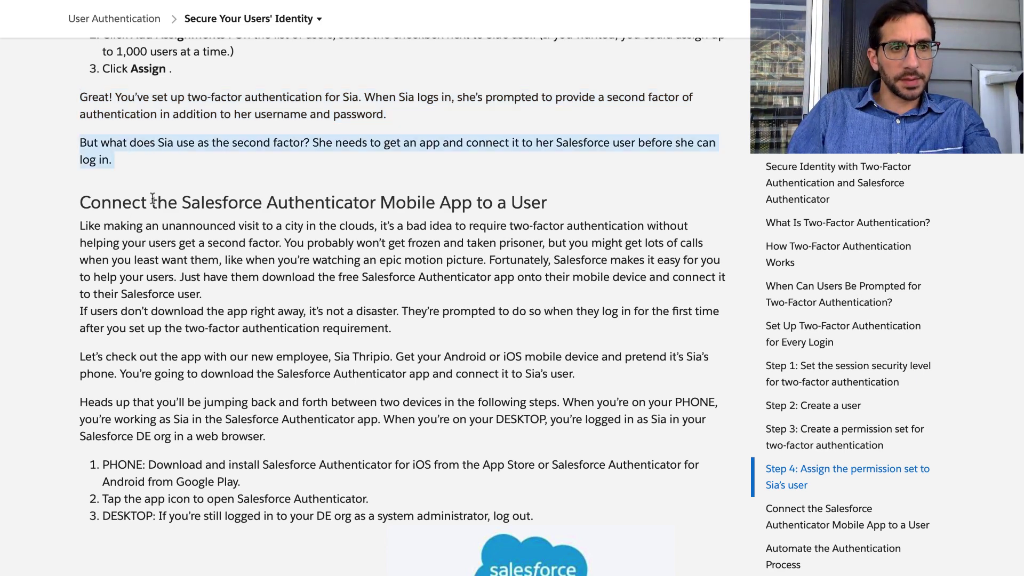
scroll(152, 197, "down", 3)
double_click(167, 102)
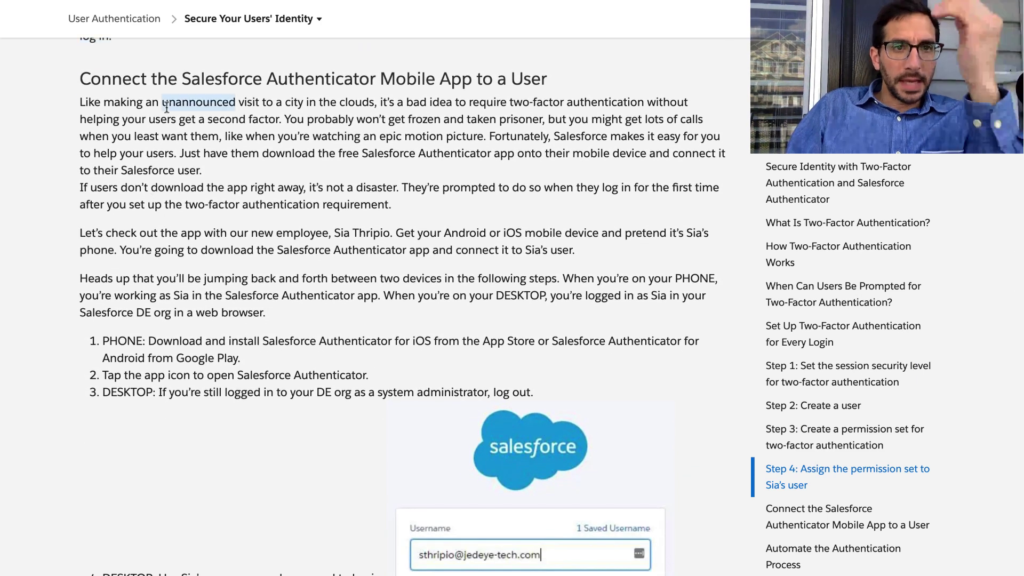
triple_click(169, 79)
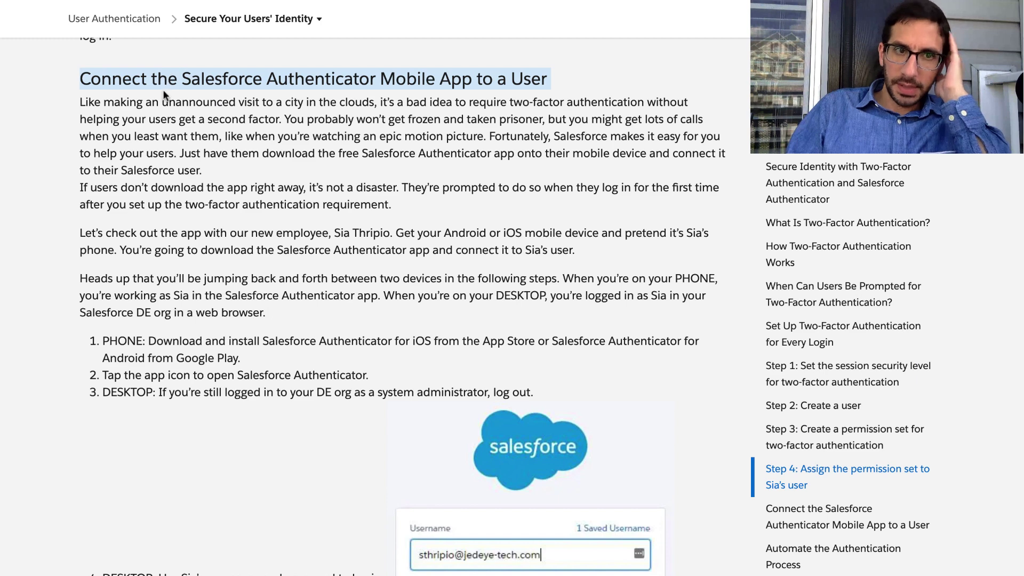
triple_click(165, 102)
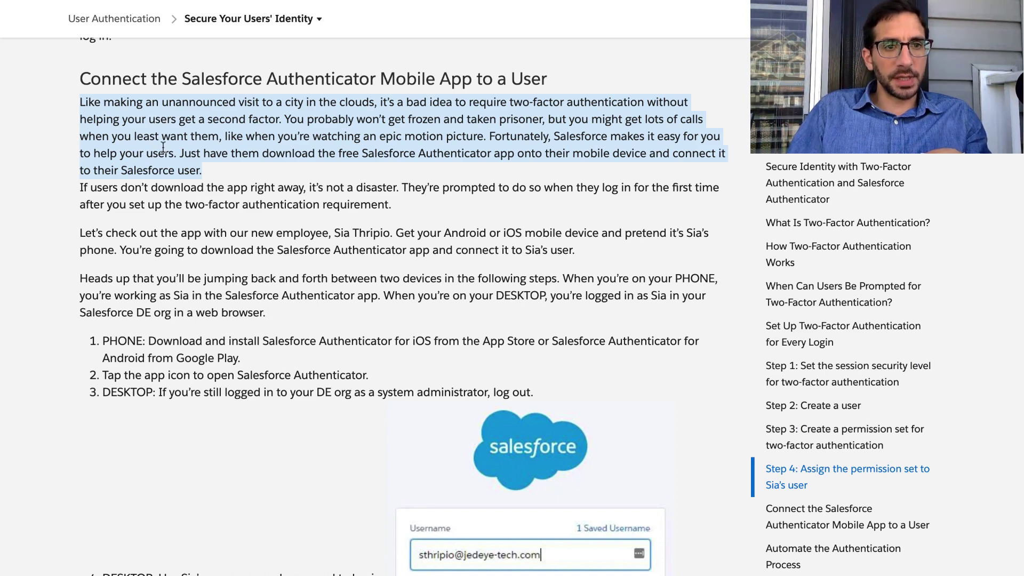
double_click(189, 204)
triple_click(190, 205)
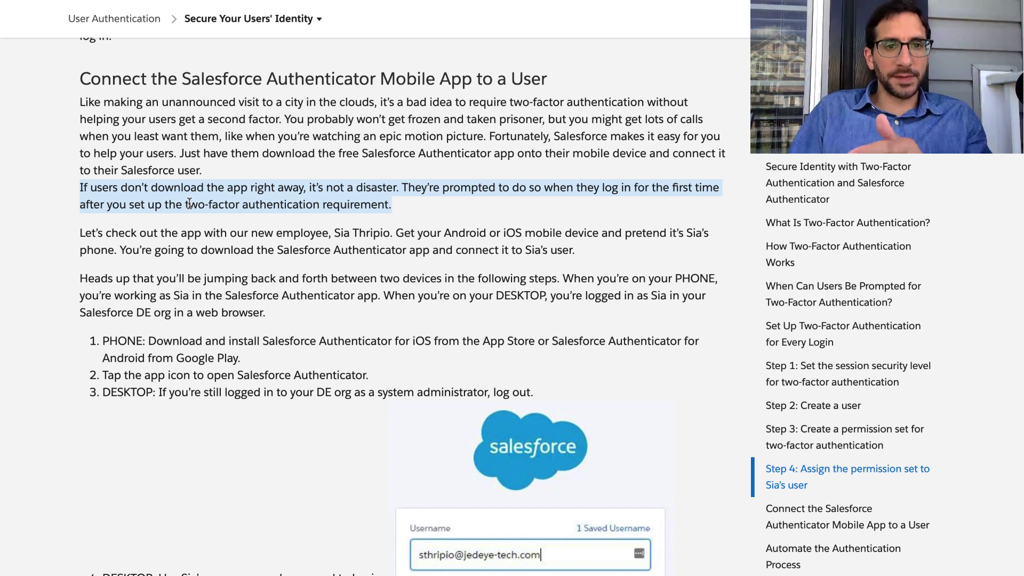
scroll(189, 204, "down", 3)
Read the new-employee example and steps for connecting Salesforce Authenticator on two devices.
left_click(187, 153)
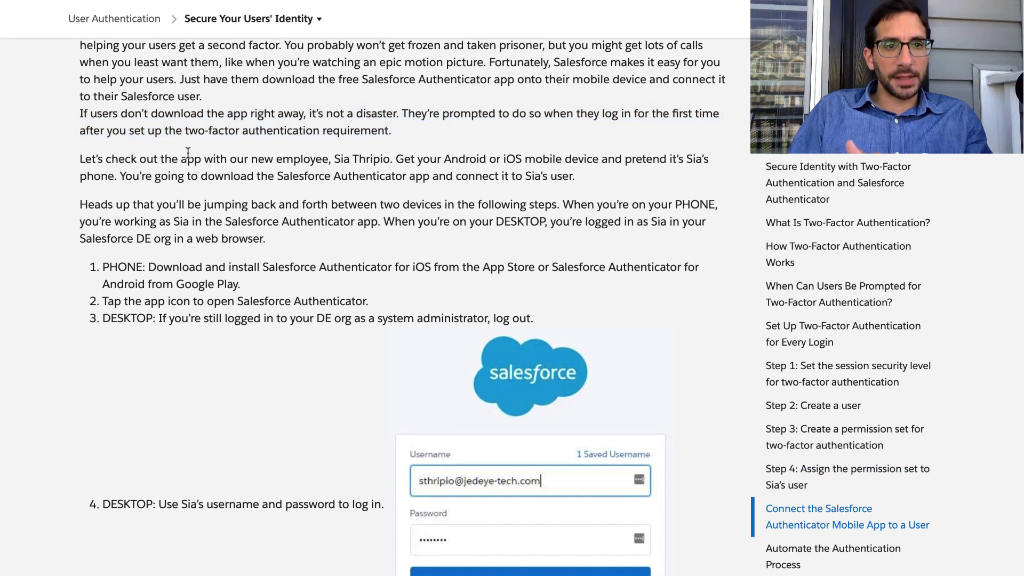
triple_click(187, 153)
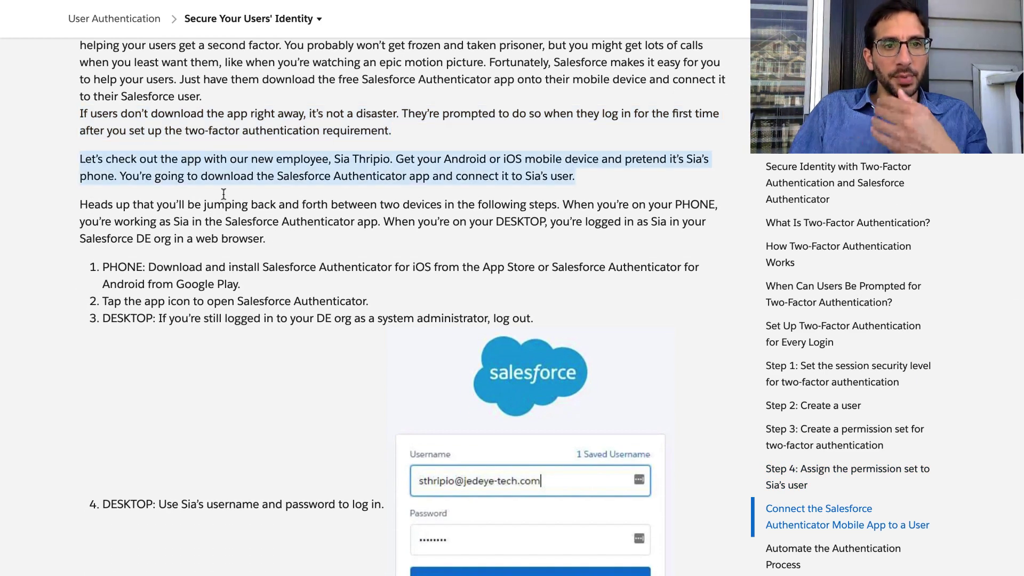
scroll(223, 203, "down", 2)
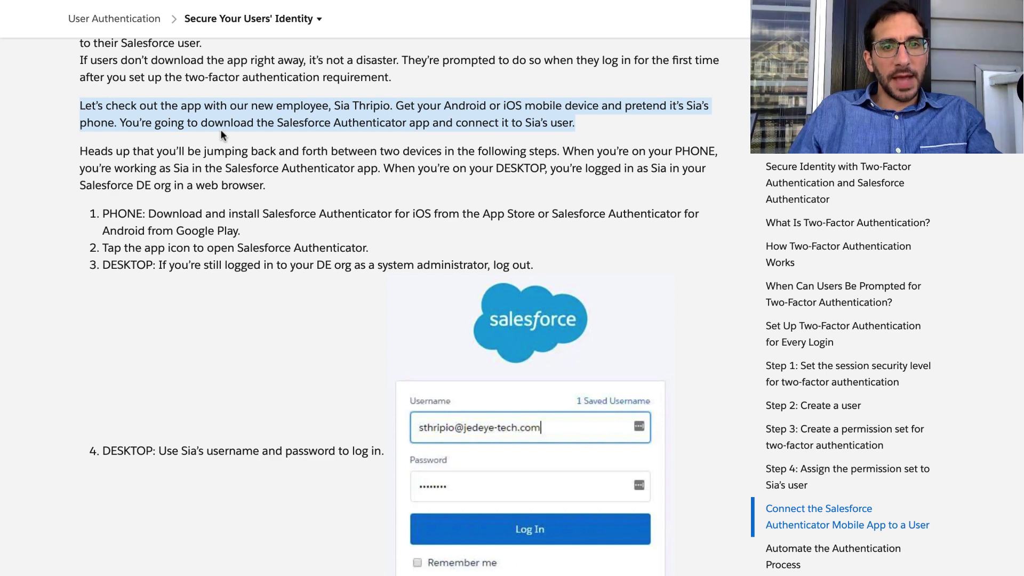
scroll(217, 160, "down", 1)
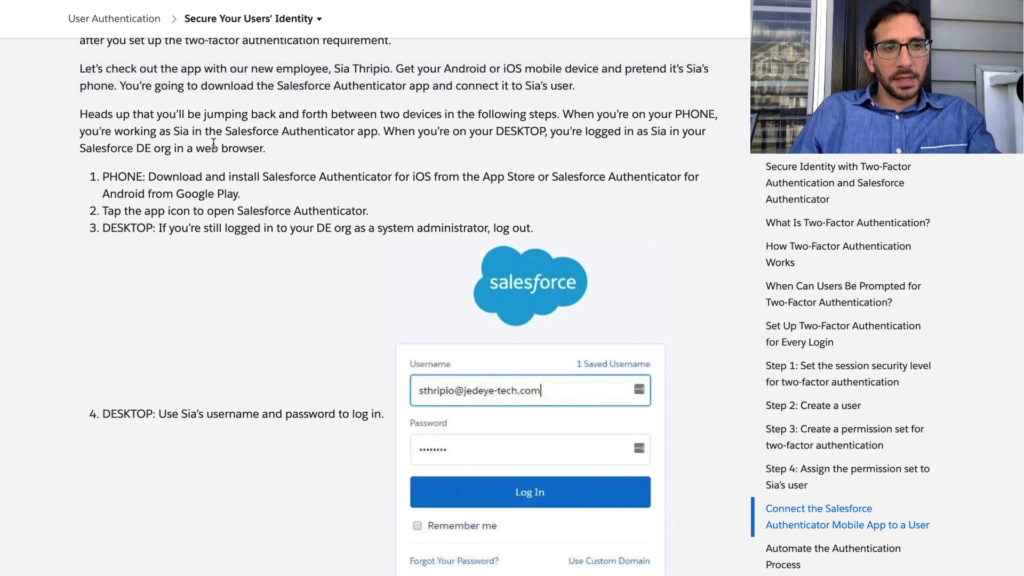
triple_click(214, 144)
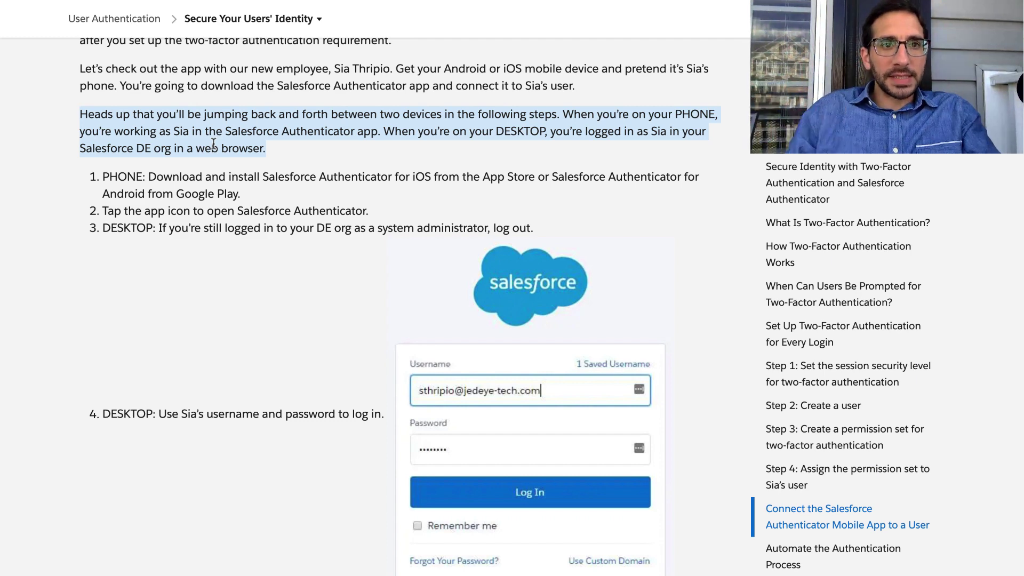
scroll(213, 143, "down", 1)
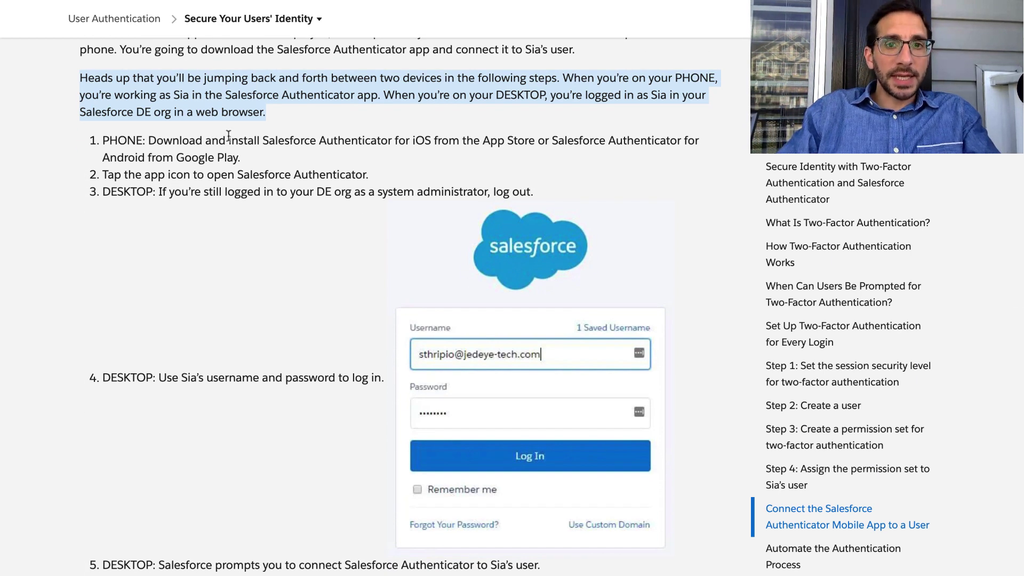
scroll(229, 136, "down", 1)
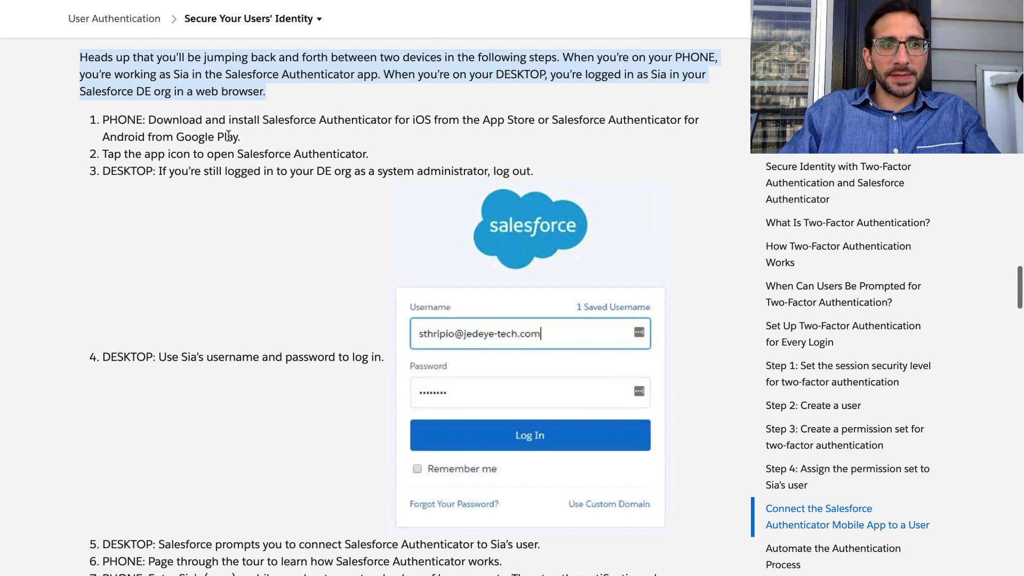
scroll(224, 122, "down", 1)
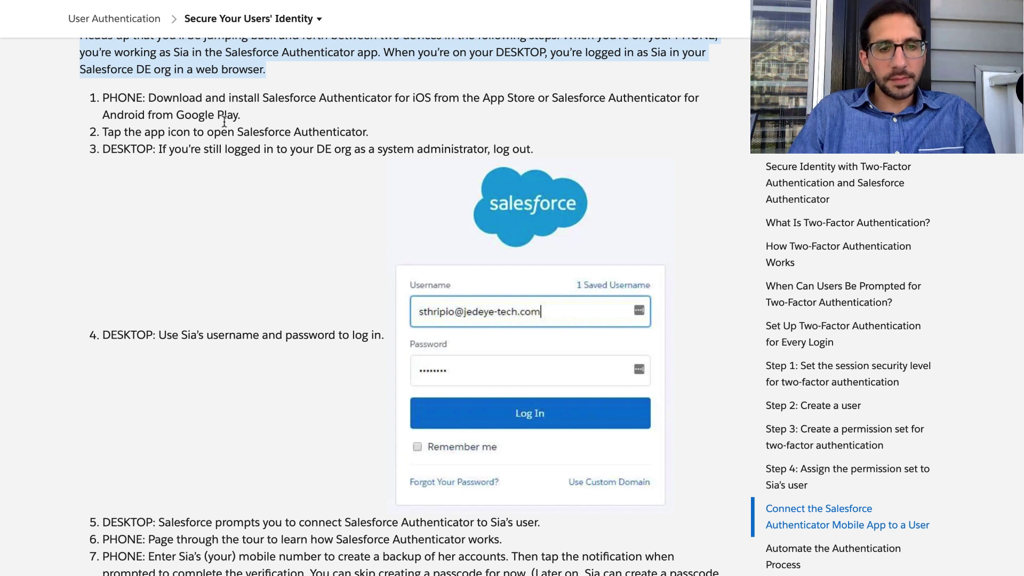
triple_click(200, 132)
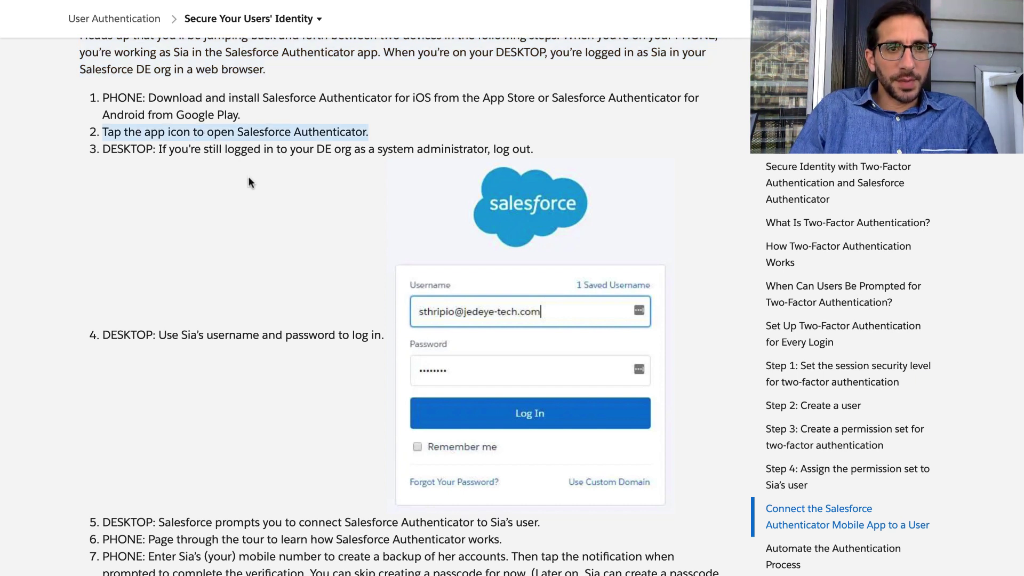
scroll(251, 176, "down", 2)
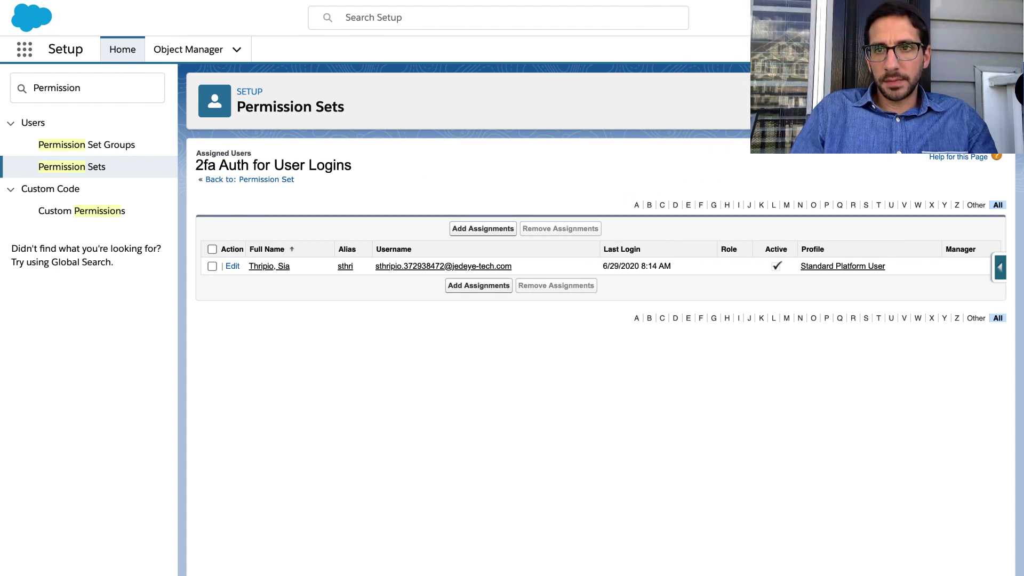
Log the administrator out of the org and review step 4's login instructions.
left_click(1001, 18)
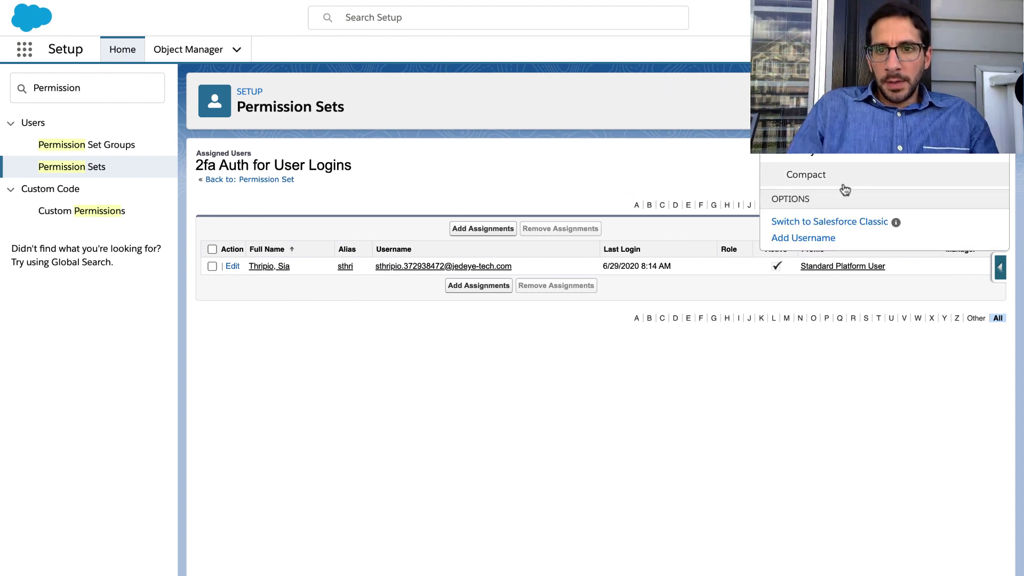
left_click(884, 105)
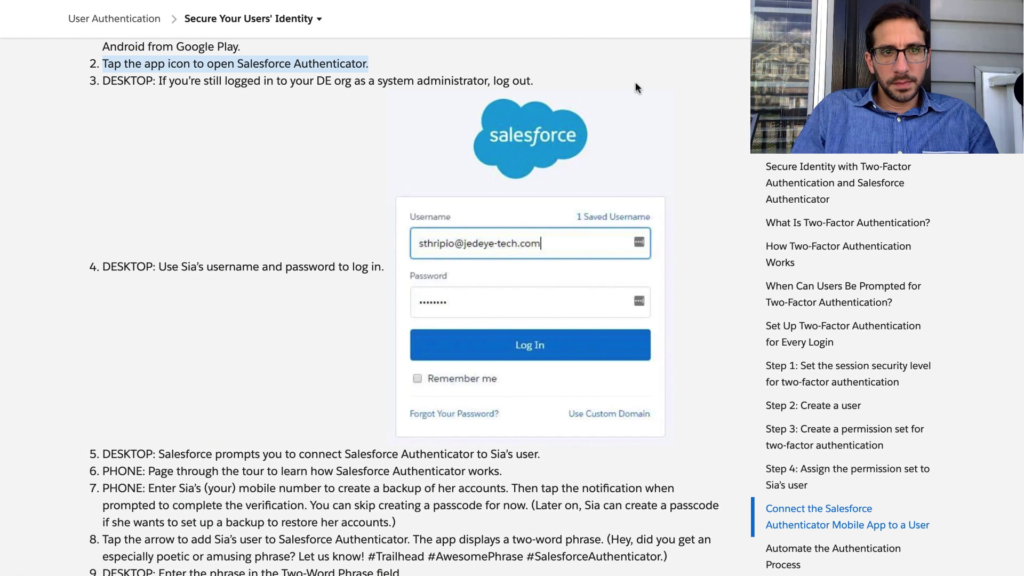
double_click(436, 80)
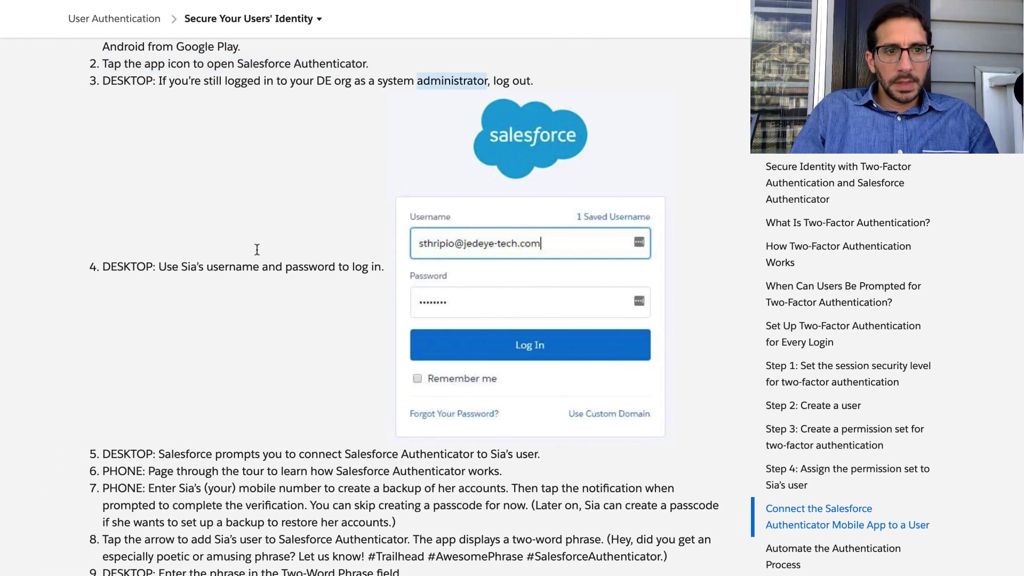
left_click(248, 272)
triple_click(248, 272)
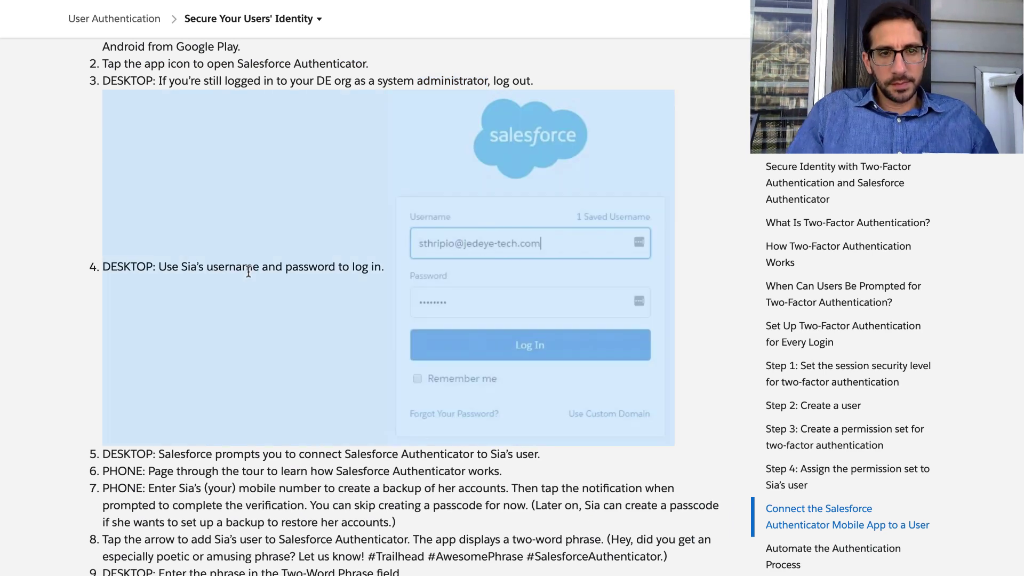
key("ctrl+Left")
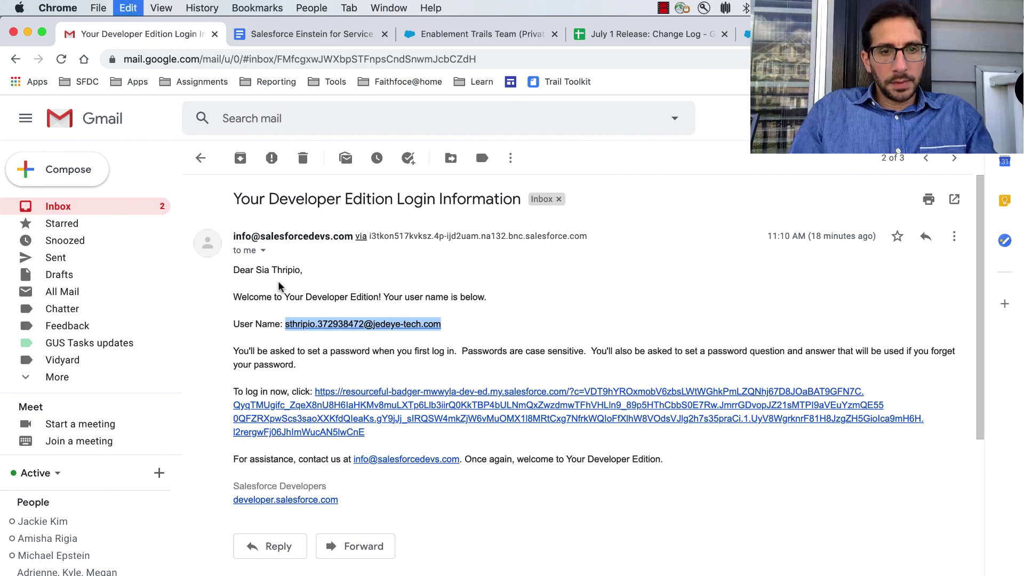
Log in with the pasted username and the user's password to reach the Connect Salesforce Authenticator page.
key("ctrl+Right")
key("ctrl+Right")
left_click(337, 224)
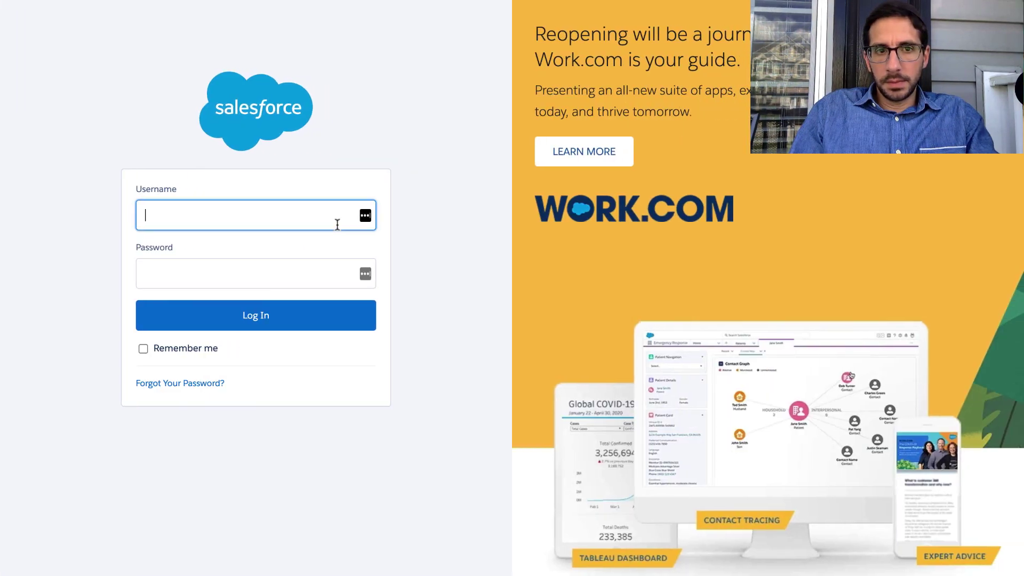
key("super+v")
left_click(322, 260)
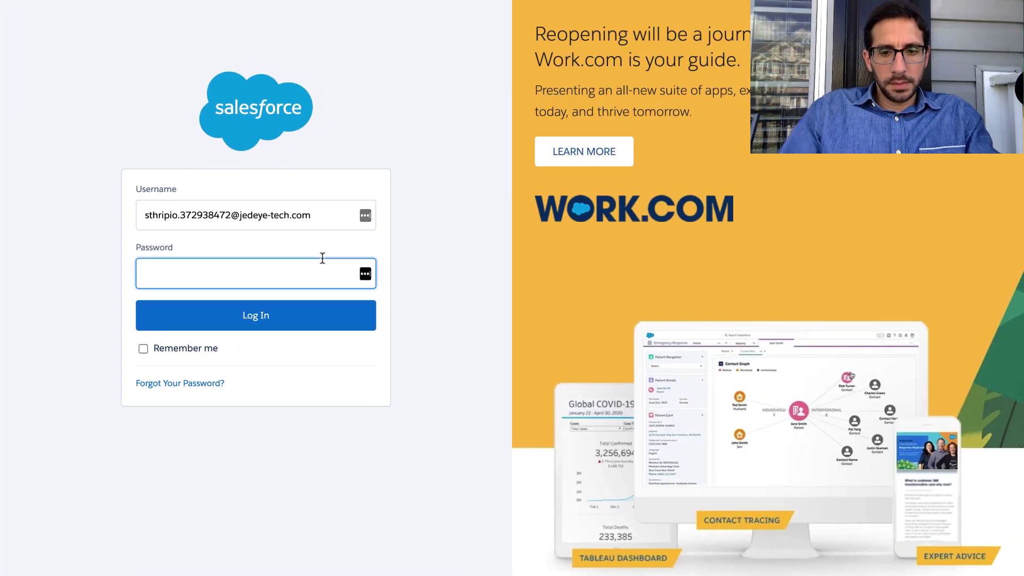
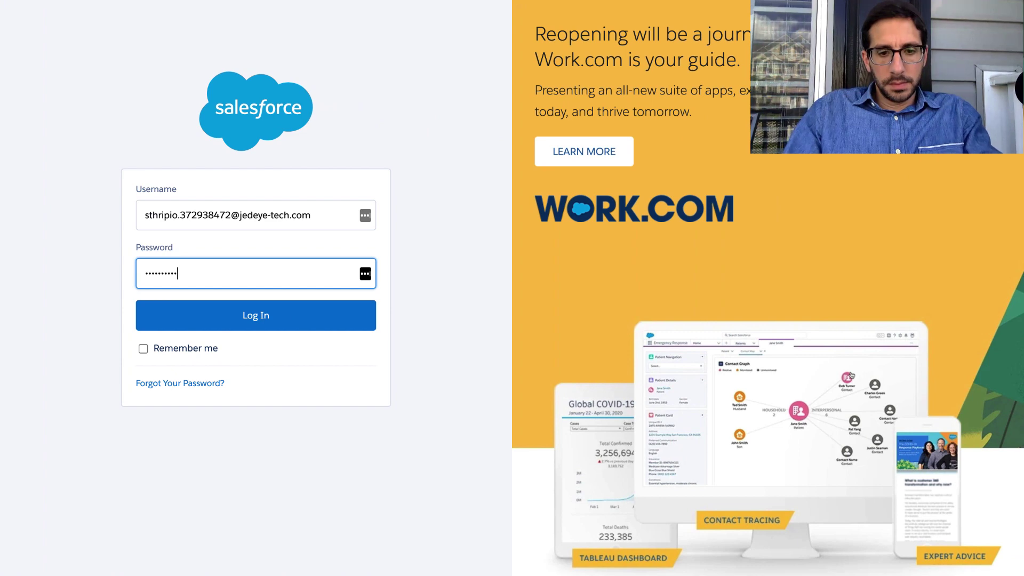
key("Return")
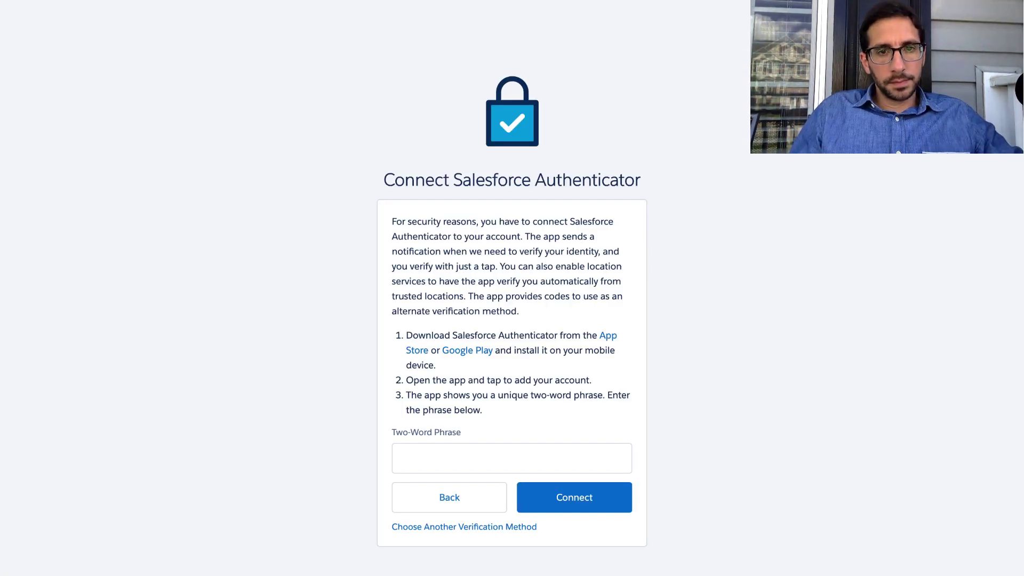
key("ctrl+Left")
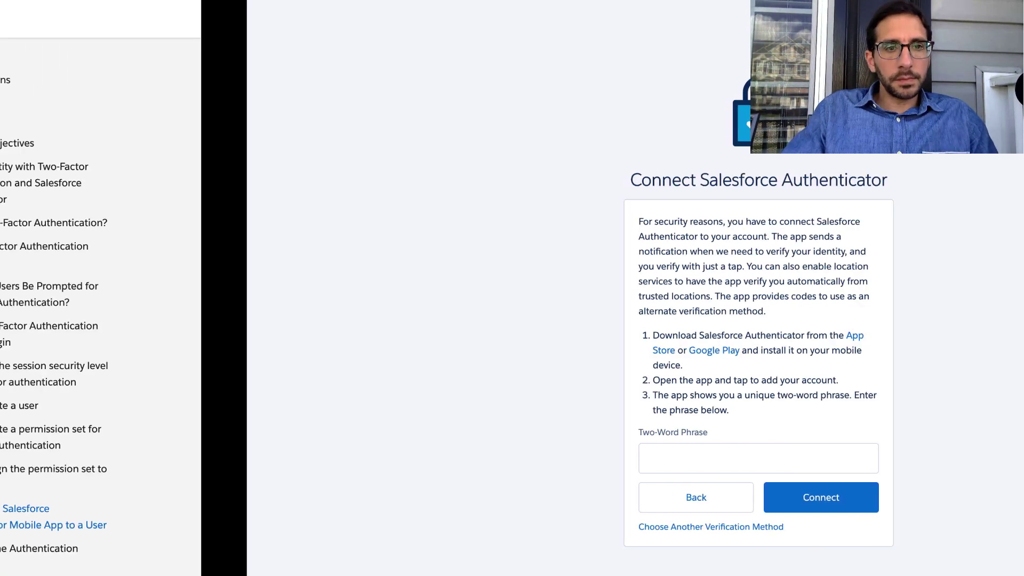
Read tutorial steps 5–7 on the phone setup, app tour and backup, then return to Salesforce.
scroll(289, 283, "down", 4)
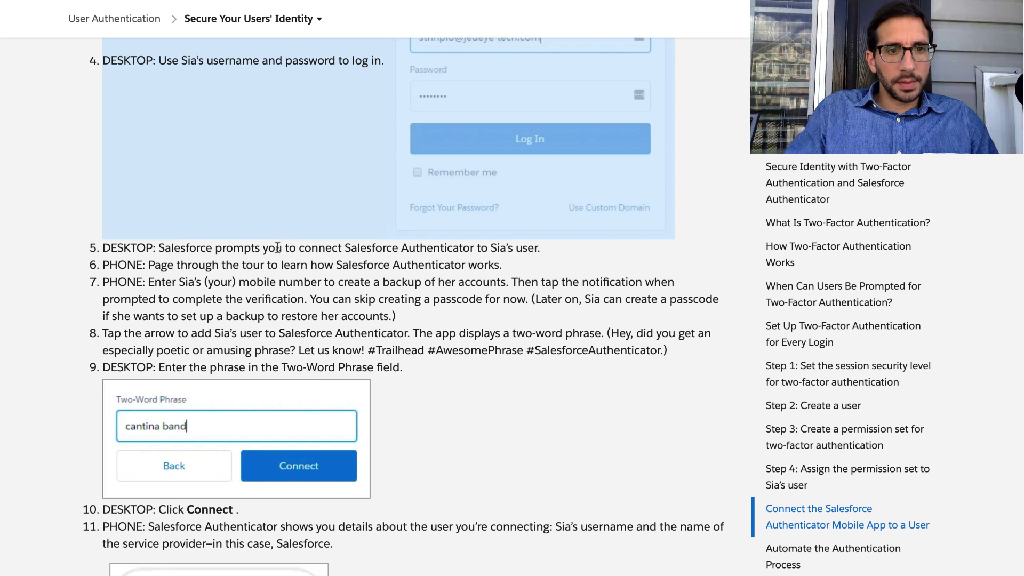
triple_click(278, 249)
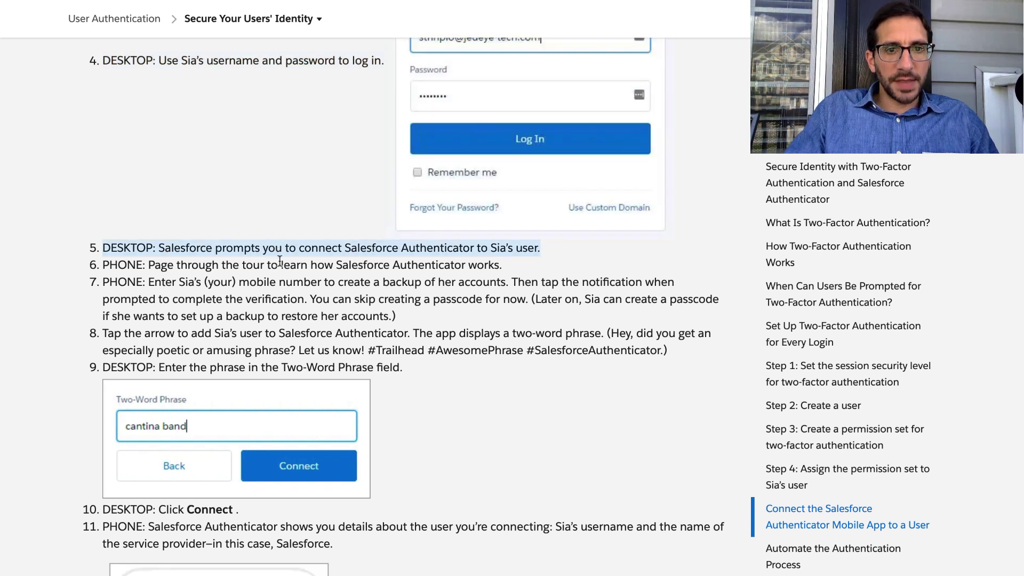
triple_click(250, 265)
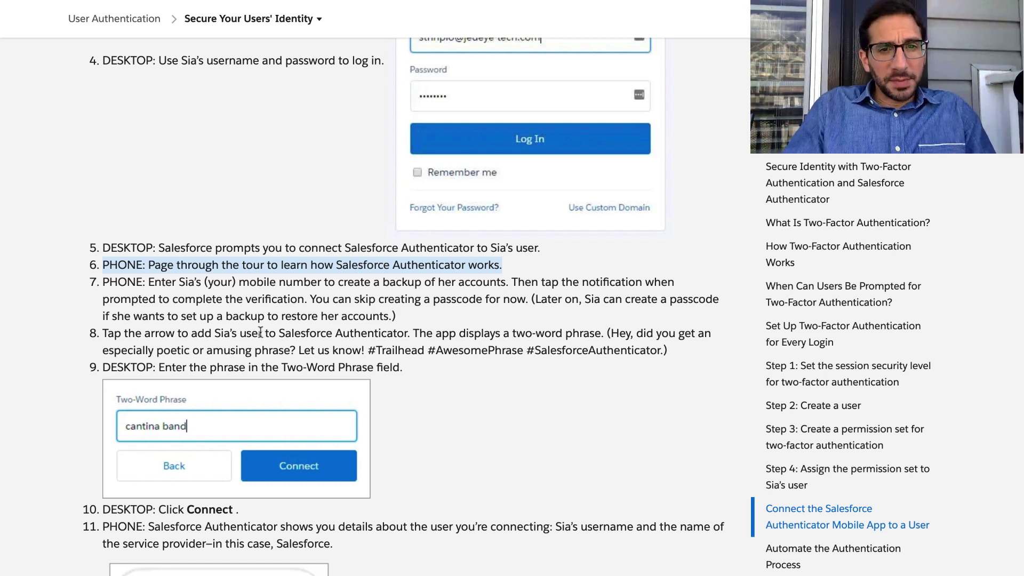
double_click(189, 282)
triple_click(190, 282)
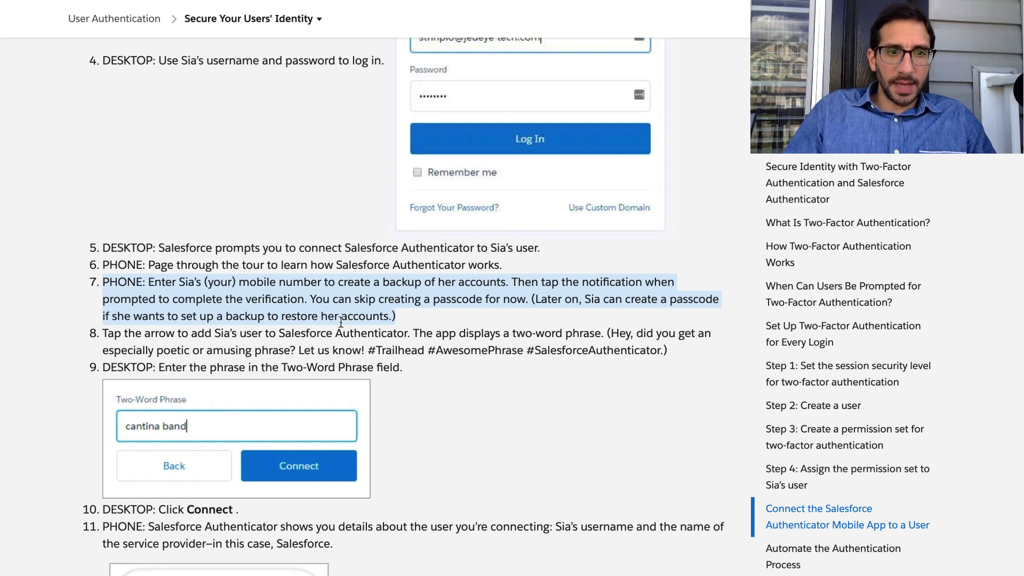
scroll(344, 317, "down", 2)
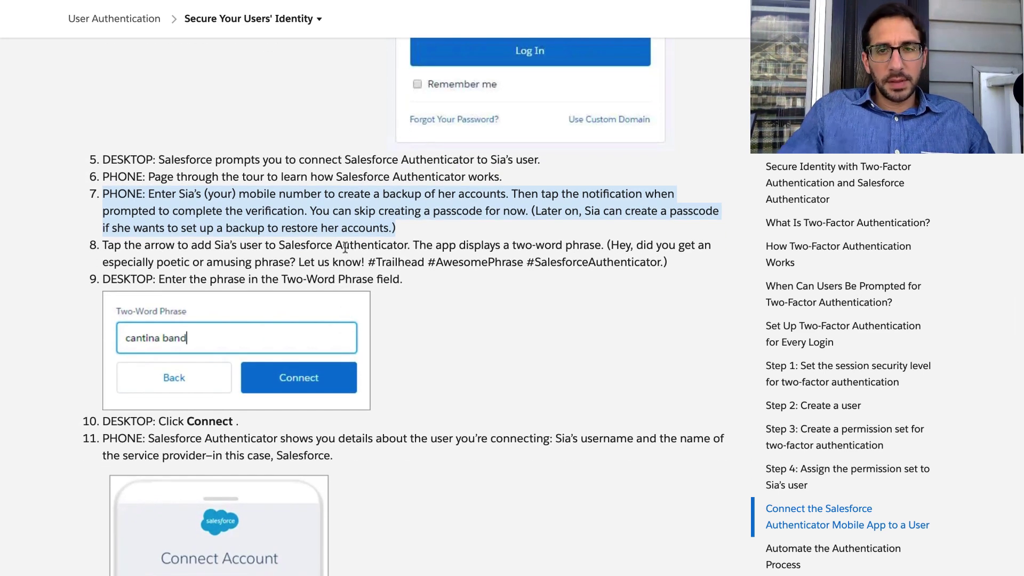
key("ctrl+Right")
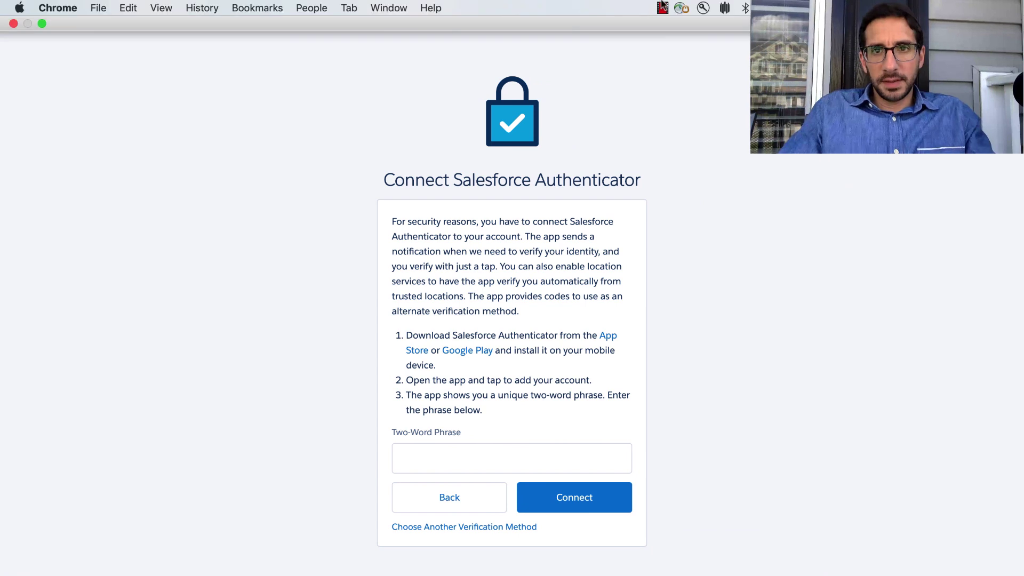
Submit the two-word phrase with Connect and mark the account named on the Check Your Mobile Device page.
left_click(662, 7)
left_click(678, 35)
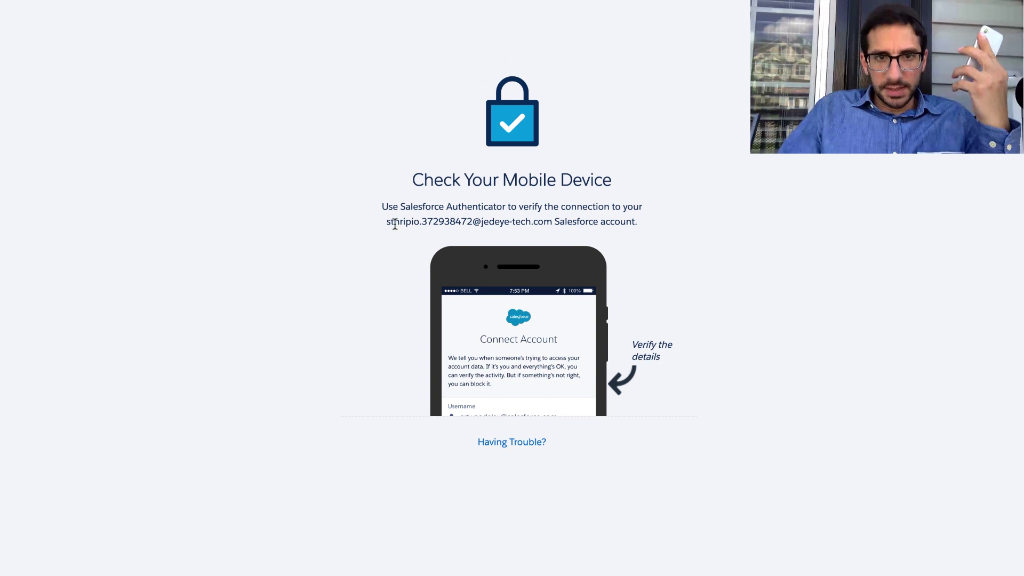
left_click_drag(379, 208, 645, 218)
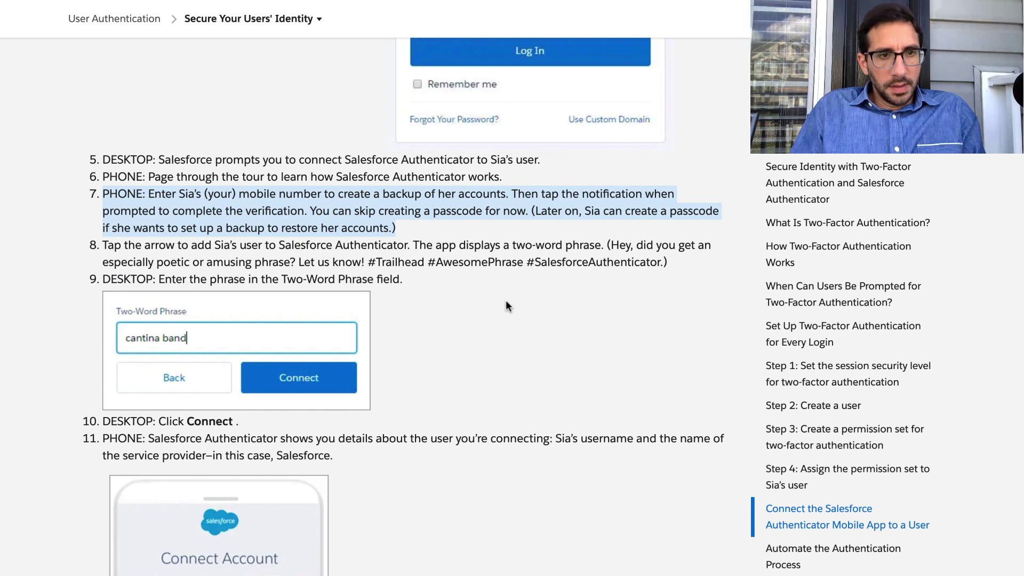
double_click(449, 260)
triple_click(450, 261)
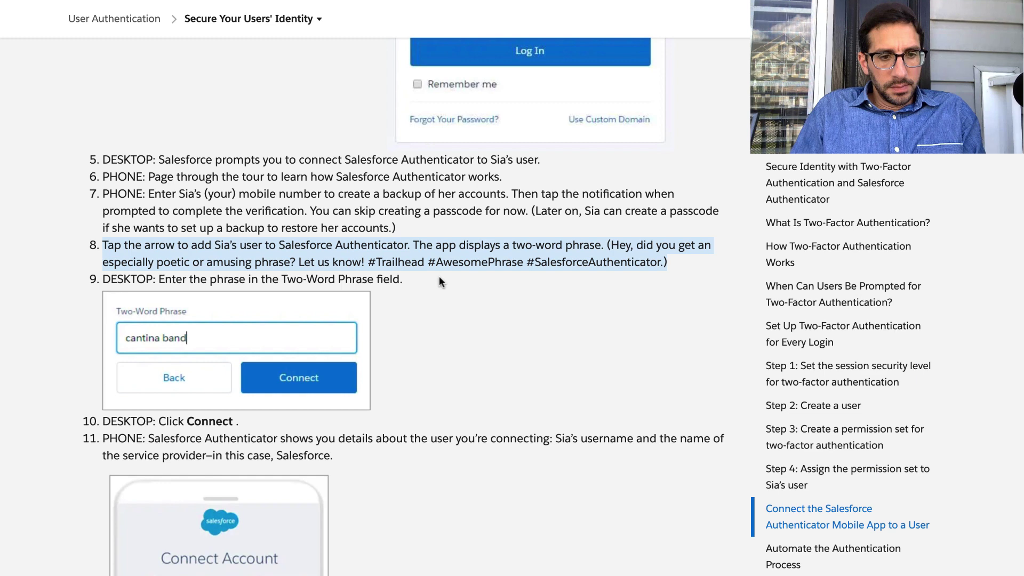
scroll(439, 276, "up", 1)
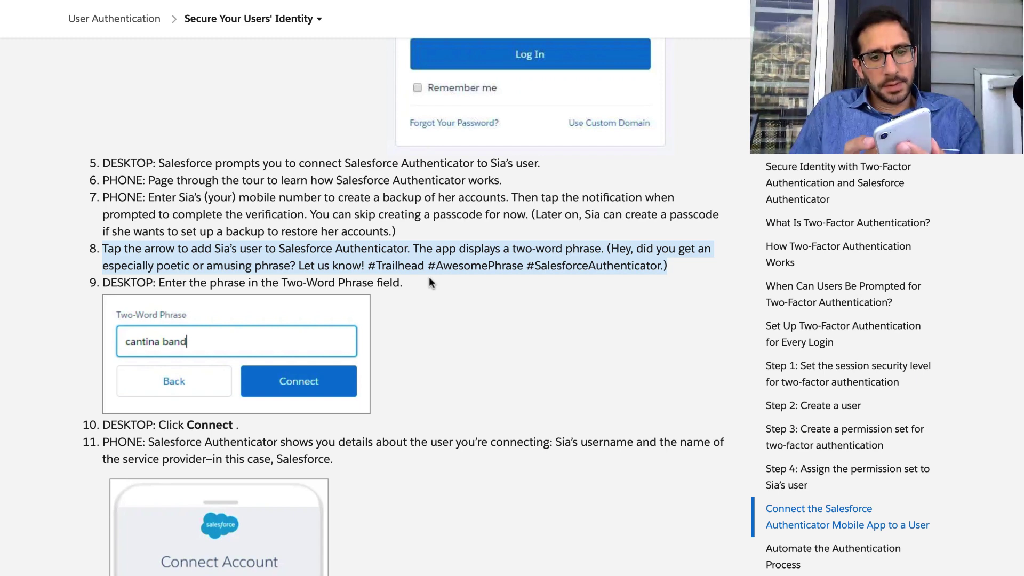
left_click(370, 282)
triple_click(370, 283)
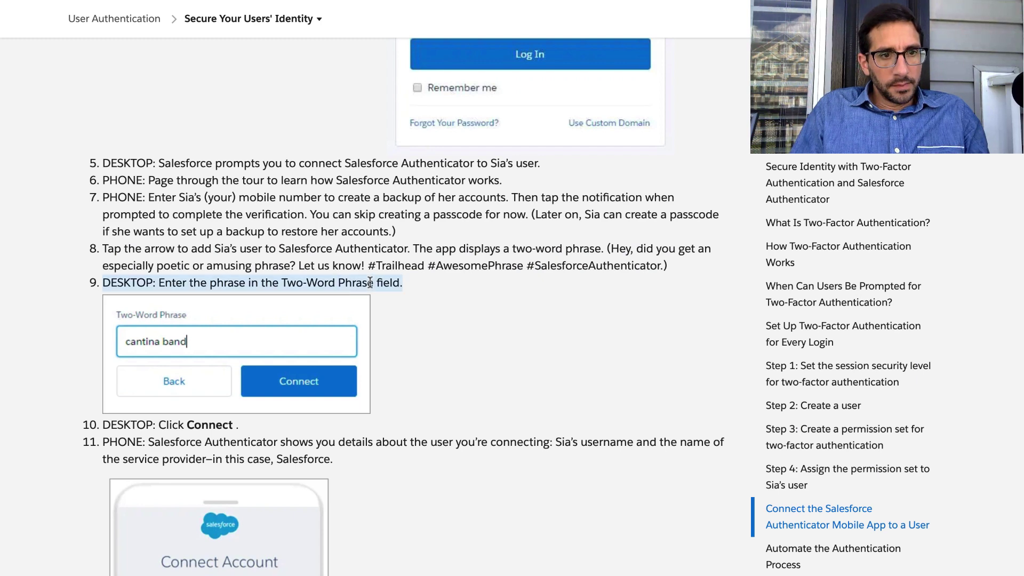
scroll(370, 282, "down", 4)
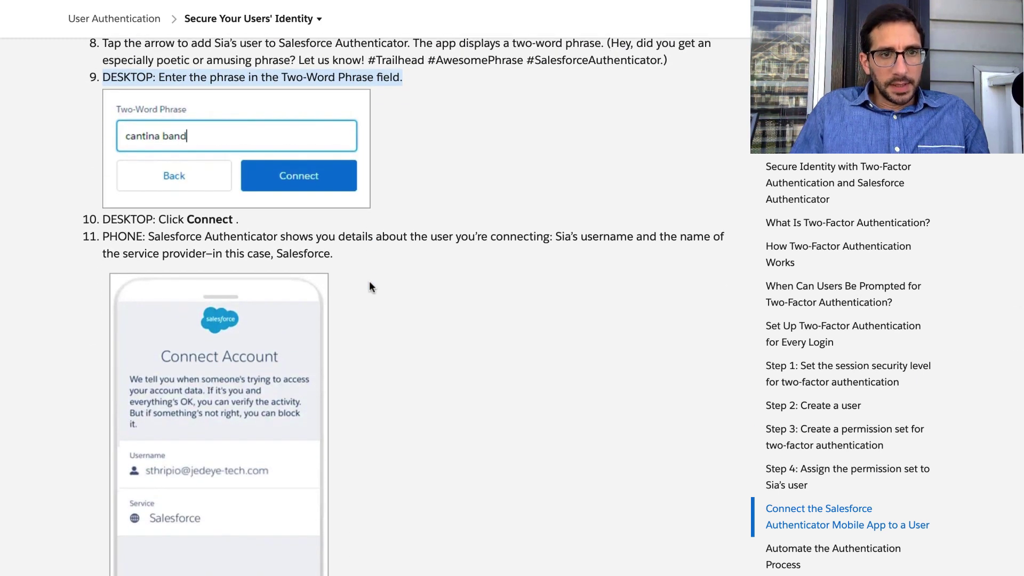
key("ctrl+Right")
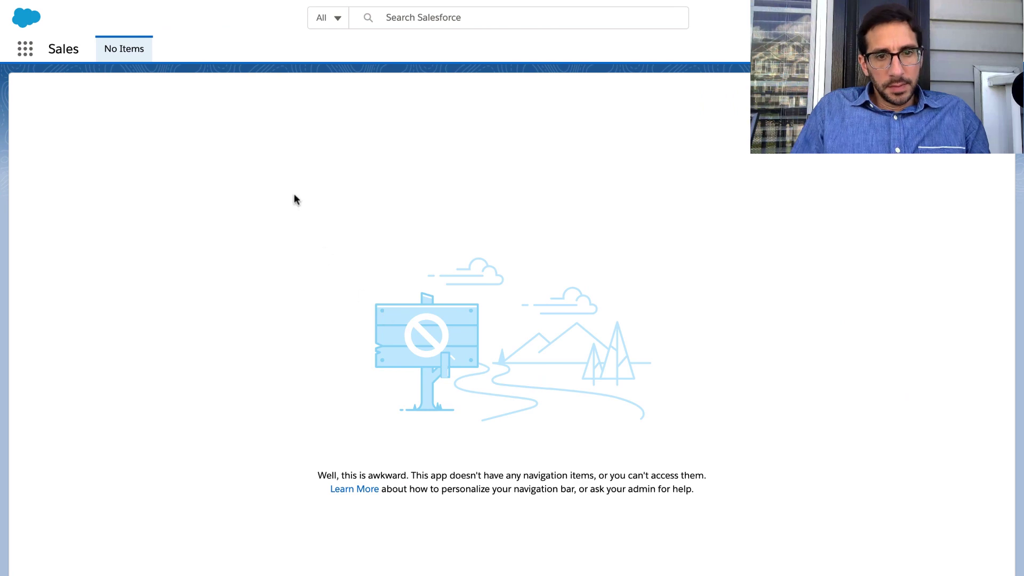
key("ctrl+Left")
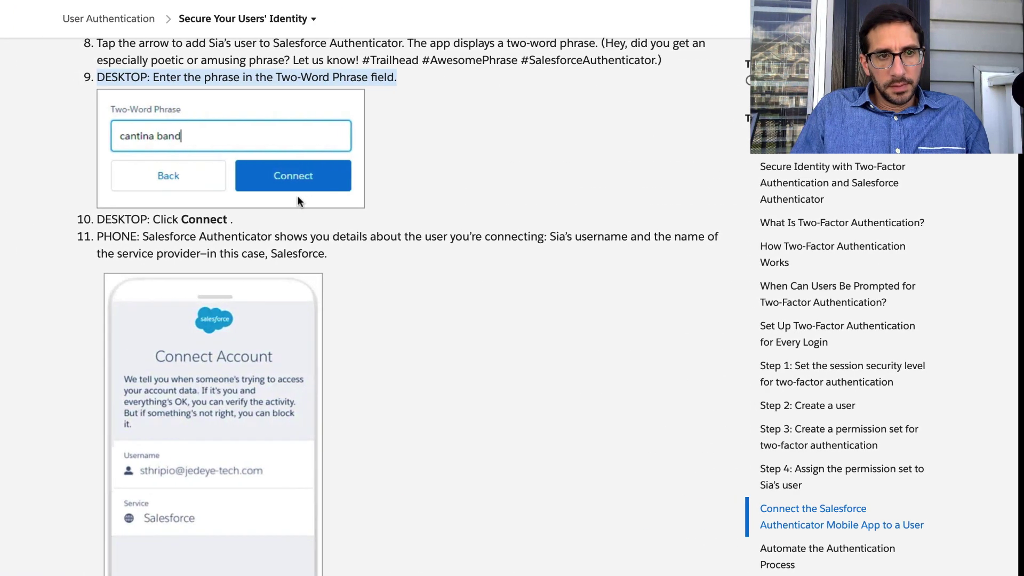
left_click(188, 223)
triple_click(188, 223)
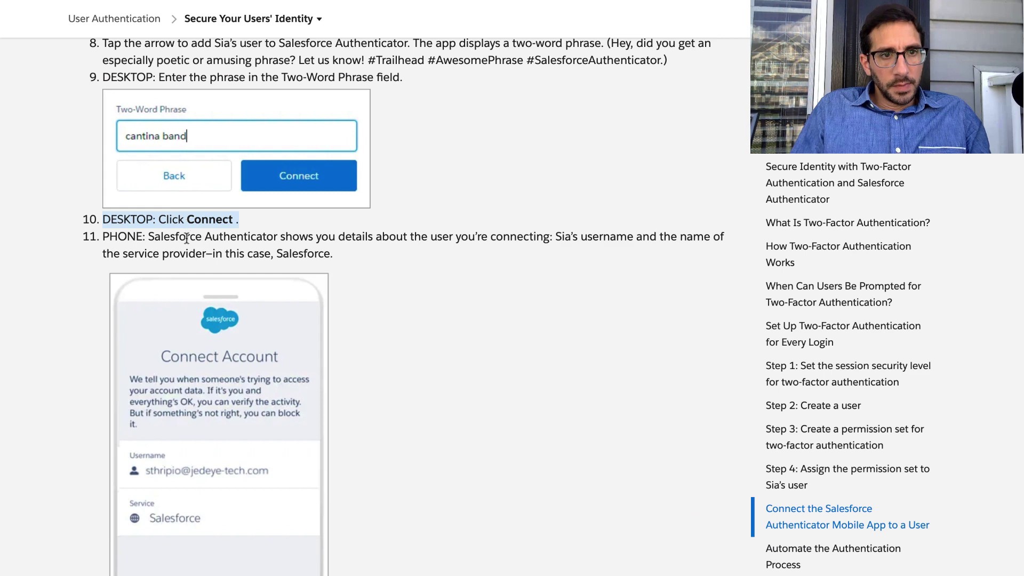
triple_click(186, 238)
scroll(186, 239, "down", 3)
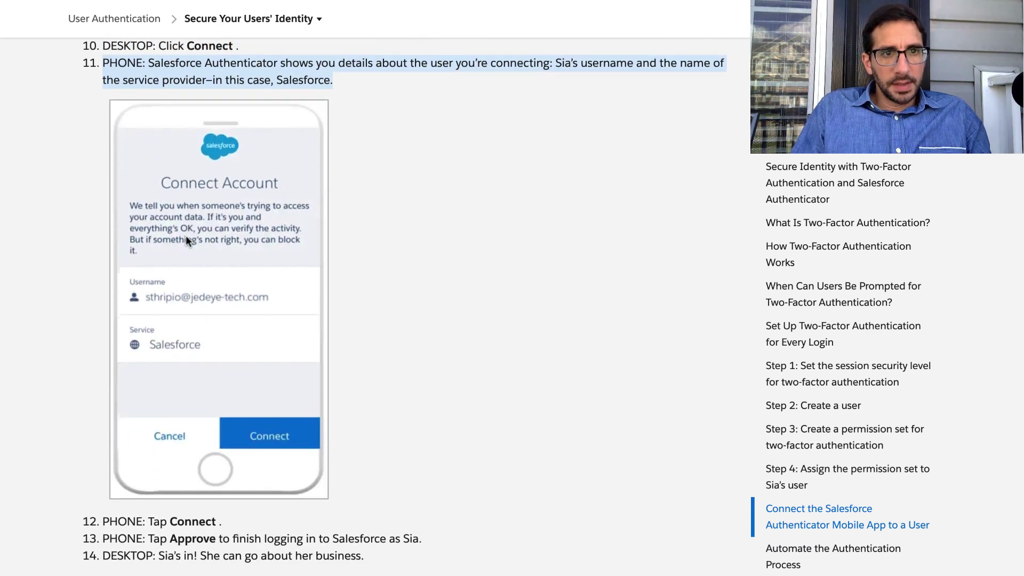
scroll(186, 235, "down", 2)
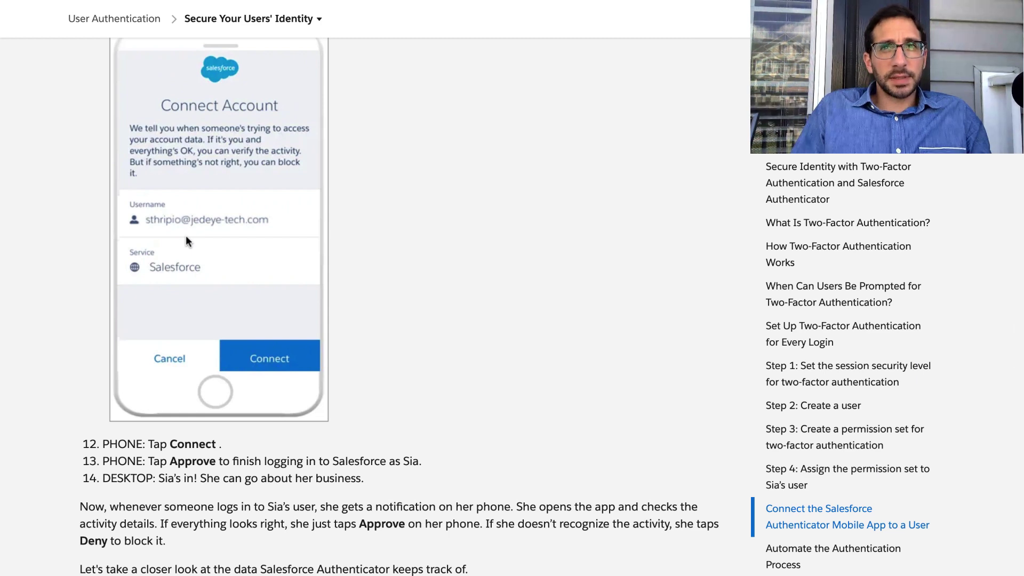
scroll(186, 236, "down", 4)
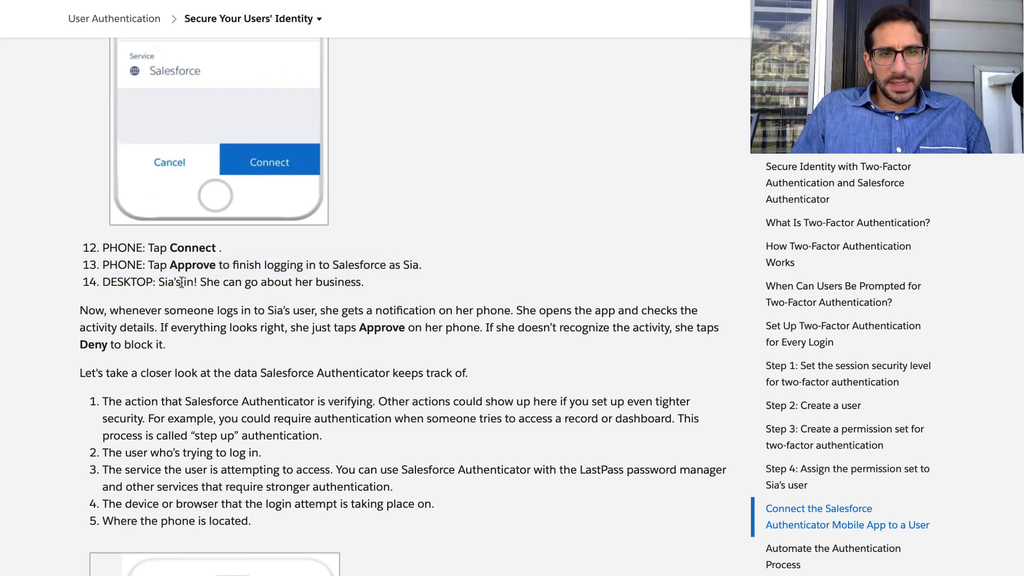
scroll(181, 282, "down", 4)
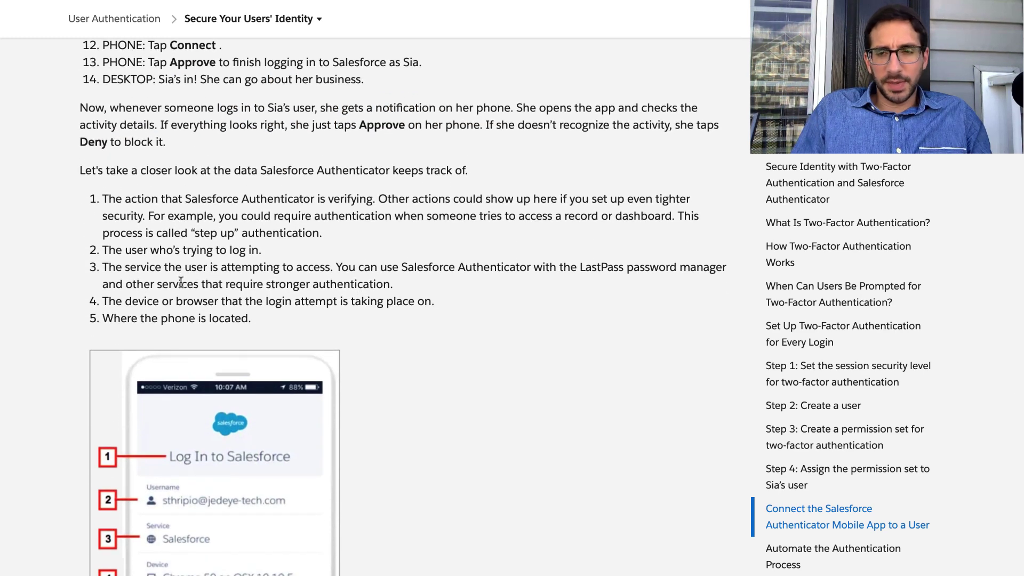
key("ctrl+Right")
key("ctrl+Left")
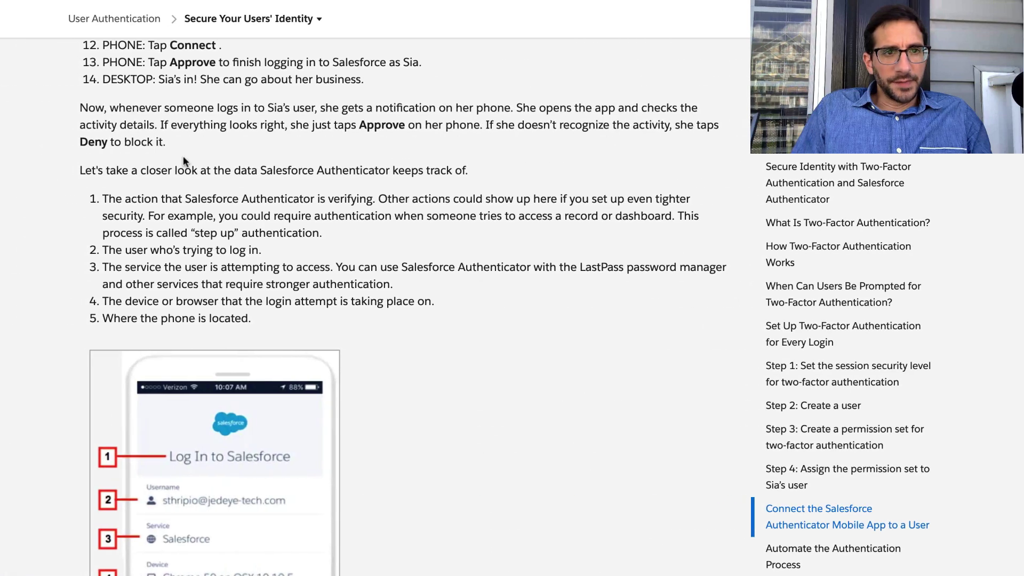
triple_click(182, 117)
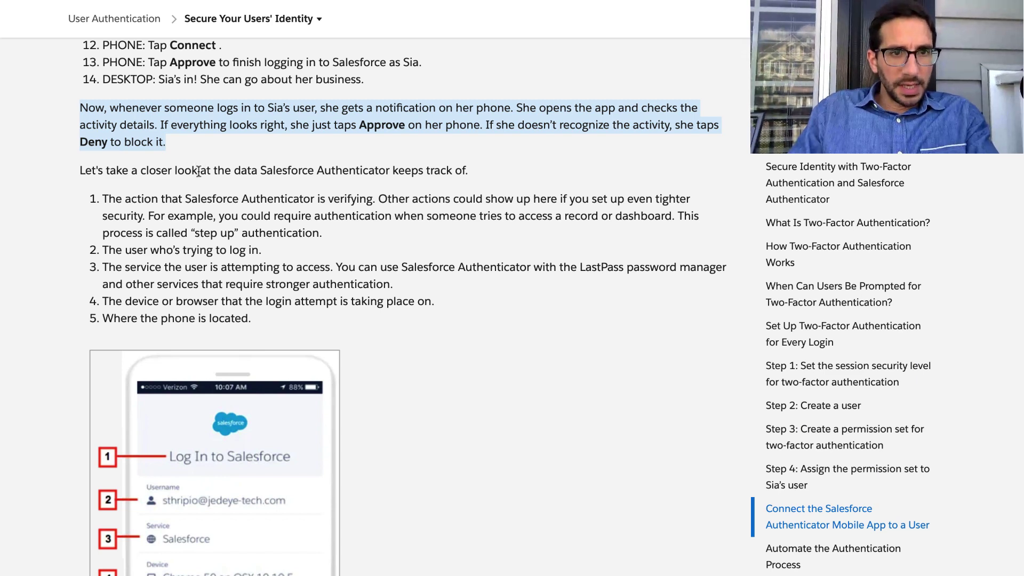
left_click(199, 170)
triple_click(198, 171)
scroll(198, 171, "down", 1)
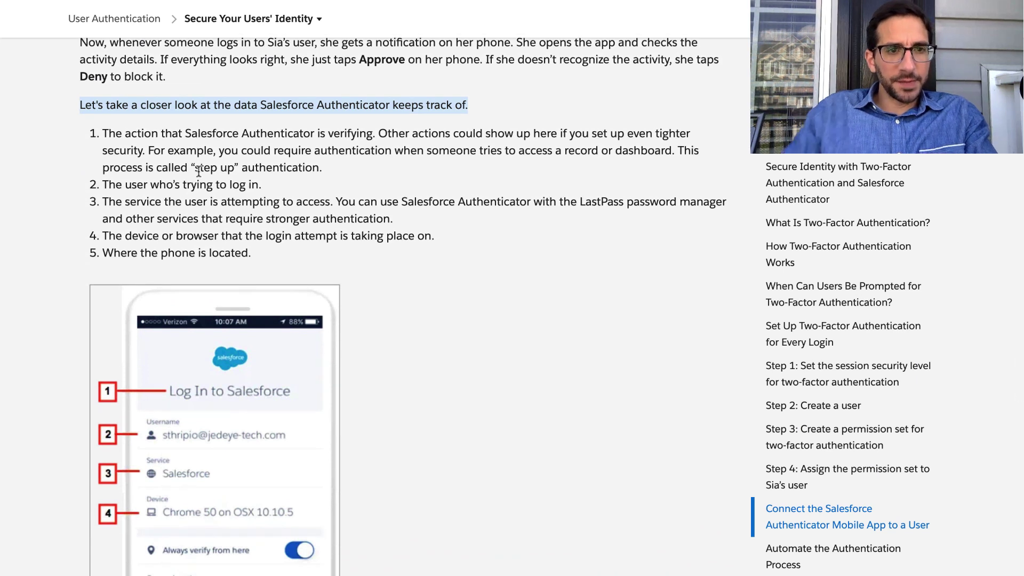
Read list items 1–5 on what Authenticator tracks, then scroll to Automate the Authentication Process.
triple_click(162, 135)
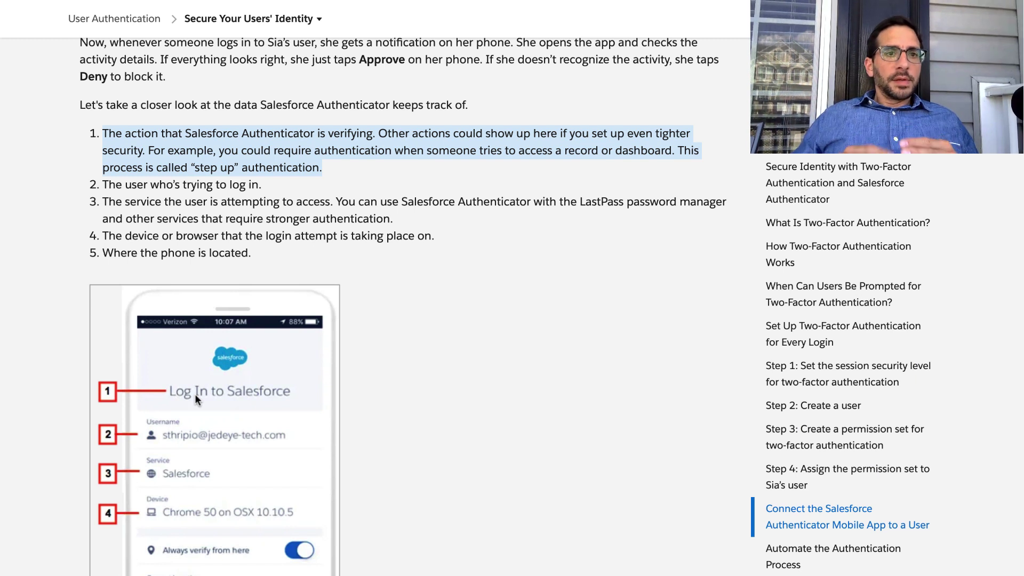
triple_click(209, 186)
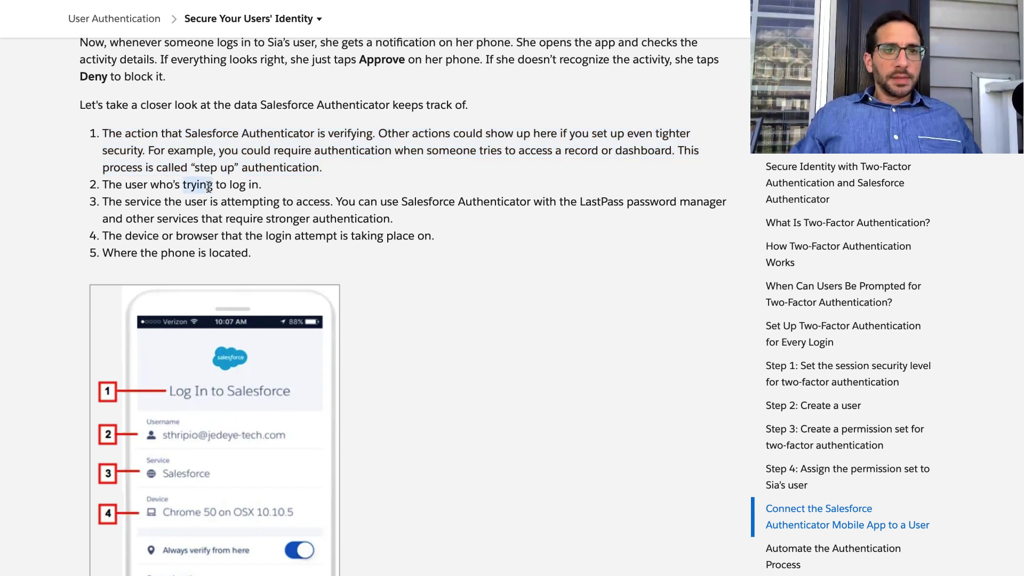
triple_click(203, 206)
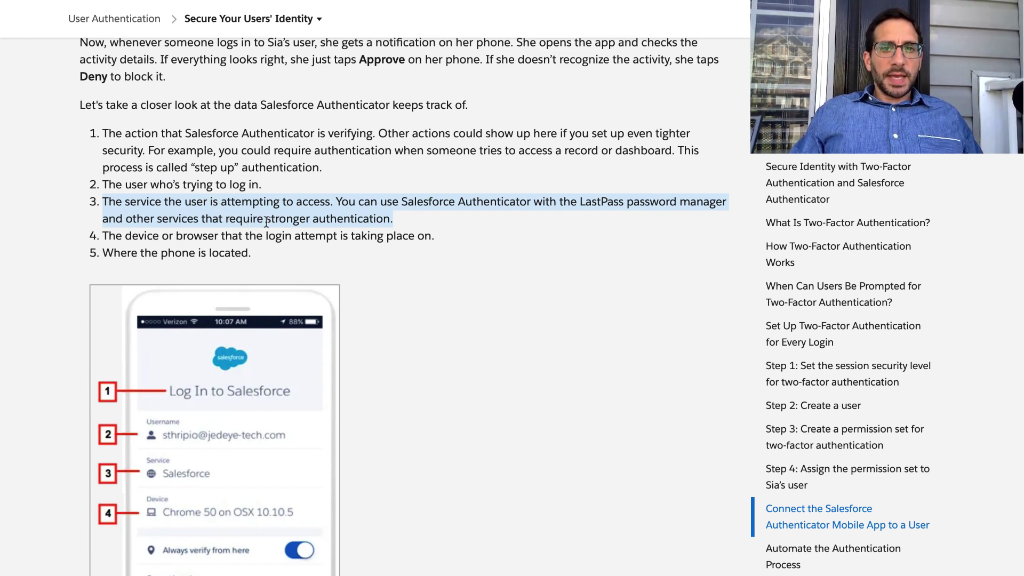
scroll(266, 221, "down", 1)
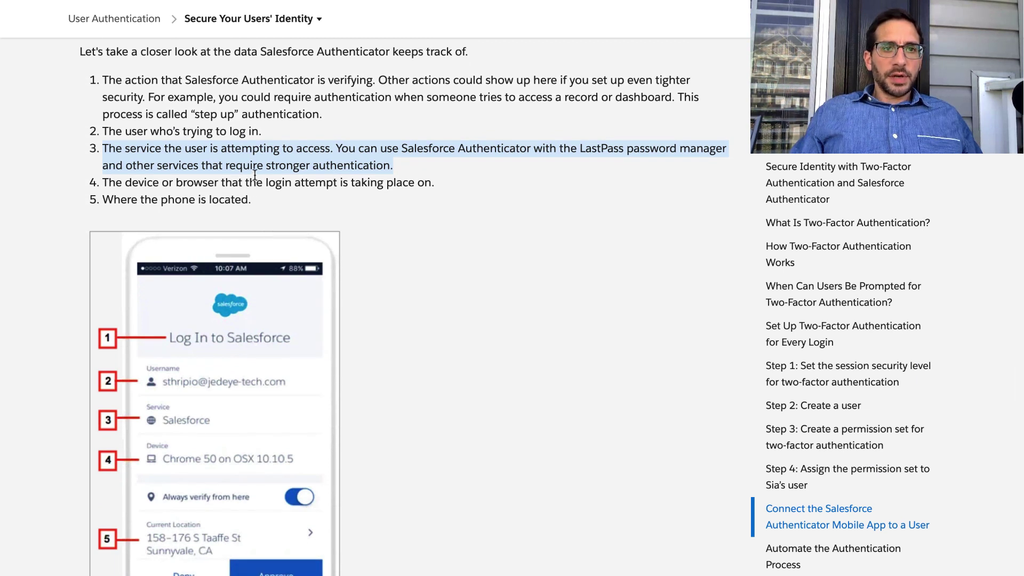
triple_click(232, 185)
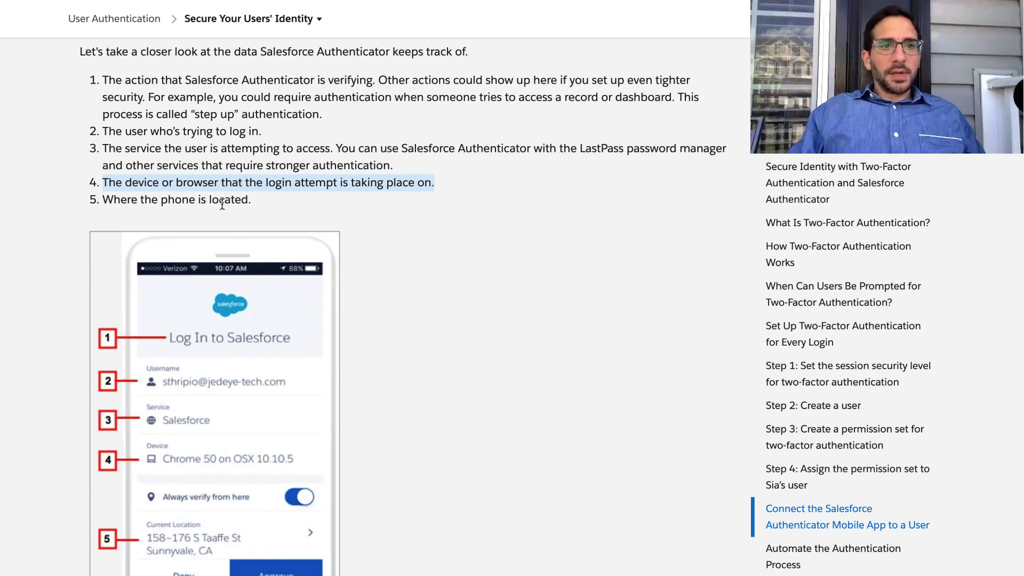
double_click(223, 203)
triple_click(223, 202)
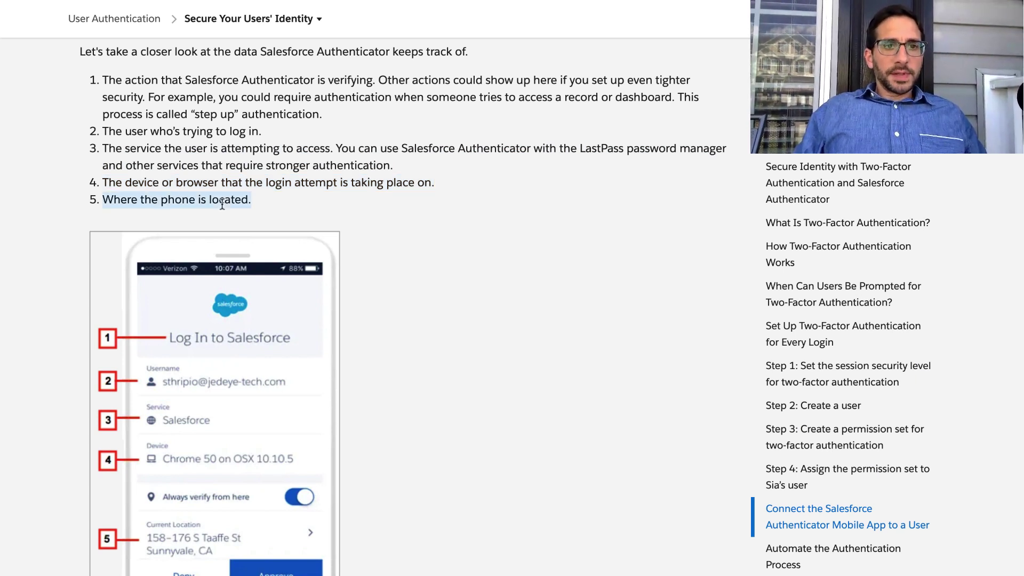
scroll(222, 203, "down", 9)
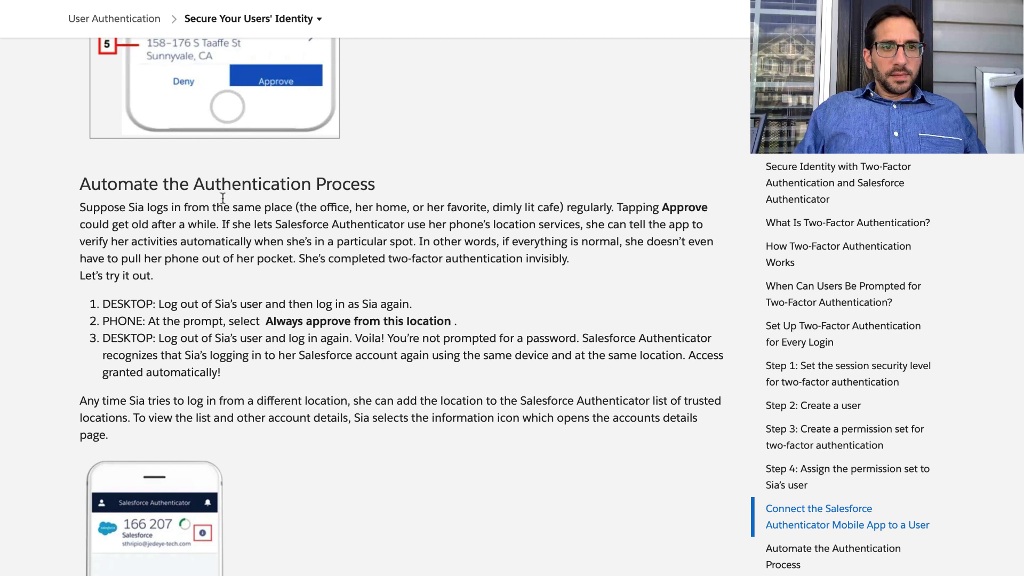
triple_click(223, 185)
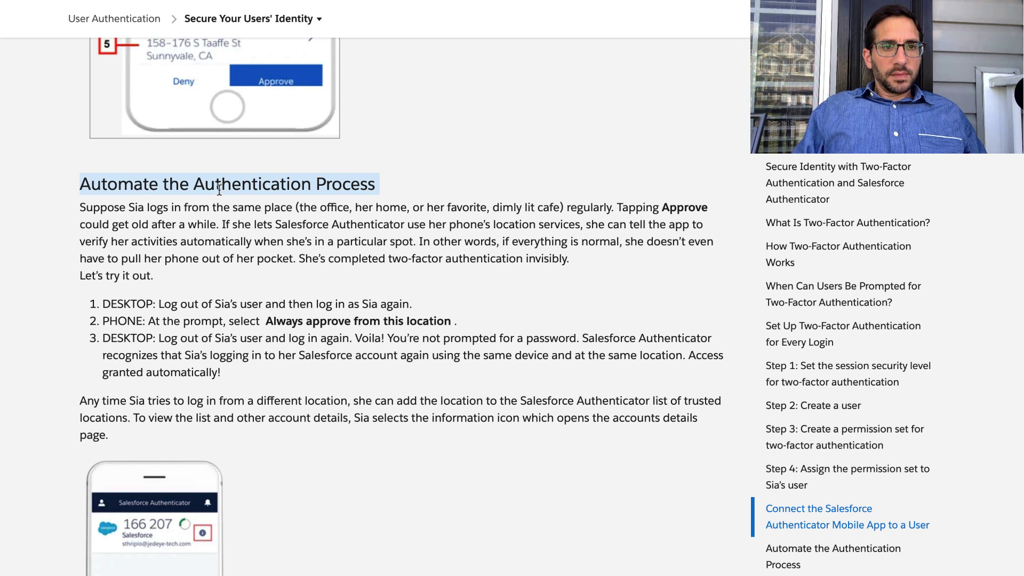
triple_click(208, 221)
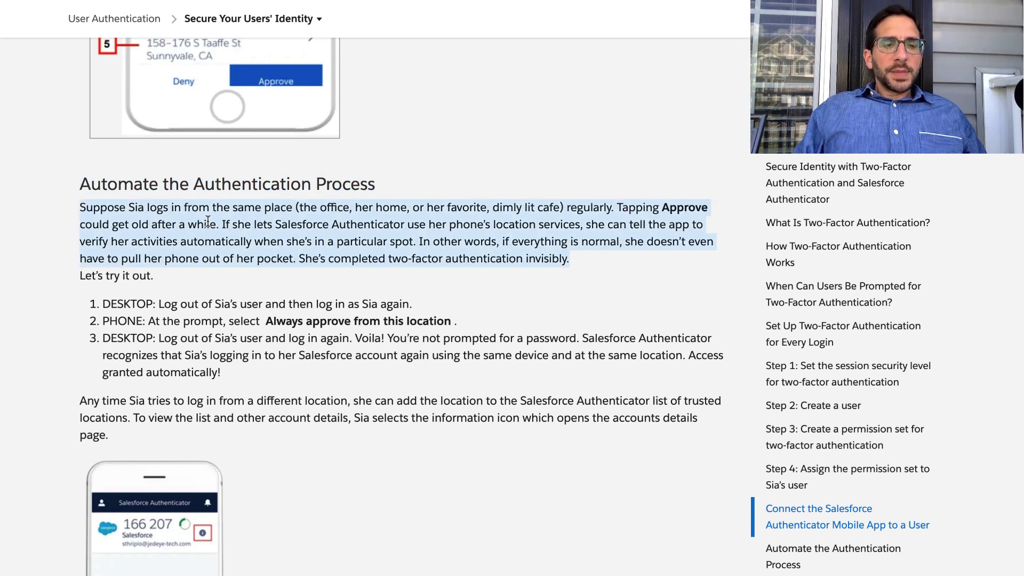
scroll(209, 235, "down", 2)
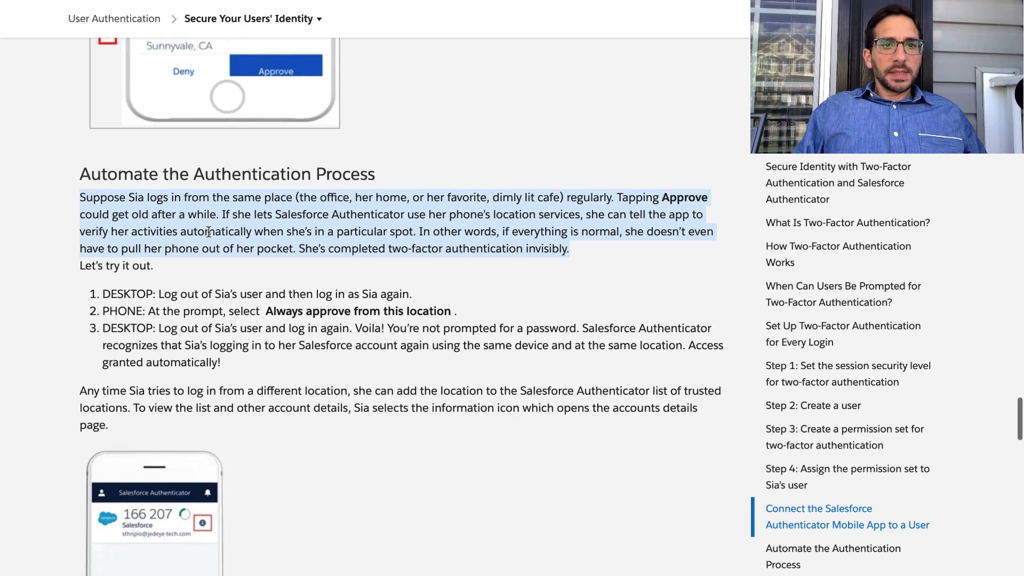
scroll(209, 231, "down", 1)
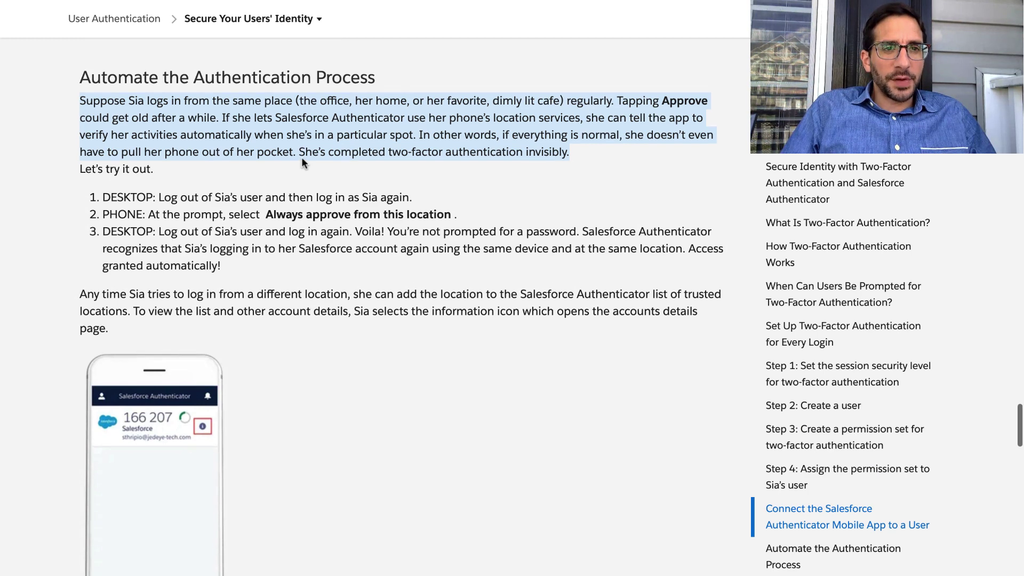
scroll(302, 160, "down", 1)
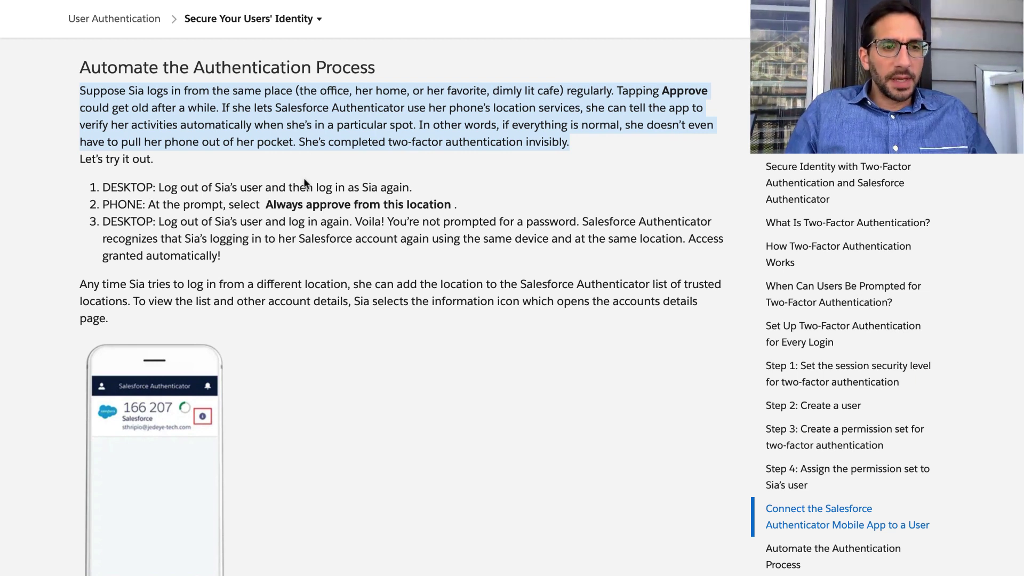
Log the demo user out and sign back in with the saved username and password.
left_click(238, 190)
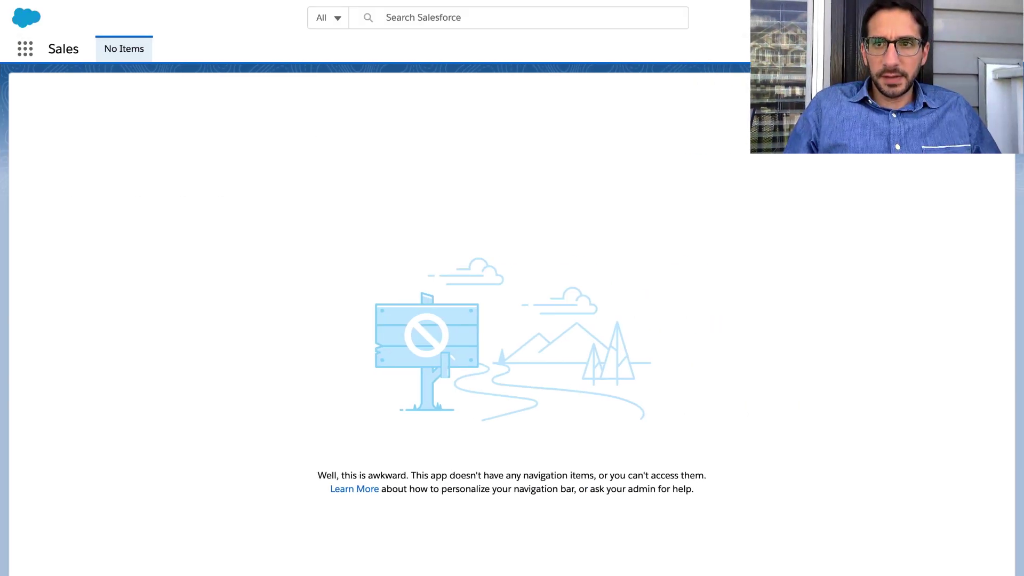
left_click(1000, 18)
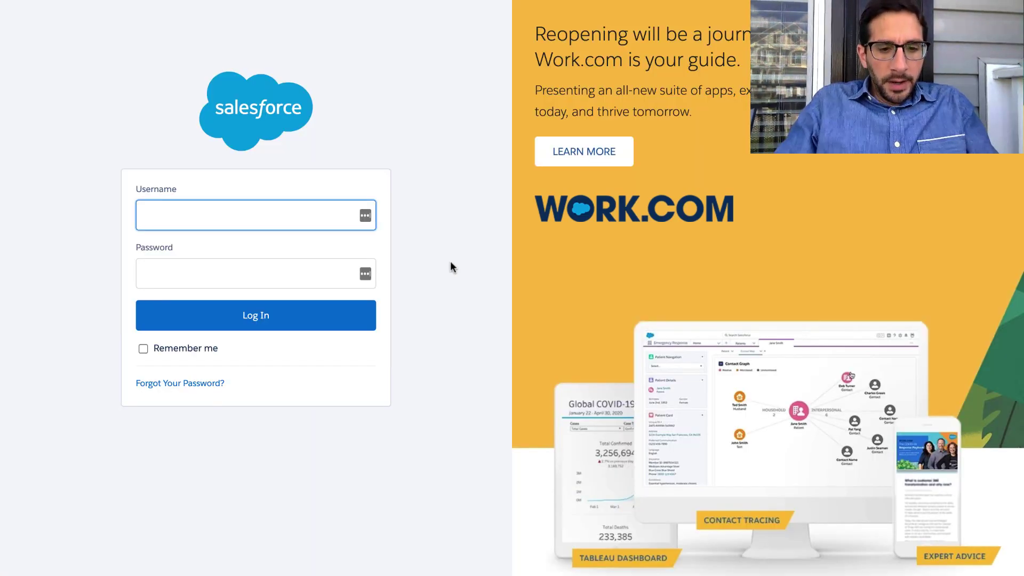
key("ctrl+v")
key("Tab")
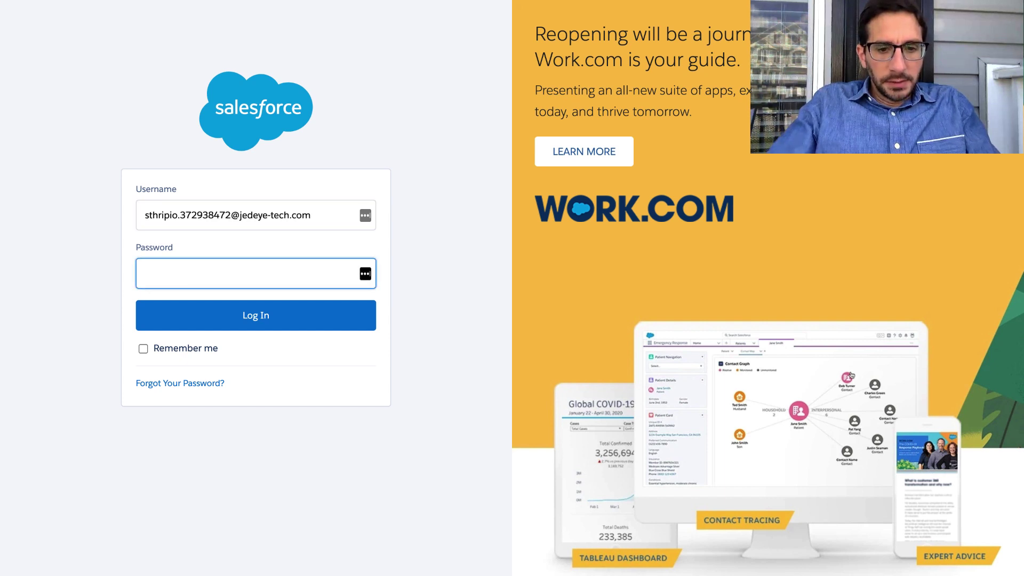
type("•••••••••")
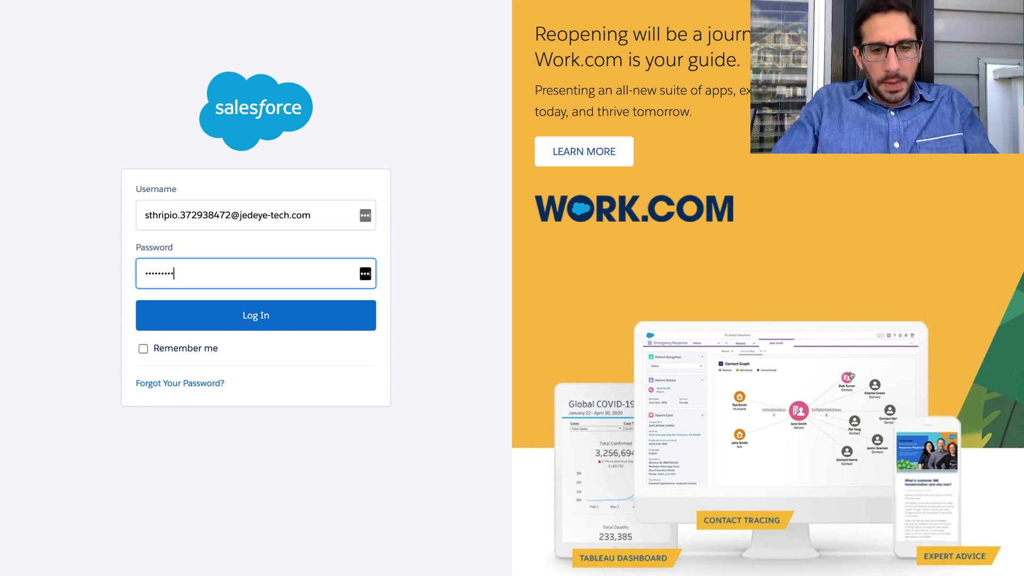
type("••")
left_click(338, 317)
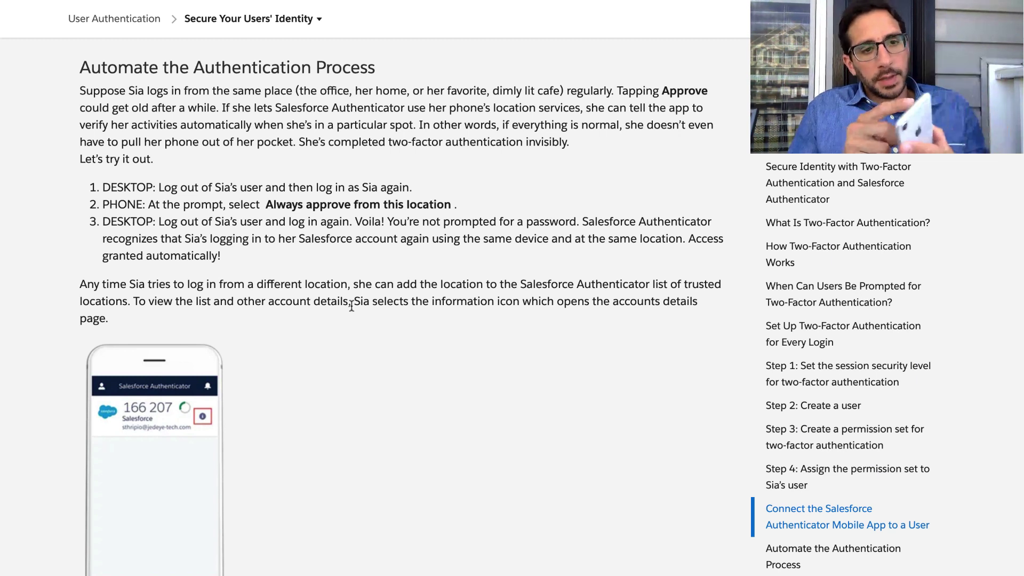
Read step 3 on logging in again and the paragraph about trusted locations.
triple_click(341, 227)
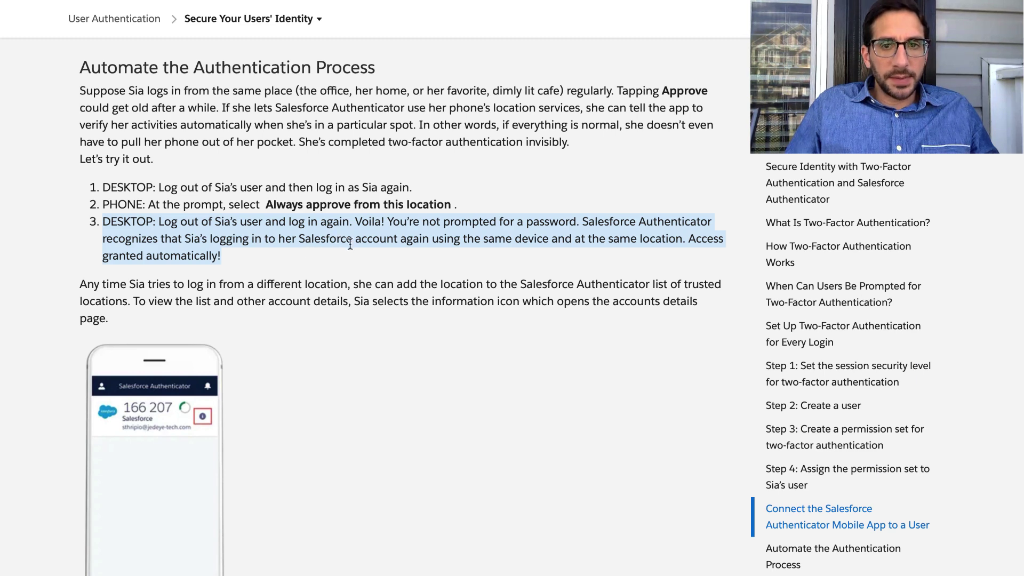
scroll(388, 258, "down", 3)
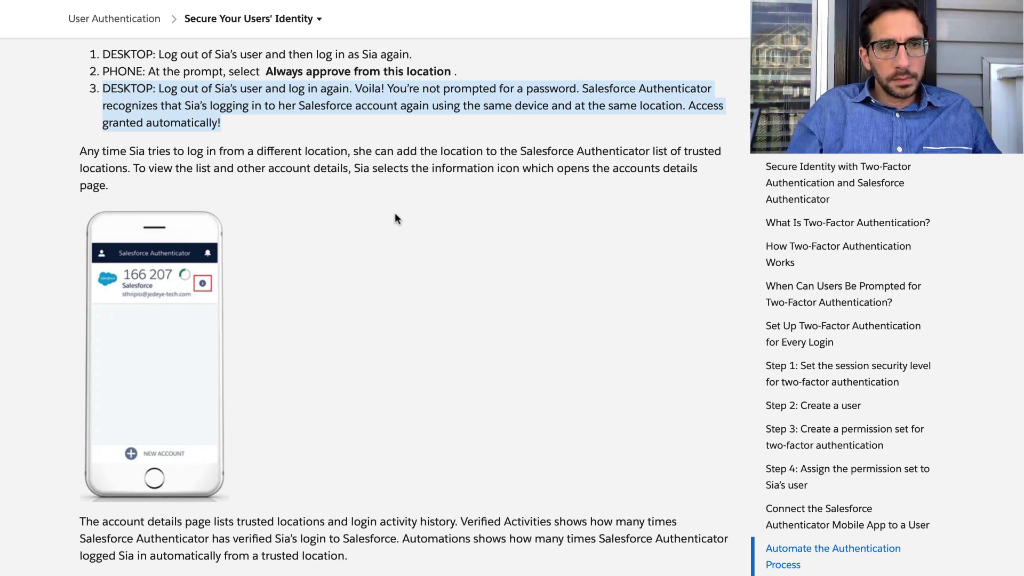
scroll(396, 214, "down", 1)
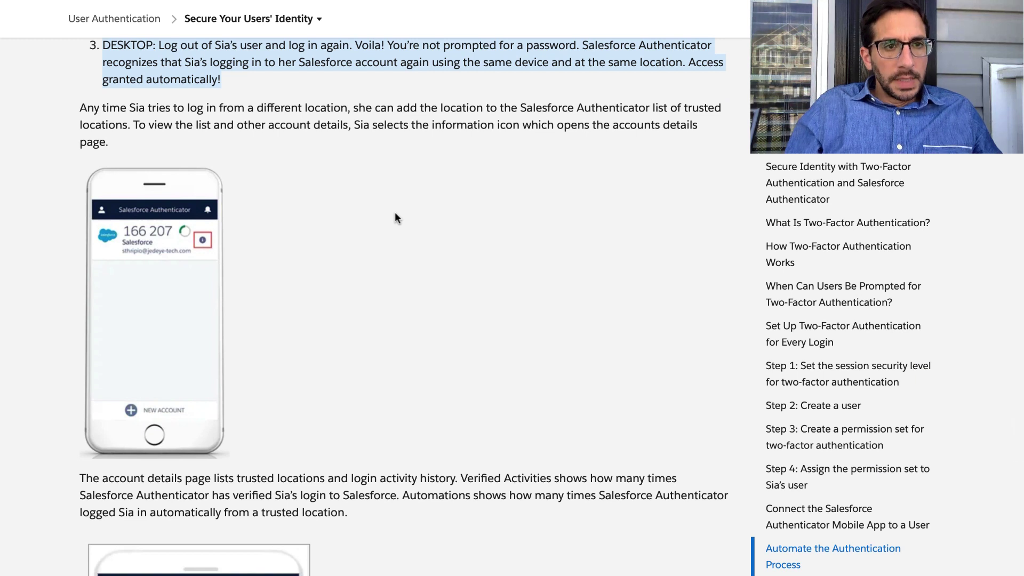
triple_click(326, 119)
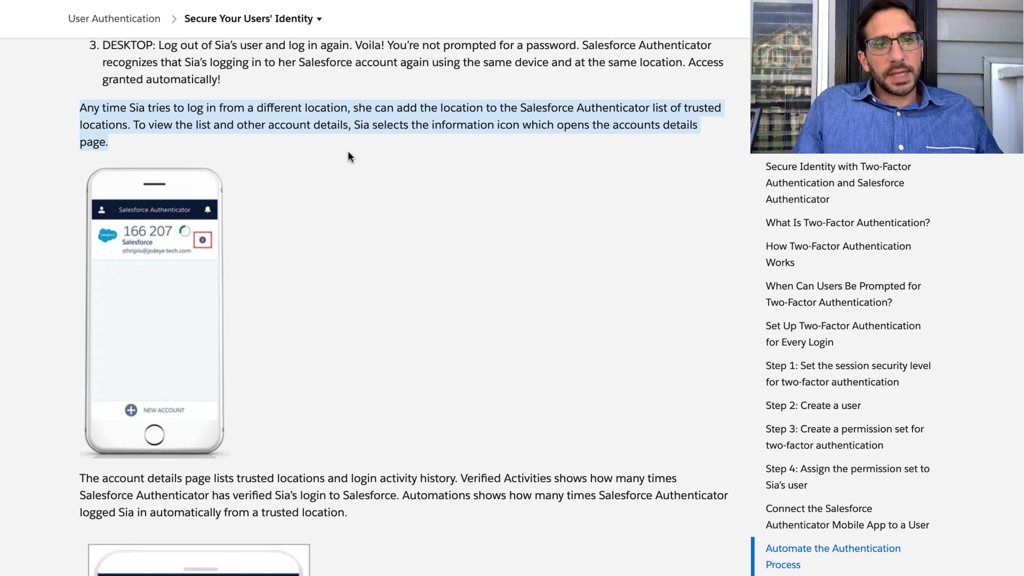
Read the account details paragraph, then scroll through the phone screenshots to the Identity Verification image.
scroll(348, 153, "down", 1)
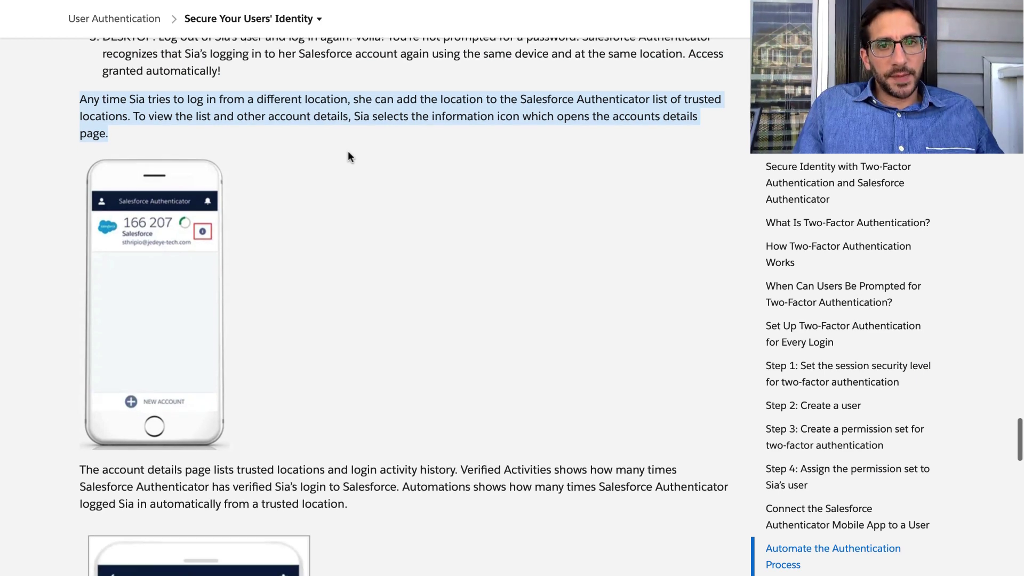
scroll(348, 153, "down", 1)
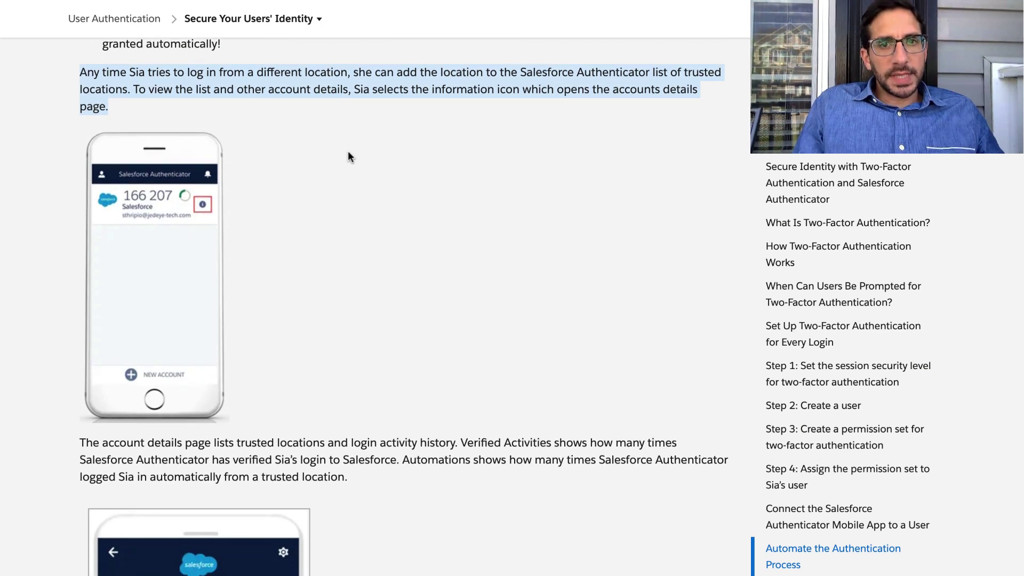
scroll(348, 145, "down", 2)
scroll(309, 353, "down", 10)
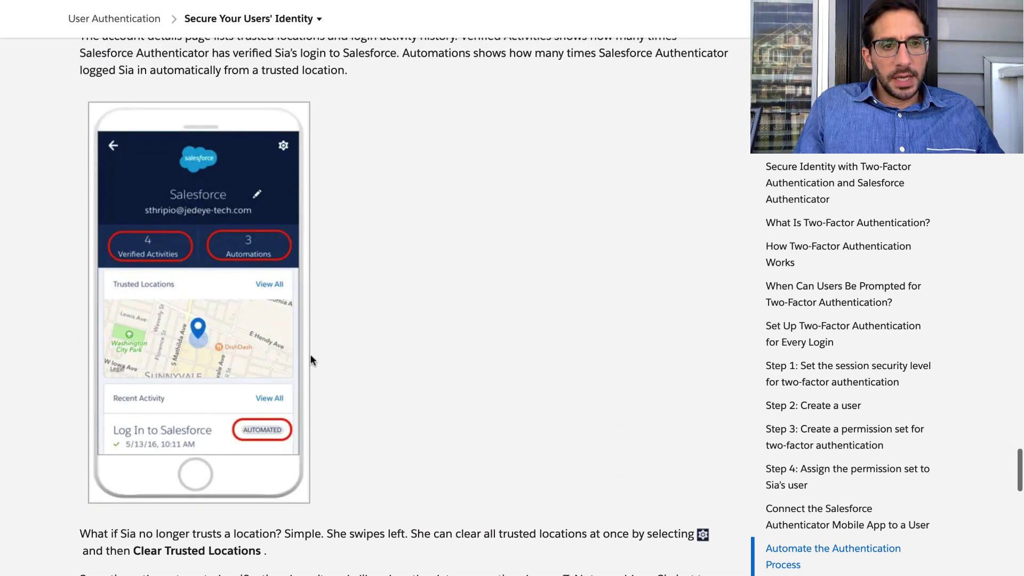
scroll(310, 353, "up", 2)
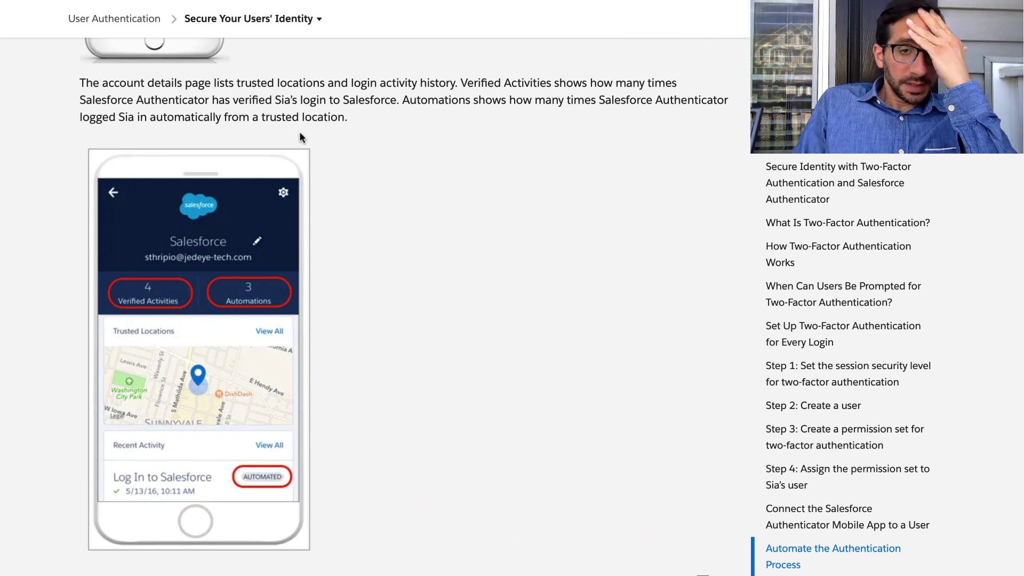
scroll(299, 131, "down", 1)
scroll(303, 128, "up", 2)
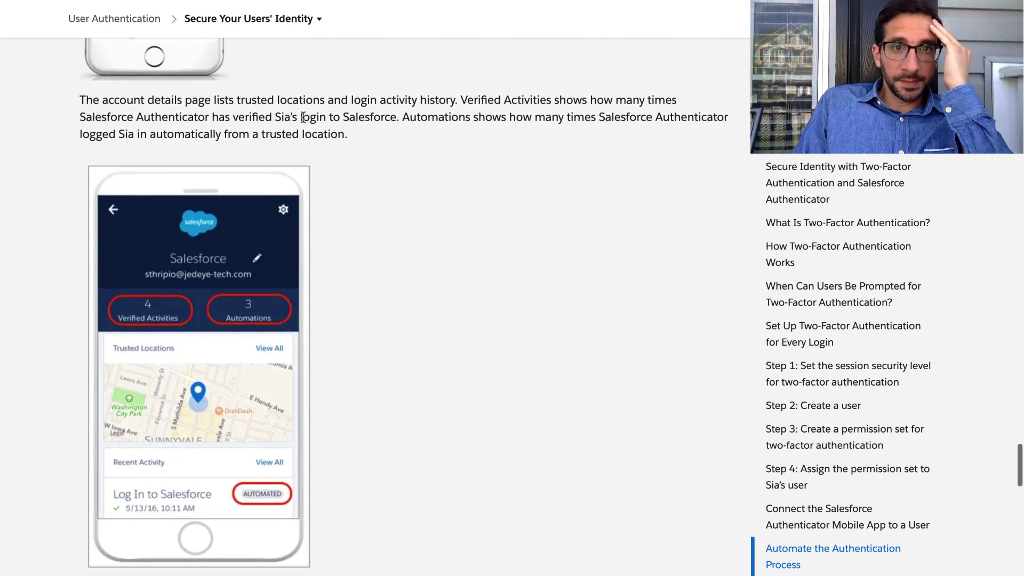
triple_click(303, 112)
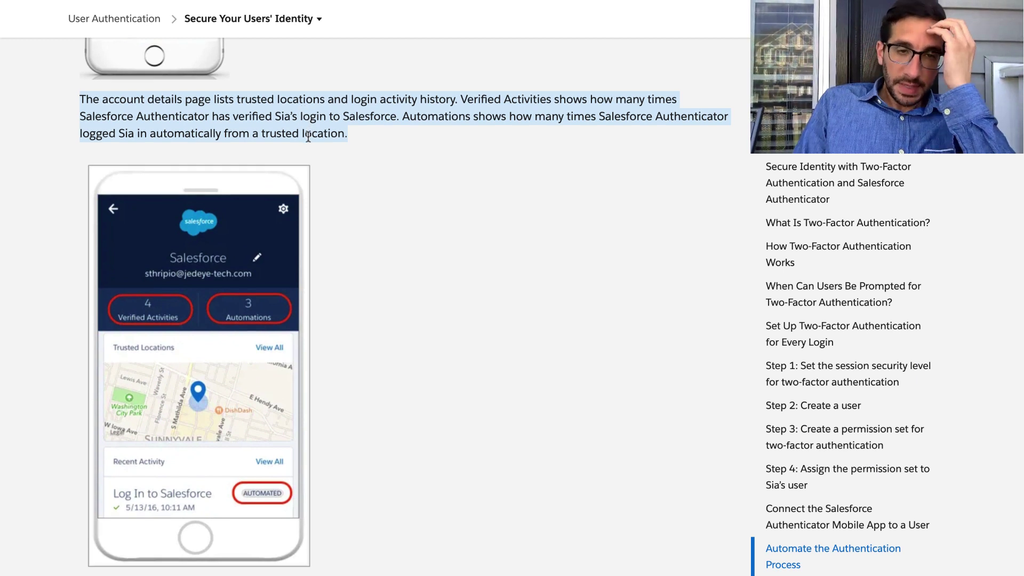
scroll(308, 137, "down", 1)
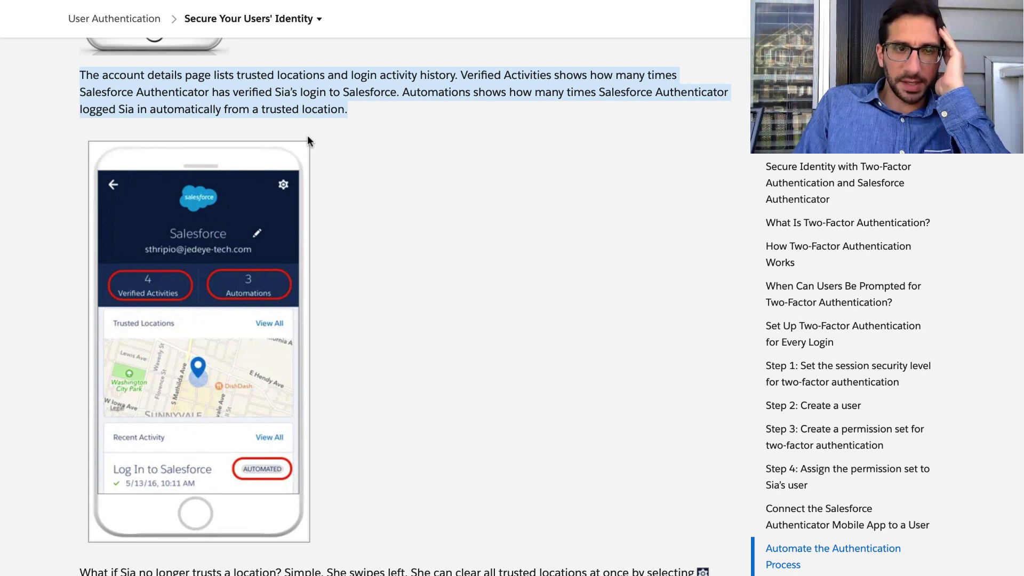
scroll(308, 137, "left", 1)
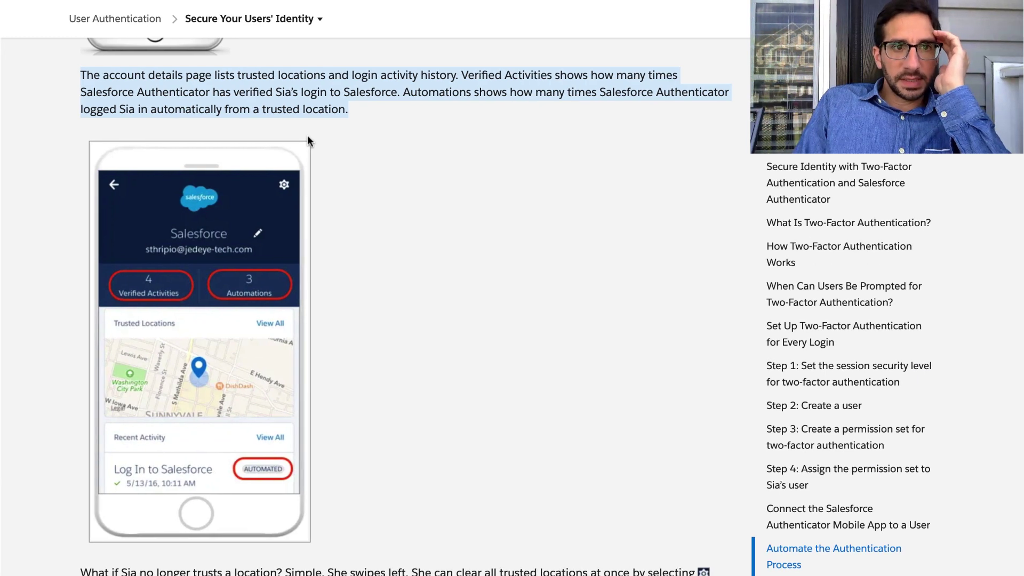
scroll(264, 110, "down", 6)
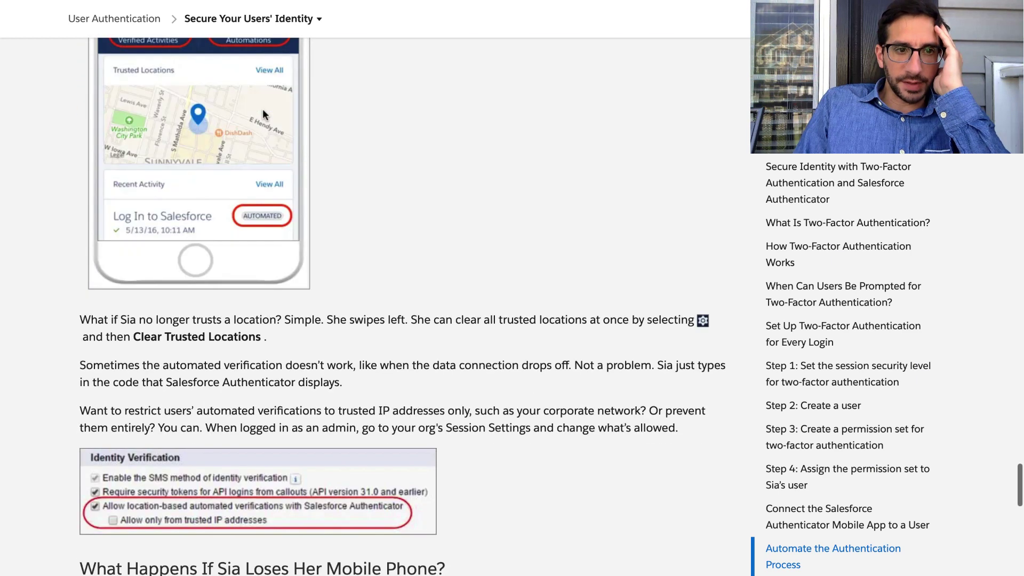
Read the paragraphs on untrusting a location, failed automated verification and restricting verifications to trusted IPs.
triple_click(221, 252)
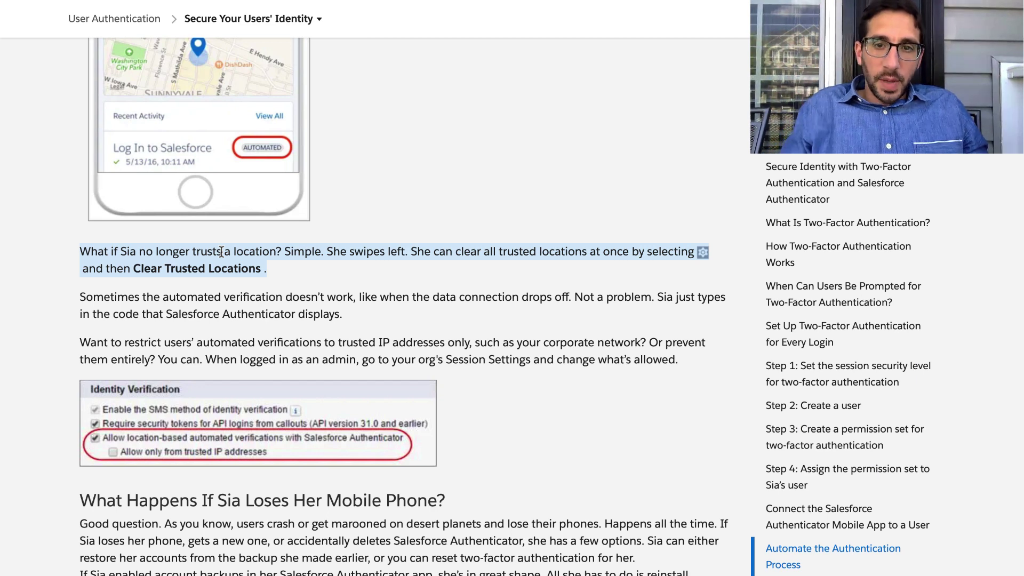
triple_click(211, 301)
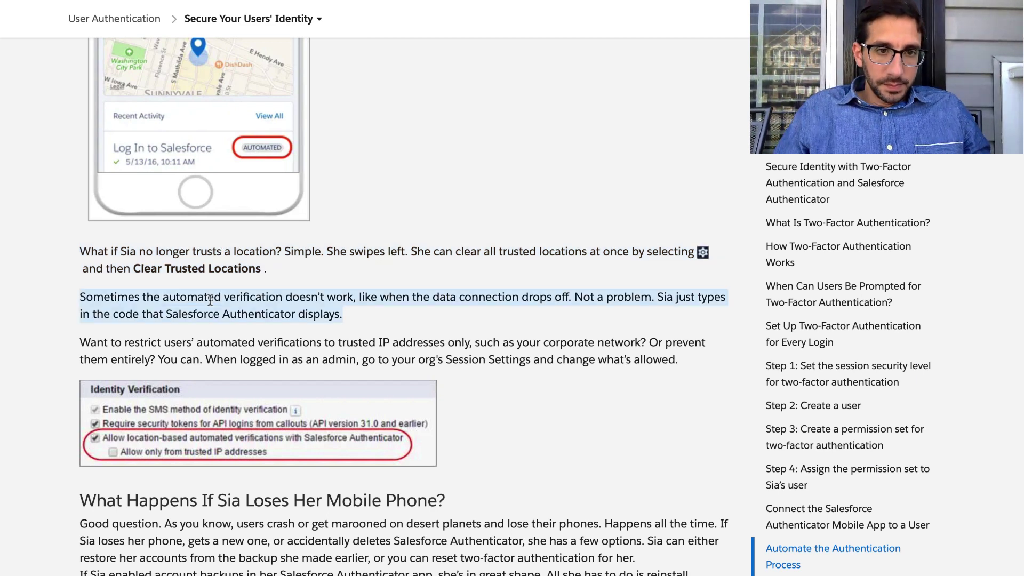
scroll(210, 301, "down", 1)
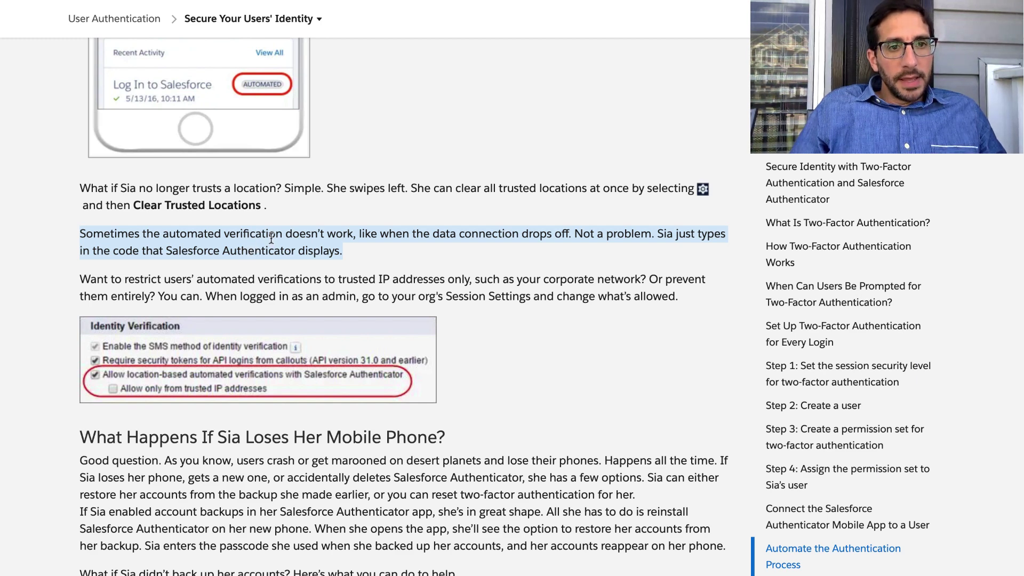
scroll(290, 262, "down", 1)
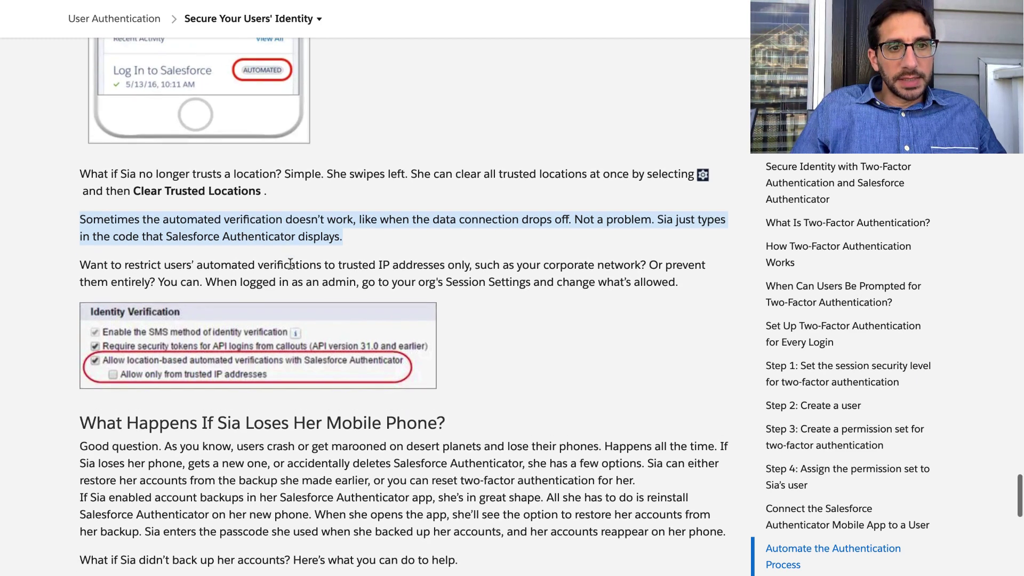
triple_click(291, 263)
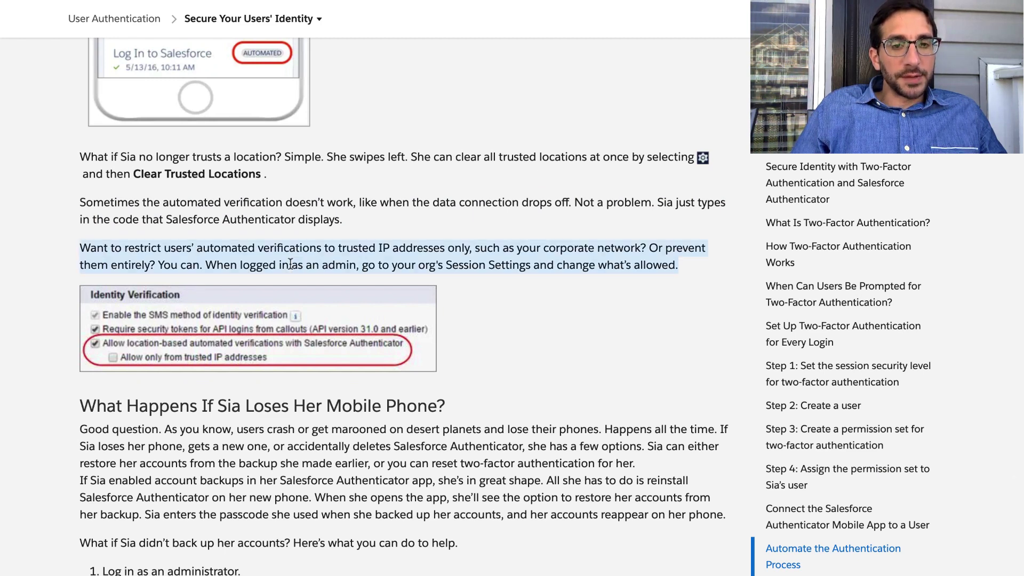
Scroll down to the lost mobile phone heading and highlight it.
scroll(289, 264, "down", 3)
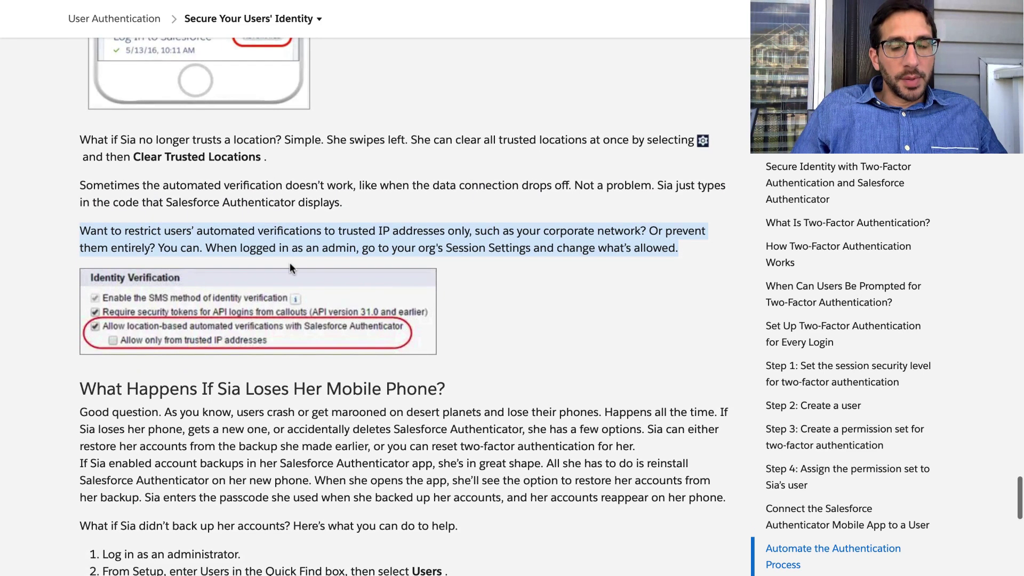
scroll(290, 262, "down", 1)
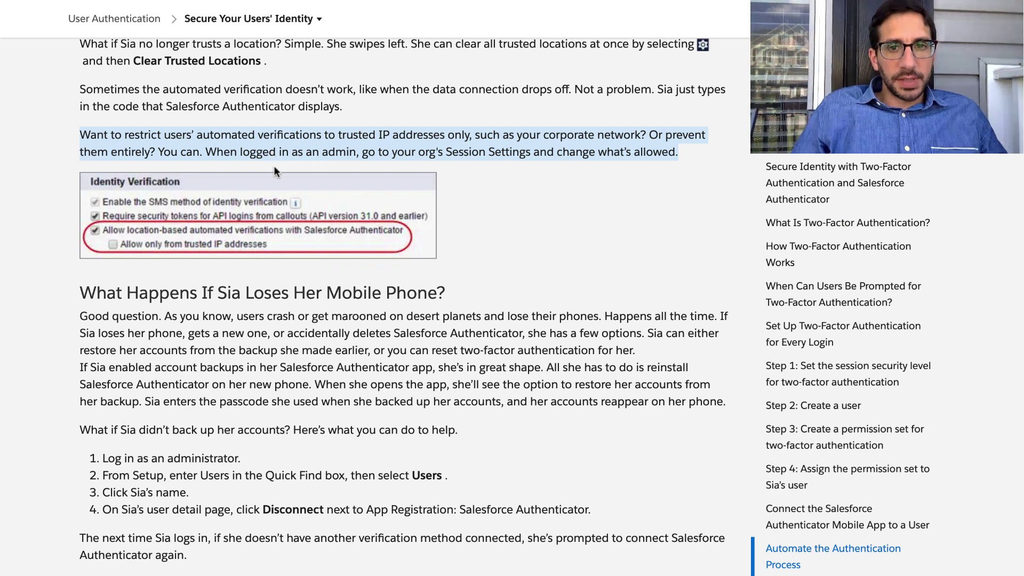
scroll(274, 160, "down", 4)
triple_click(264, 186)
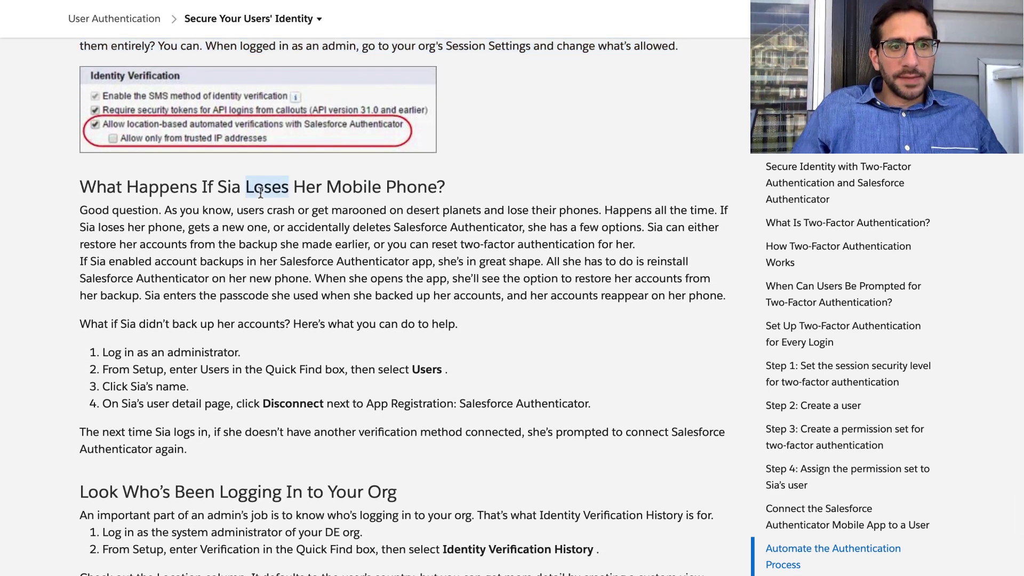
Read the lost-phone options, the backup-restore paragraph and the admin steps for disconnecting Authenticator.
triple_click(249, 225)
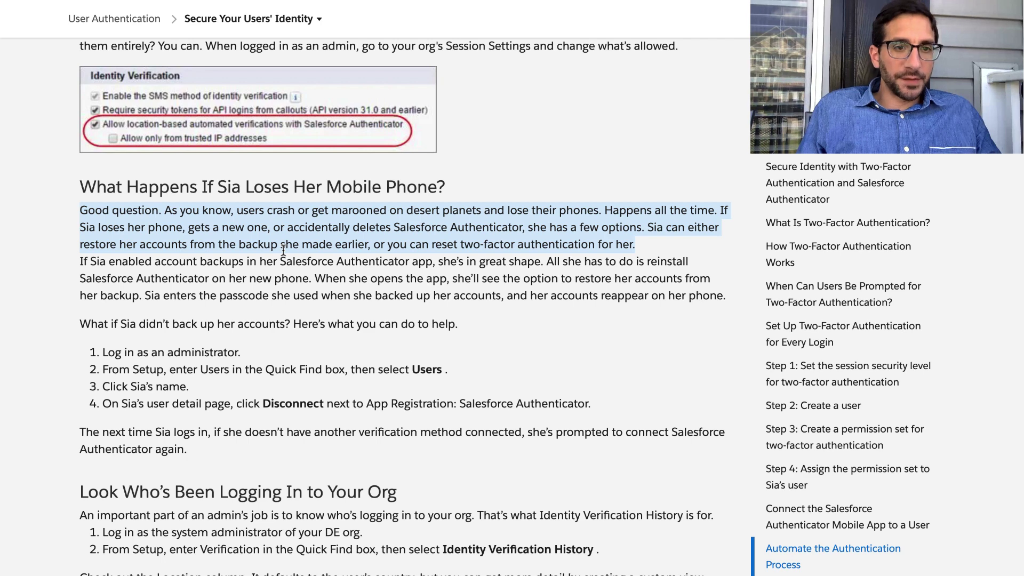
scroll(283, 249, "down", 2)
triple_click(262, 180)
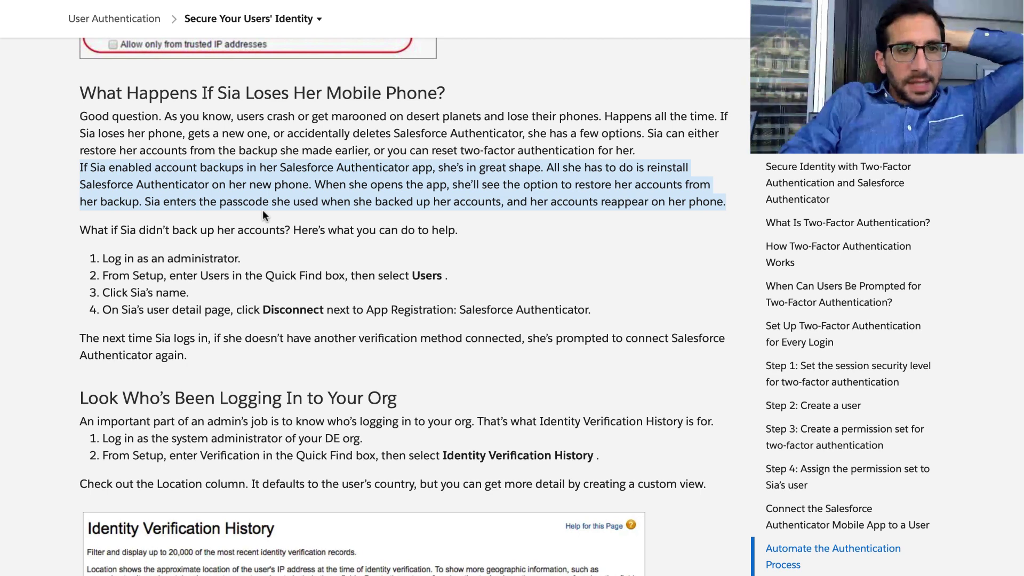
triple_click(212, 258)
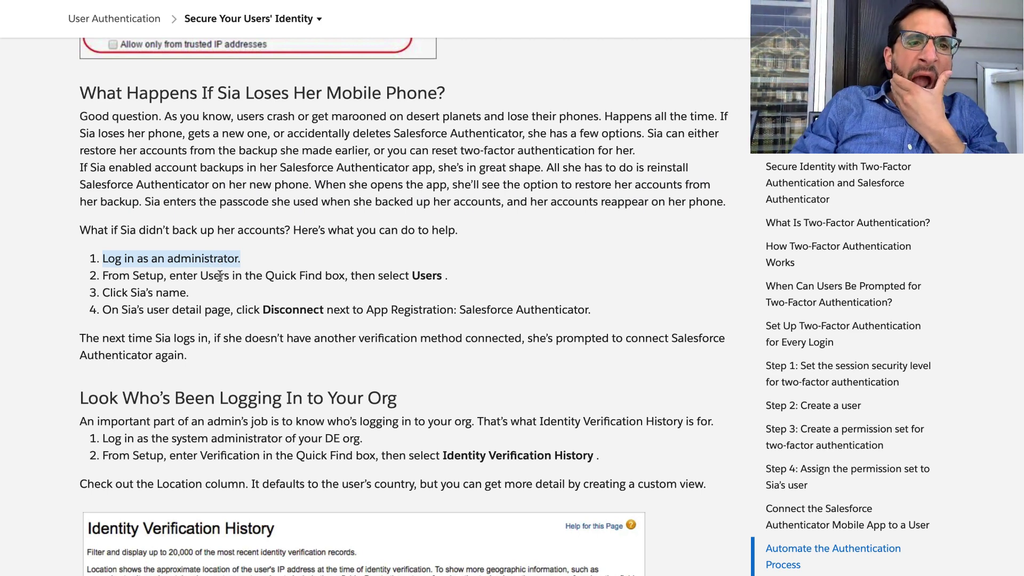
triple_click(215, 284)
triple_click(216, 276)
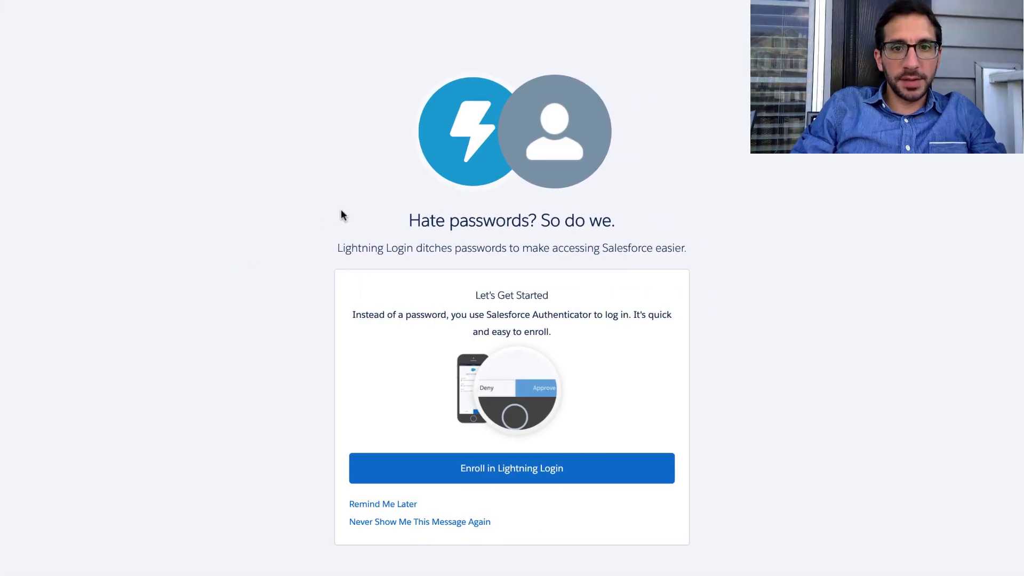
Postpone Lightning Login with Remind Me Later and log out via the profile menu.
left_click(398, 504)
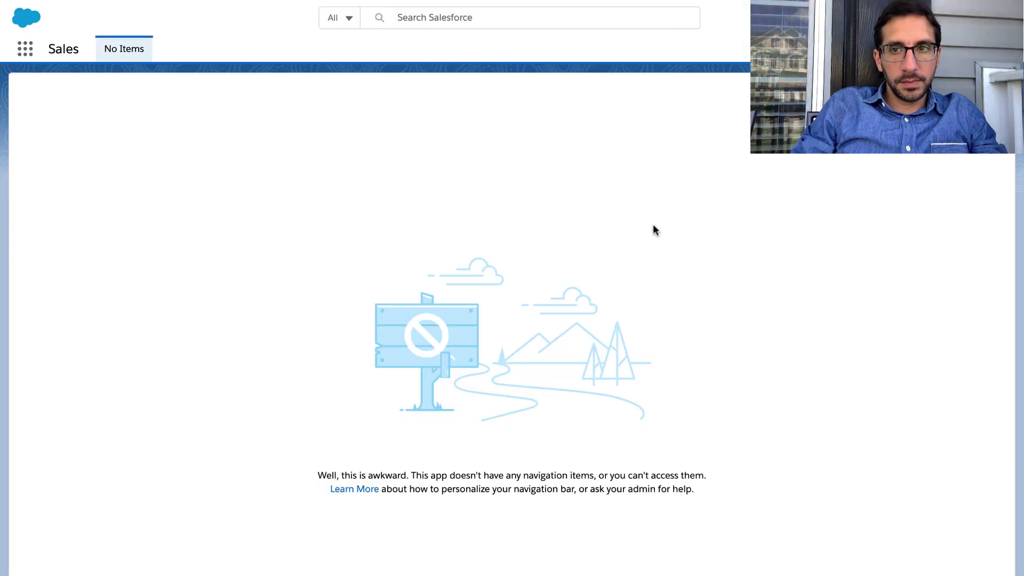
left_click(1001, 18)
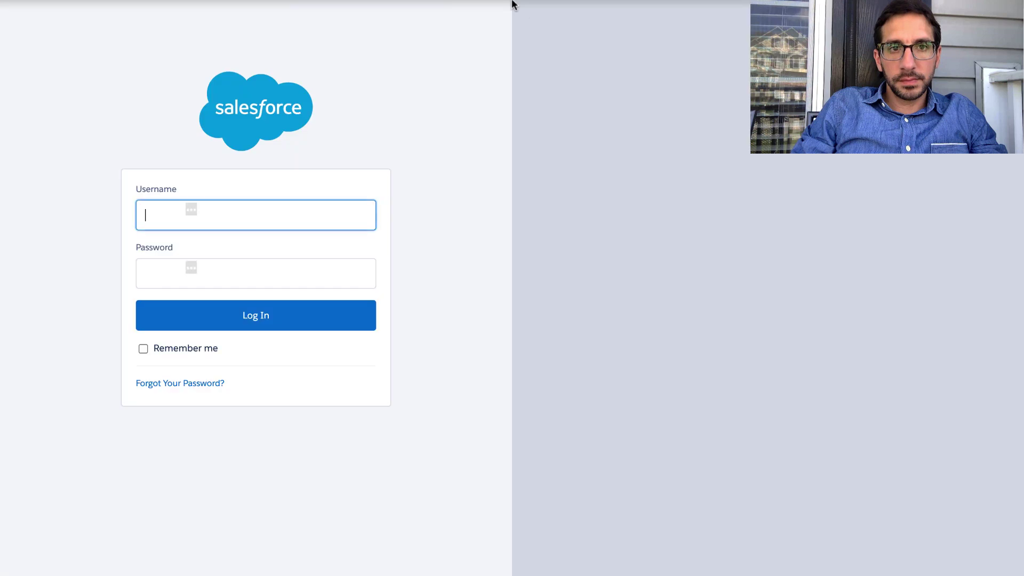
mouse_move(503, 2)
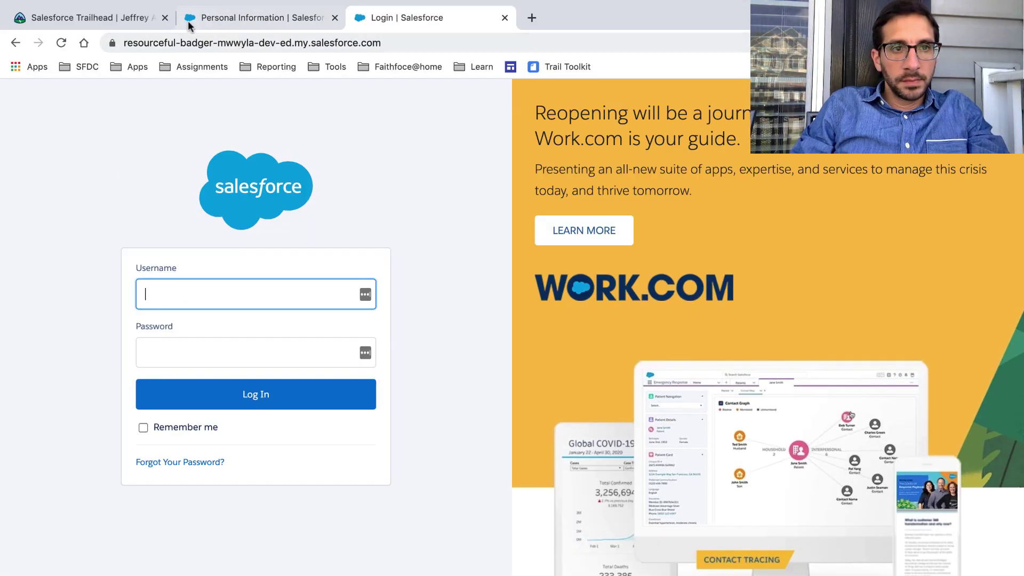
Close the leftover login tabs, relaunch the Resourceful-badger playground and open its Setup Home.
left_click(335, 17)
left_click(335, 17)
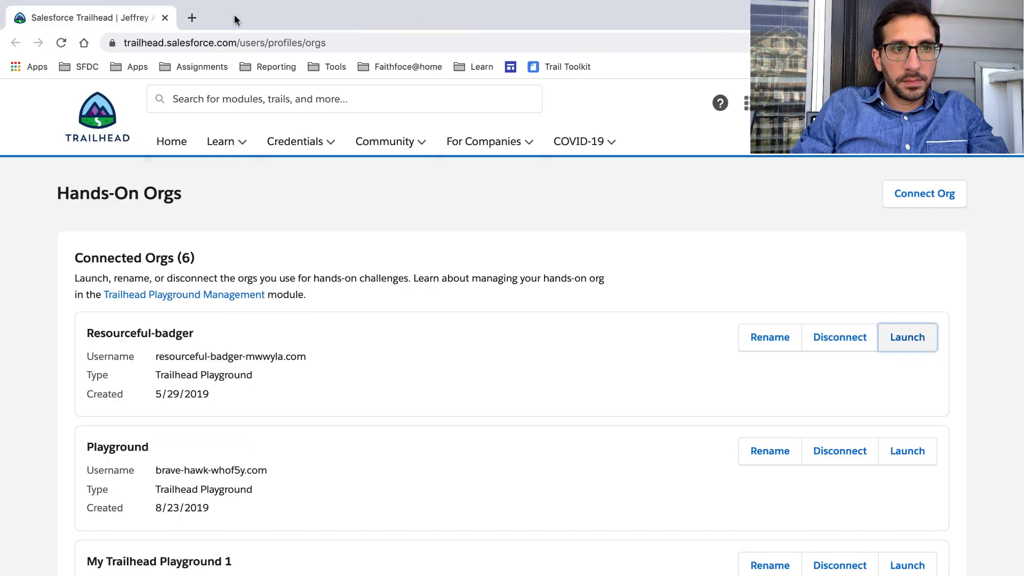
left_click(880, 340)
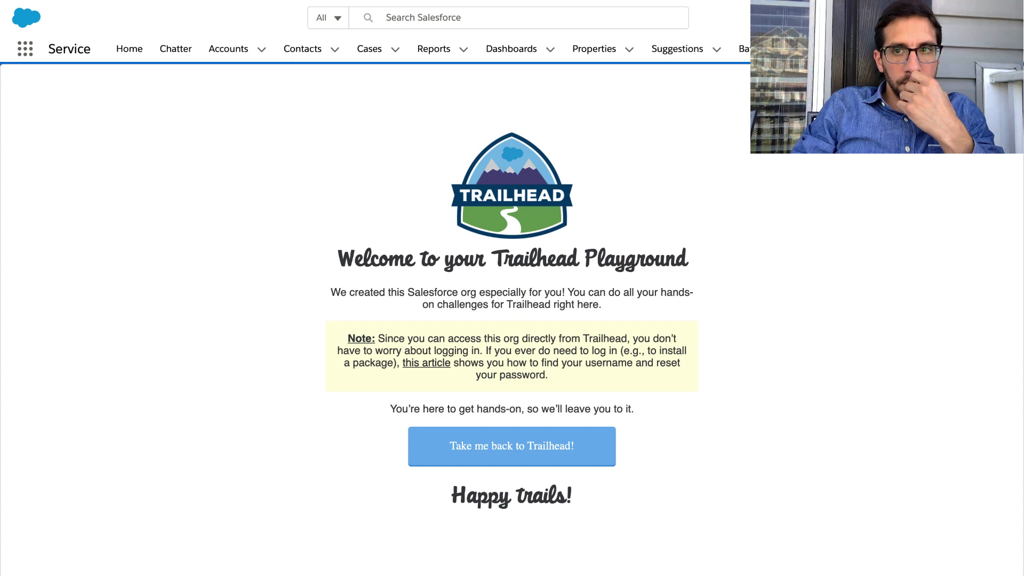
left_click(951, 18)
left_click(885, 55)
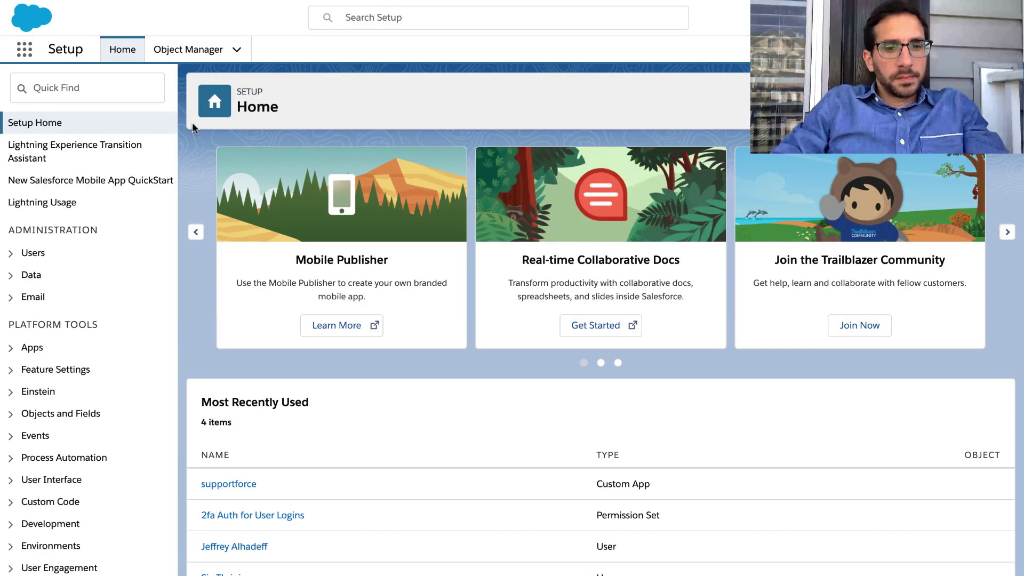
Filter Quick Find to 'users', open the Users page, and return to the Trailhead instructions.
left_click(136, 87)
type("us")
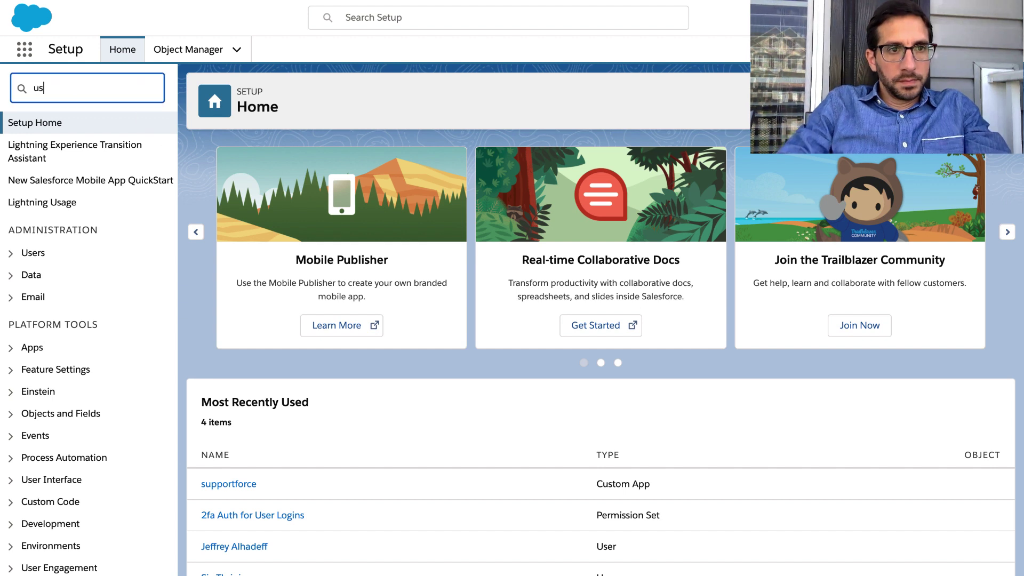
type("e")
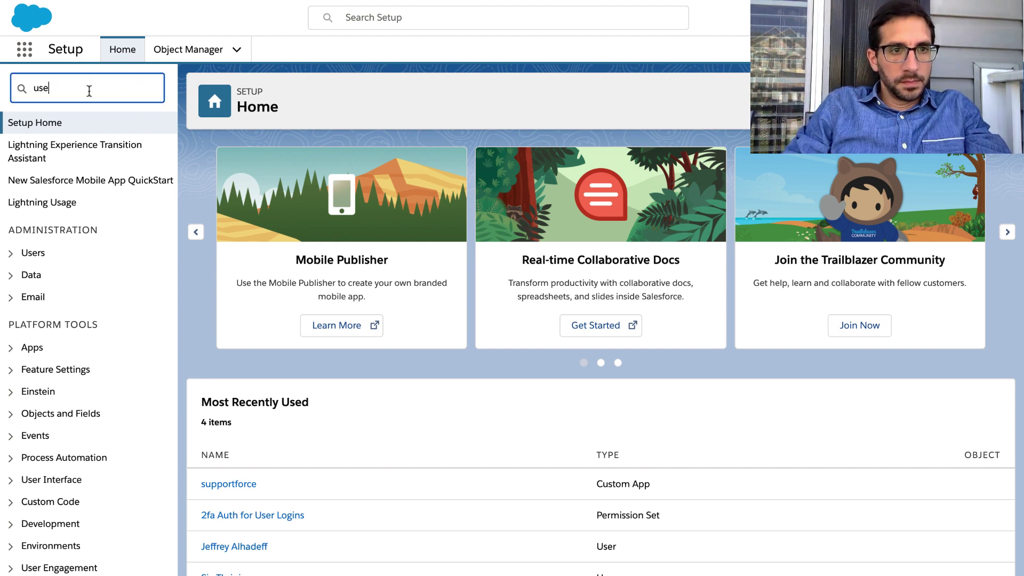
type("rs")
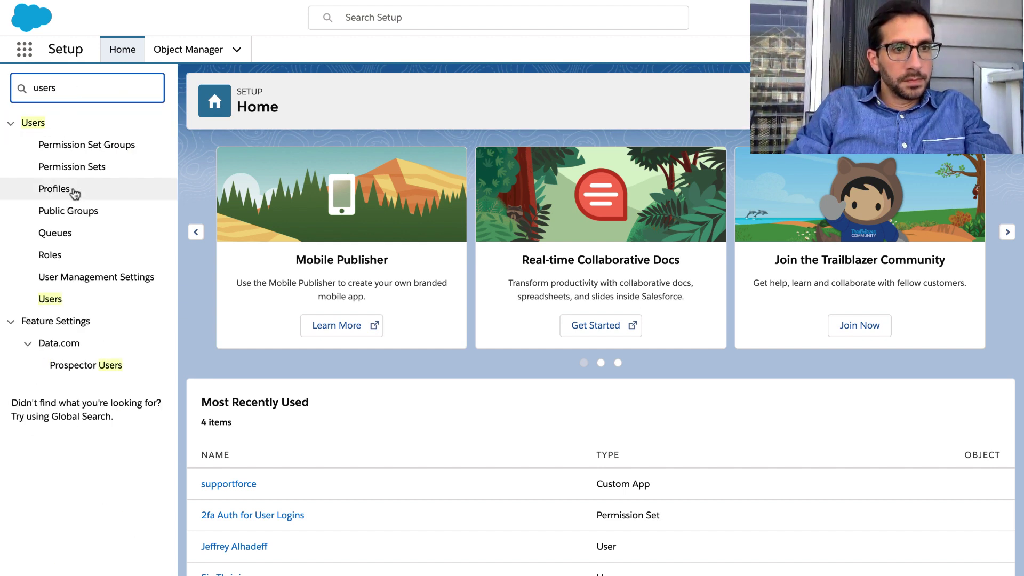
left_click(54, 298)
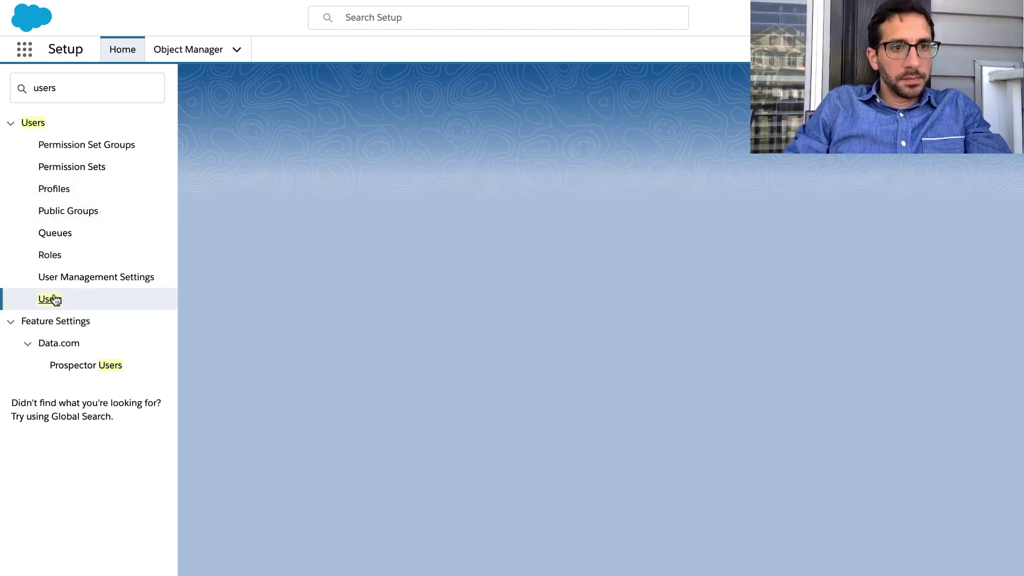
key("ctrl+Left")
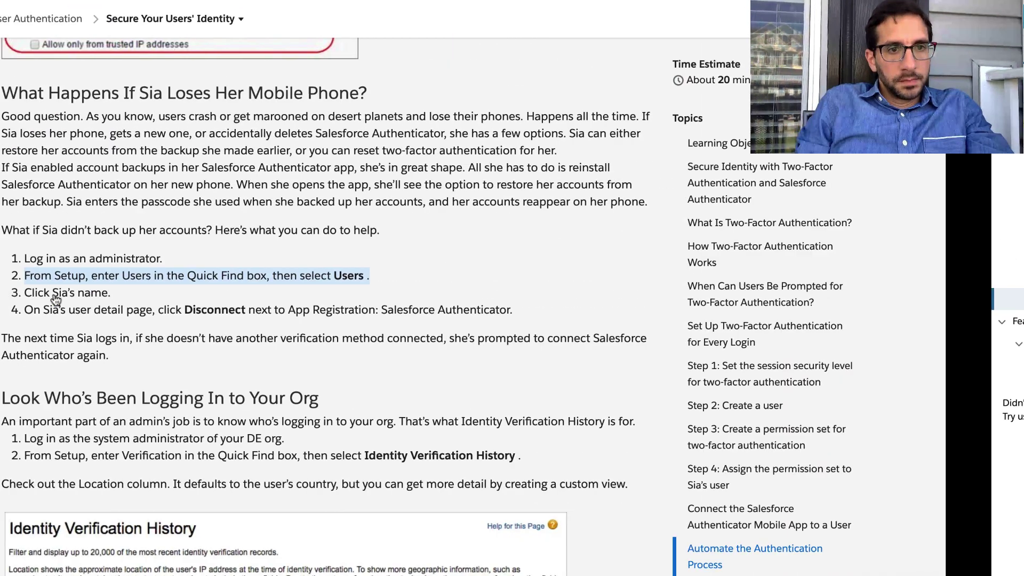
Review Trailhead steps 3 and 4 on opening the user and disconnecting, then return to Setup Users.
scroll(101, 283, "down", 1)
scroll(101, 283, "down", 1)
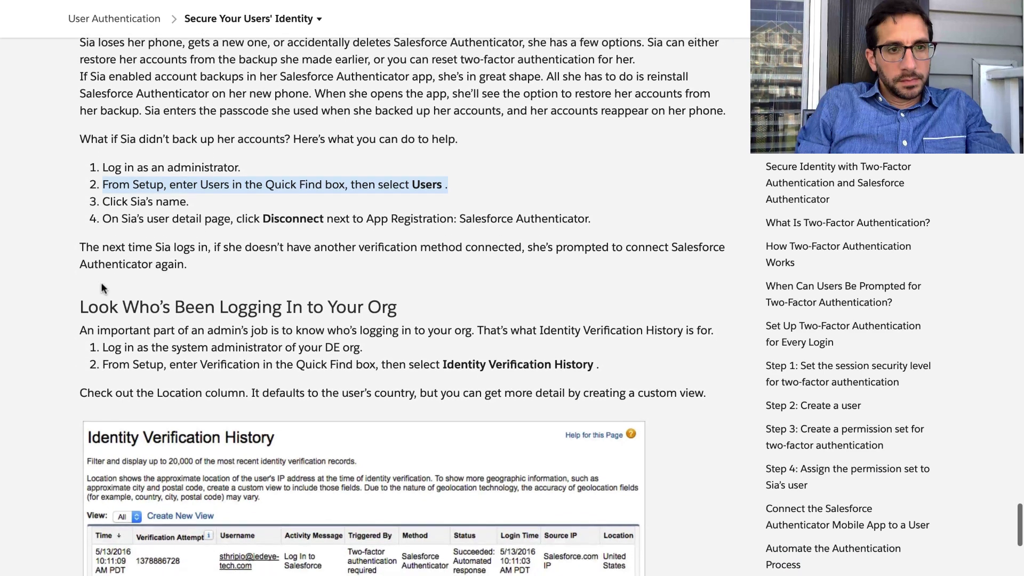
triple_click(122, 203)
double_click(126, 213)
triple_click(125, 213)
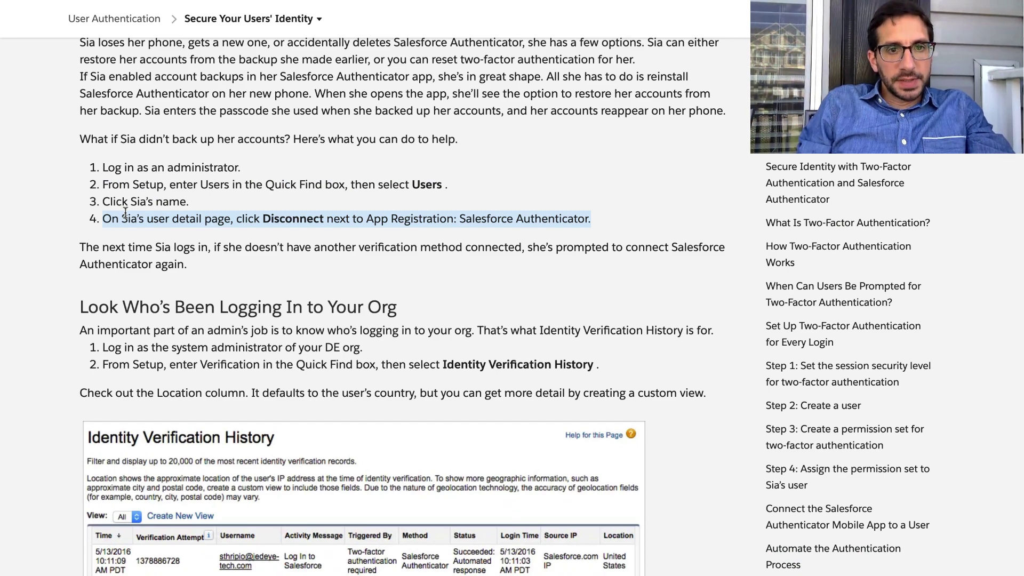
key("ctrl+Right")
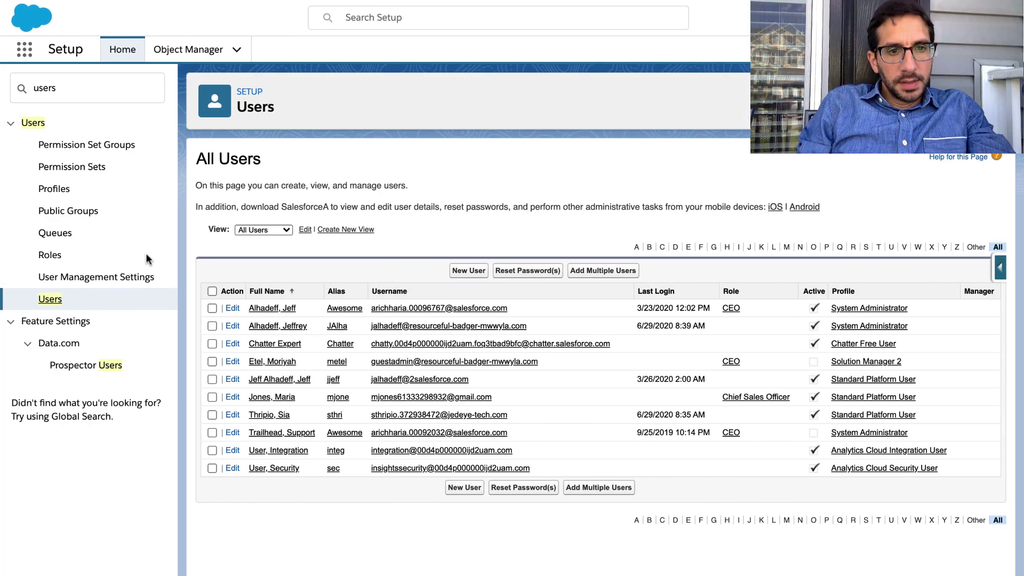
Open the demo user's detail page, checking the Trailhead instructions along the way.
left_click(271, 415)
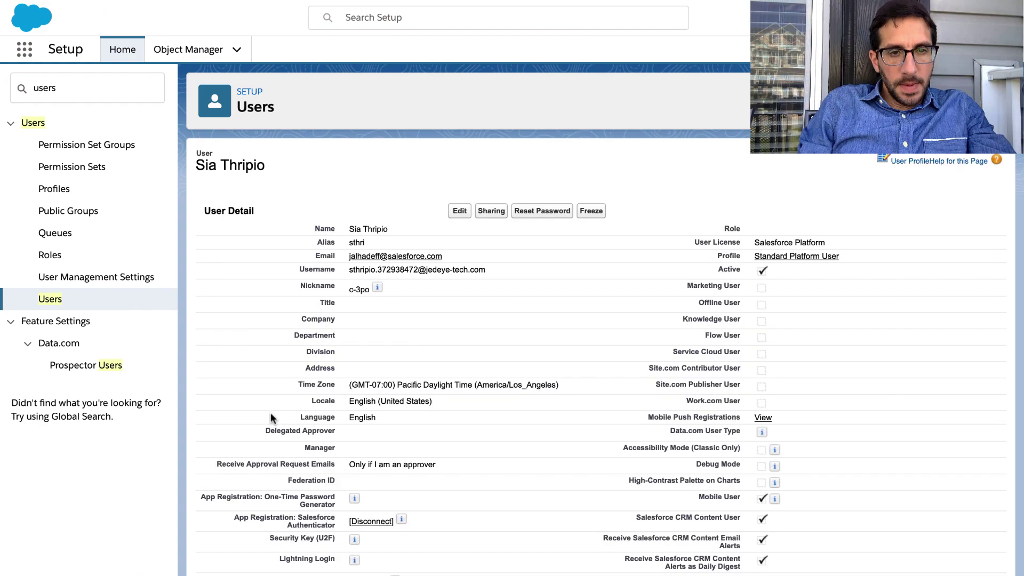
key("ctrl+Left")
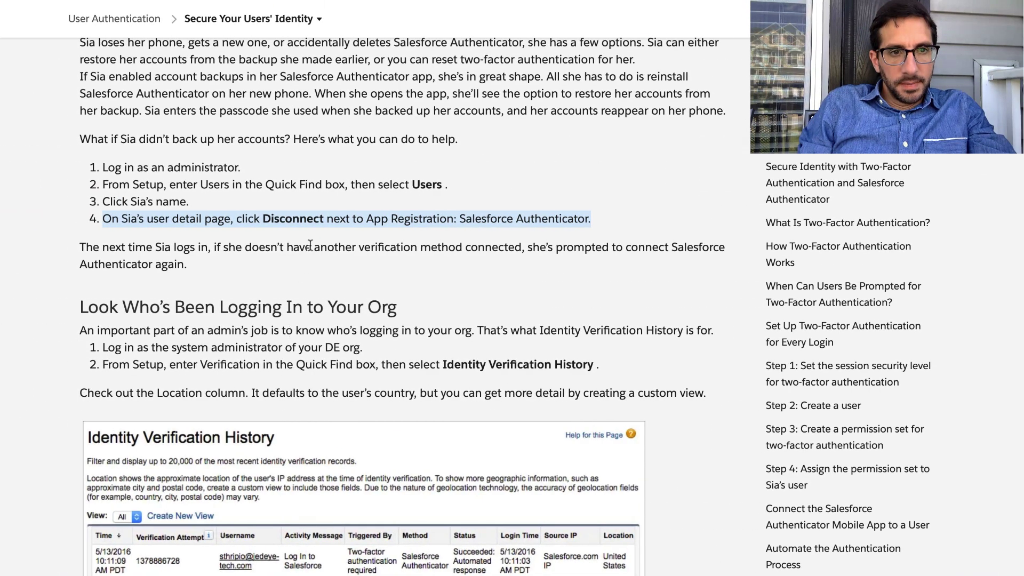
key("ctrl+Right")
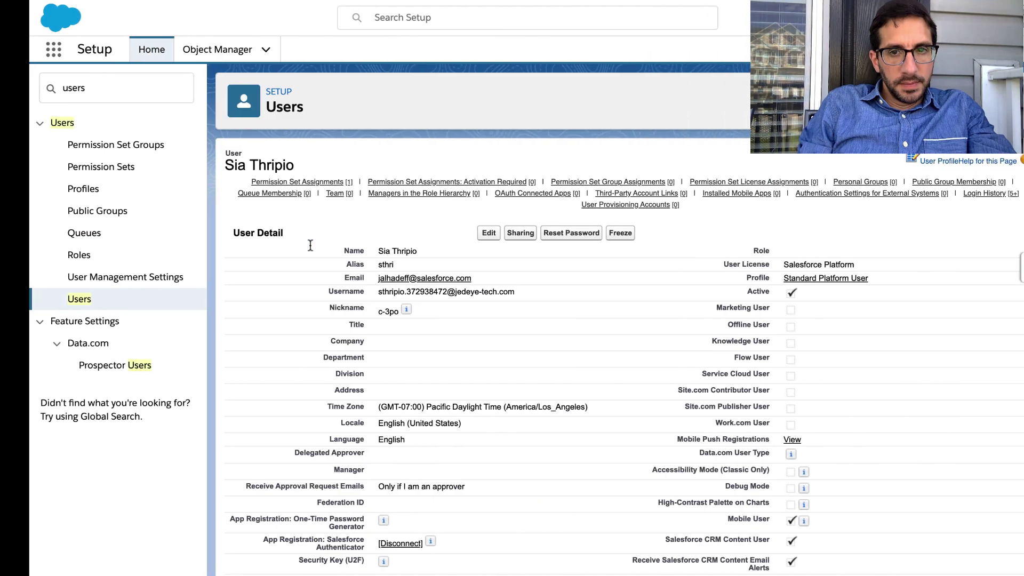
Find 'app Reg' on the page and disconnect the Salesforce Authenticator app registration.
key("super+f")
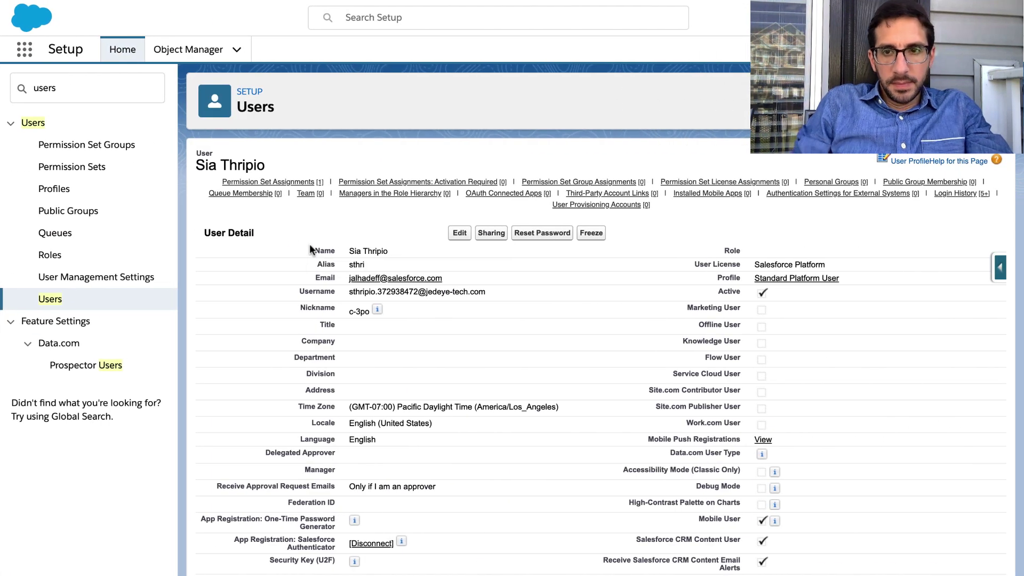
type("app")
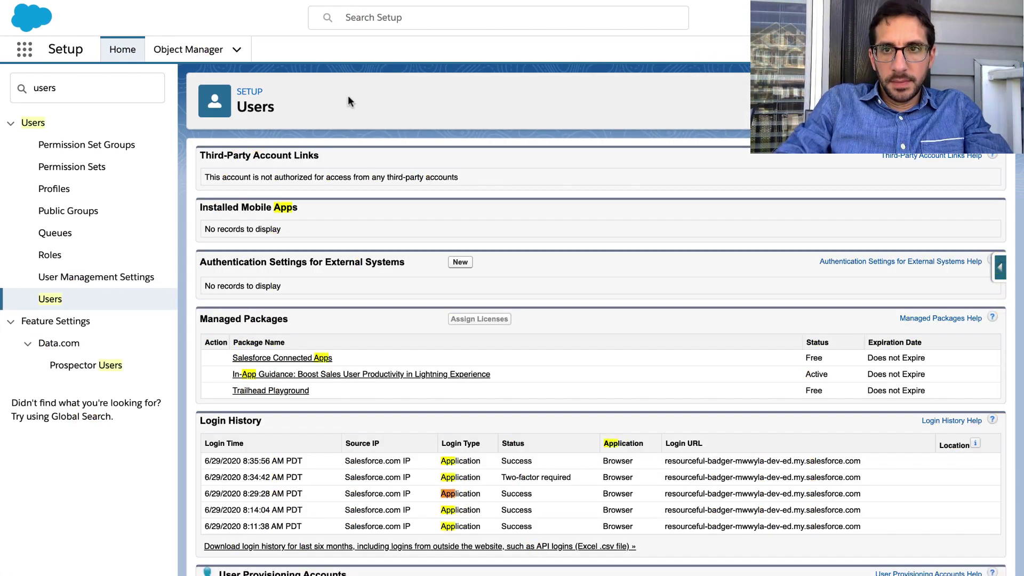
type(" Re")
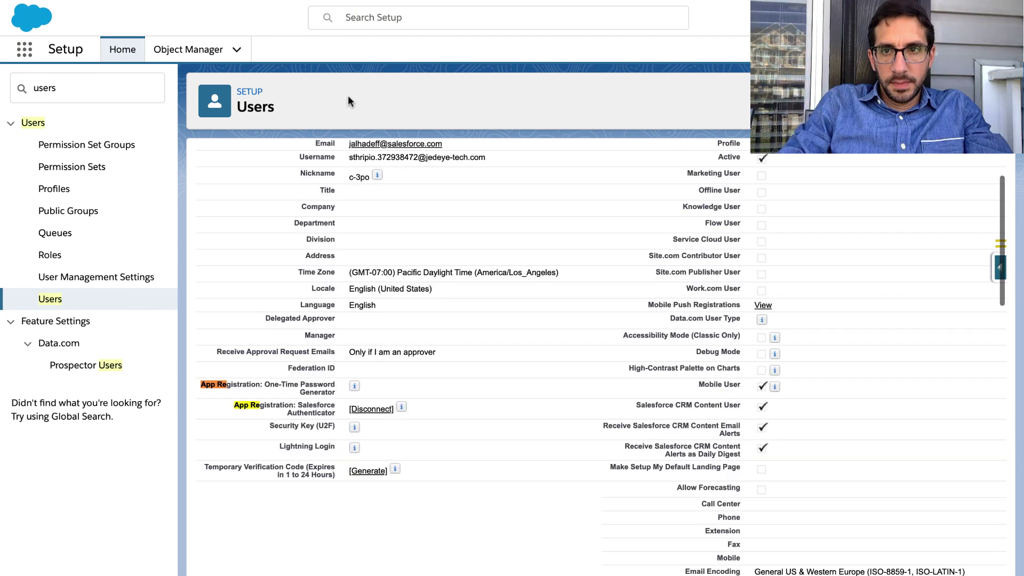
type("g")
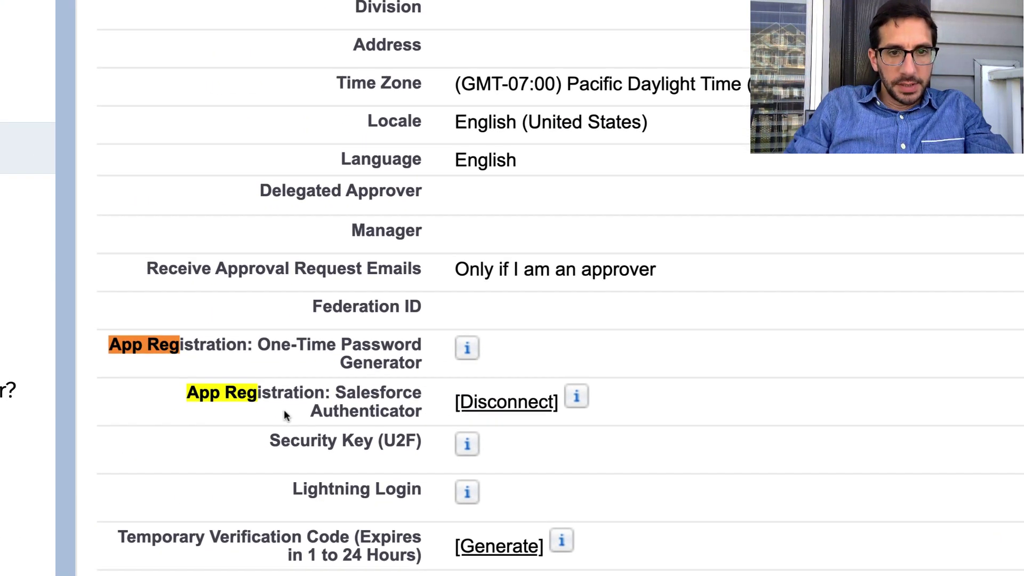
scroll(284, 411, "down", 3)
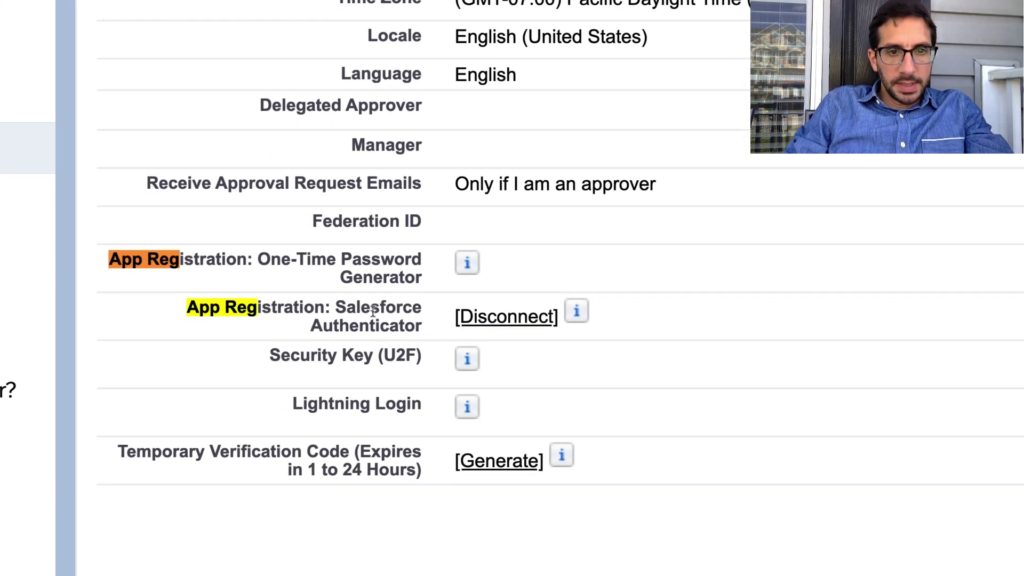
left_click(480, 319)
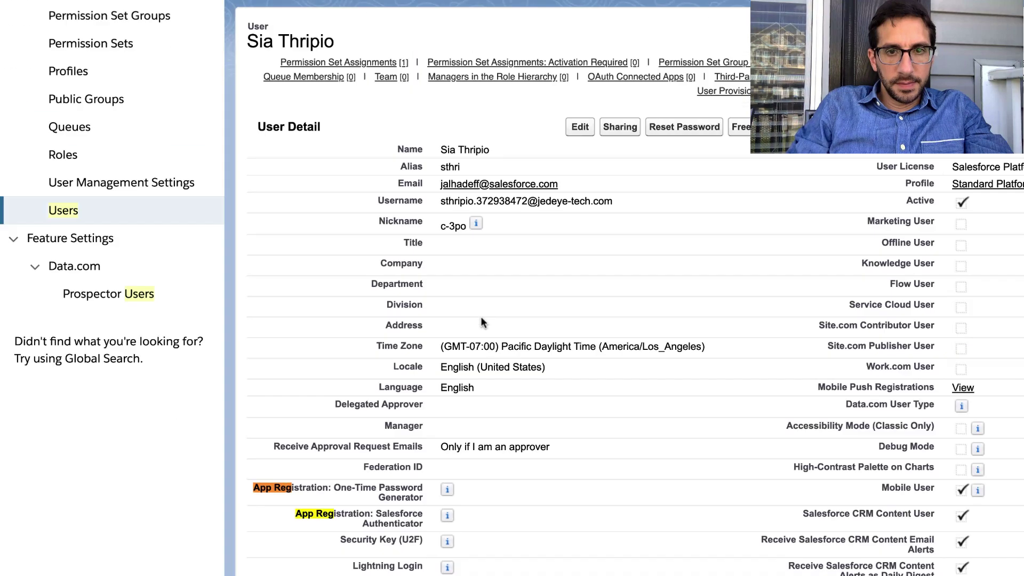
Review the Trailhead paragraph about reconnecting the authenticator at next login.
scroll(481, 319, "down", 2)
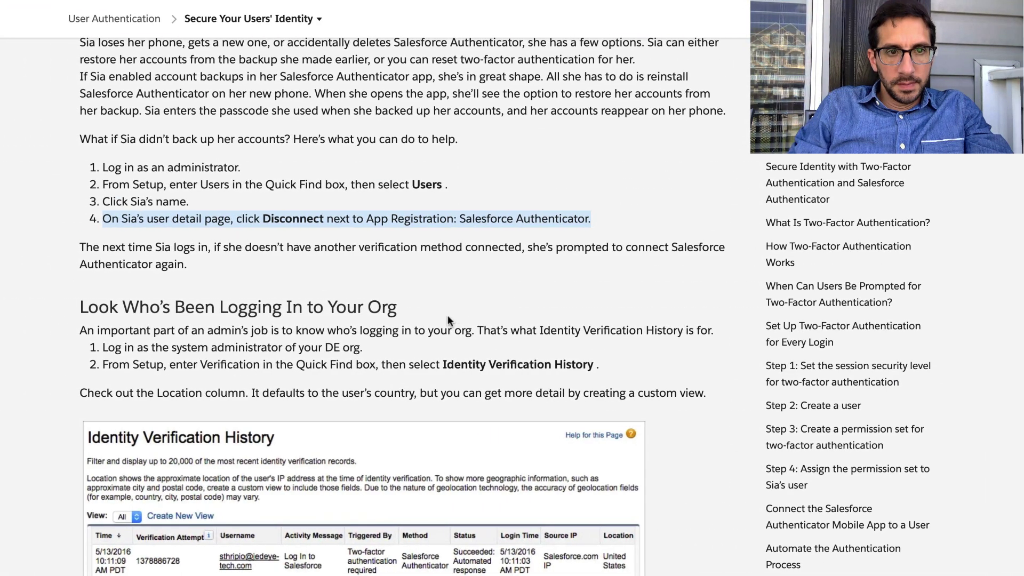
triple_click(169, 247)
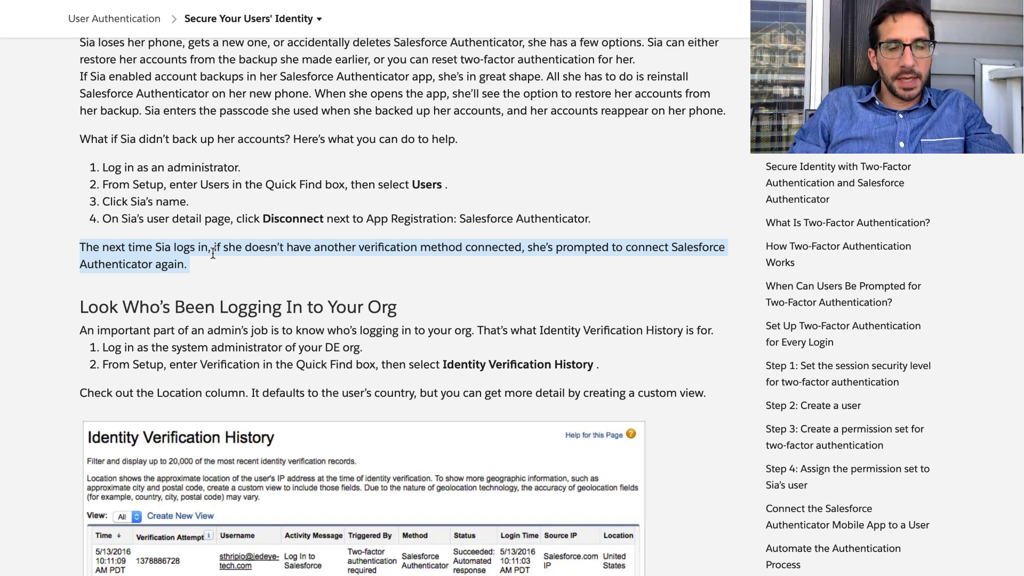
scroll(212, 253, "down", 3)
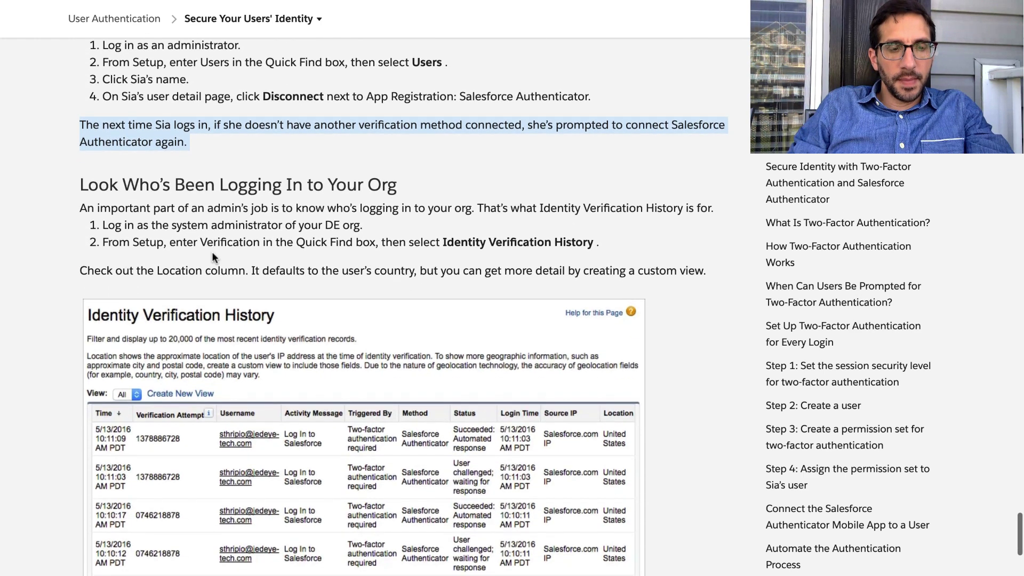
scroll(212, 256, "down", 1)
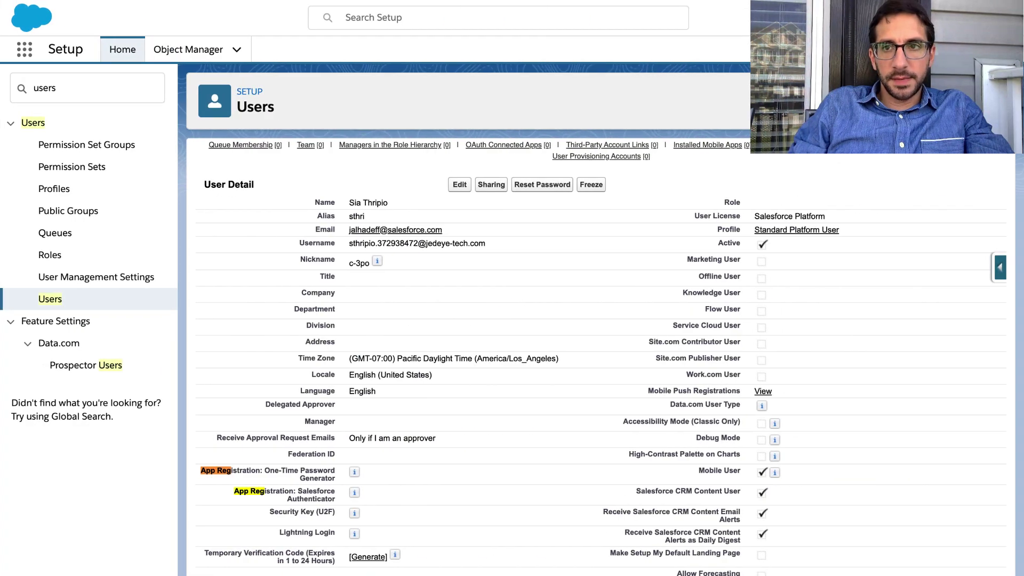
Log out of the administrator session from the profile menu.
key("Escape")
left_click(1001, 18)
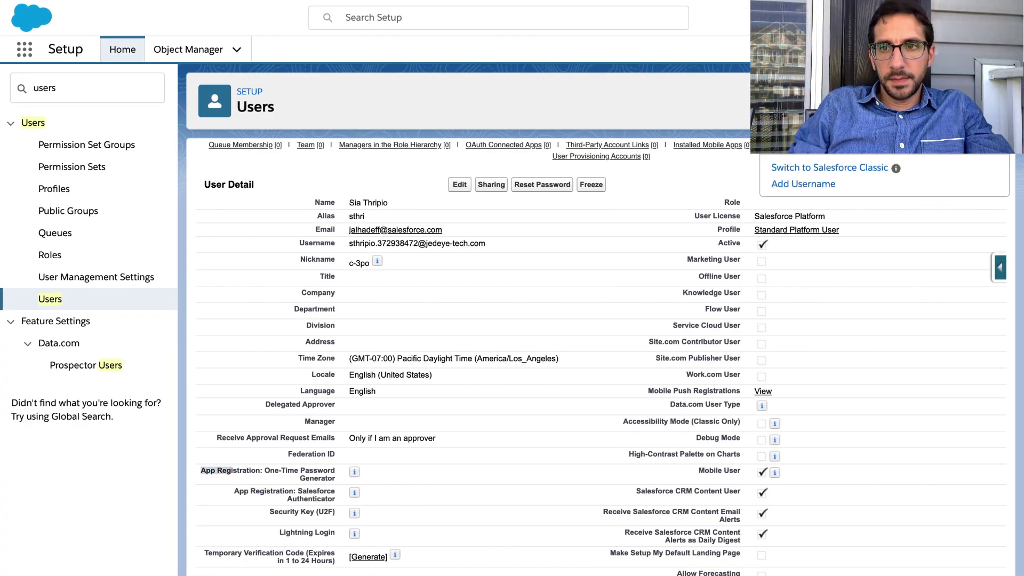
left_click(879, 102)
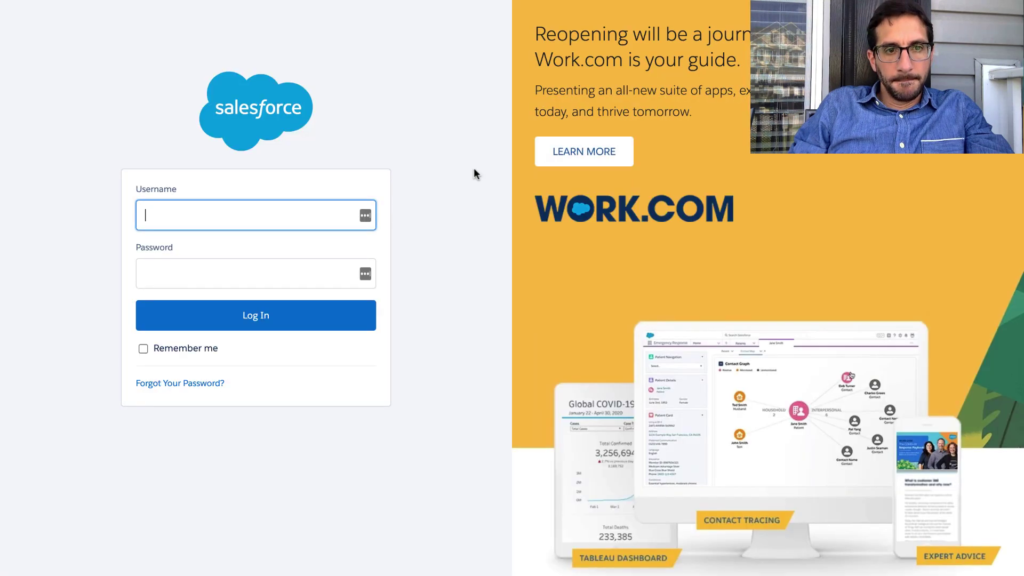
Sign in as the user with the saved username and the account password.
key("super+v")
key("Tab")
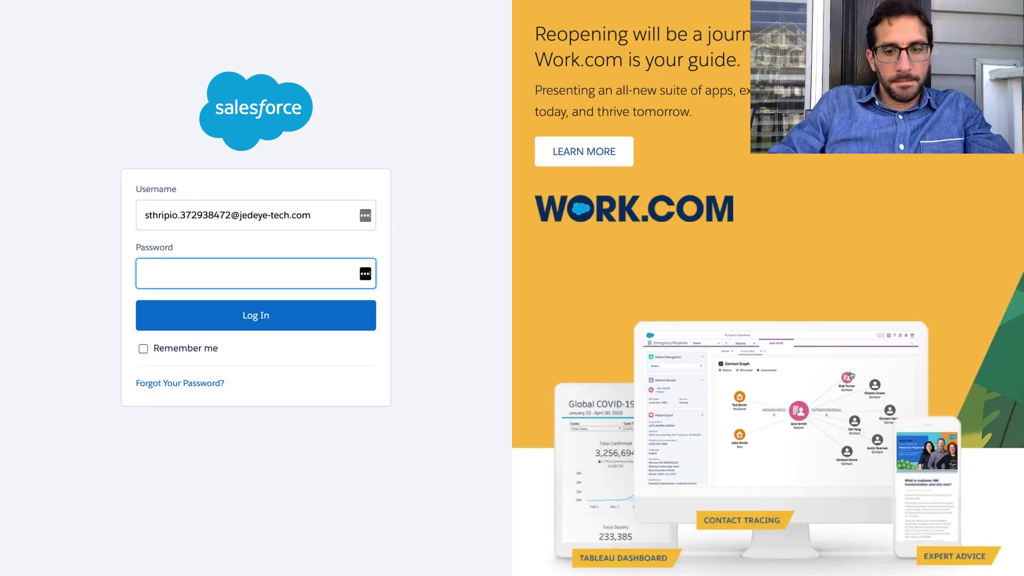
type("••••••••")
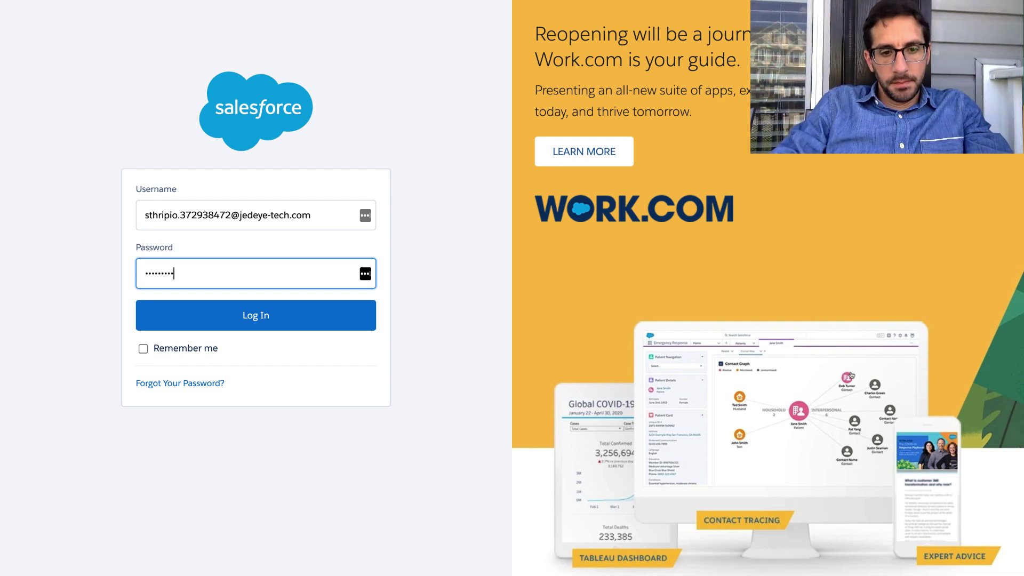
type("••")
left_click(331, 315)
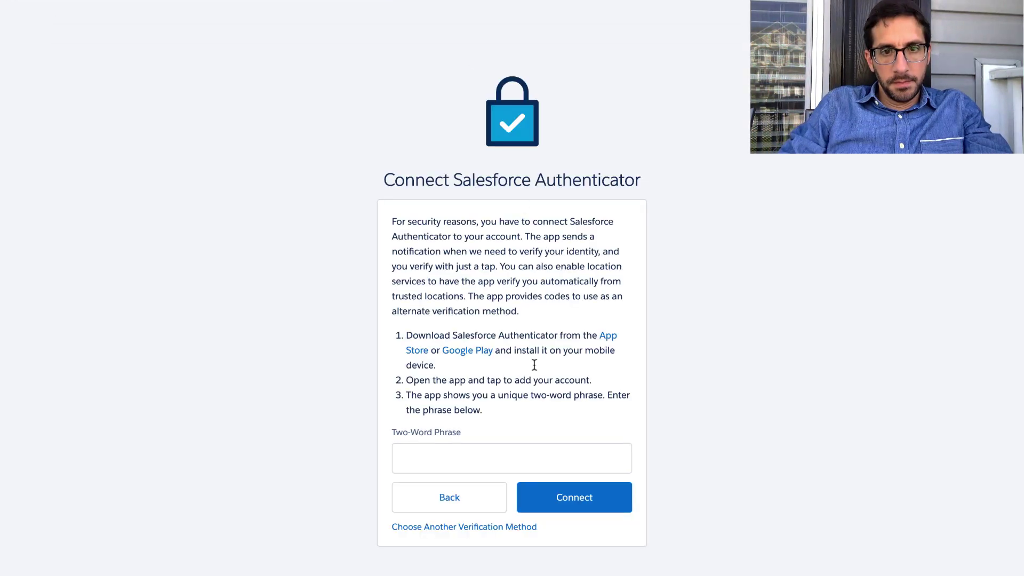
Submit the suggested two-word phrase to connect Salesforce Authenticator.
left_click(514, 455)
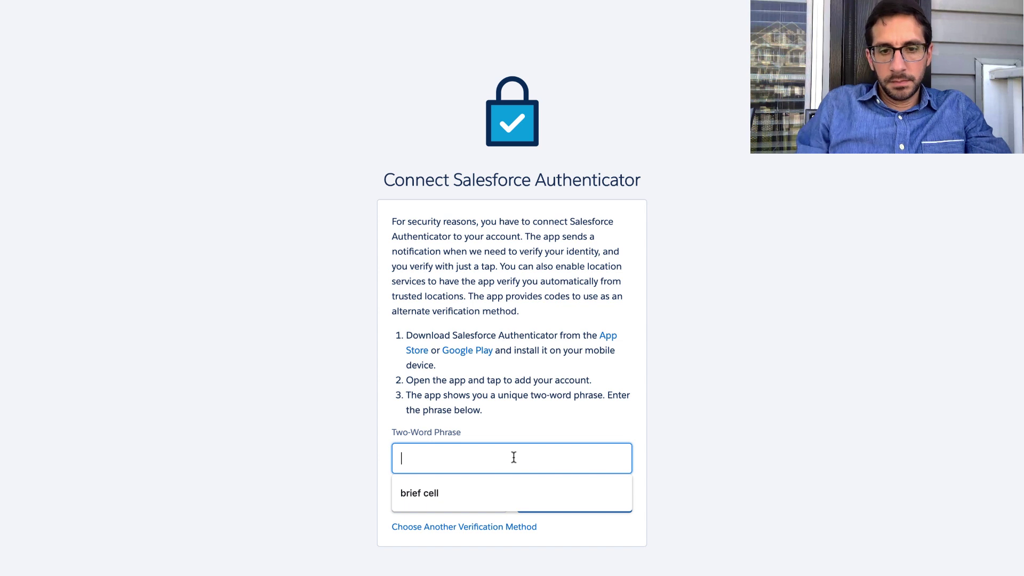
left_click(501, 499)
left_click(545, 505)
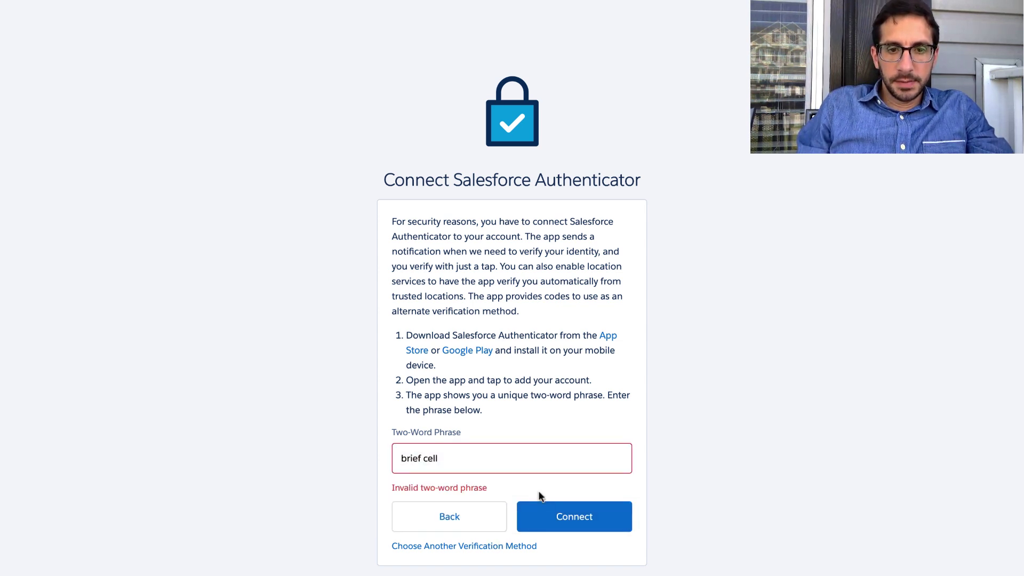
triple_click(521, 459)
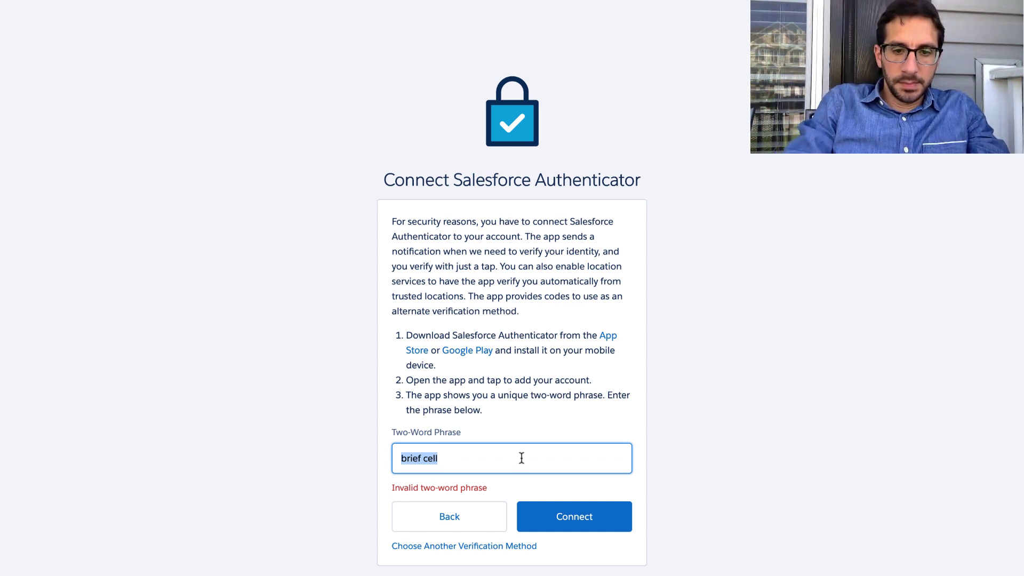
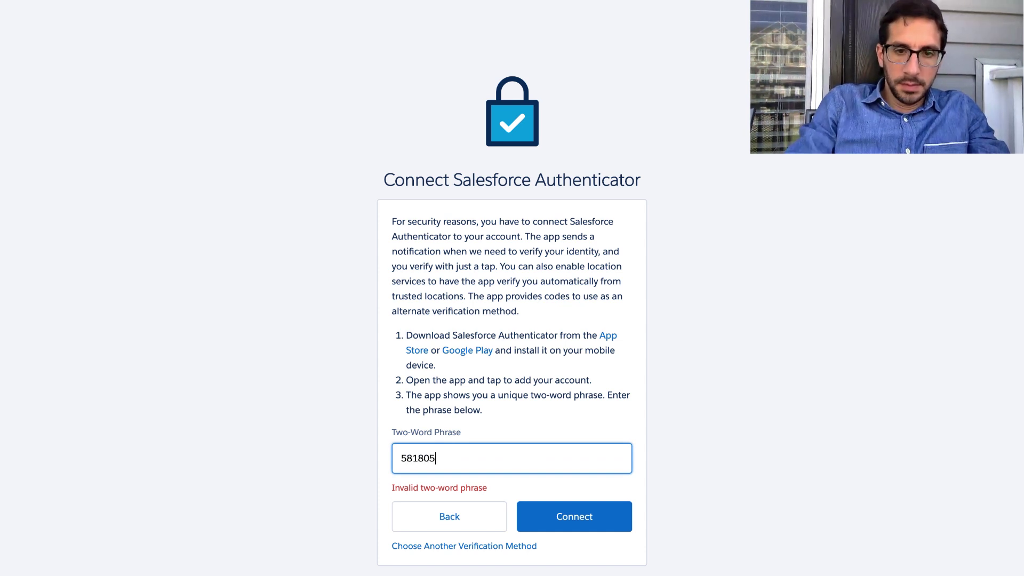
left_click(561, 520)
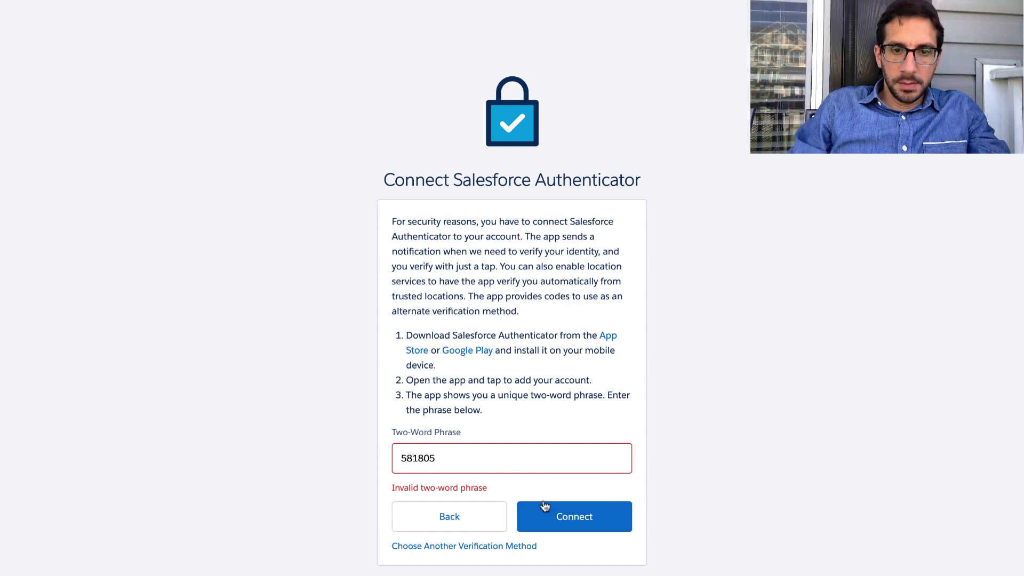
double_click(487, 457)
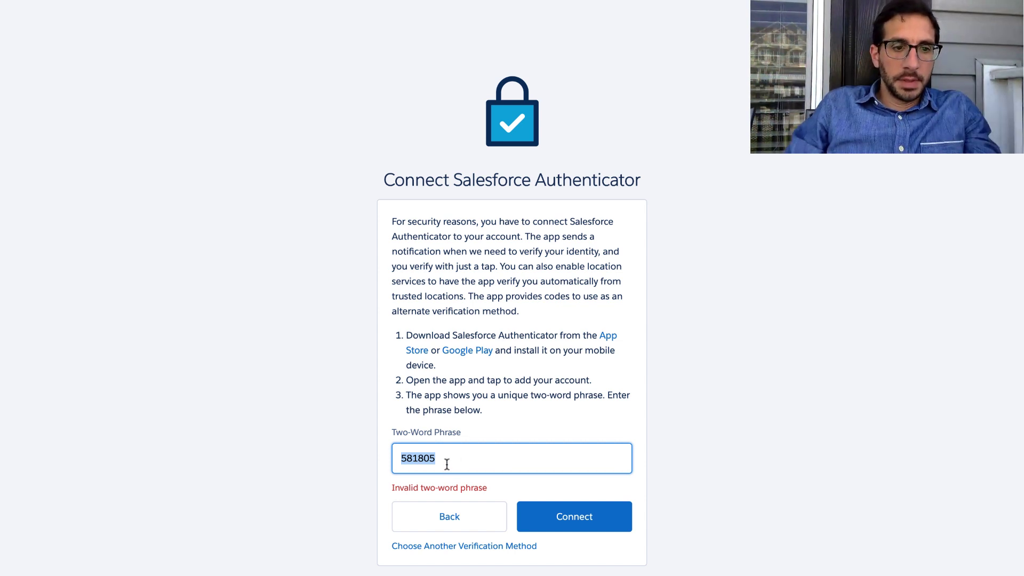
Enter the two-word phrase 'involved harm' and connect Salesforce Authenticator.
type("inv")
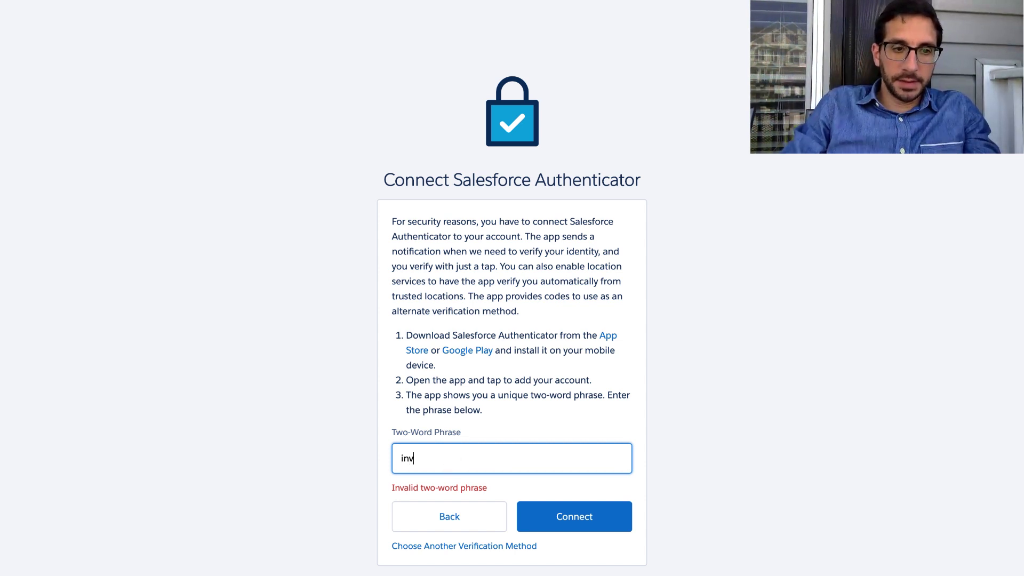
type("ol")
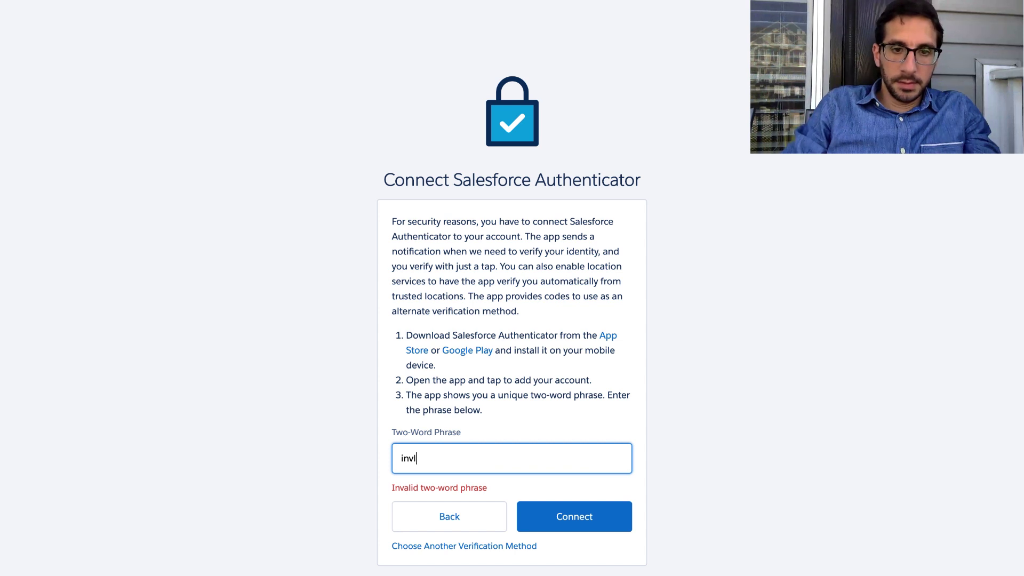
key("BackSpace")
type("olved")
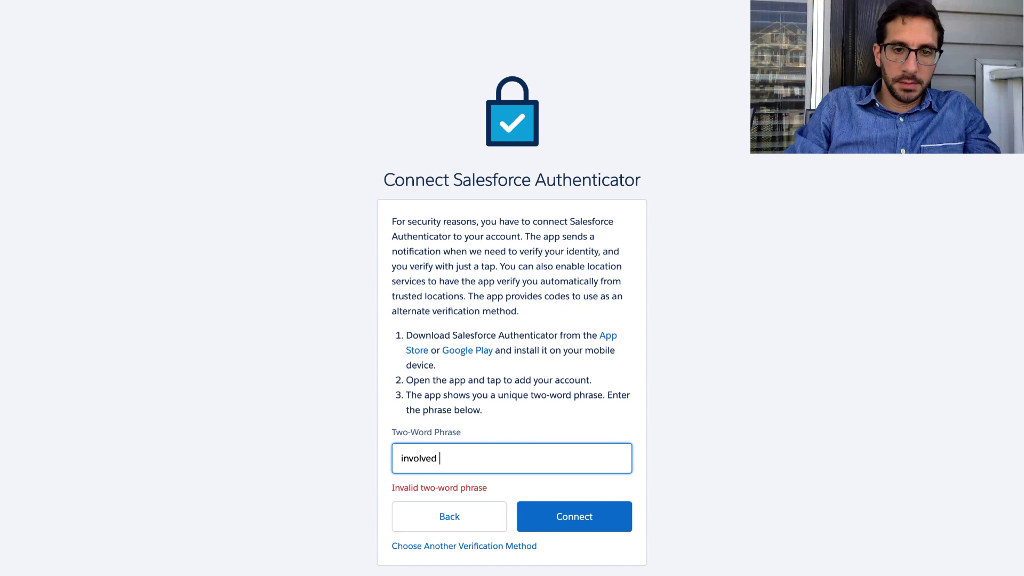
type(" ha")
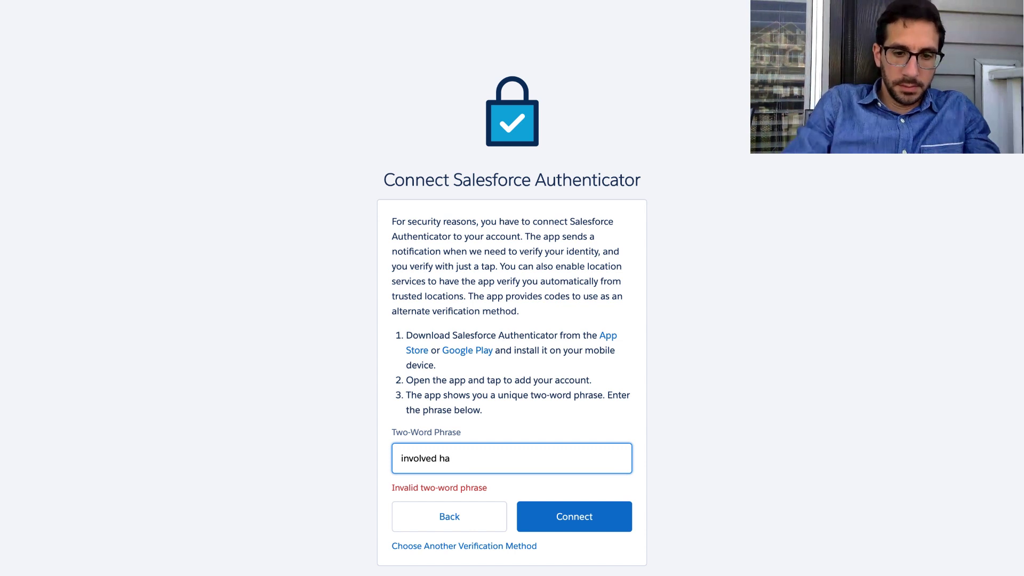
type("rm")
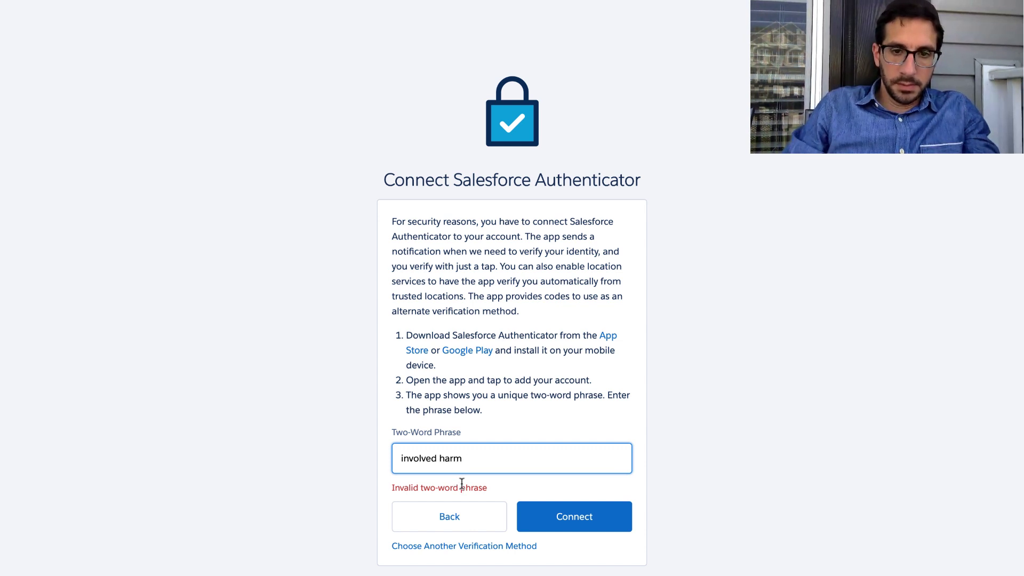
left_click(570, 513)
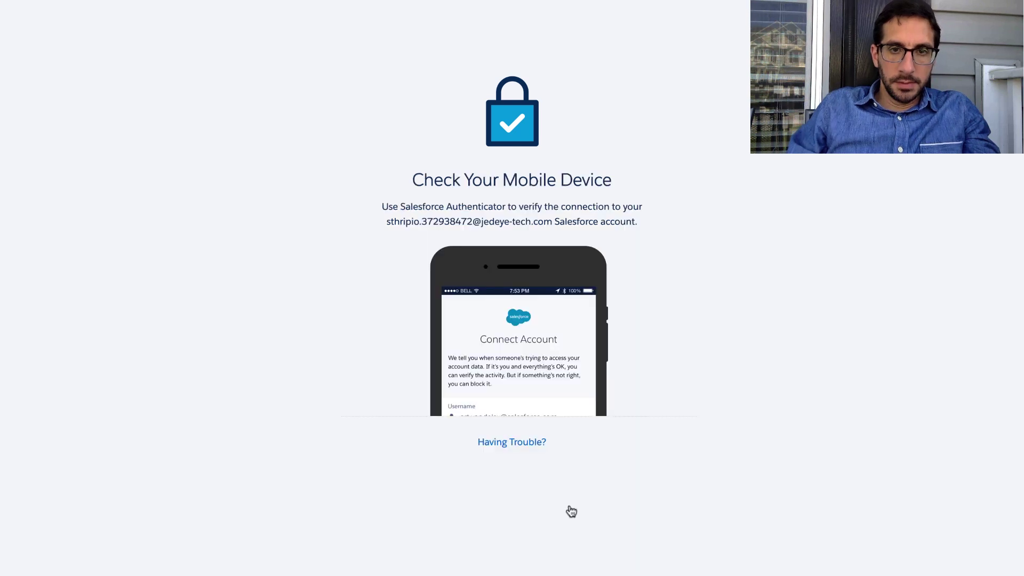
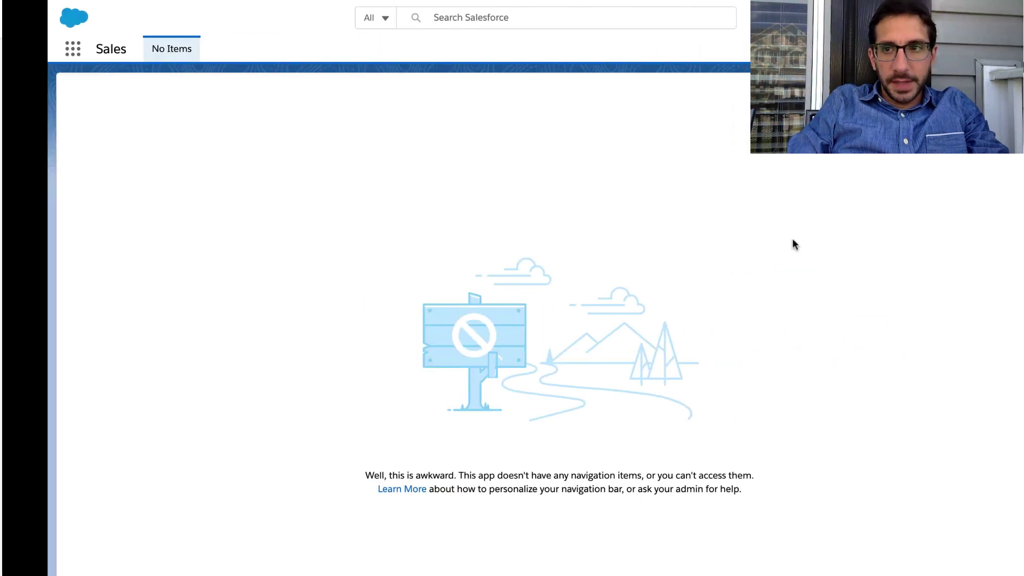
Log out of the playground org and close the two extra org tabs.
left_click(1000, 18)
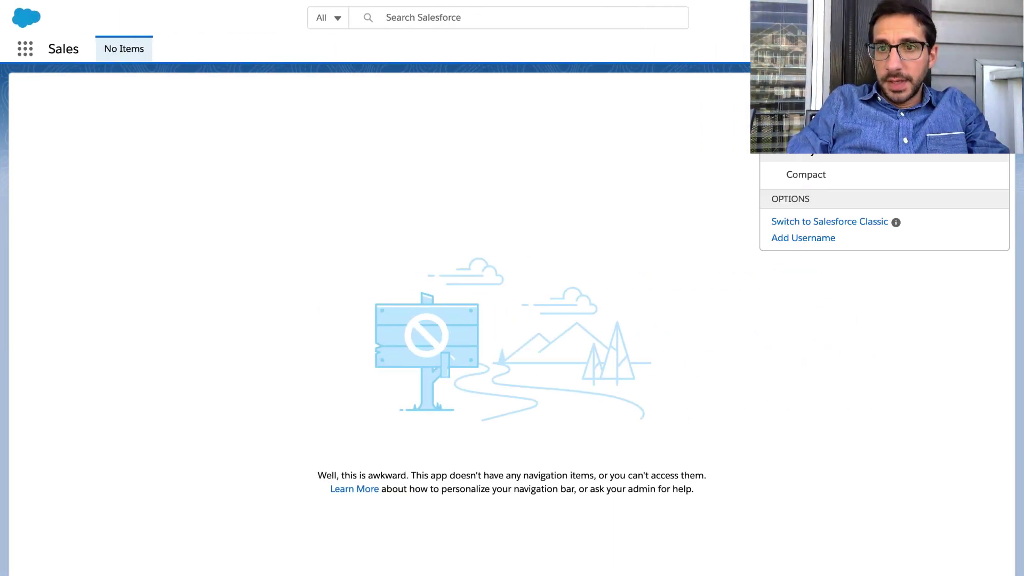
left_click(869, 99)
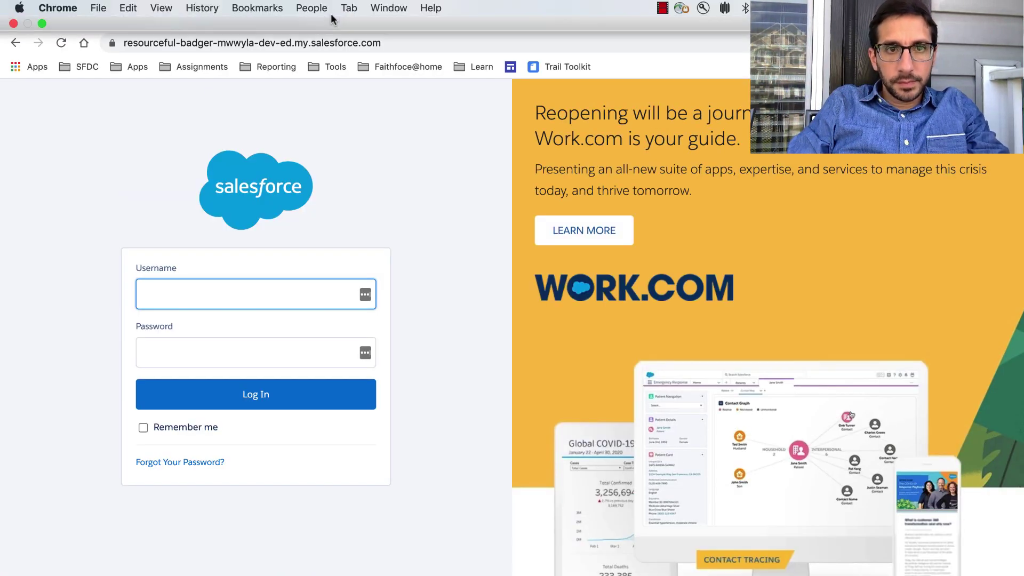
left_click(350, 16)
left_click(351, 16)
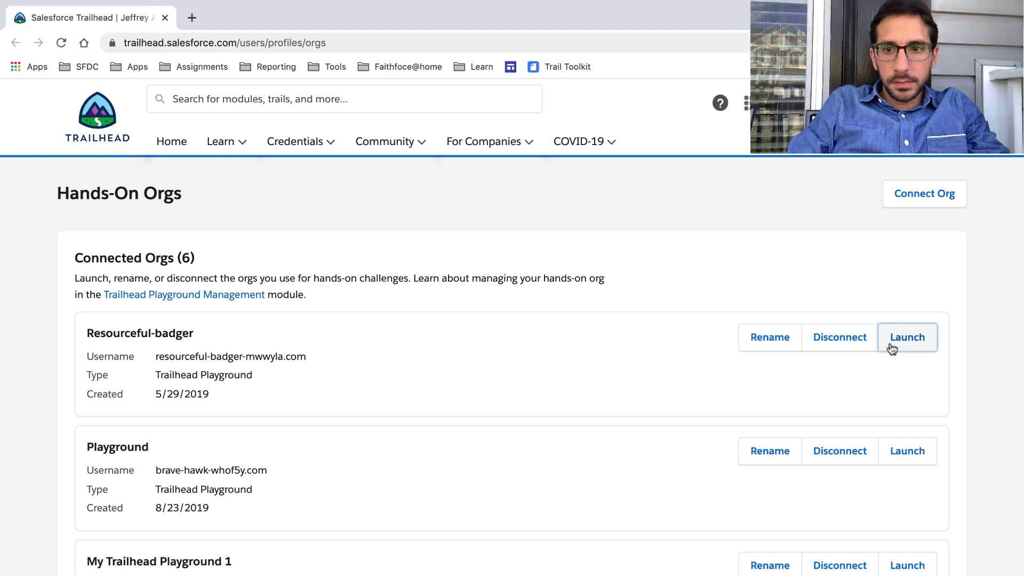
Try relaunching Resourceful-badger, close its failed tab, and reload the Hands-On Orgs page.
left_click(896, 340)
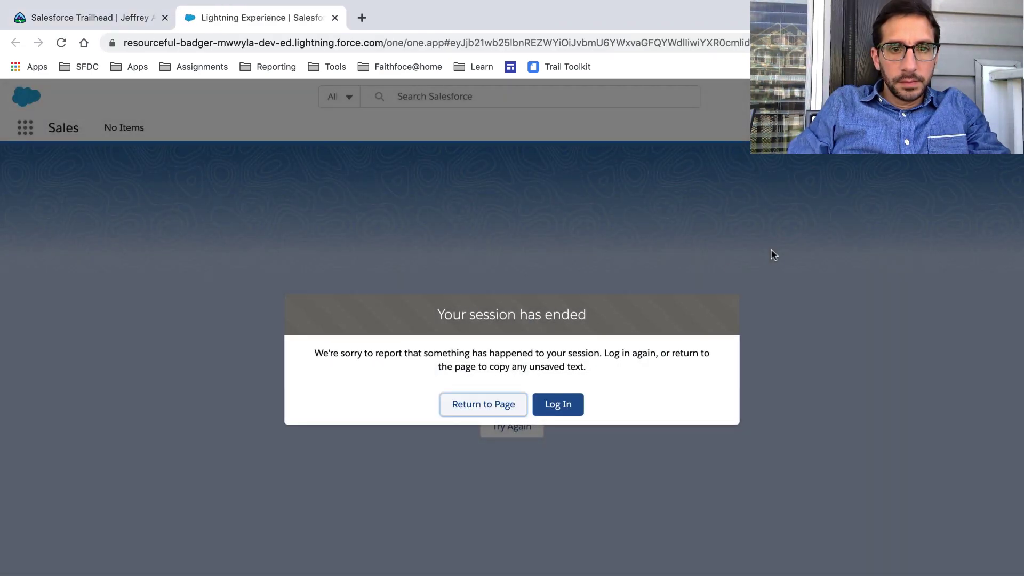
left_click(555, 407)
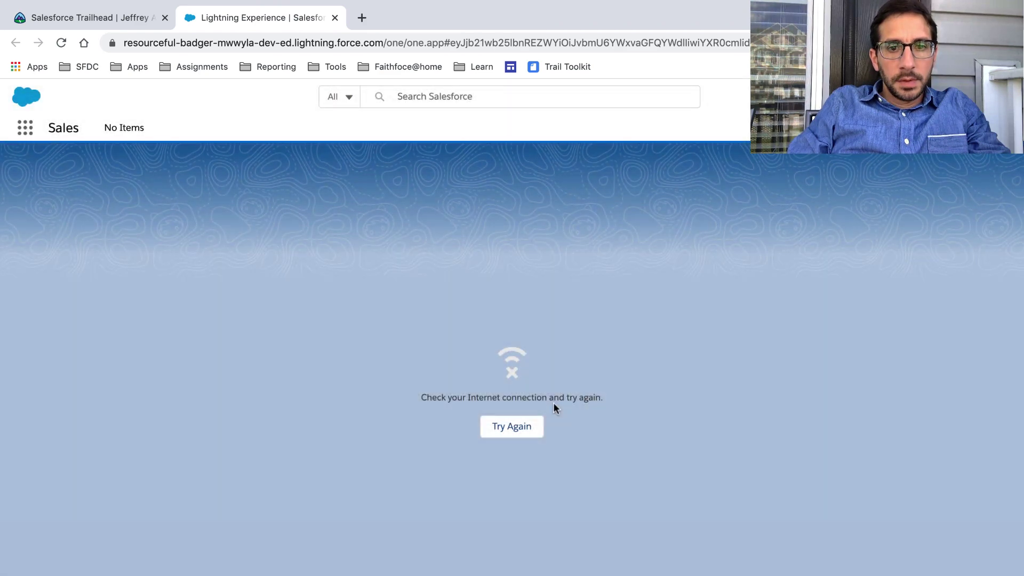
left_click(531, 430)
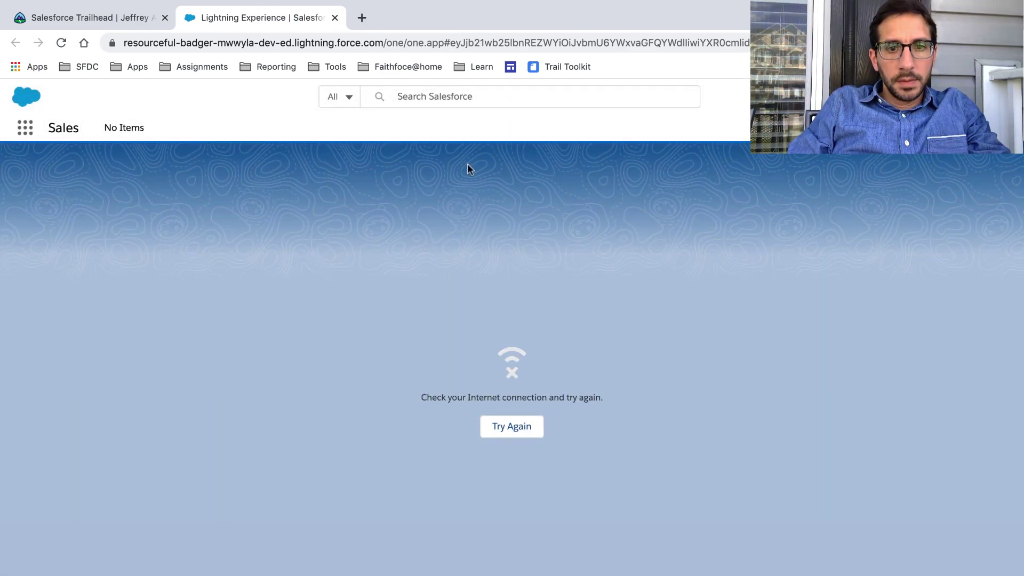
left_click(335, 17)
left_click(61, 44)
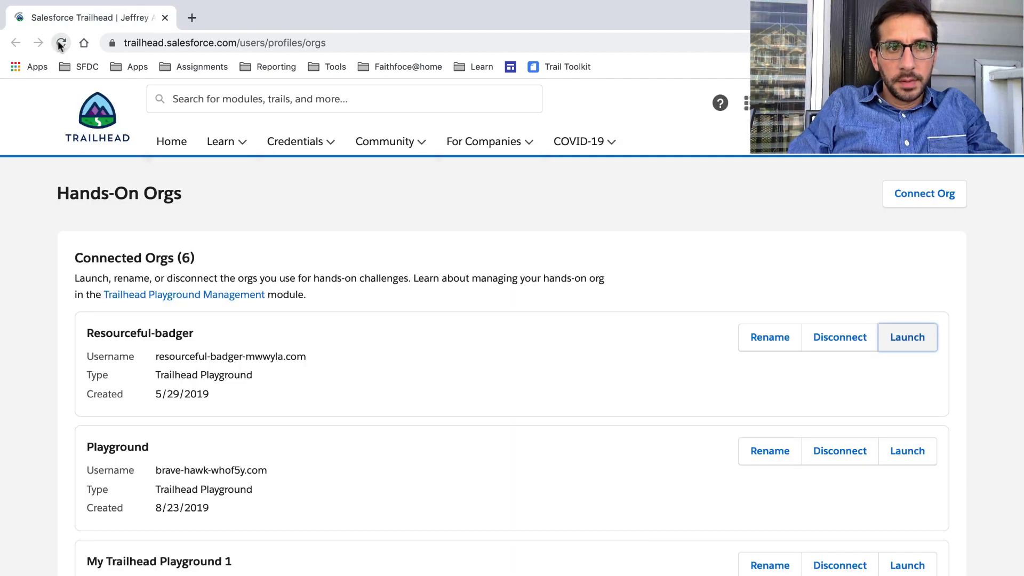
Launch Resourceful-badger in a new tab and open its Setup home from the gear menu.
left_click(907, 342)
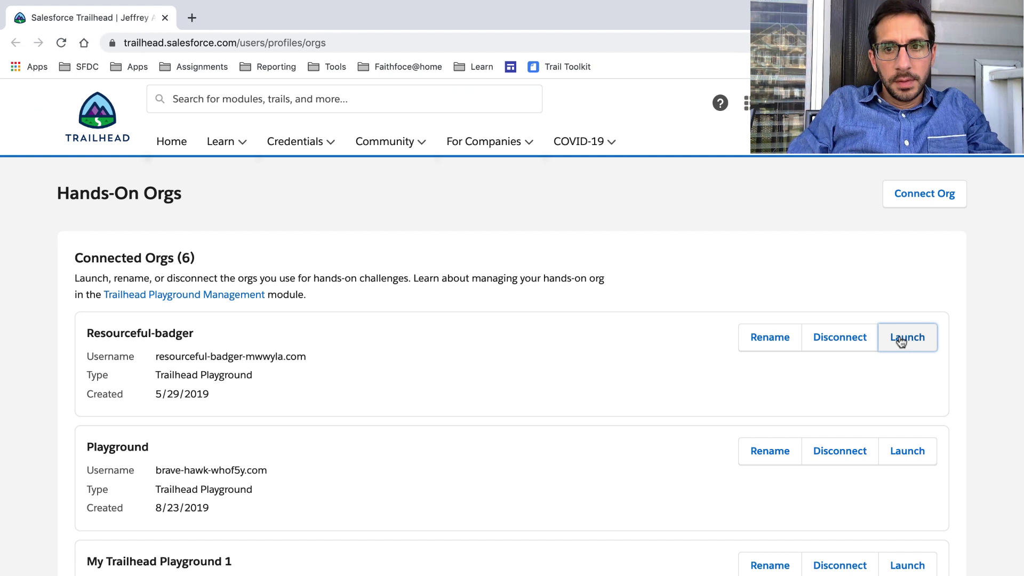
left_click(907, 383)
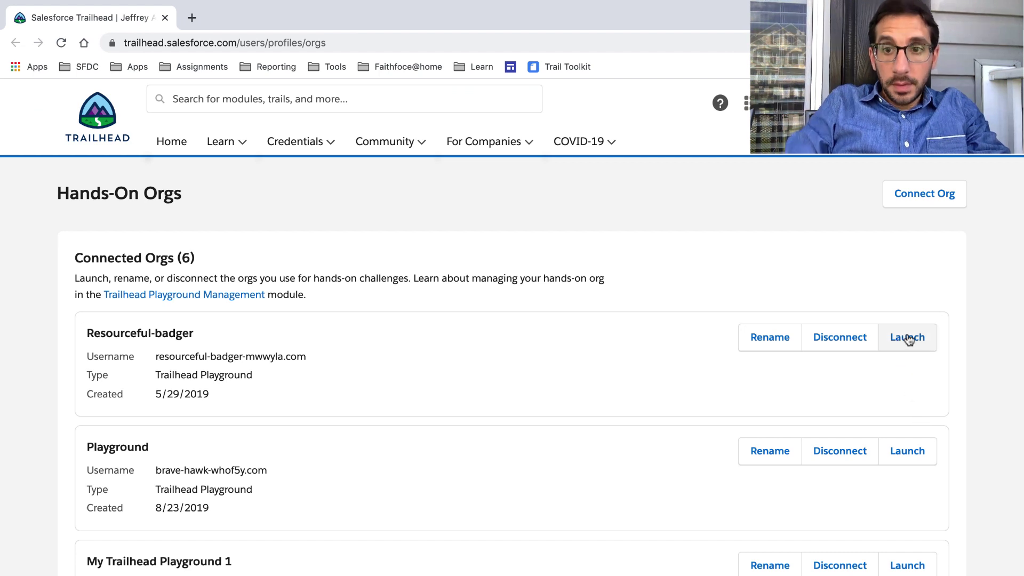
left_click(908, 338)
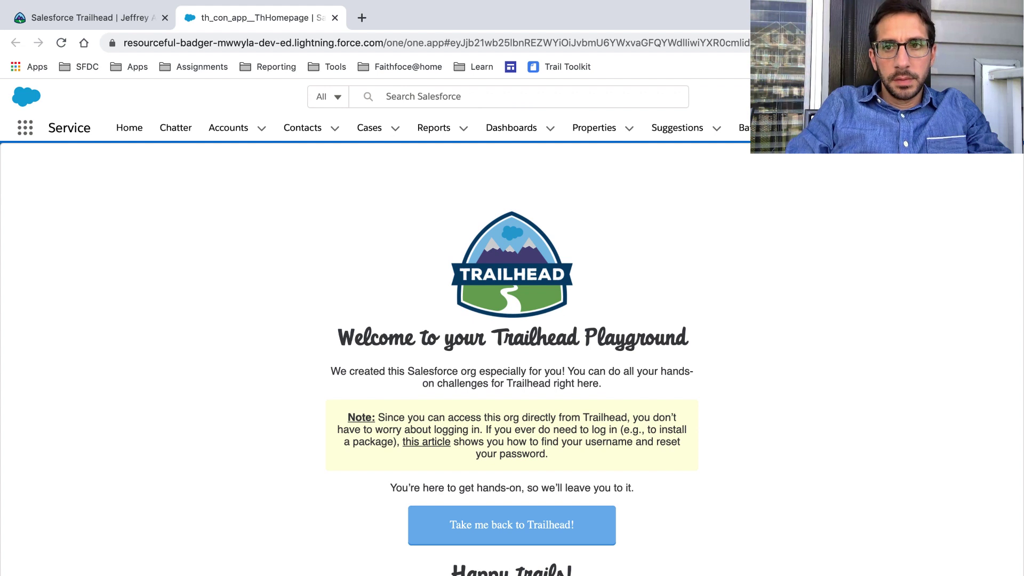
left_click(947, 97)
left_click(886, 145)
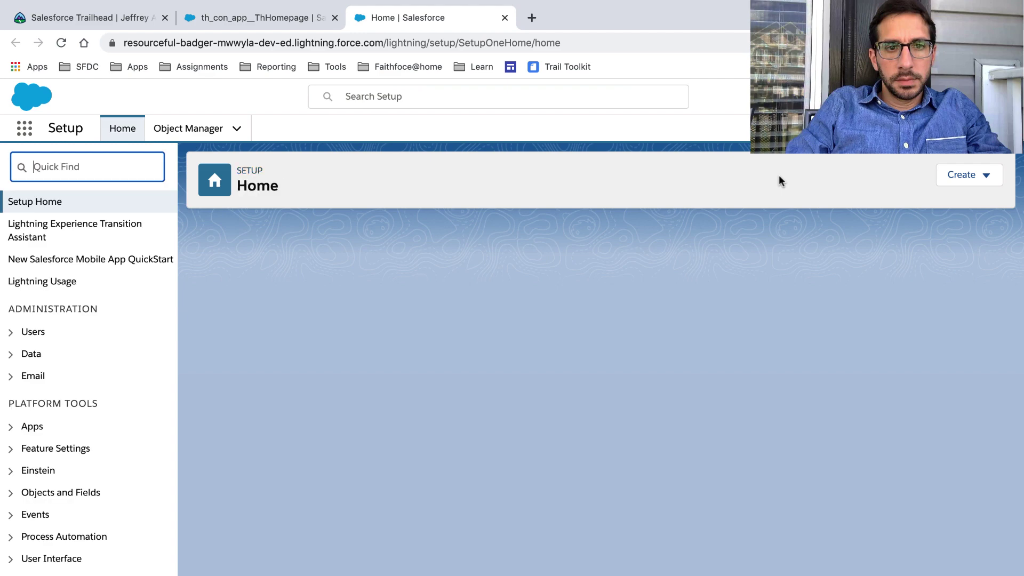
key("ctrl+Left")
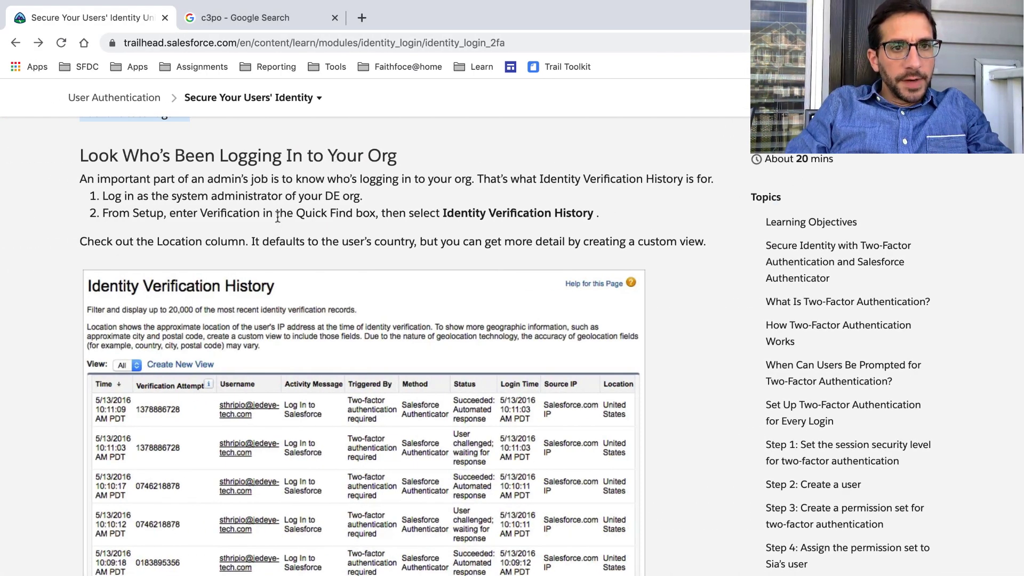
Search Quick Find for 'Verification' and open Identity Verification History.
double_click(229, 209)
key("ctrl+c")
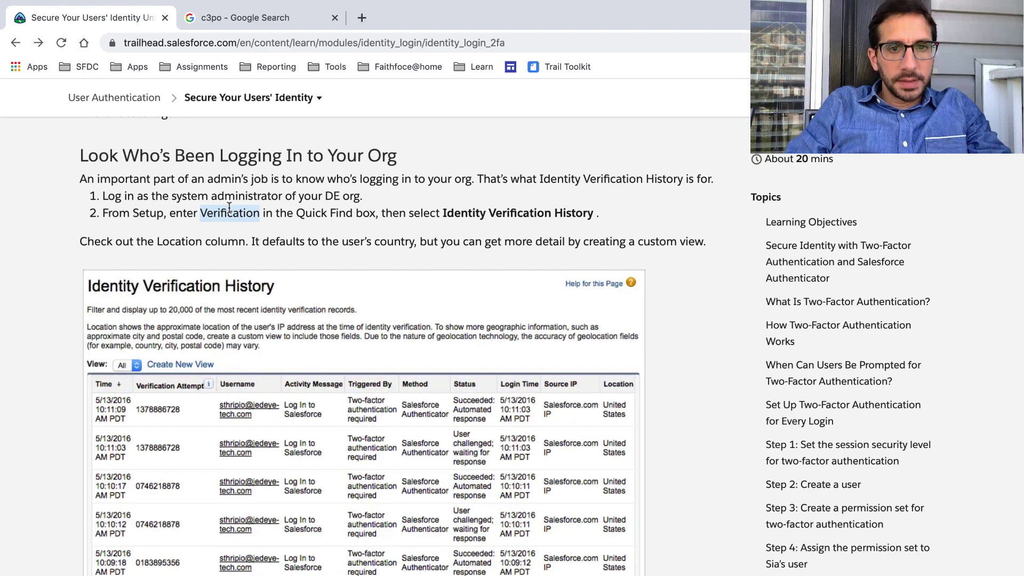
key("ctrl+Right")
left_click(132, 167)
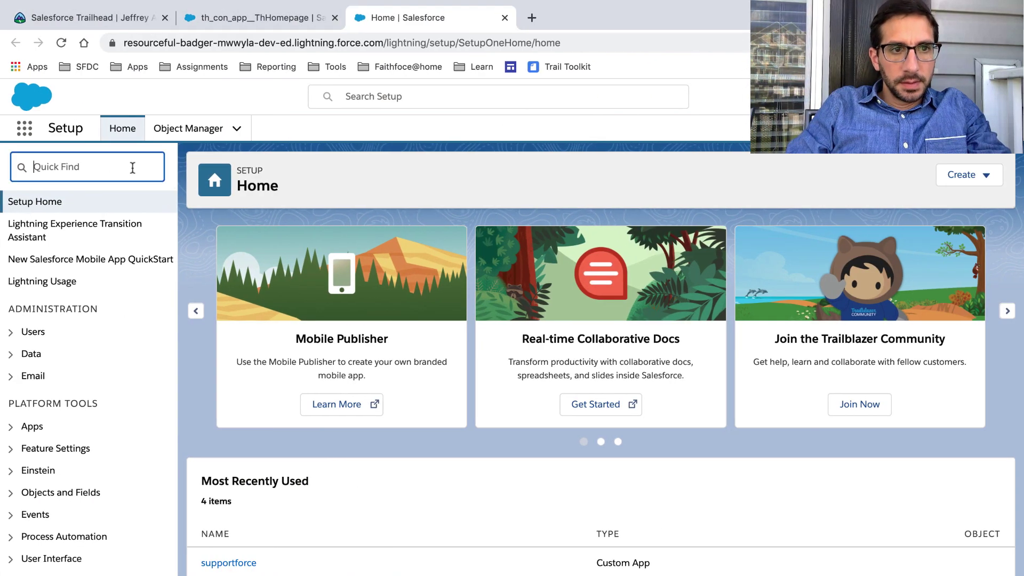
key("ctrl+v")
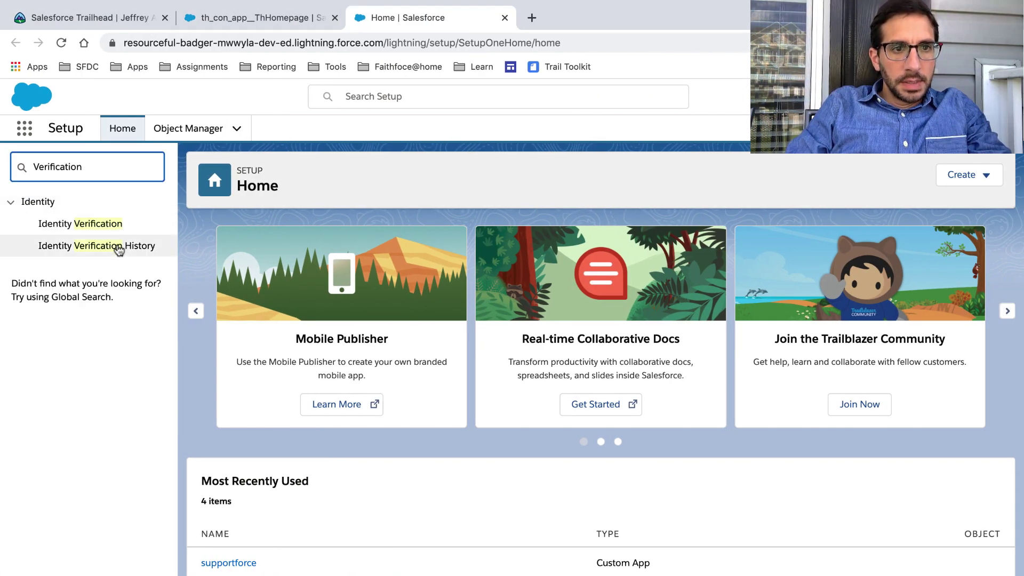
left_click(119, 247)
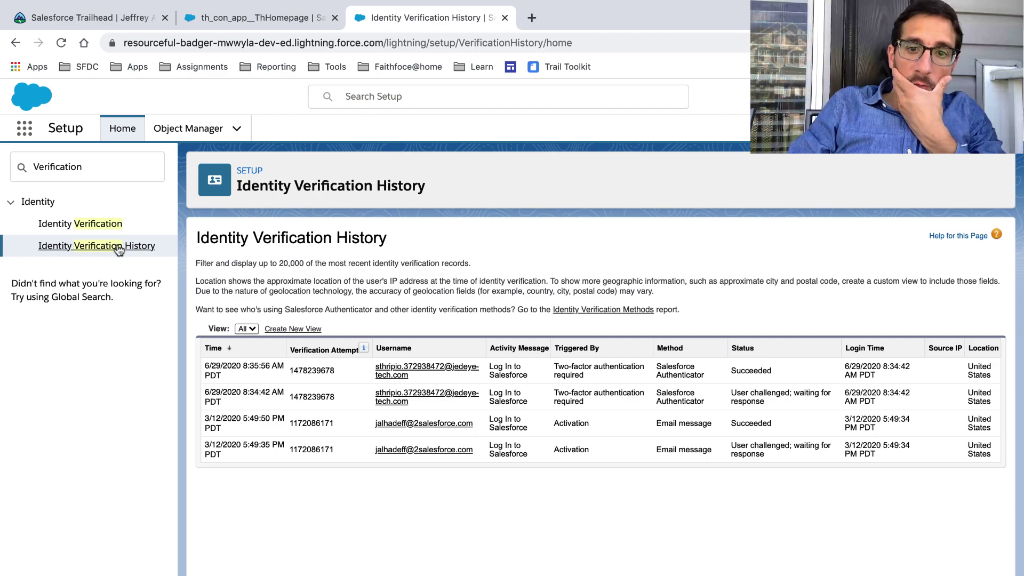
Read the Trailhead note on the Location column, then return to the history page.
key("ctrl+Left")
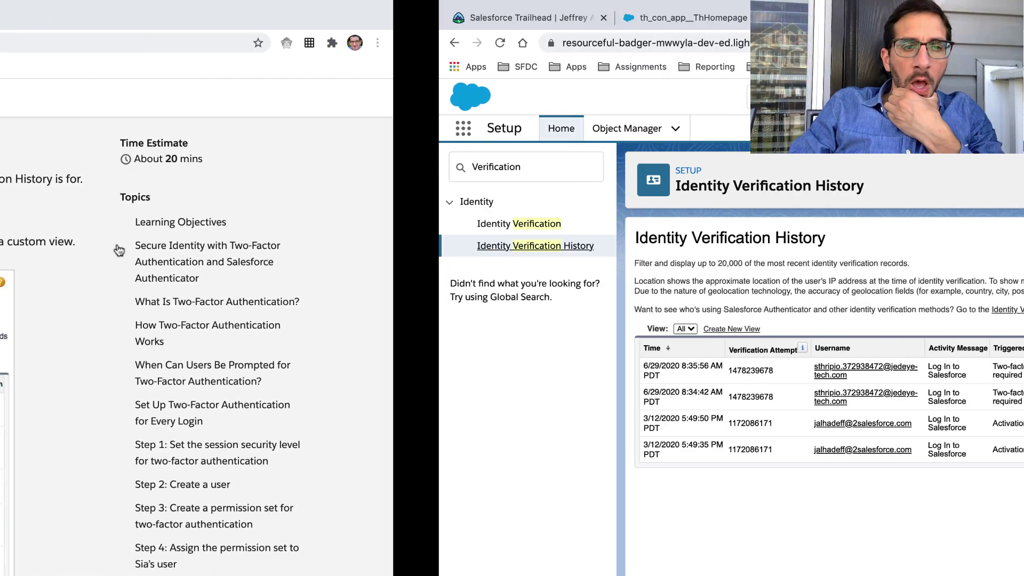
scroll(118, 248, "down", 2)
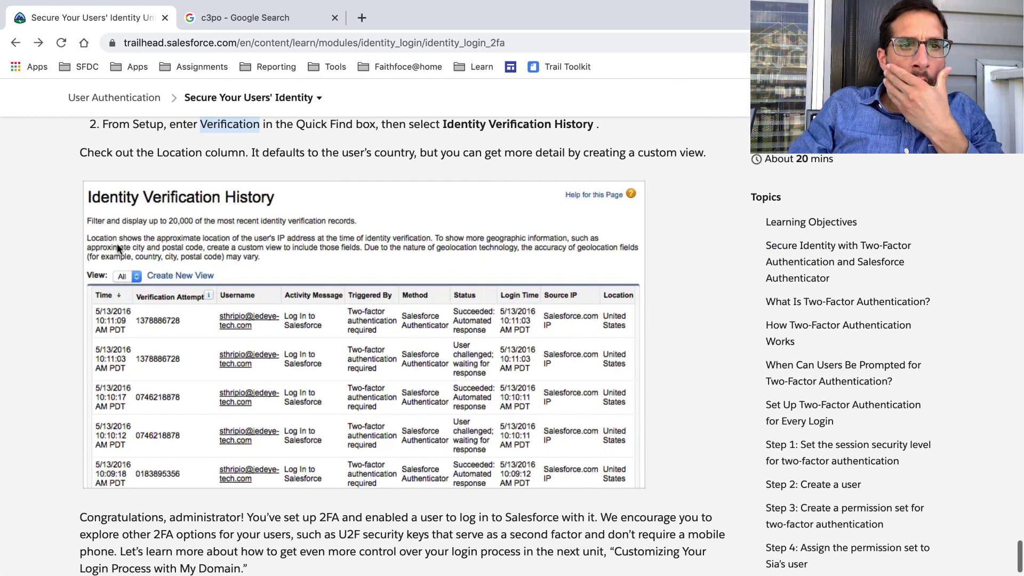
triple_click(171, 151)
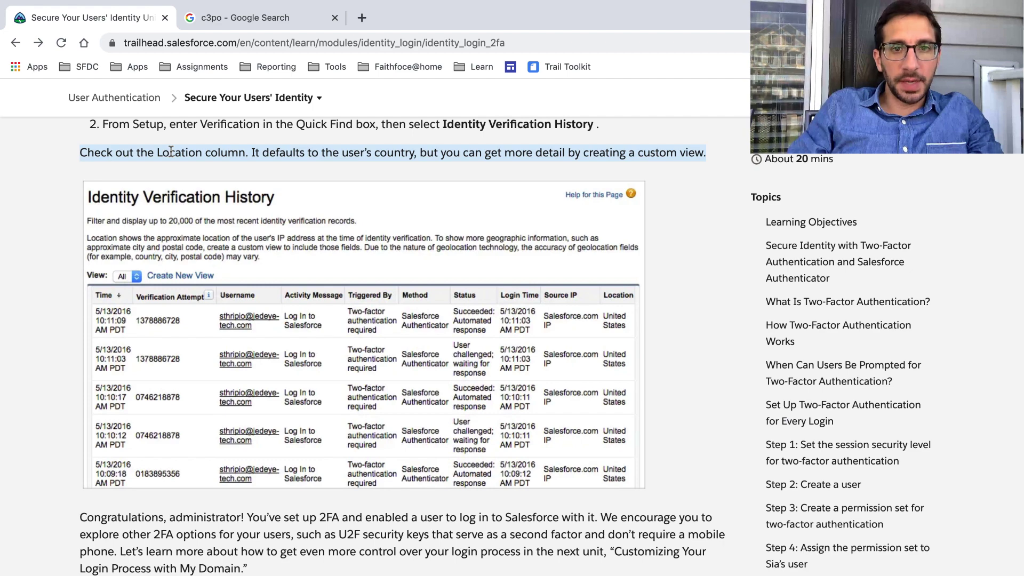
key("ctrl+Right")
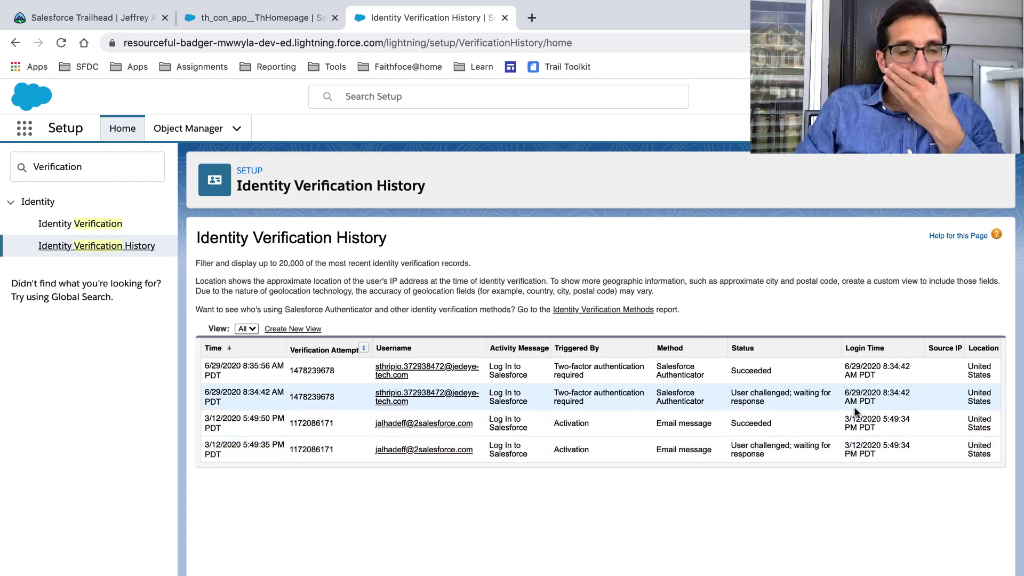
Read the unit's closing congratulations paragraph and glance at the module's unit list.
key("ctrl+Left")
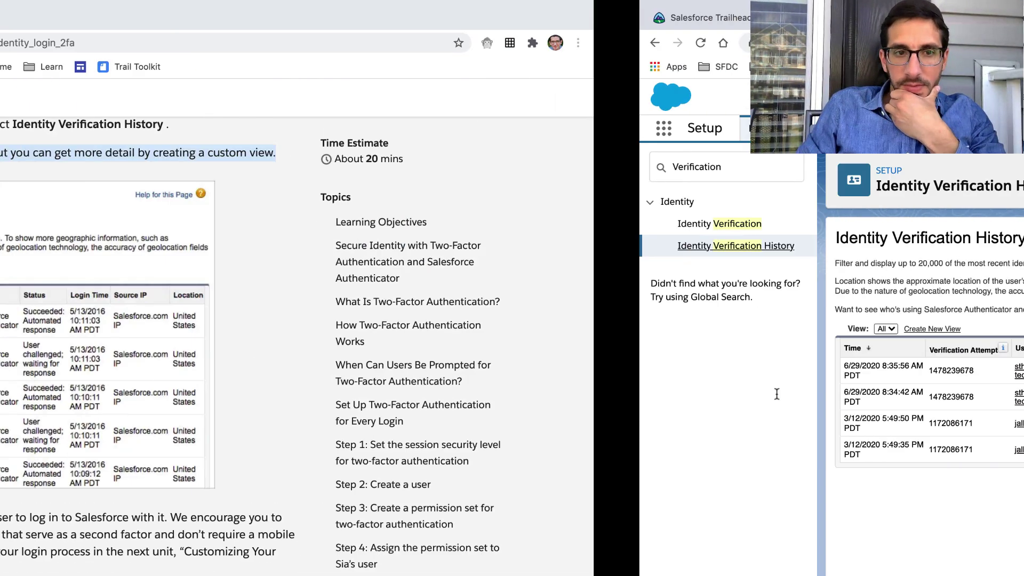
scroll(402, 261, "down", 5)
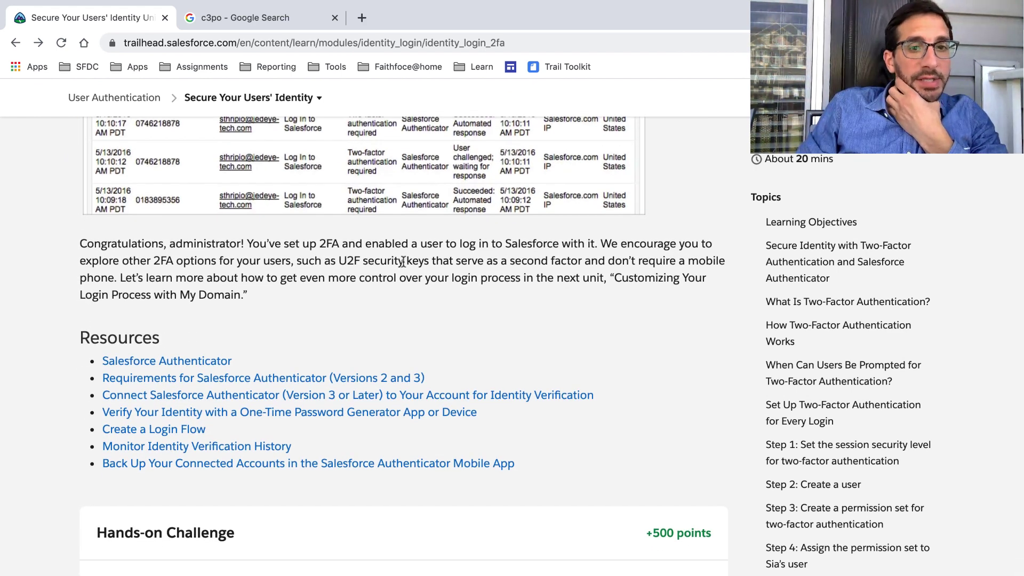
scroll(403, 260, "down", 1)
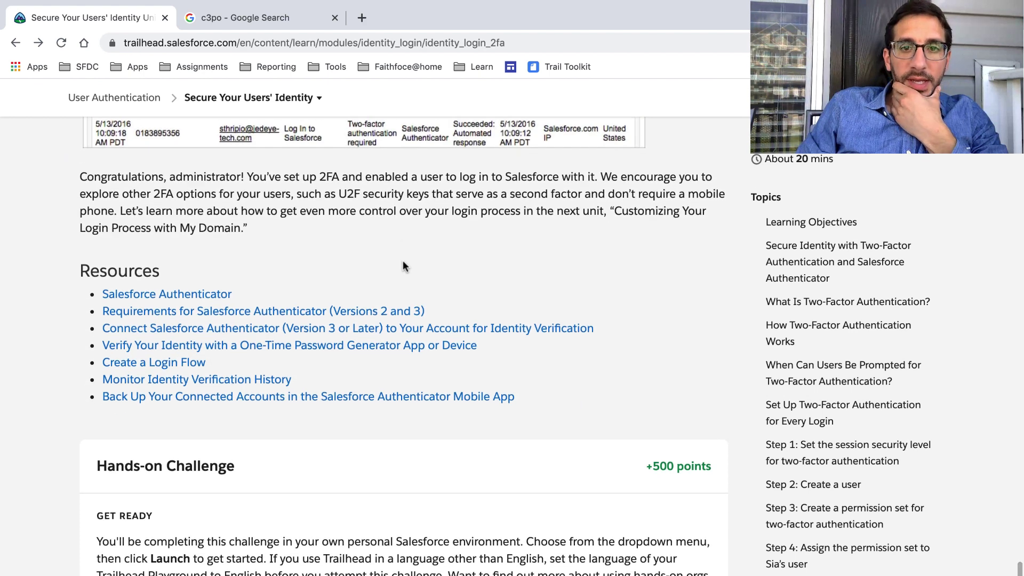
scroll(402, 260, "down", 1)
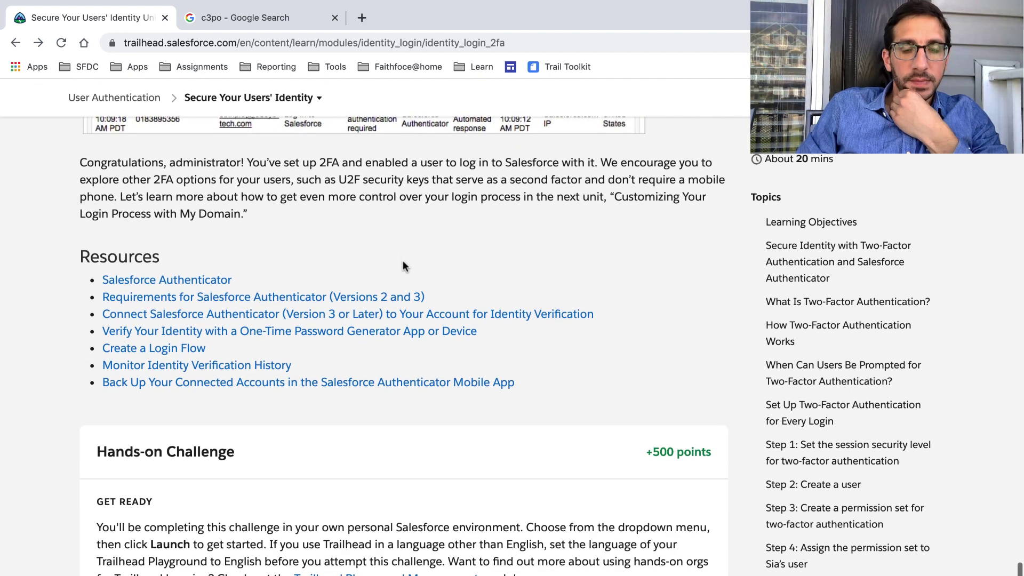
triple_click(594, 154)
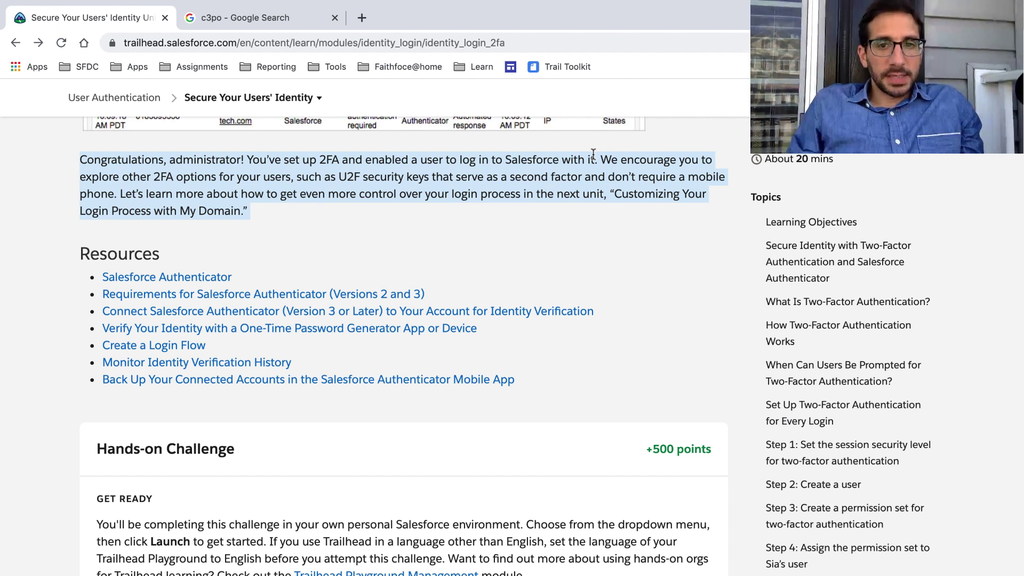
left_click(306, 97)
left_click(529, 244)
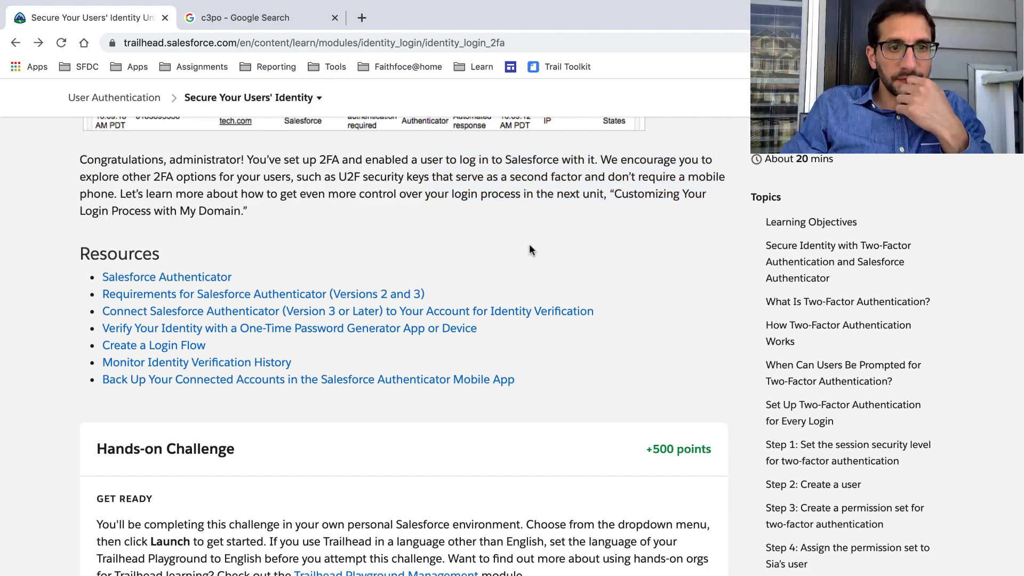
Read the hands-on challenge description and its note about a Developer Edition org.
scroll(529, 245, "down", 8)
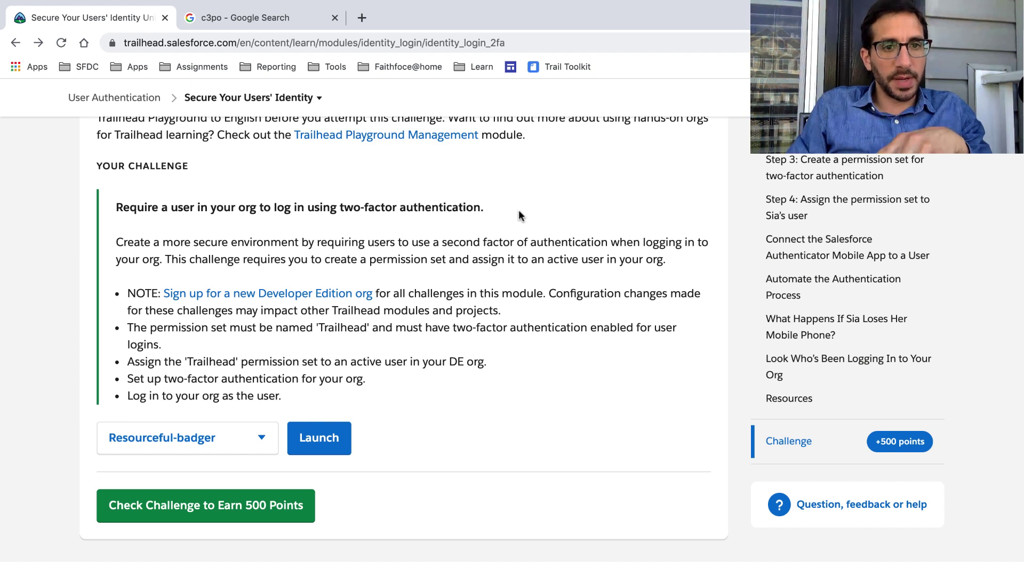
triple_click(491, 243)
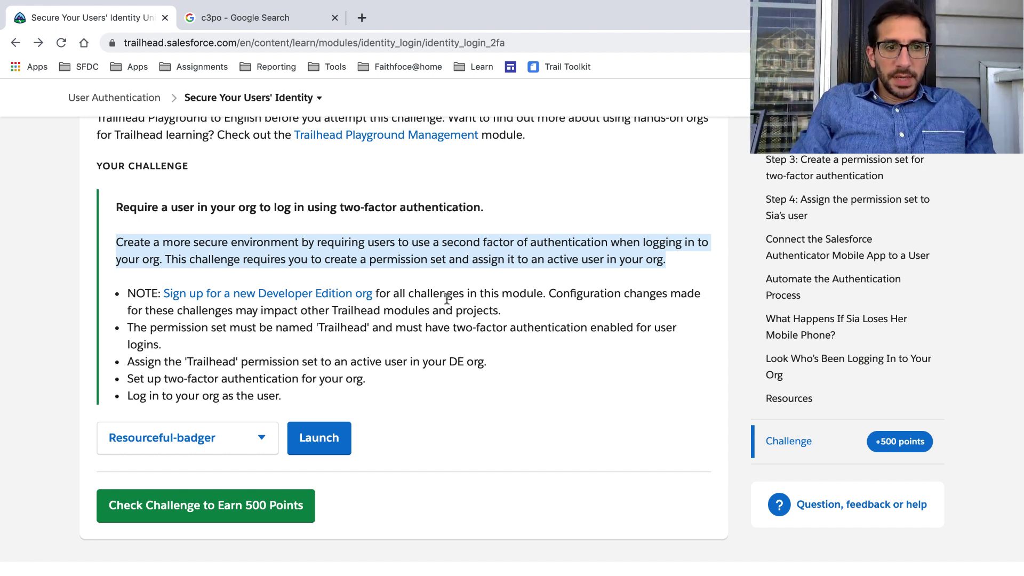
triple_click(447, 298)
scroll(447, 299, "down", 2)
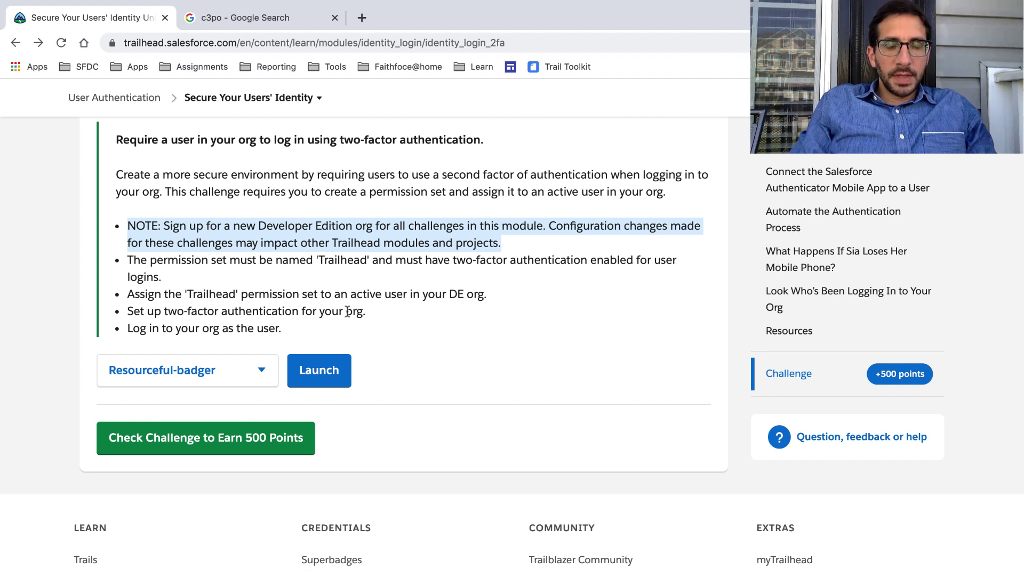
left_click(374, 219)
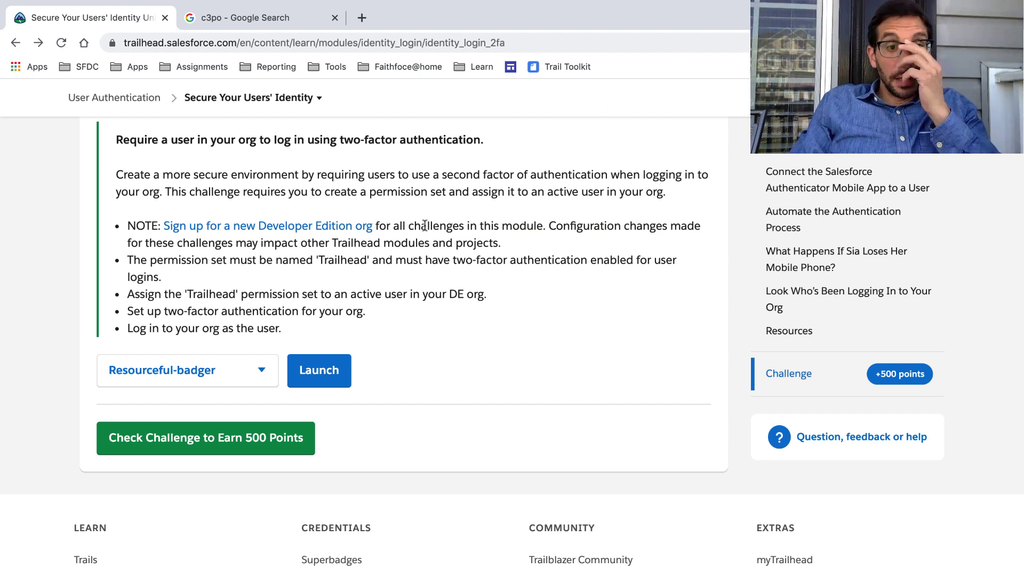
left_click(664, 8)
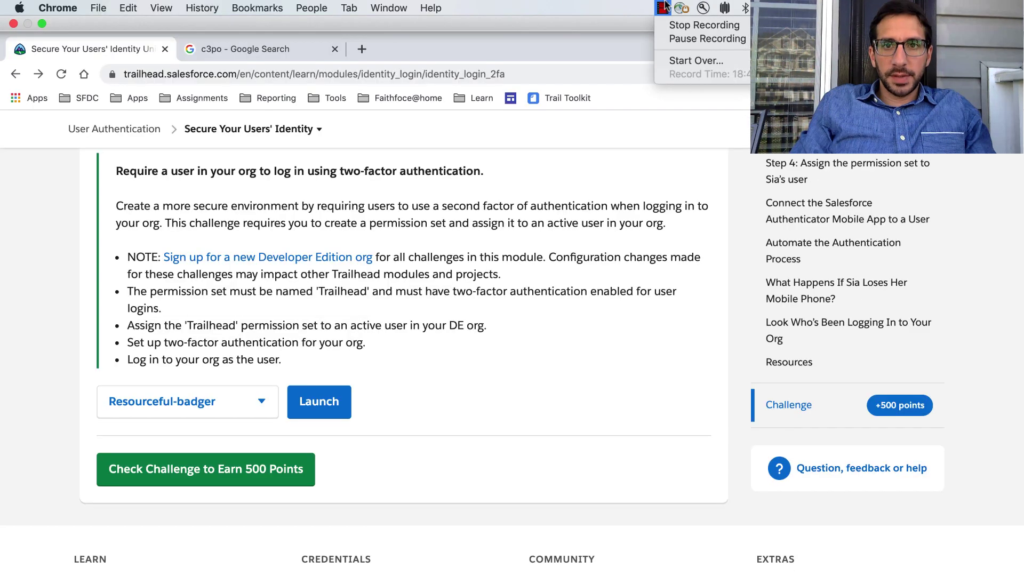
left_click(676, 36)
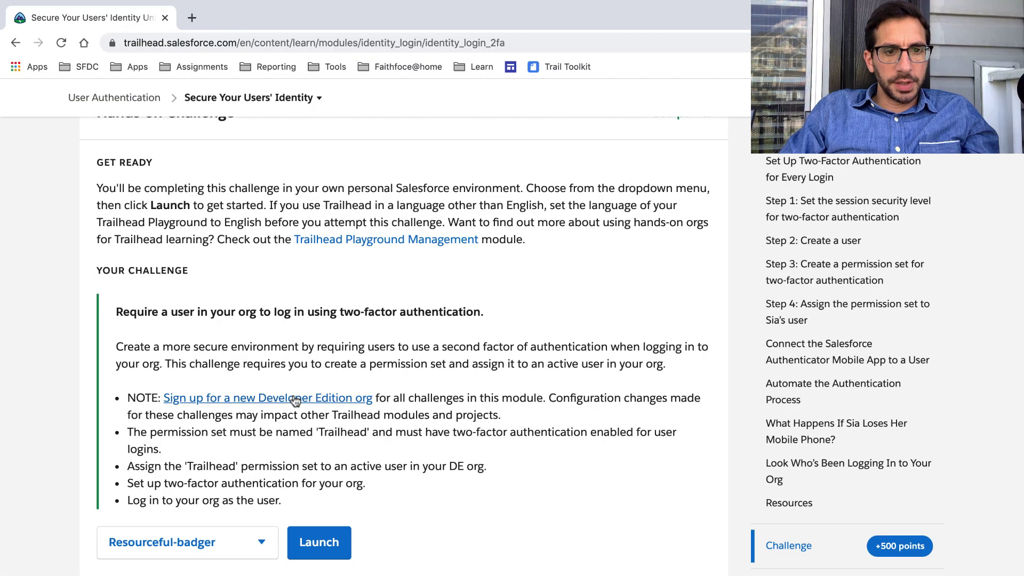
Open the Developer Edition signup in a new tab and fill in the suggested name and e-mail.
right_click(294, 403)
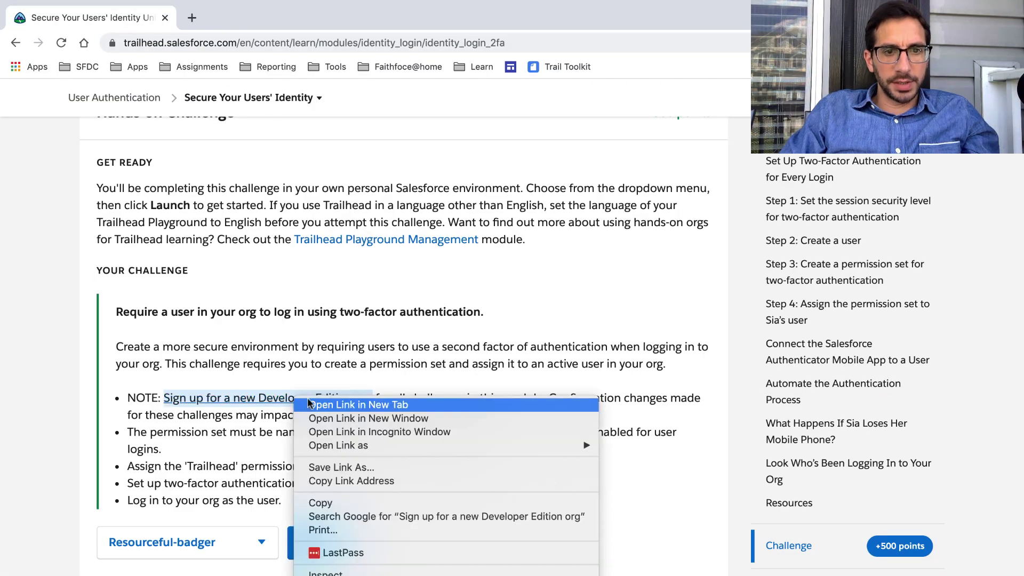
left_click(320, 404)
left_click(268, 20)
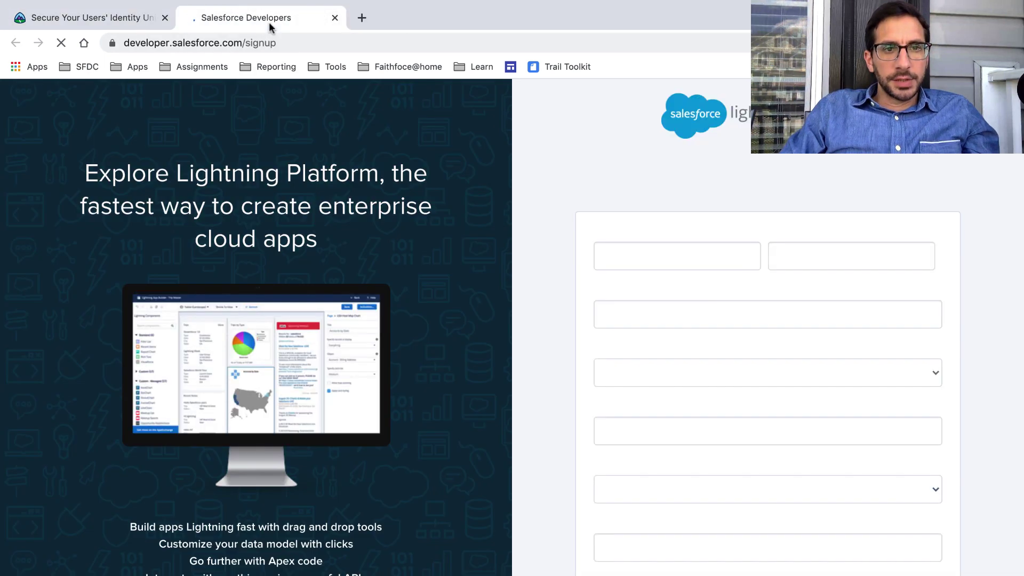
left_click(624, 255)
left_click(637, 291)
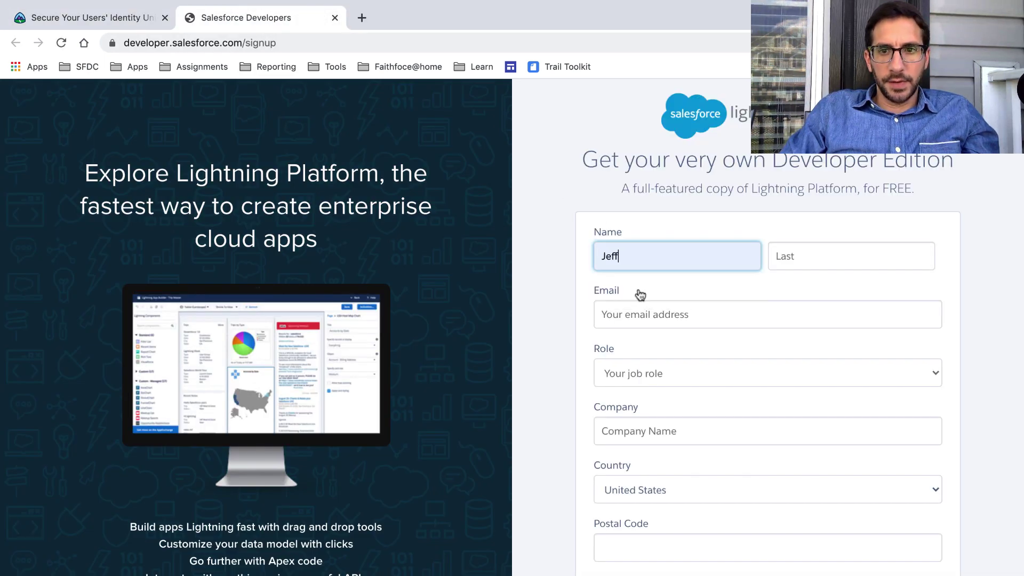
left_click(813, 261)
left_click(808, 293)
left_click(781, 306)
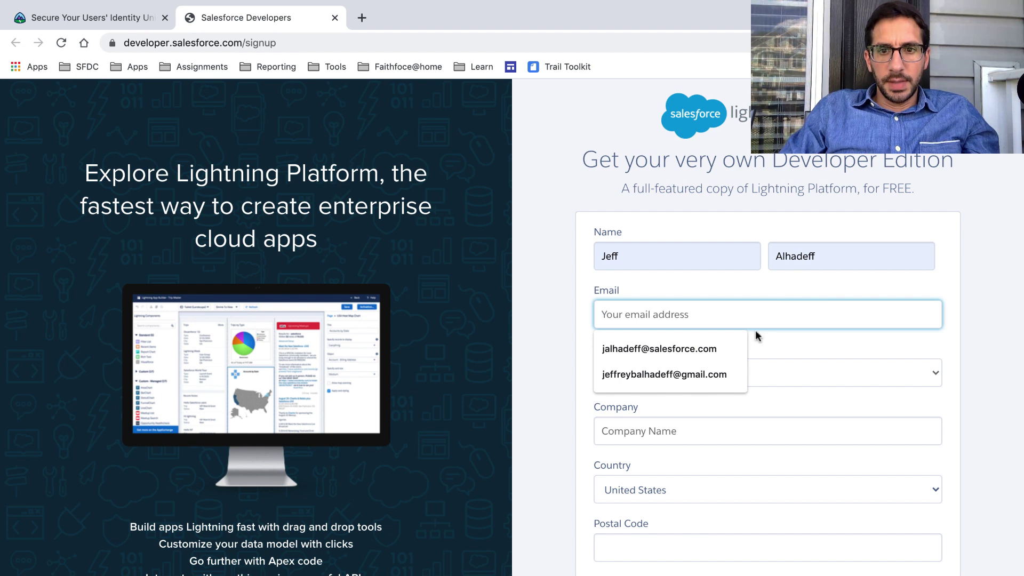
left_click(738, 344)
scroll(699, 320, "down", 2)
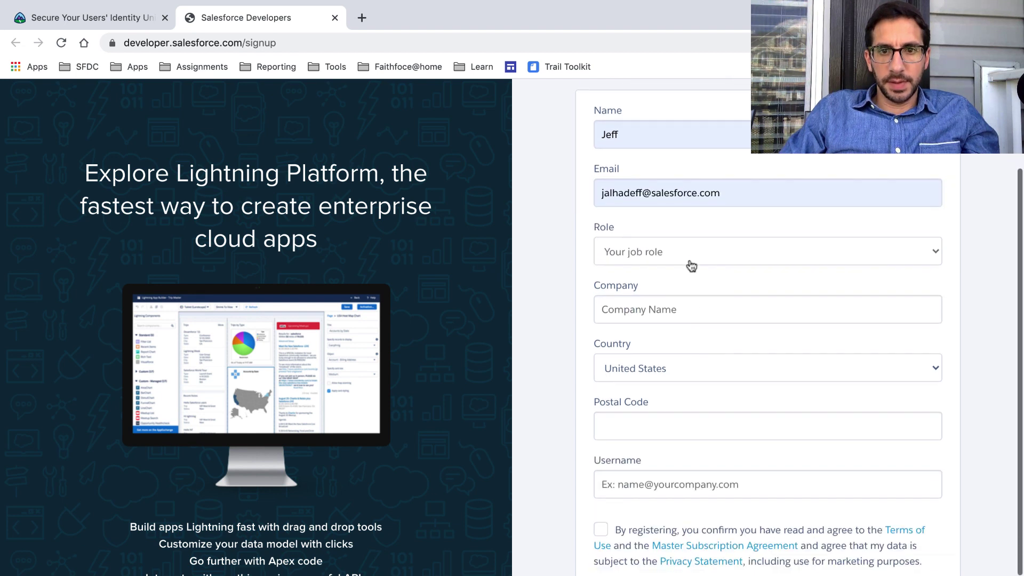
Set role Administrator, company Salesforce, country United States, and enter the postal code.
left_click(685, 260)
left_click(677, 291)
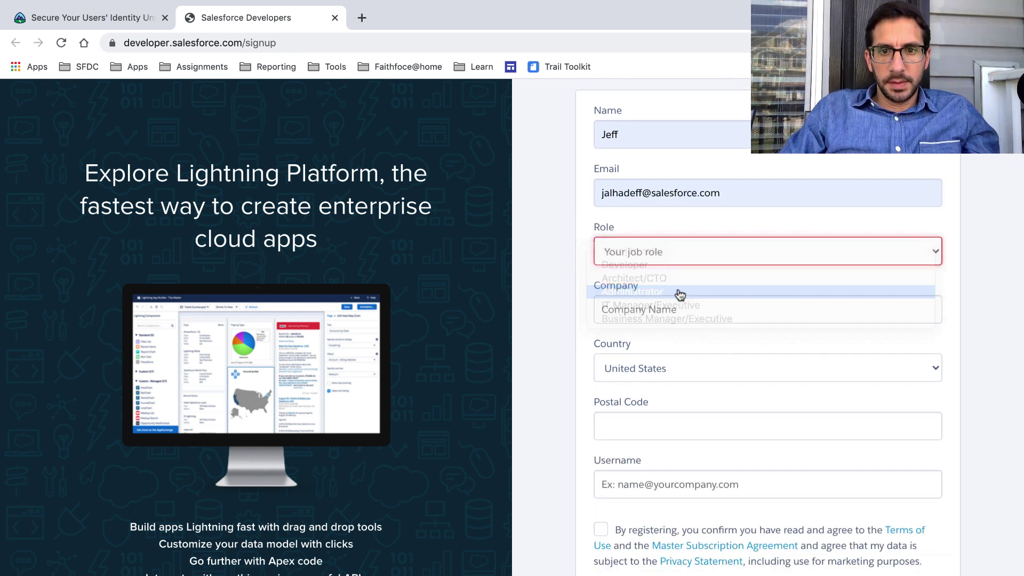
scroll(677, 293, "down", 1)
left_click(673, 250)
left_click(670, 284)
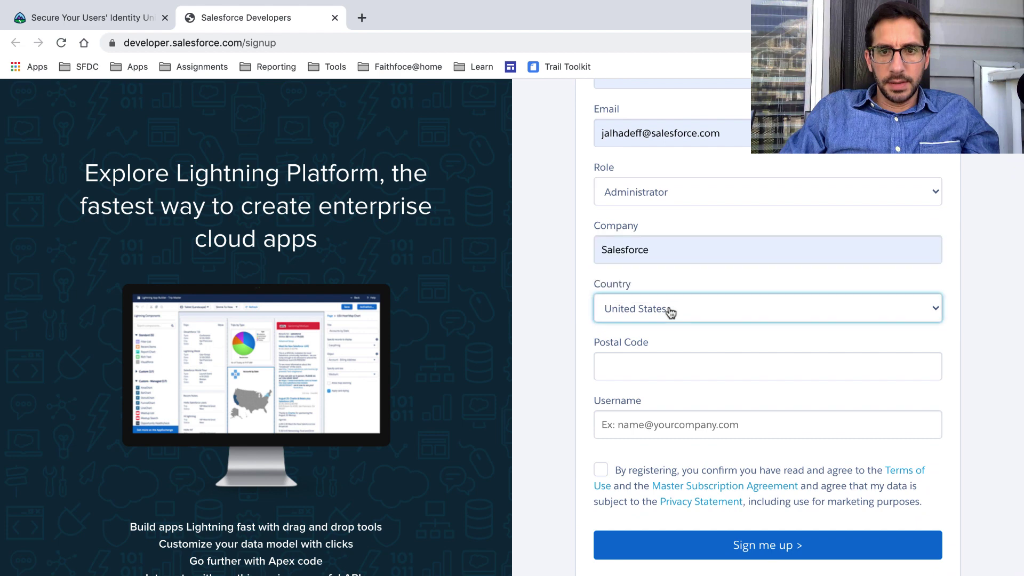
left_click(670, 311)
left_click(670, 309)
left_click(654, 366)
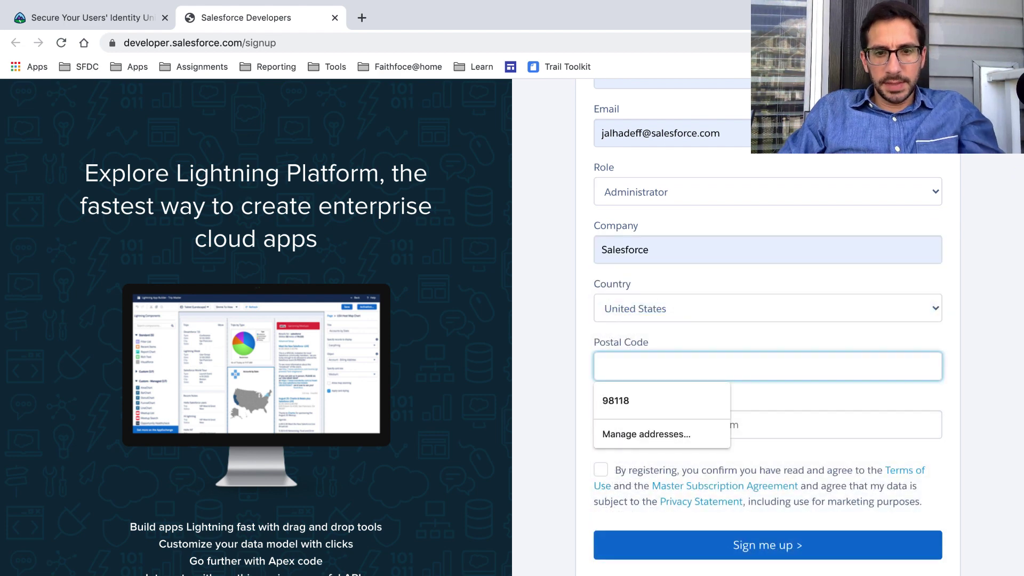
type("21209")
key("Tab")
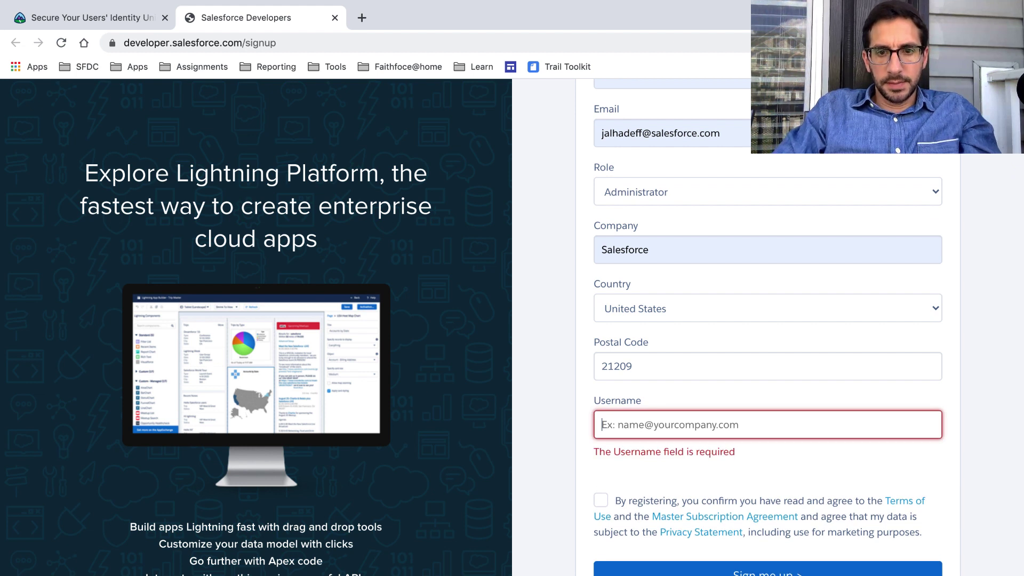
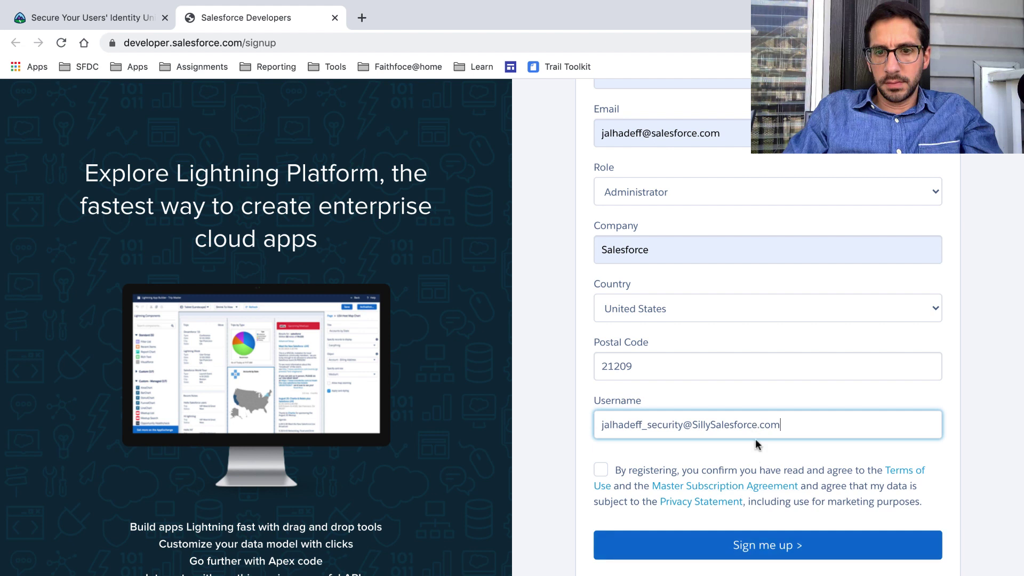
Enter the new org username, agree to the terms, and submit the signup.
left_click(605, 474)
left_click(657, 543)
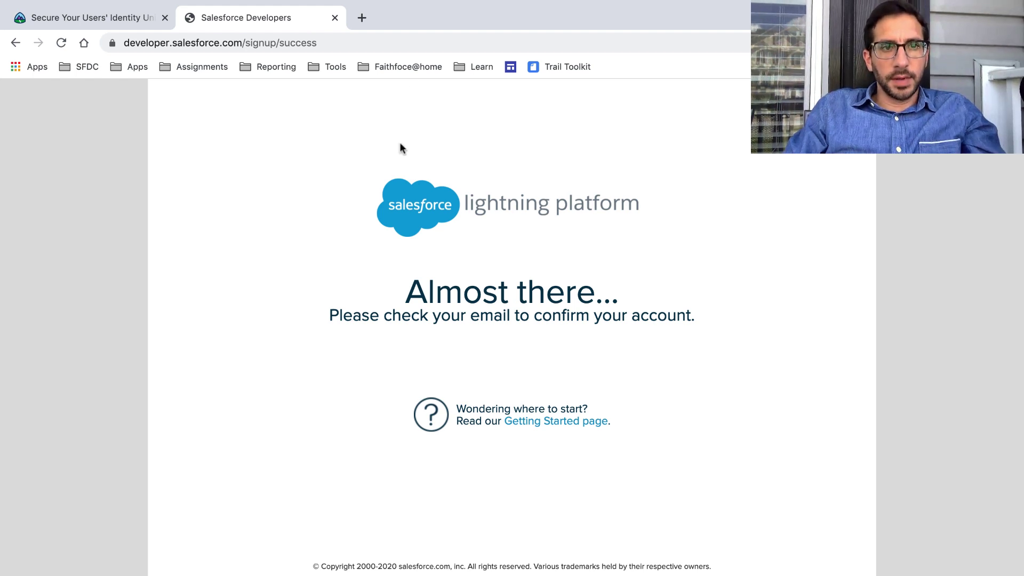
Open the Salesforce 'Verify your account' email and load Verify Account in a new maximised window.
left_click(333, 17)
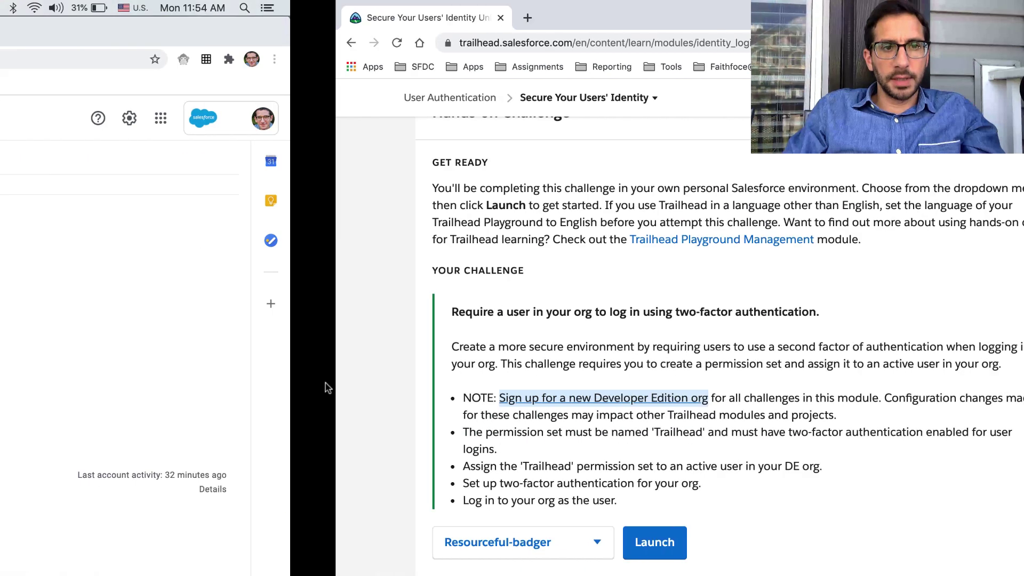
left_click(353, 183)
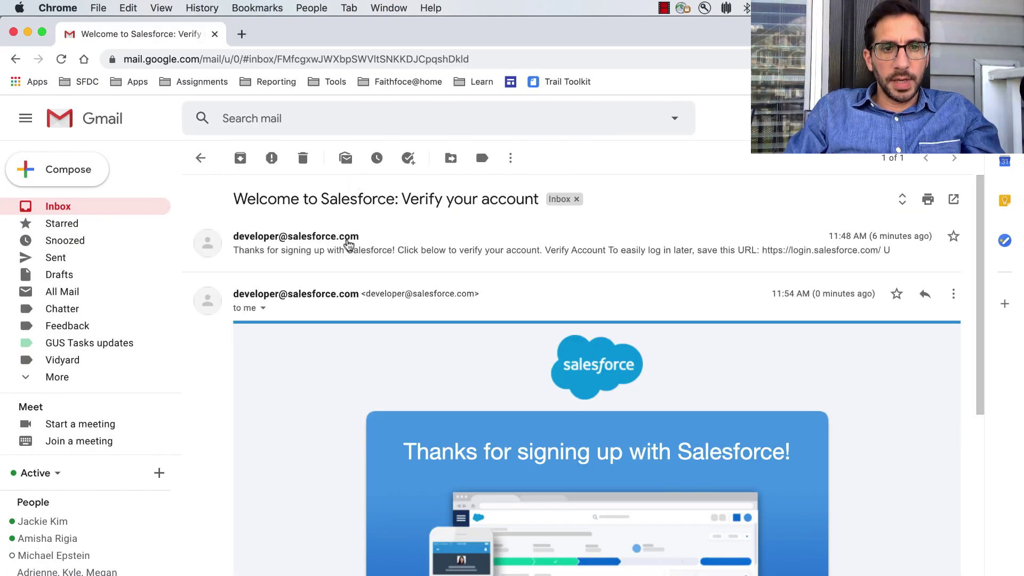
scroll(354, 306, "down", 5)
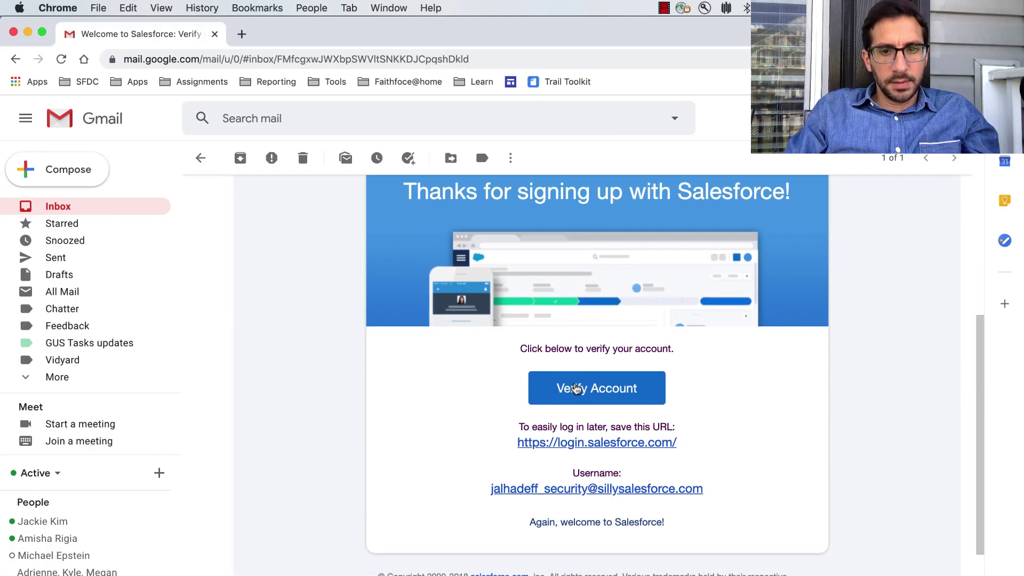
right_click(576, 389)
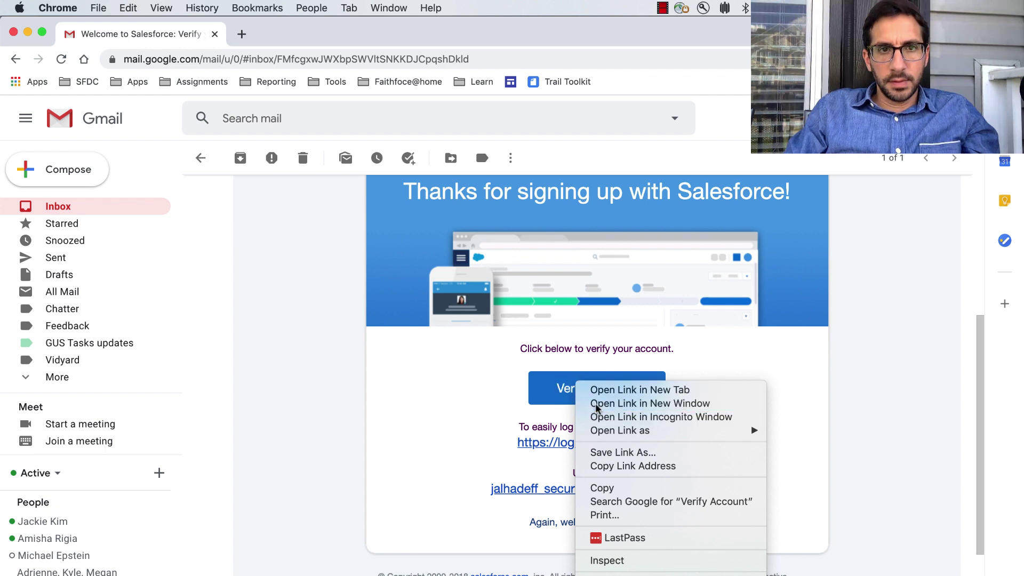
left_click(596, 404)
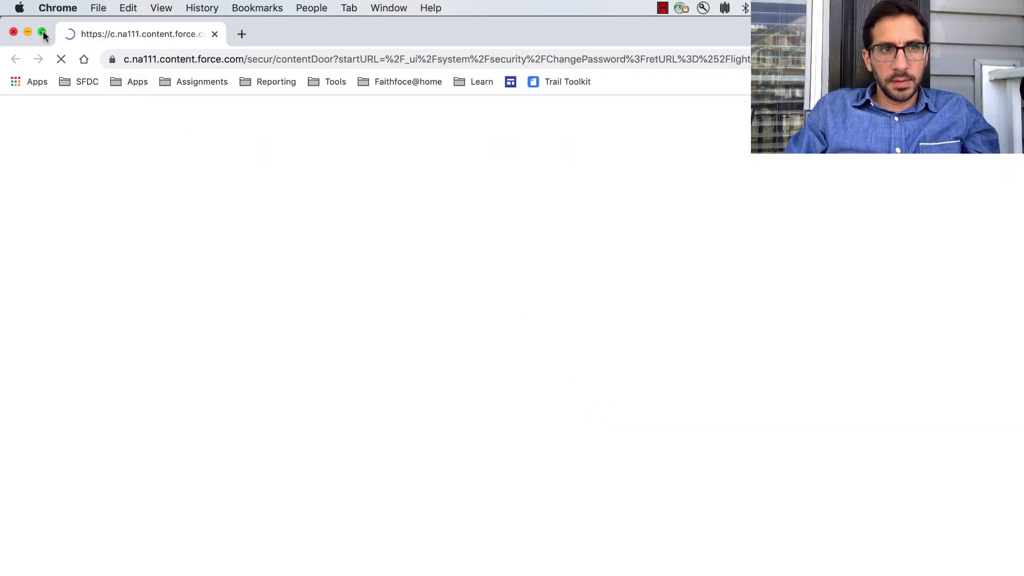
left_click(42, 32)
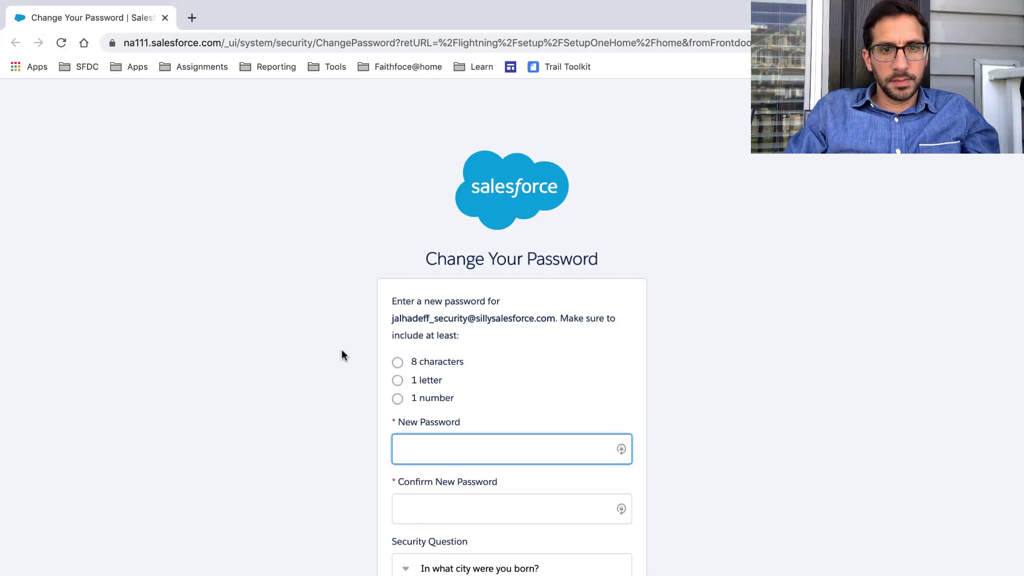
Set and confirm the new org password, answer the security question, and save it.
left_click(428, 452)
type("••••••••")
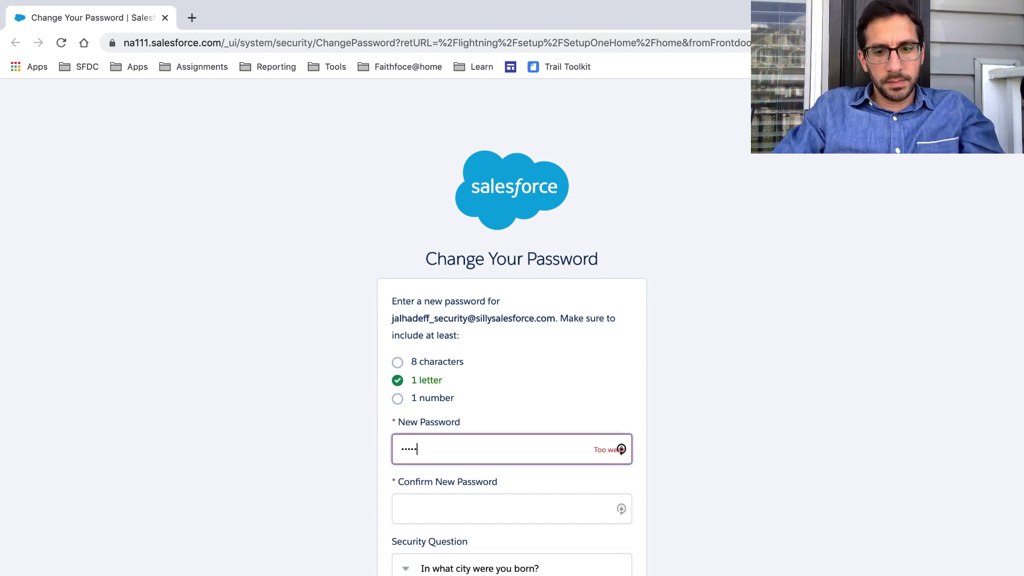
type("••")
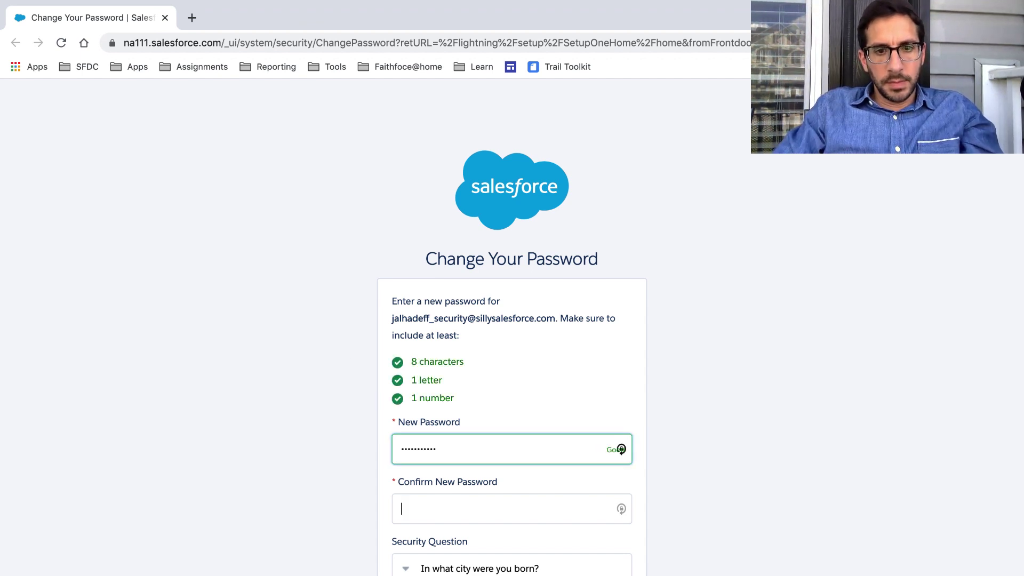
key("Tab")
type("•••••••")
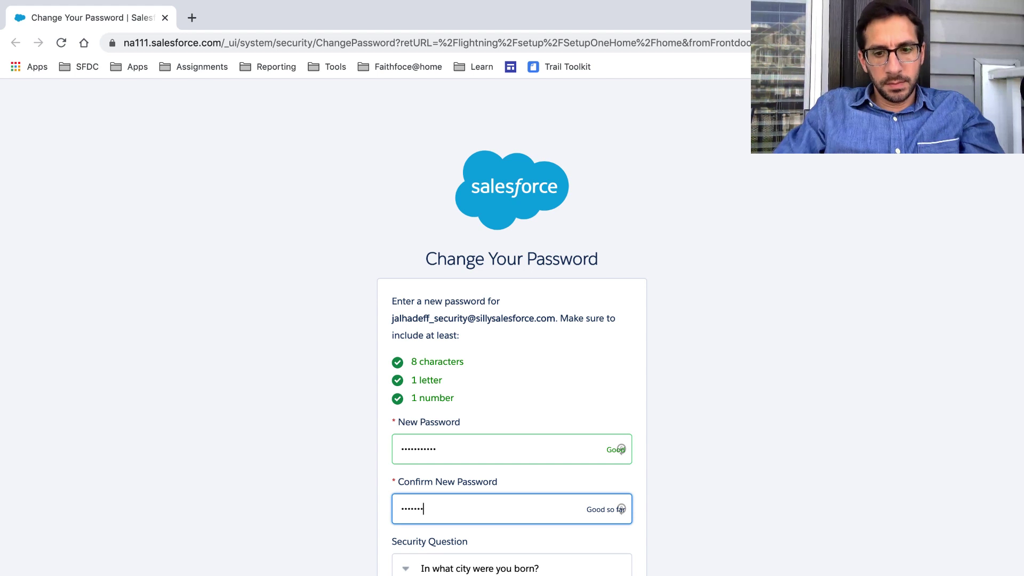
type("••••")
key("Tab")
scroll(513, 320, "down", 3)
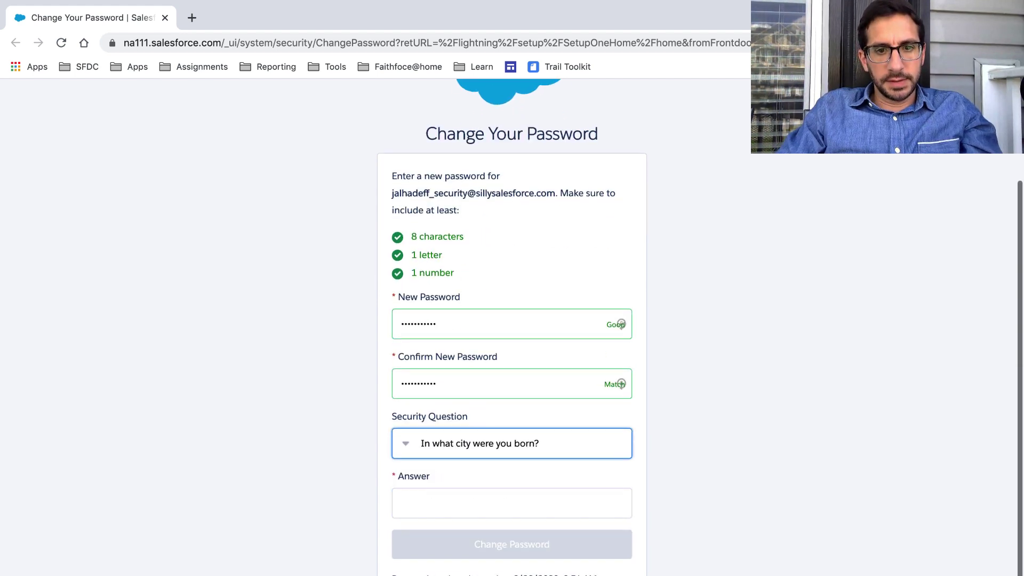
left_click(447, 506)
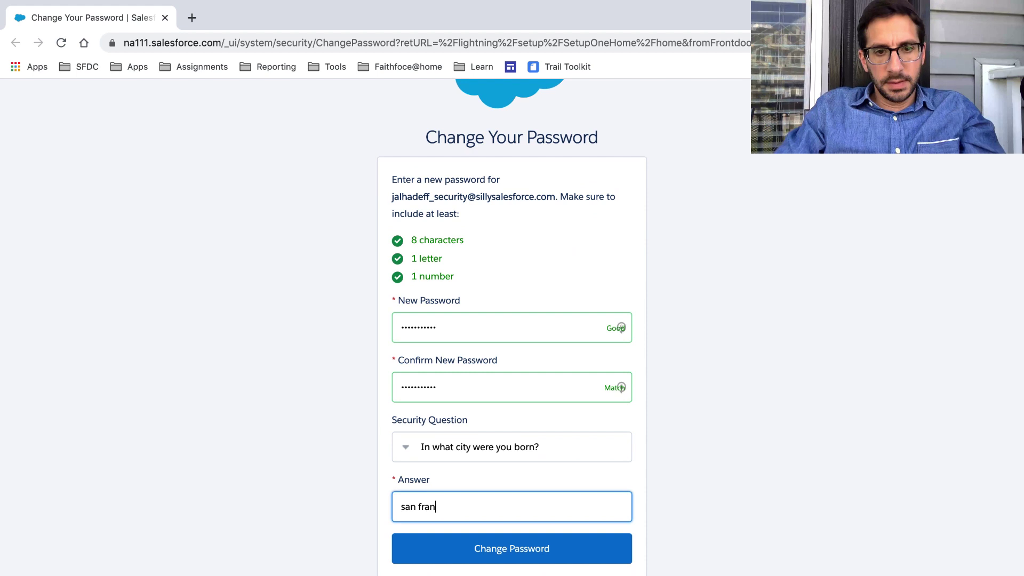
left_click(453, 547)
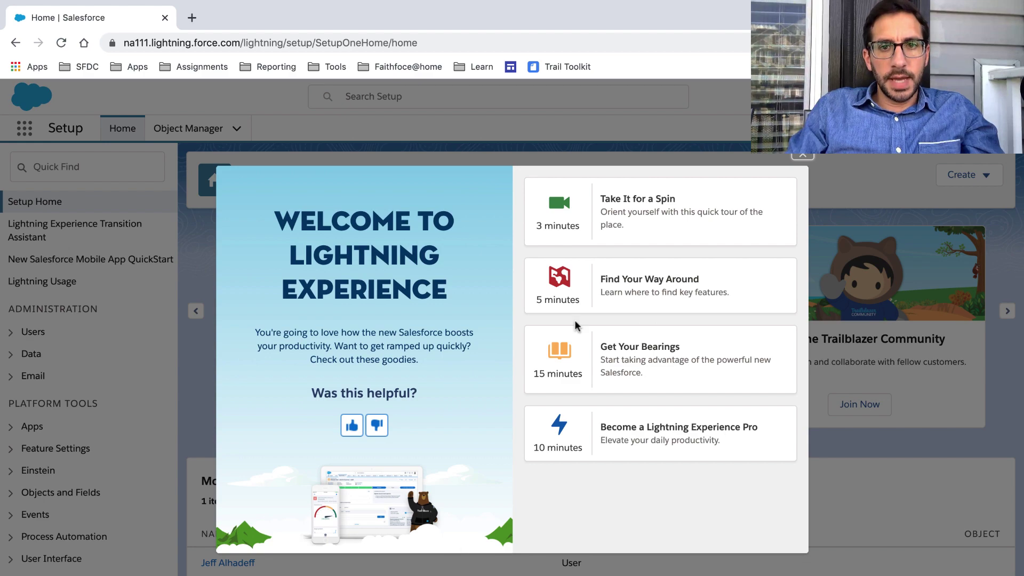
Dismiss the Lightning welcome, start Connect Org, and paste the welcome email's username into the login page.
left_click(803, 155)
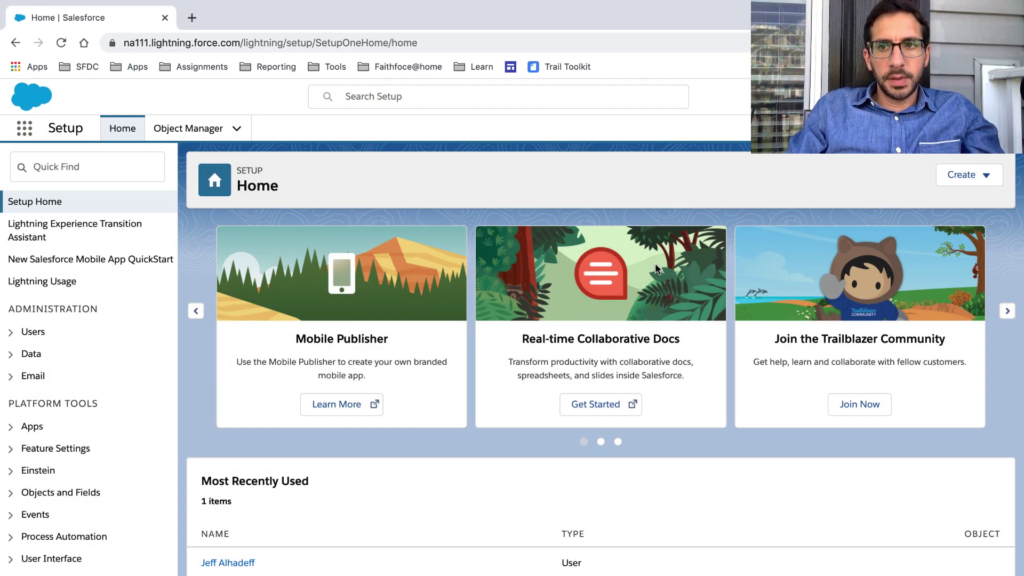
key("ctrl+Right")
key("ctrl+Right")
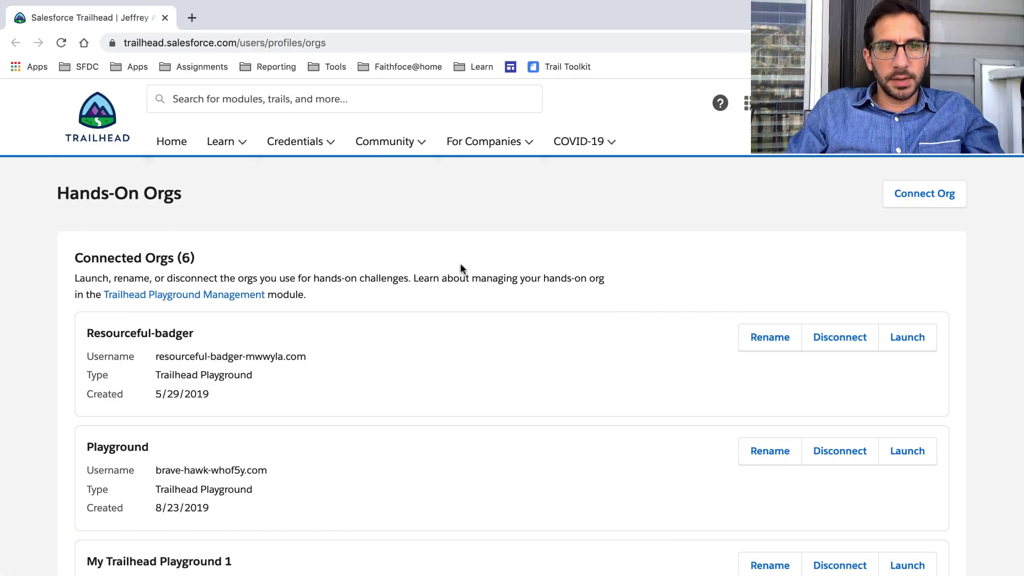
left_click(918, 193)
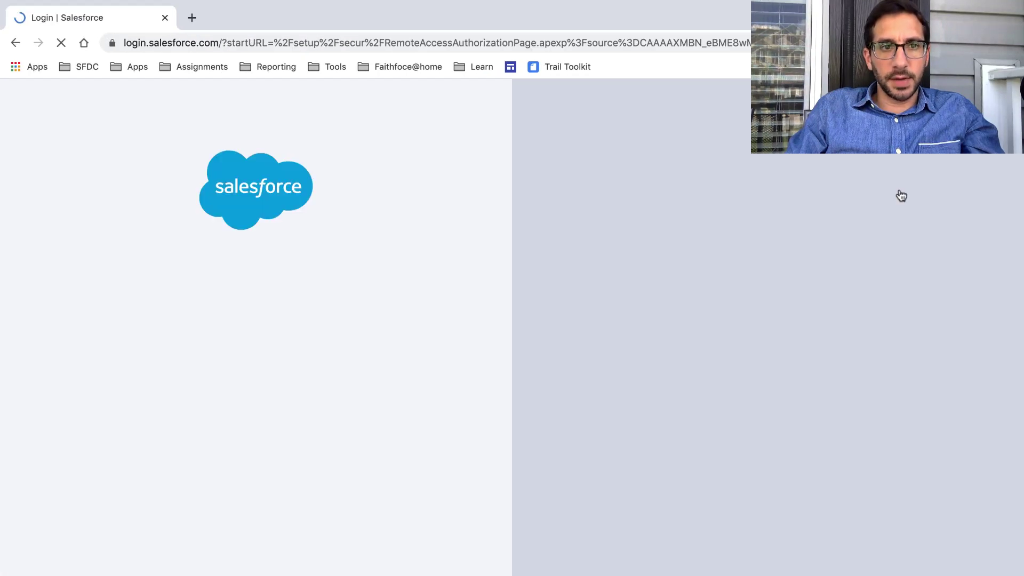
key("ctrl+Left")
key("ctrl+Left")
key("ctrl+Left")
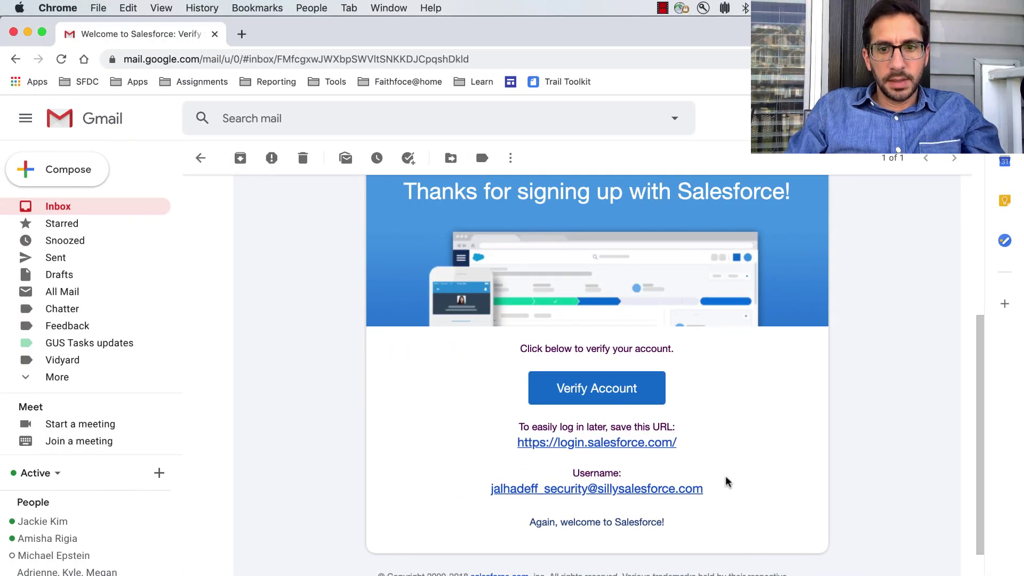
left_click_drag(704, 488, 482, 489)
key("super+c")
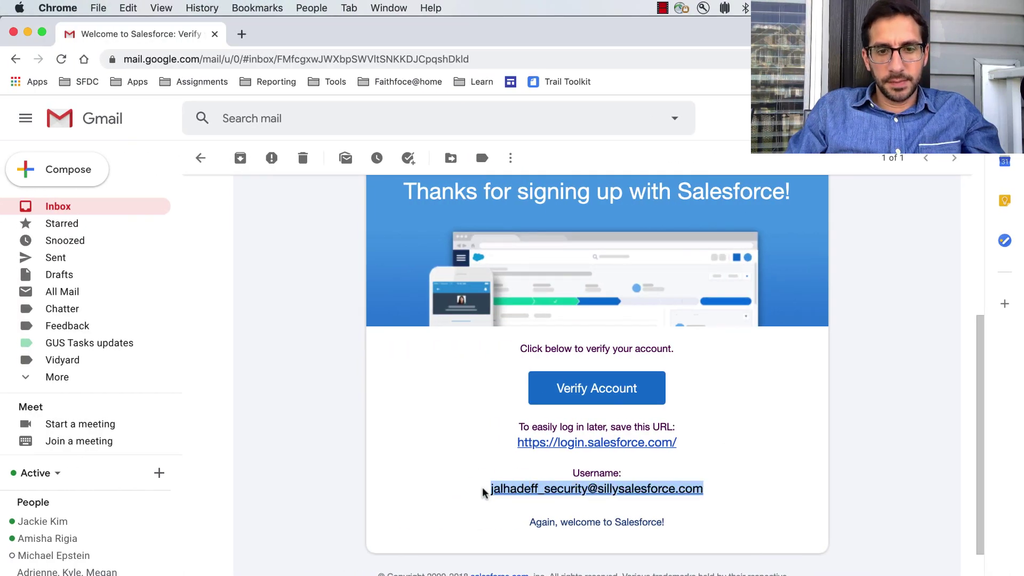
key("ctrl+Right")
key("ctrl+Right")
key("ctrl+Right")
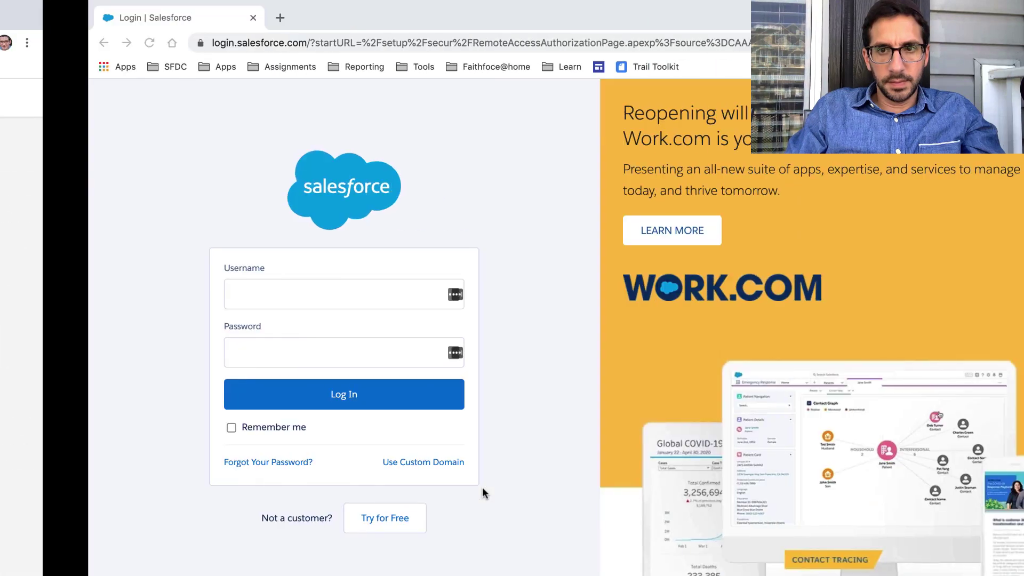
left_click(283, 300)
key("super+v")
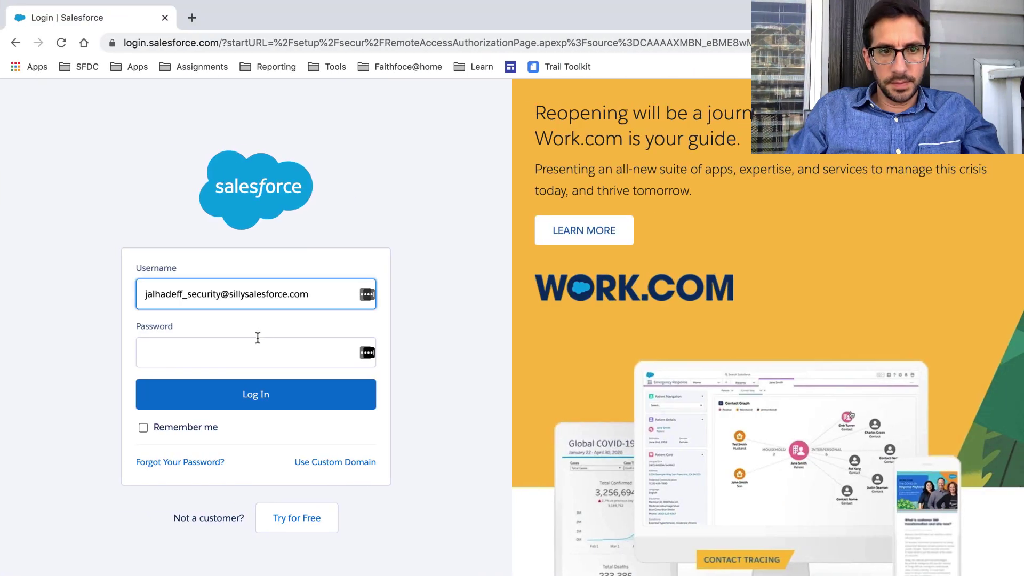
Log in with the password, then retype it and retry after the credentials error.
left_click(257, 338)
type("•••••••")
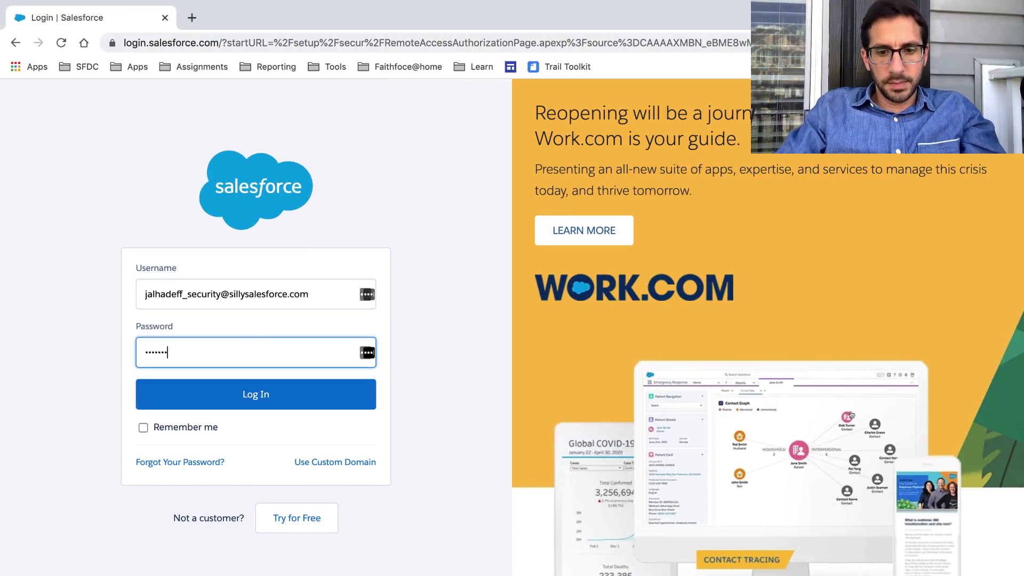
type("••••")
left_click(234, 395)
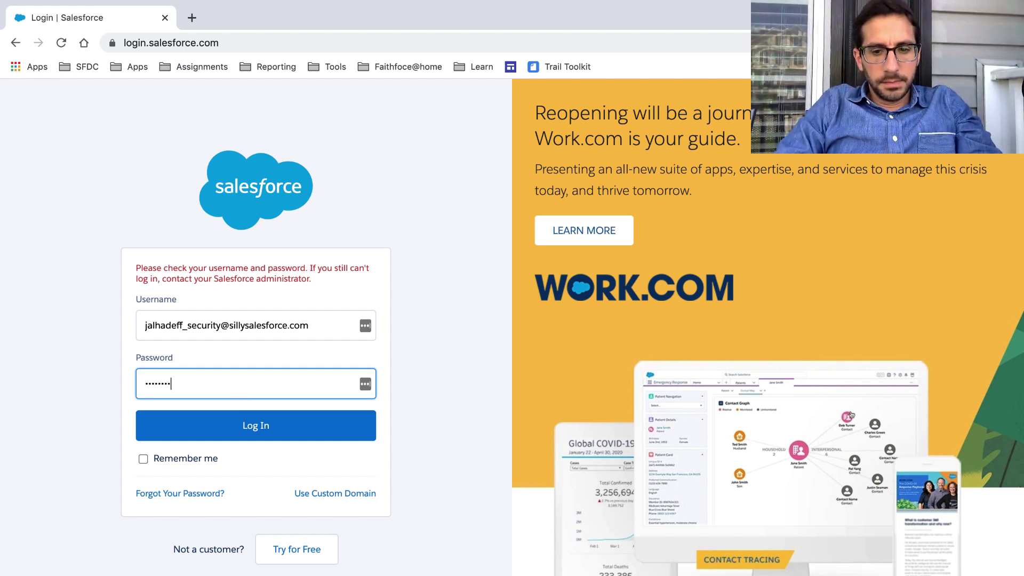
key("Return")
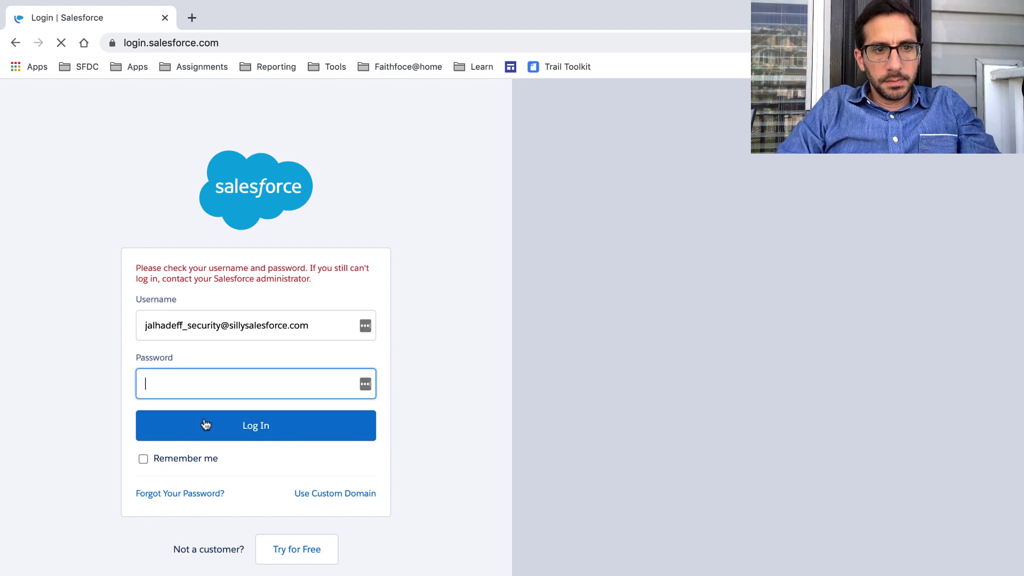
type("•••••••")
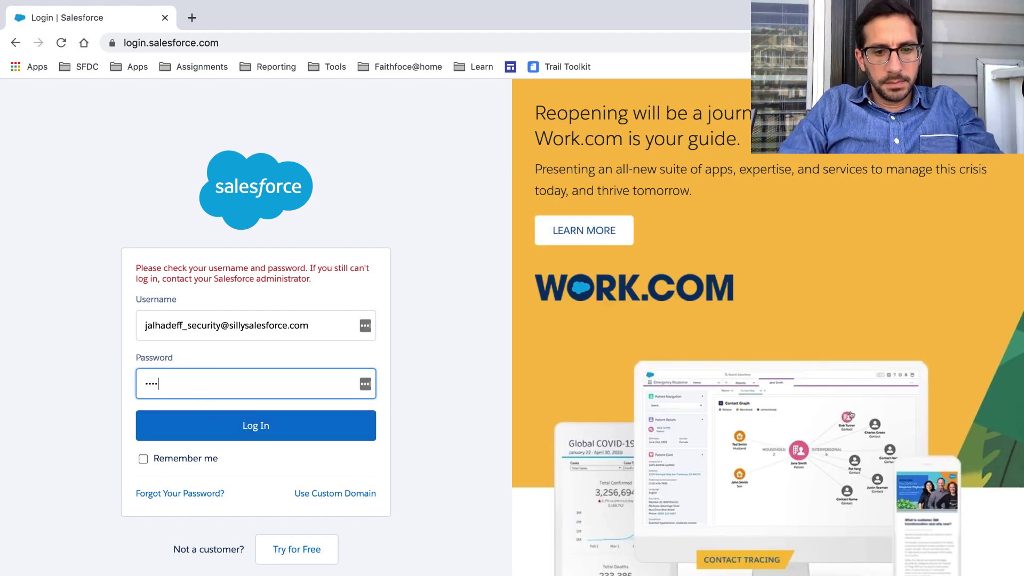
type("••")
left_click(201, 425)
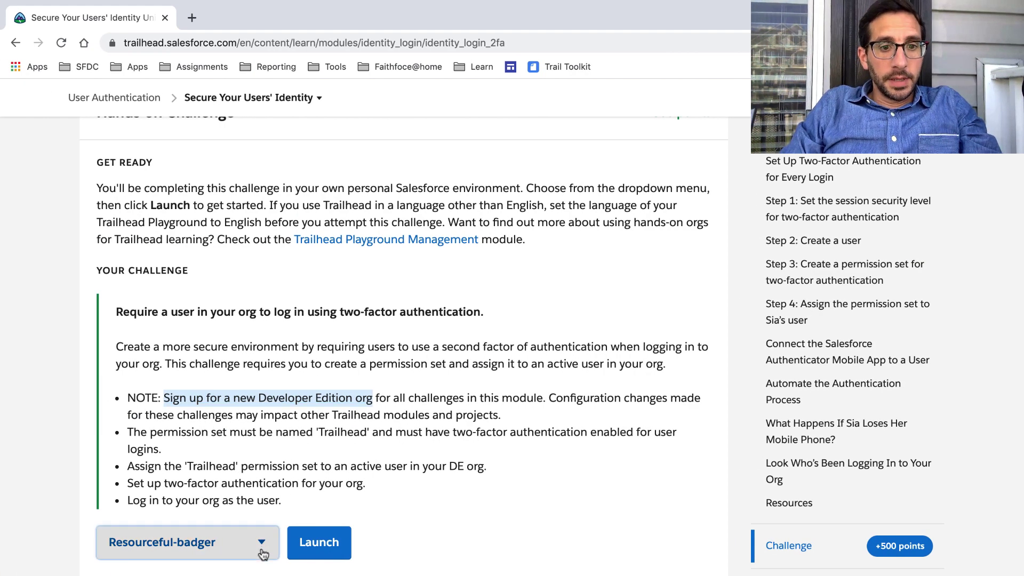
Select My Trailhead Playground 2 as the hands-on org, launch it, and detach its tab.
left_click(243, 543)
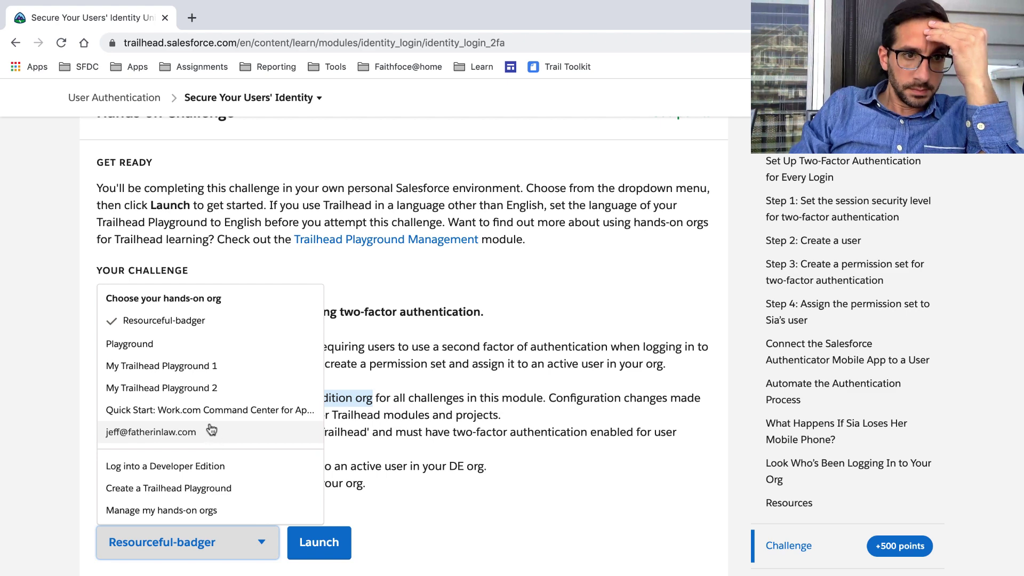
left_click(194, 385)
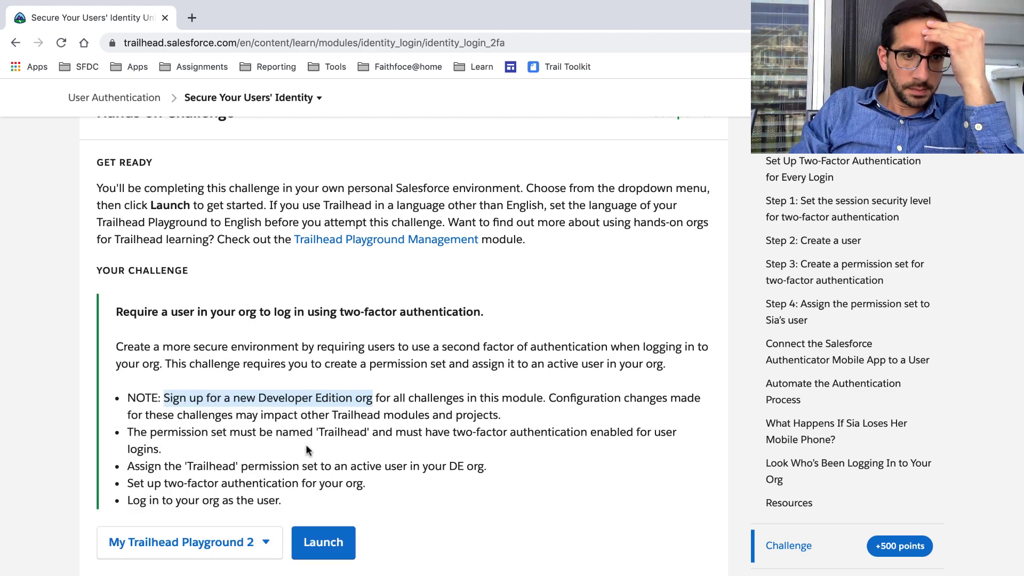
left_click(315, 541)
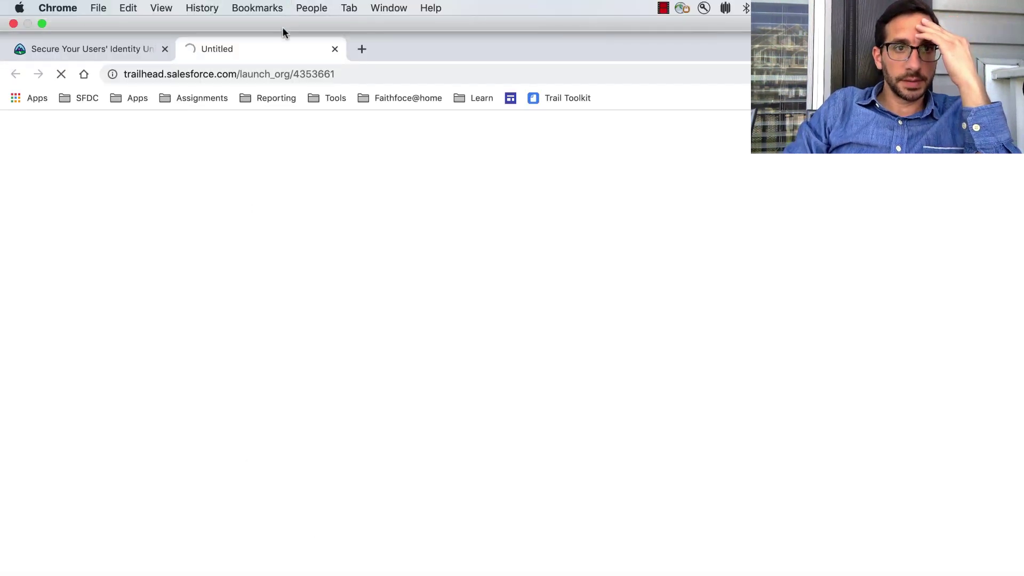
left_click_drag(279, 45, 334, 103)
Close the leftover login tab and check the launched playground before returning to the challenge.
key("ctrl+Right")
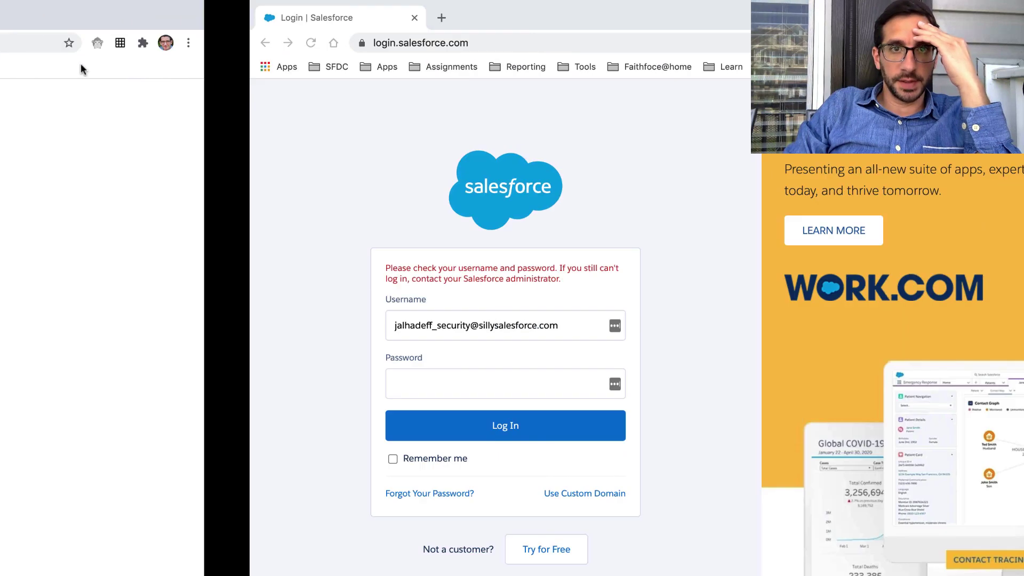
left_click(164, 17)
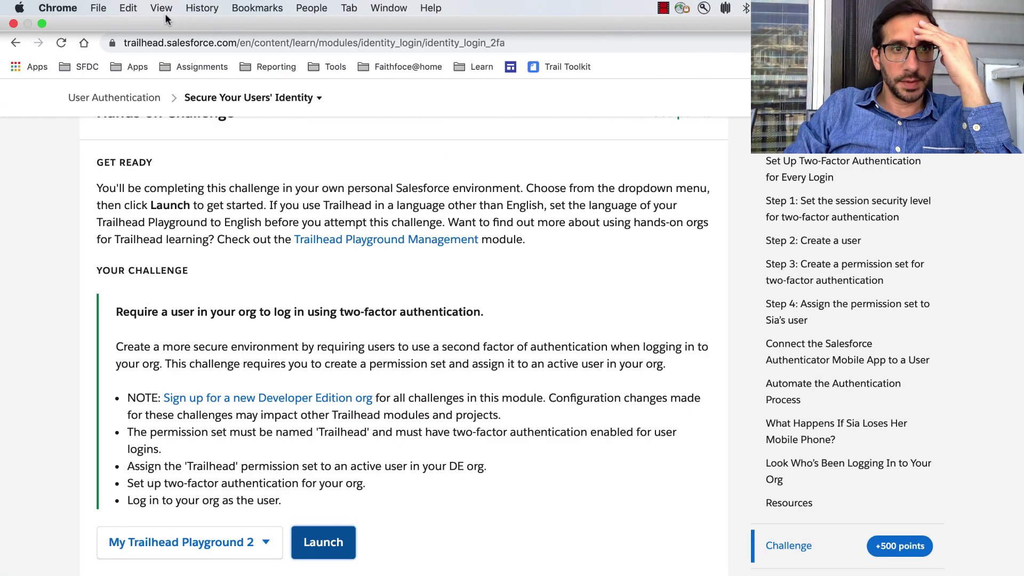
scroll(261, 272, "up", 2)
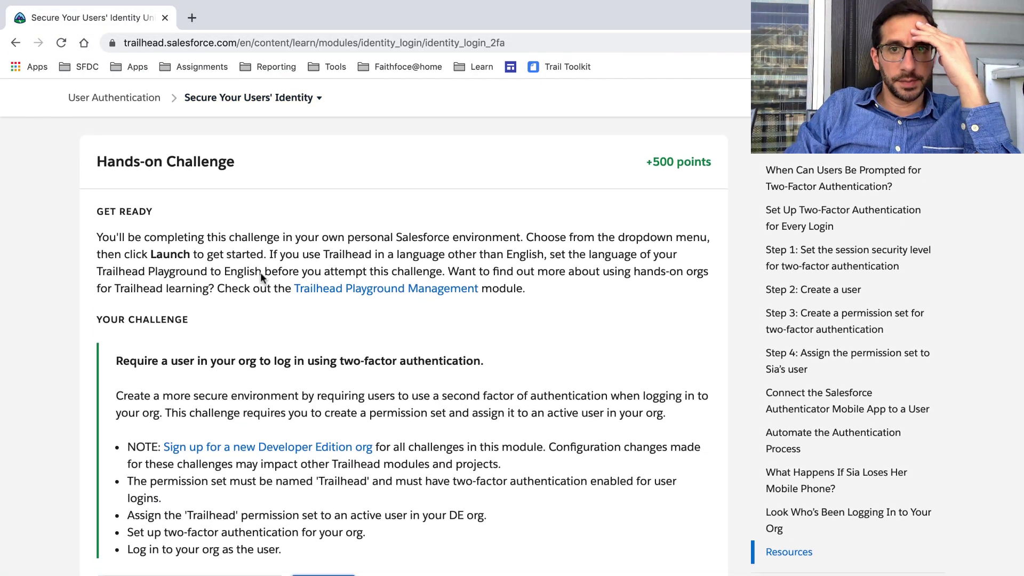
scroll(260, 272, "down", 3)
scroll(284, 291, "down", 1)
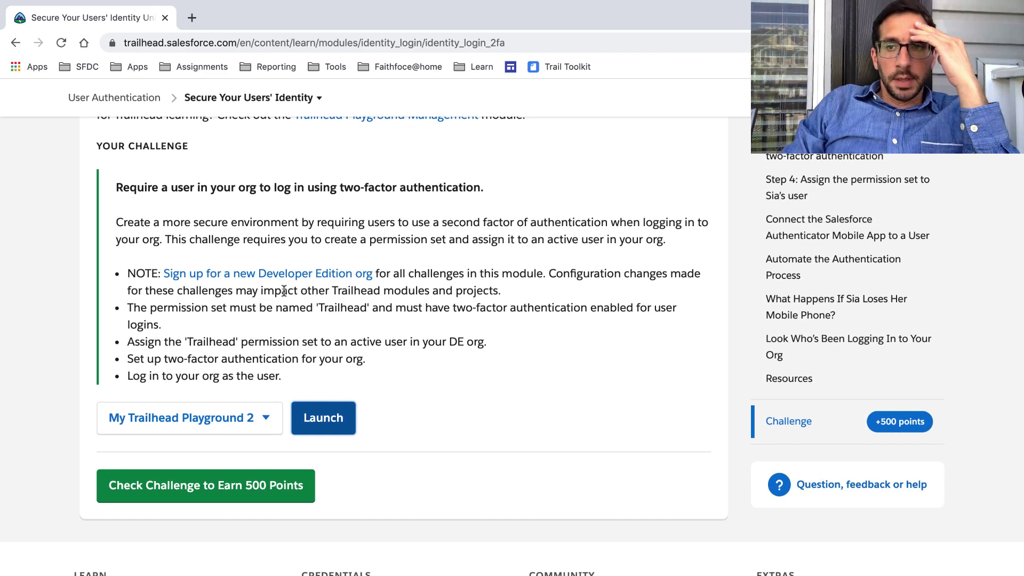
key("ctrl+Right")
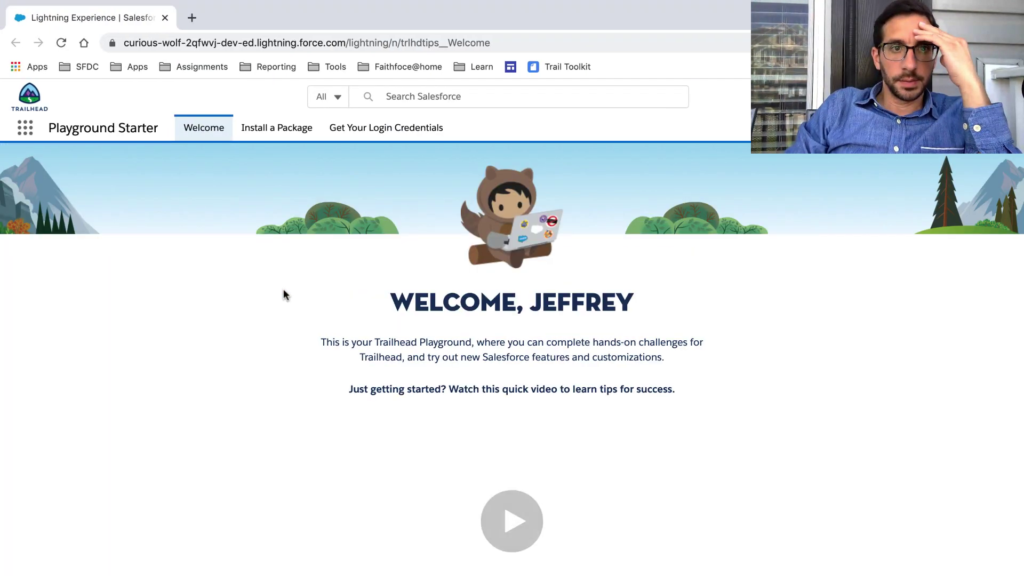
key("ctrl+Left")
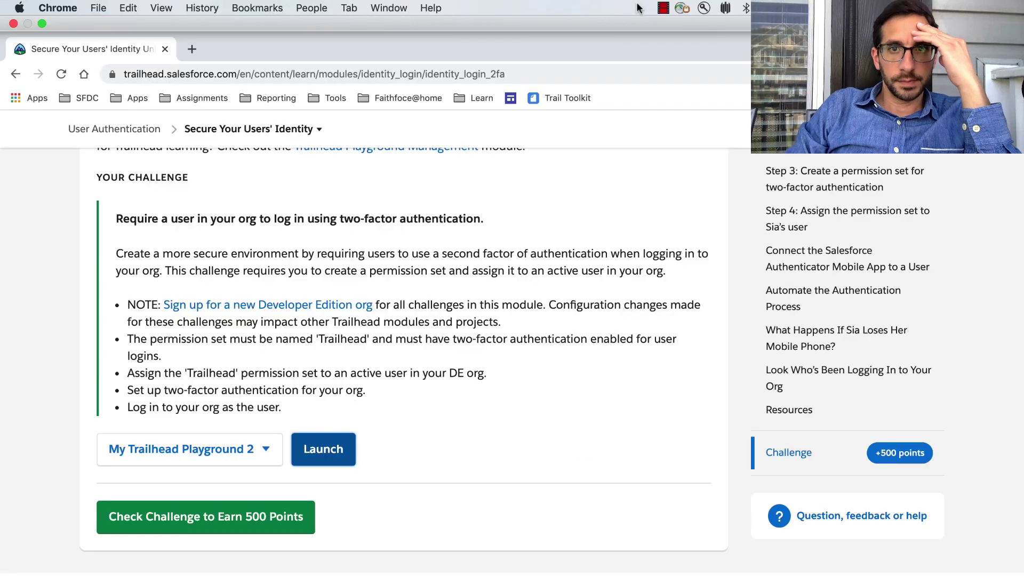
Launch the chosen Trailhead org and connect Salesforce Authenticator by entering the app's two-word phrase.
left_click(663, 8)
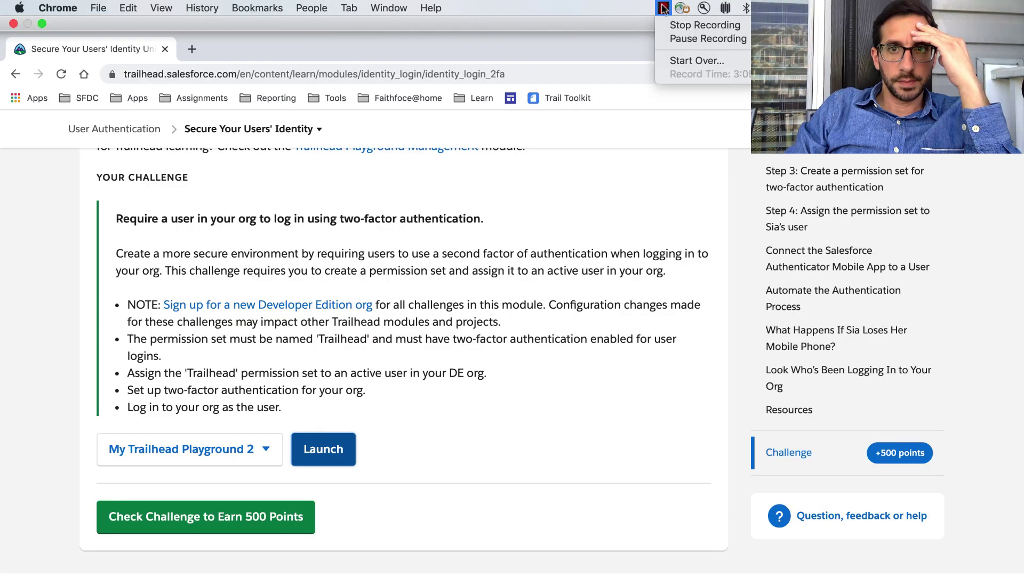
left_click(671, 36)
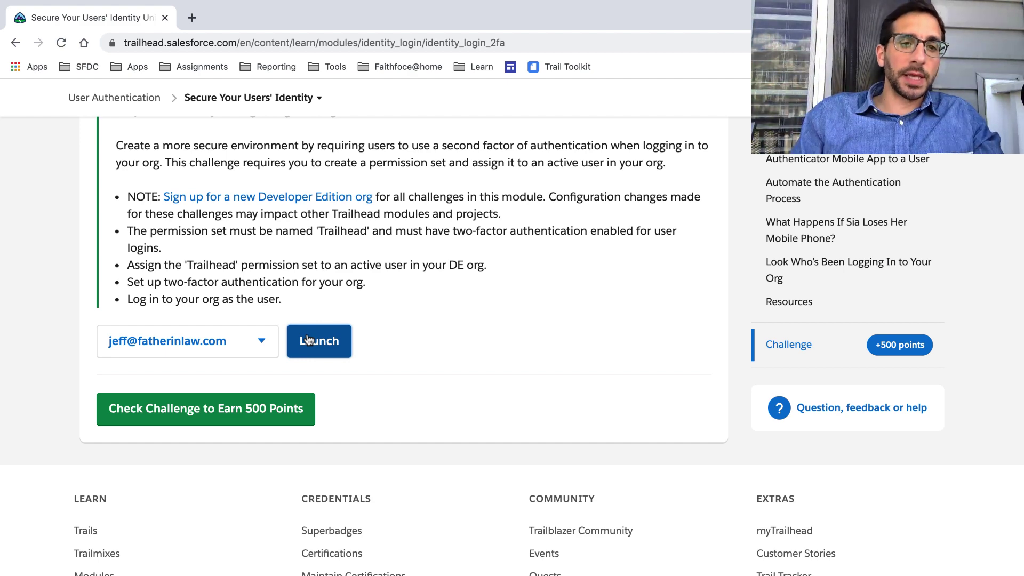
left_click(308, 339)
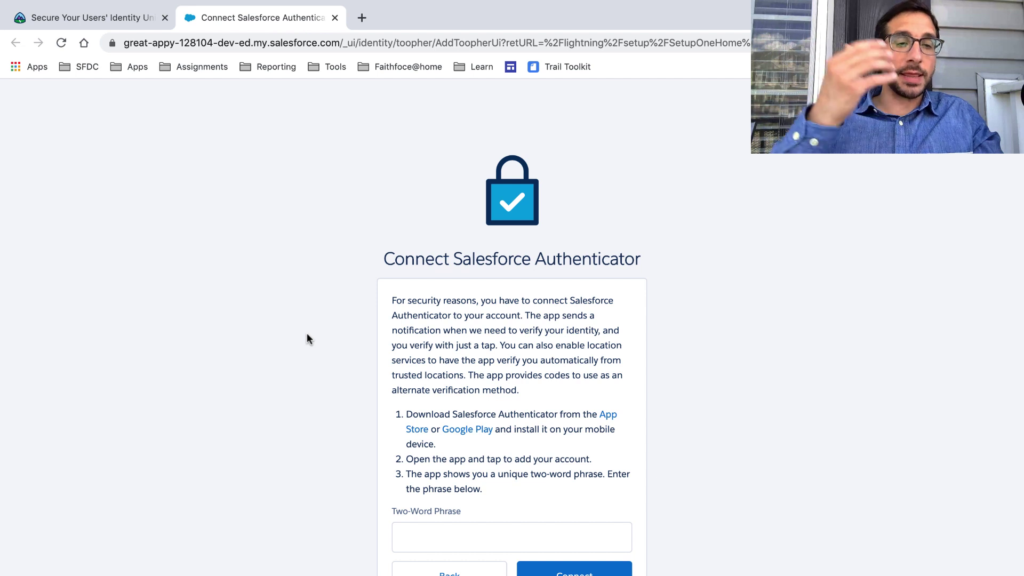
scroll(308, 338, "down", 1)
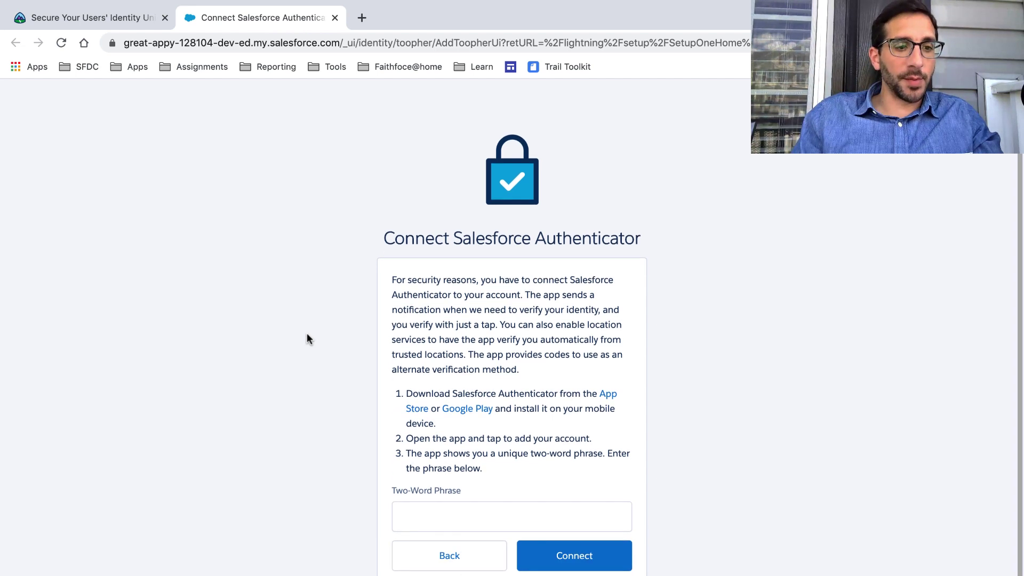
left_click(420, 514)
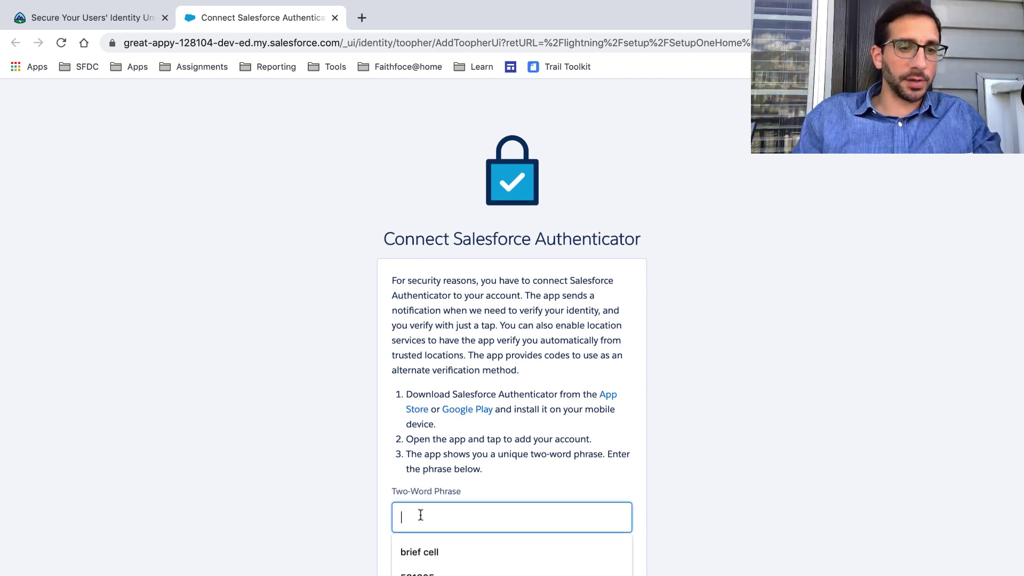
type("c")
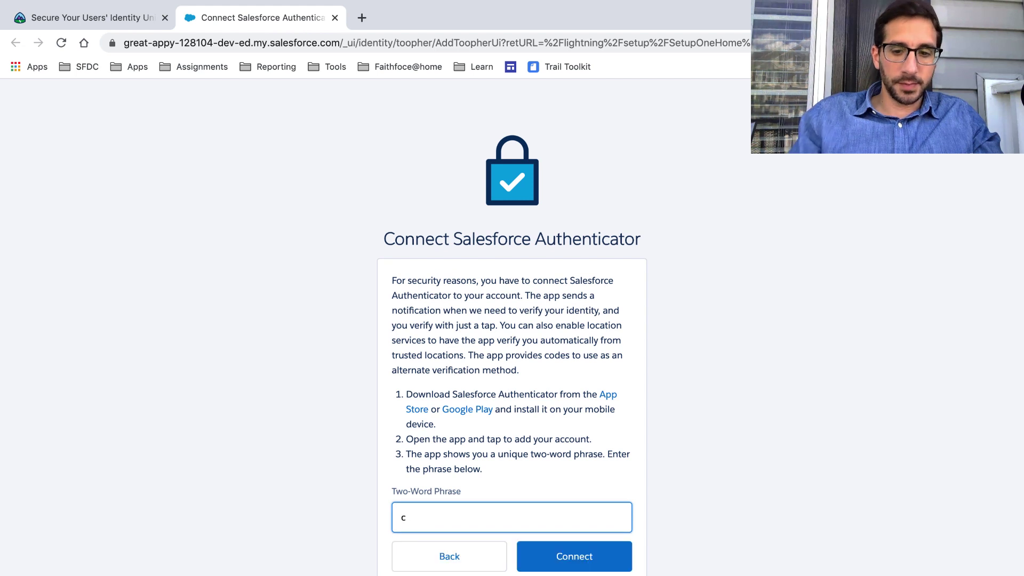
type("onstant")
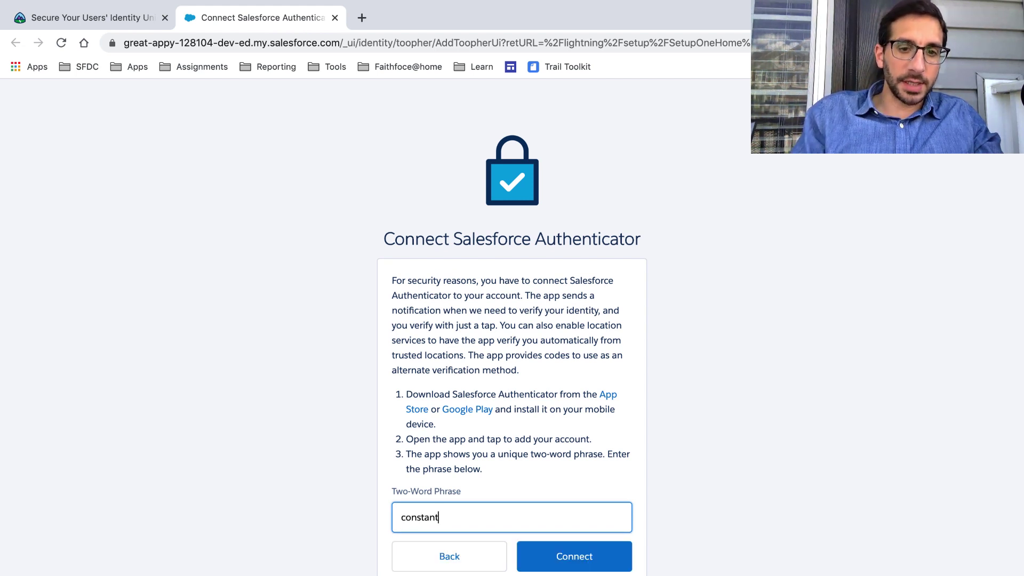
type(" ash")
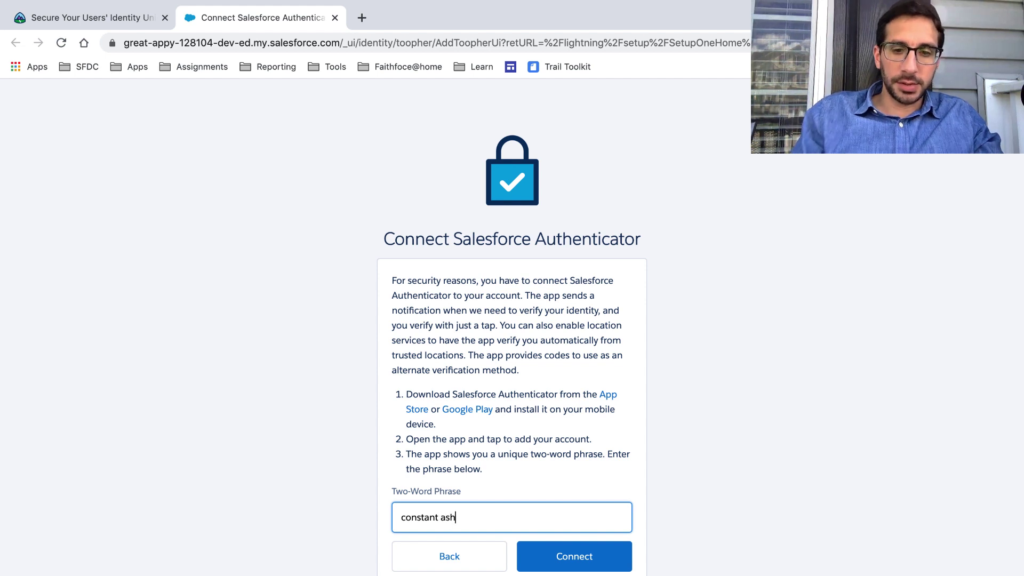
left_click(555, 557)
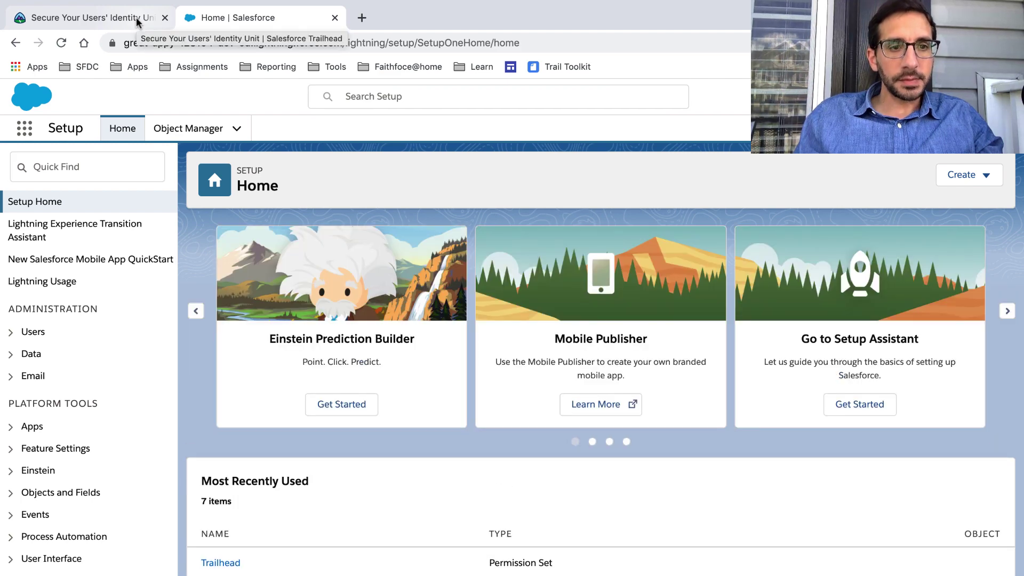
Find Permission Sets with Quick Find 'permis' in Setup and open the Trailhead permission set.
left_click(136, 17)
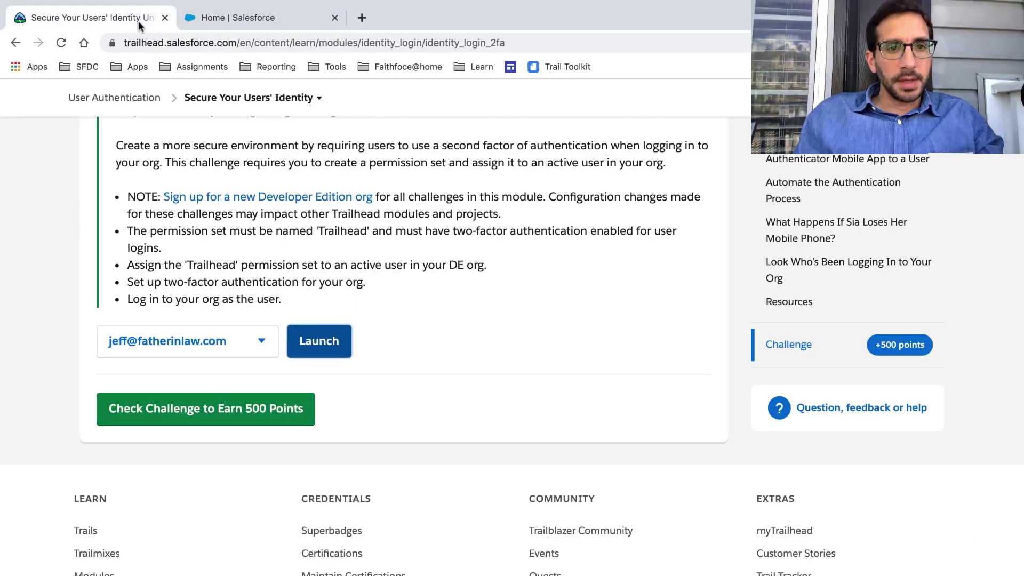
scroll(196, 207, "up", 1)
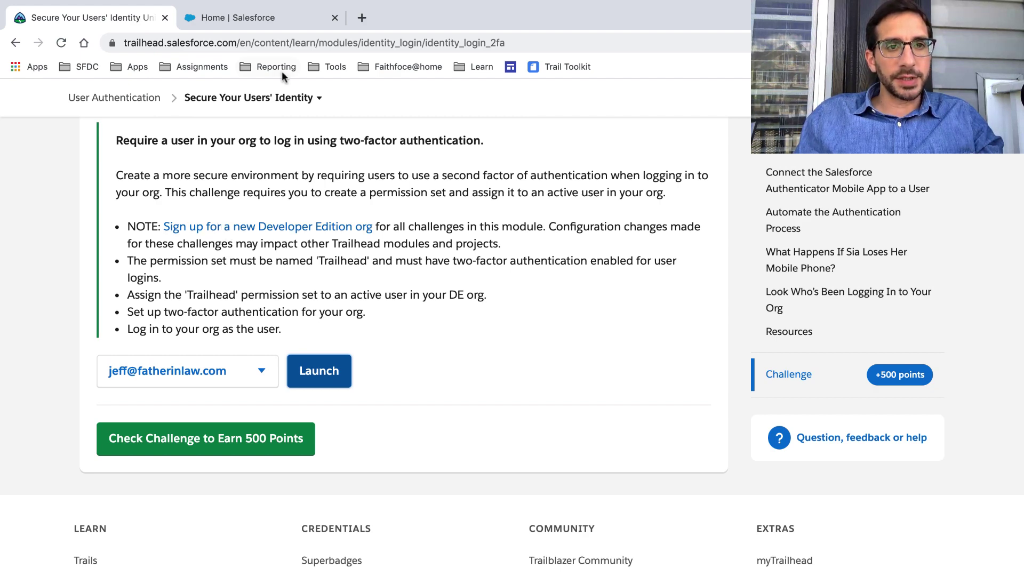
left_click(279, 23)
left_click(126, 166)
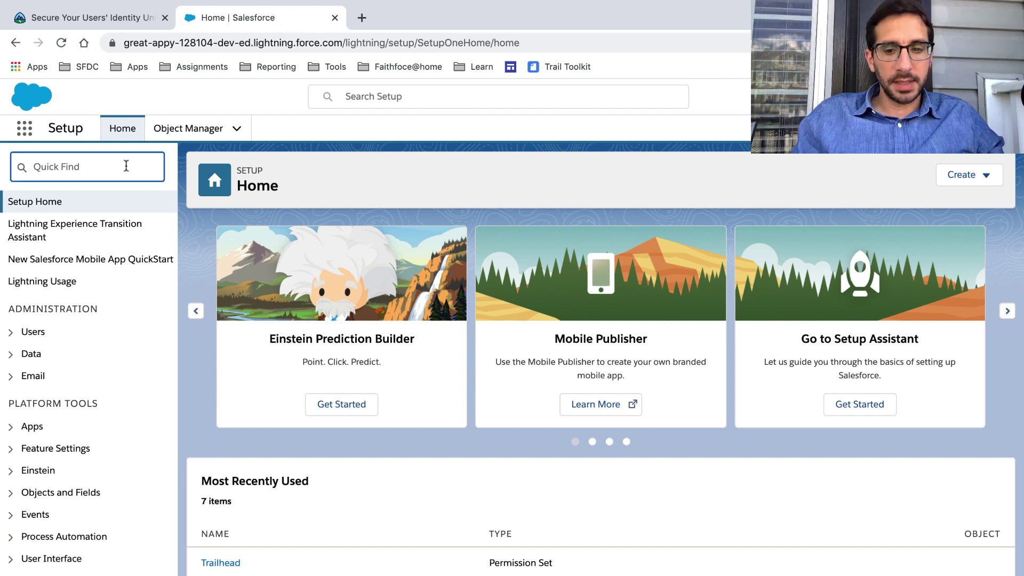
type("per")
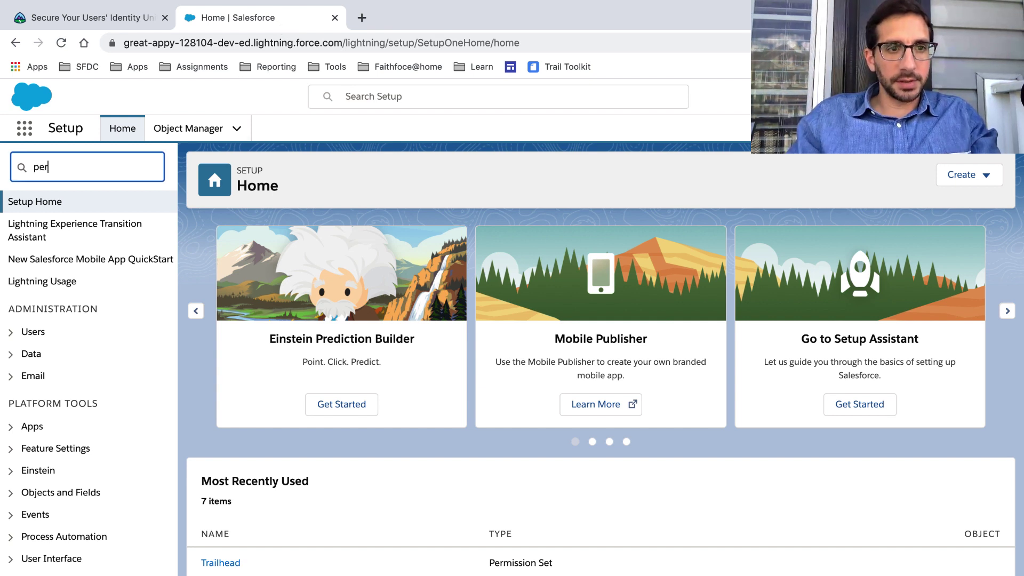
type("mis")
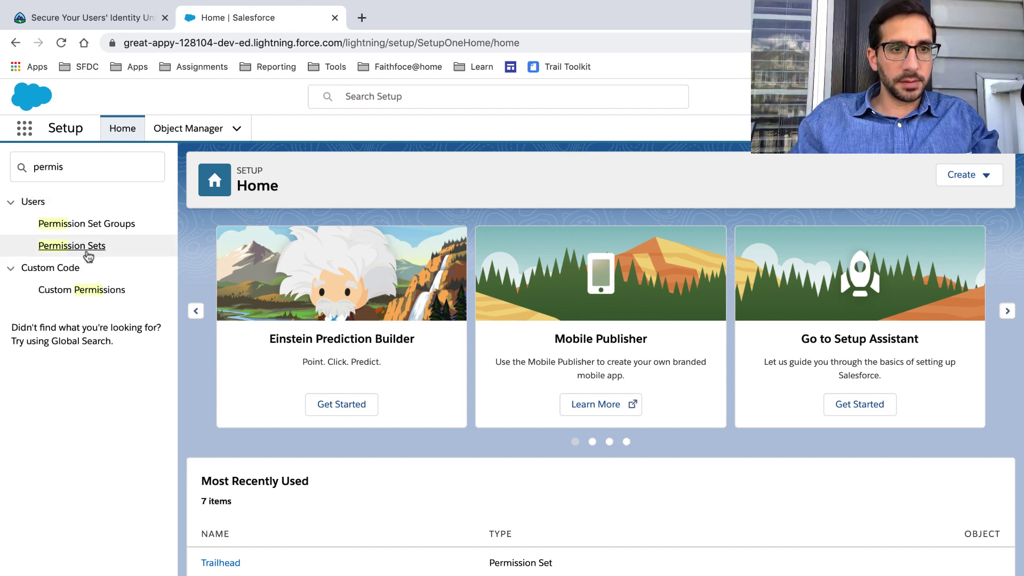
left_click(84, 247)
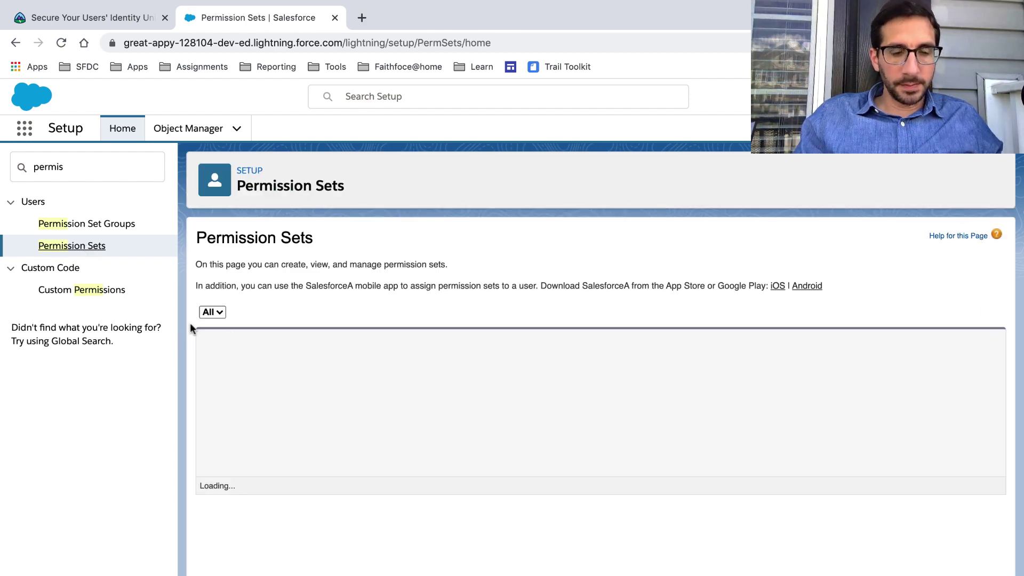
left_click(284, 425)
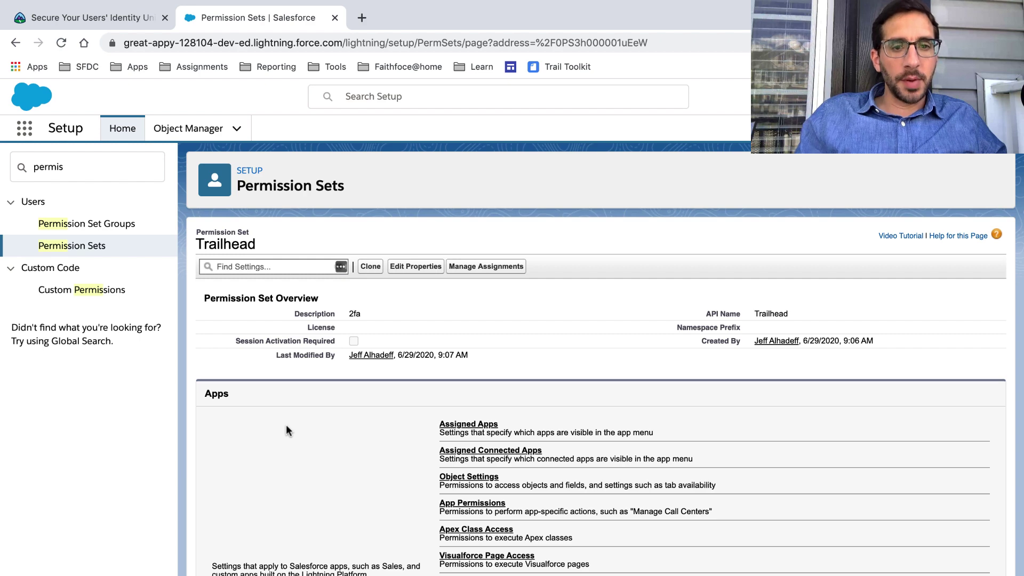
Review the Trailhead permission set's System Permissions and its assigned users.
scroll(286, 424, "down", 5)
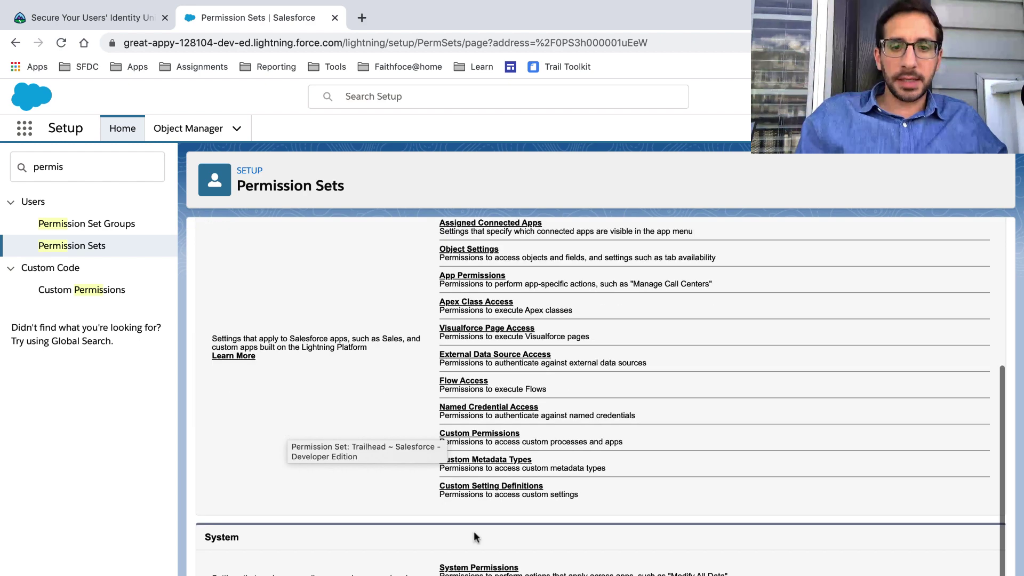
left_click(478, 568)
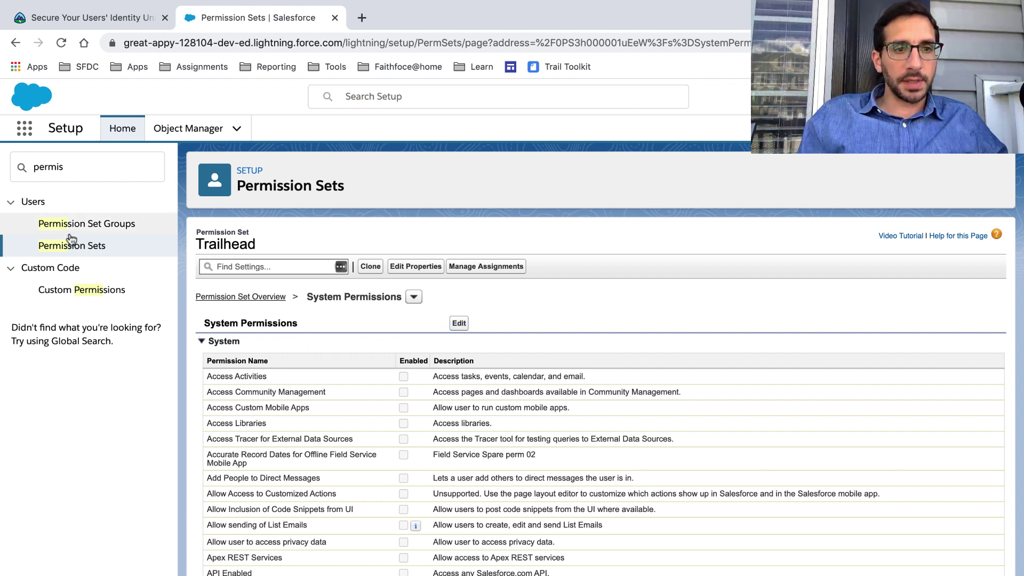
double_click(87, 164)
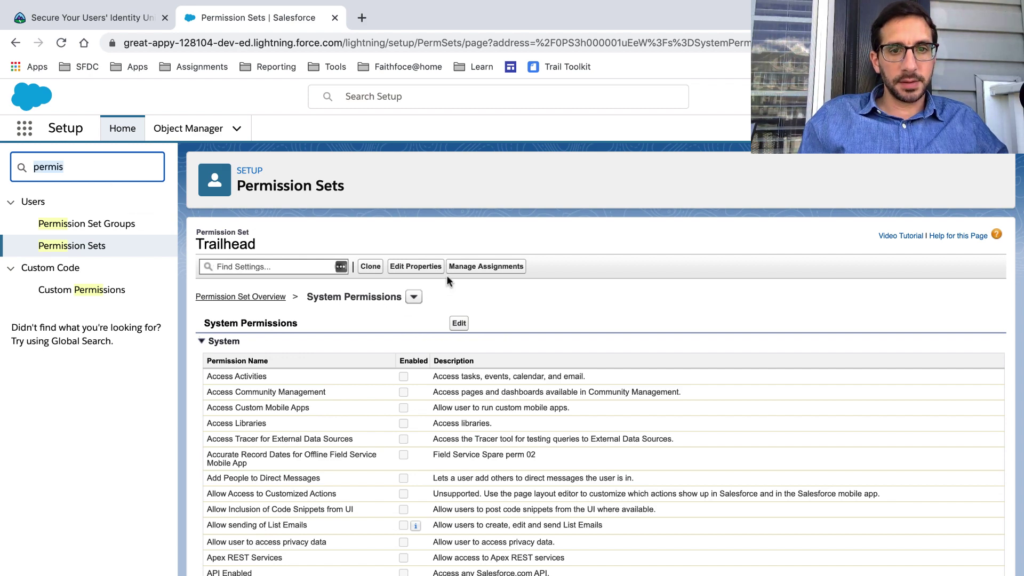
left_click(466, 267)
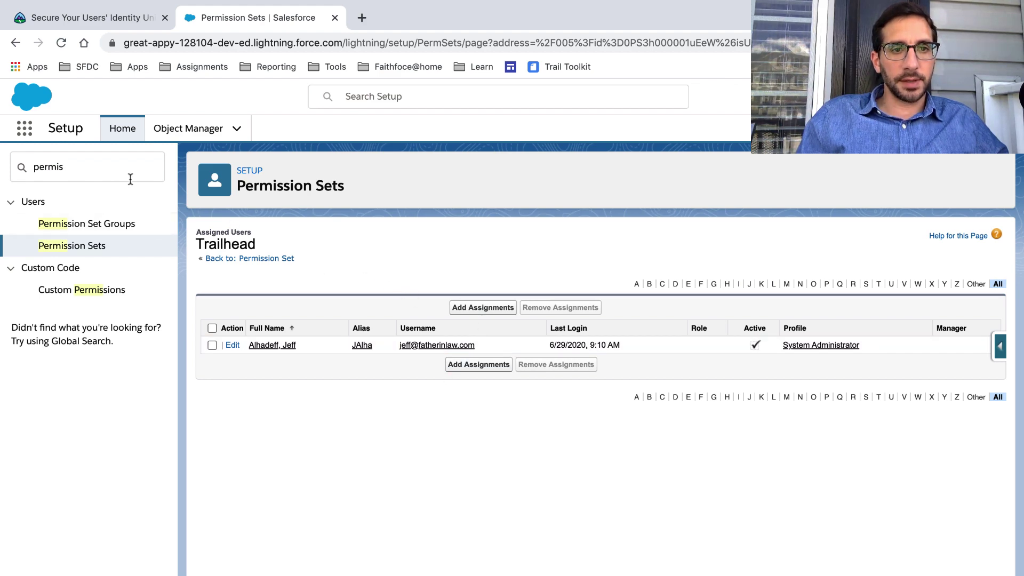
Reopen the Trailhead permission set from Most Recently Used, look it over, and return to Trailhead.
left_click(248, 171)
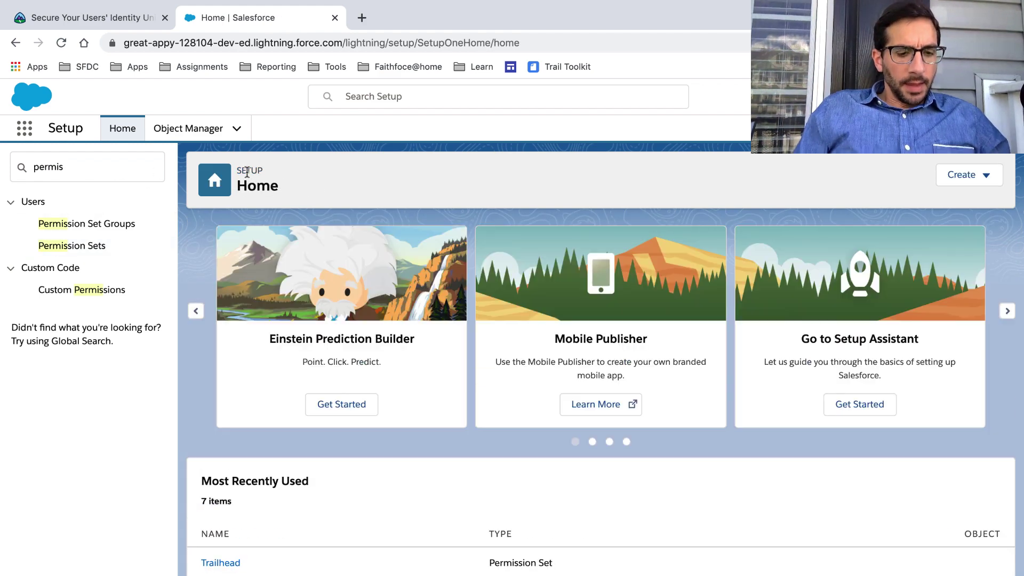
left_click(112, 21)
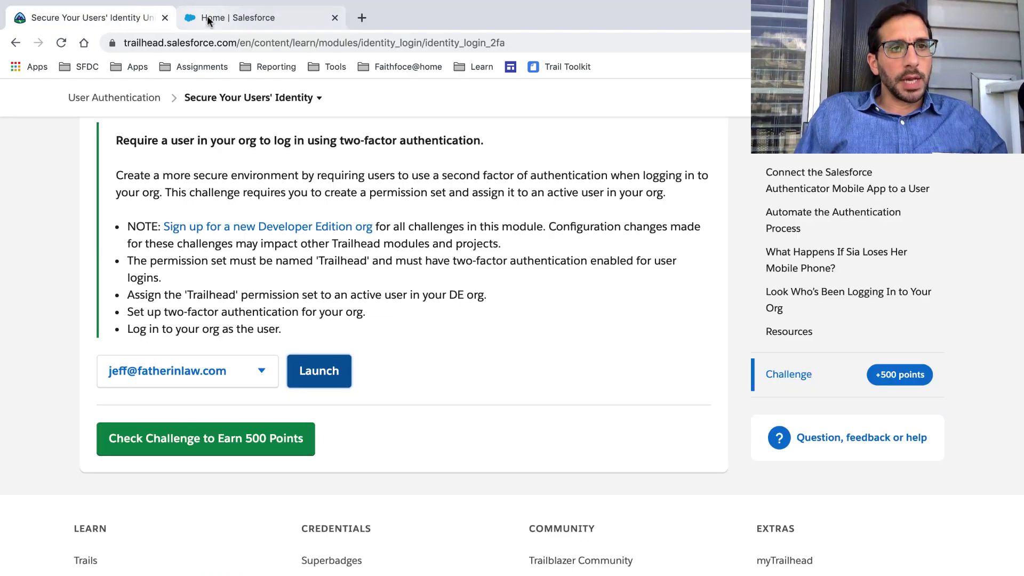
left_click(210, 21)
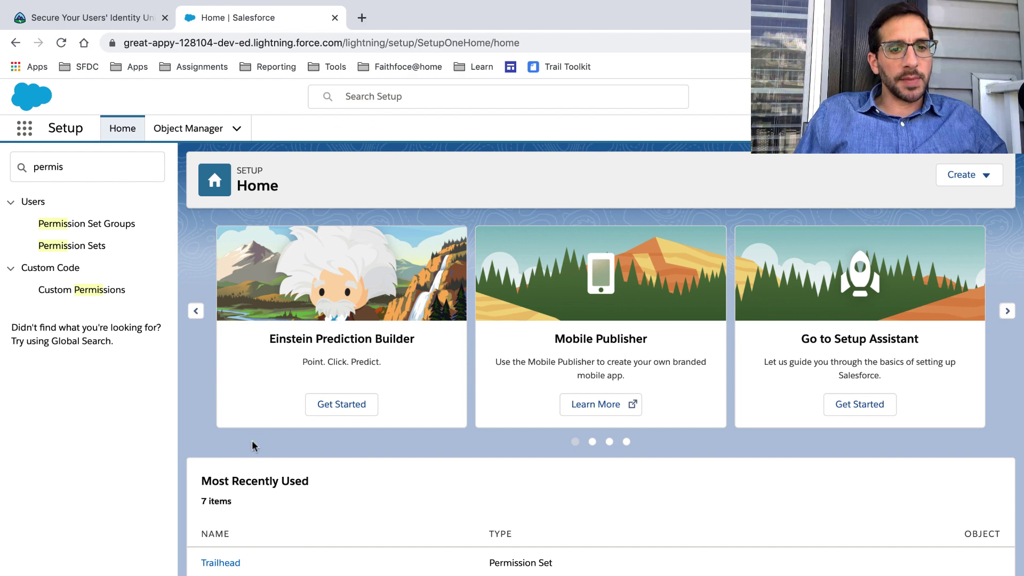
scroll(262, 528, "down", 3)
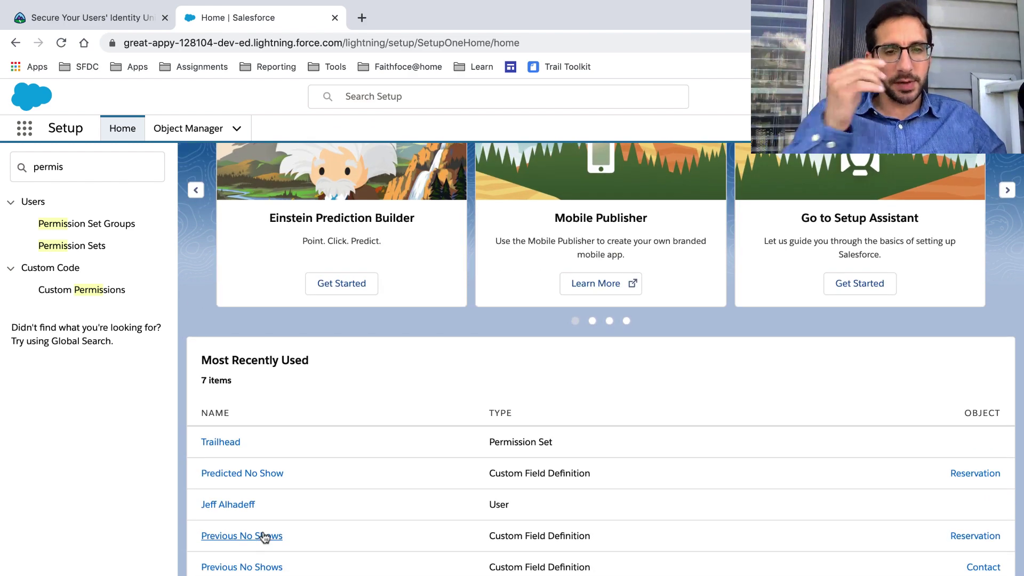
left_click(230, 442)
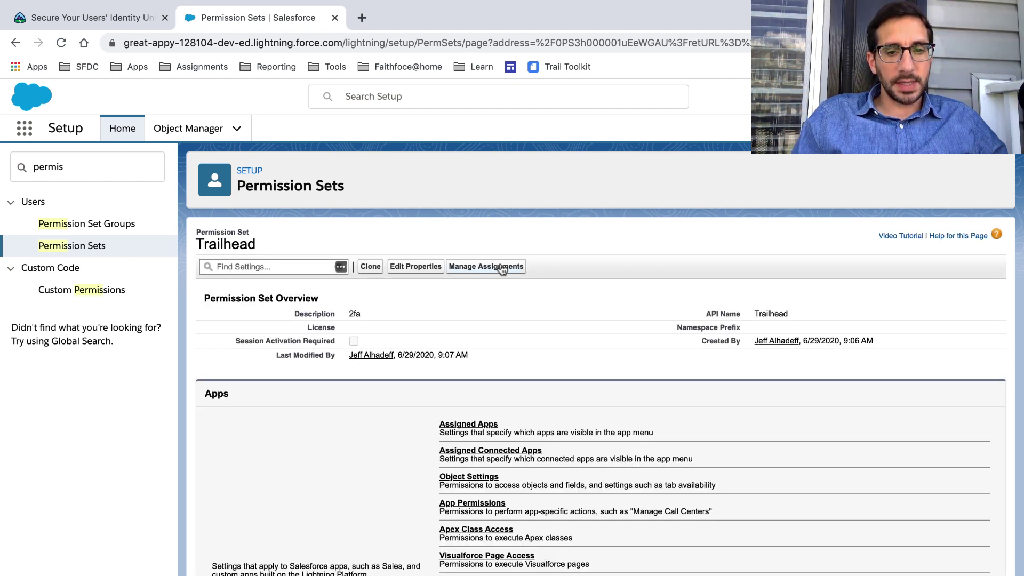
scroll(502, 269, "down", 5)
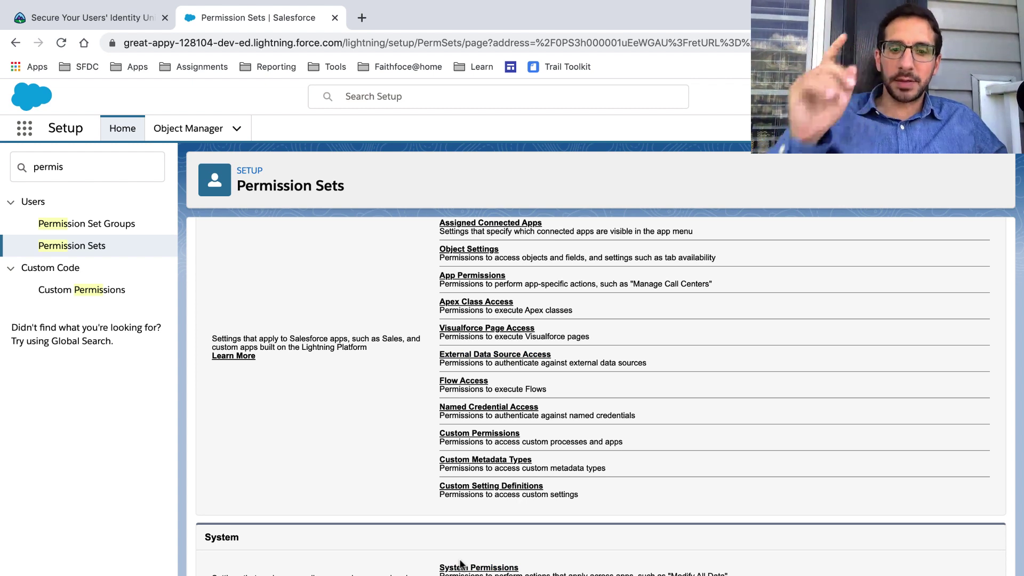
scroll(461, 564, "up", 5)
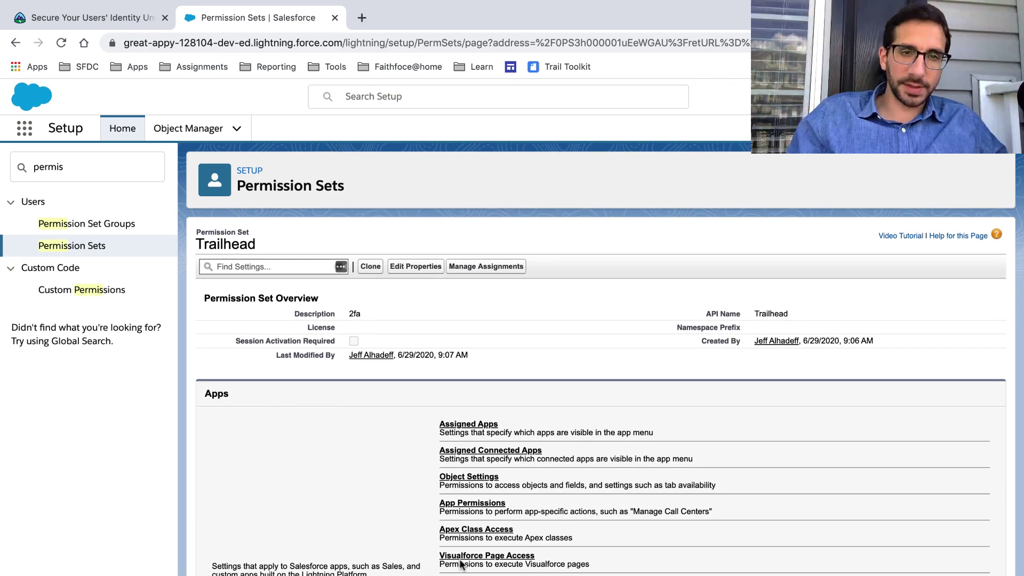
scroll(461, 564, "down", 5)
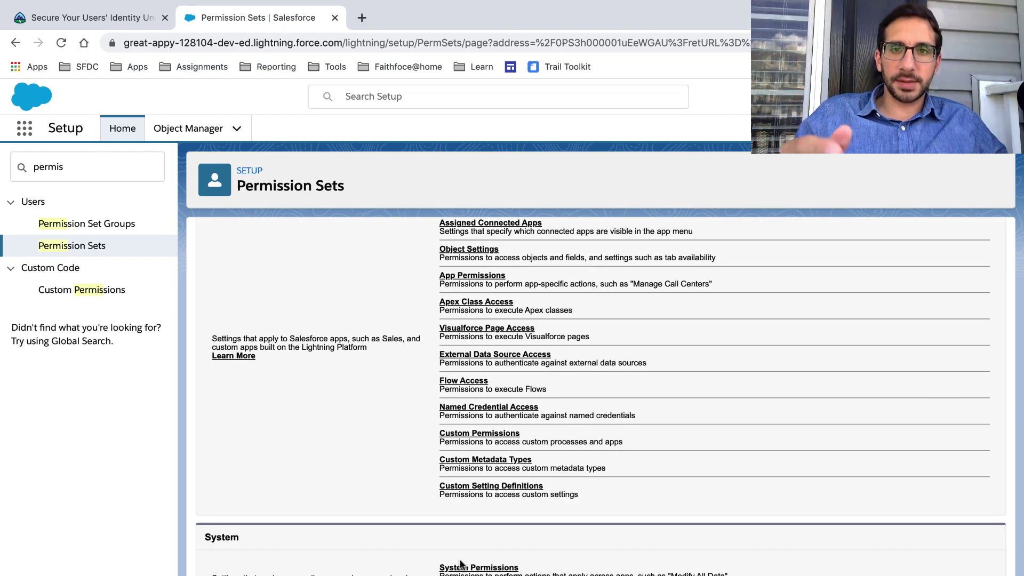
scroll(462, 565, "up", 5)
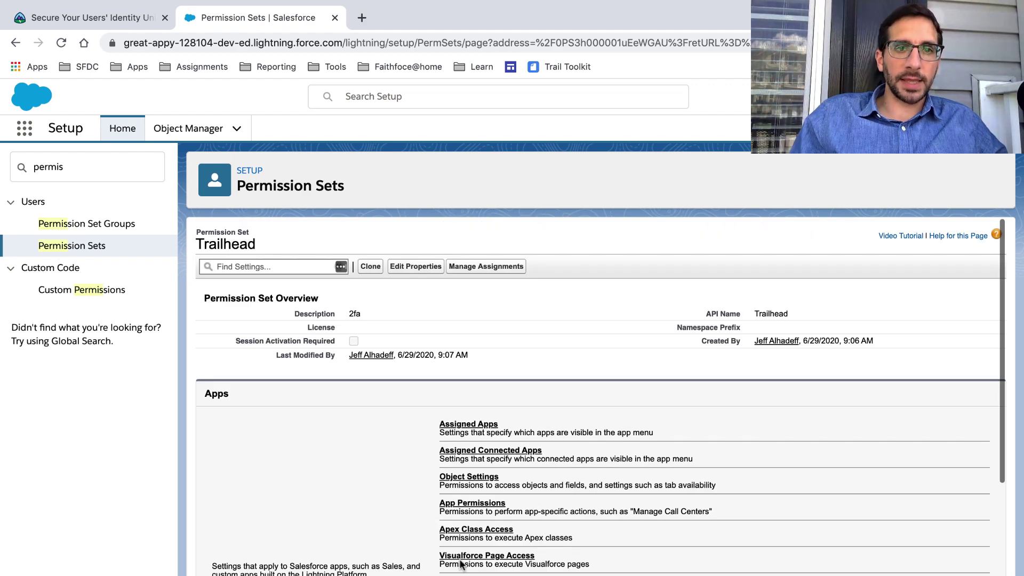
left_click(125, 19)
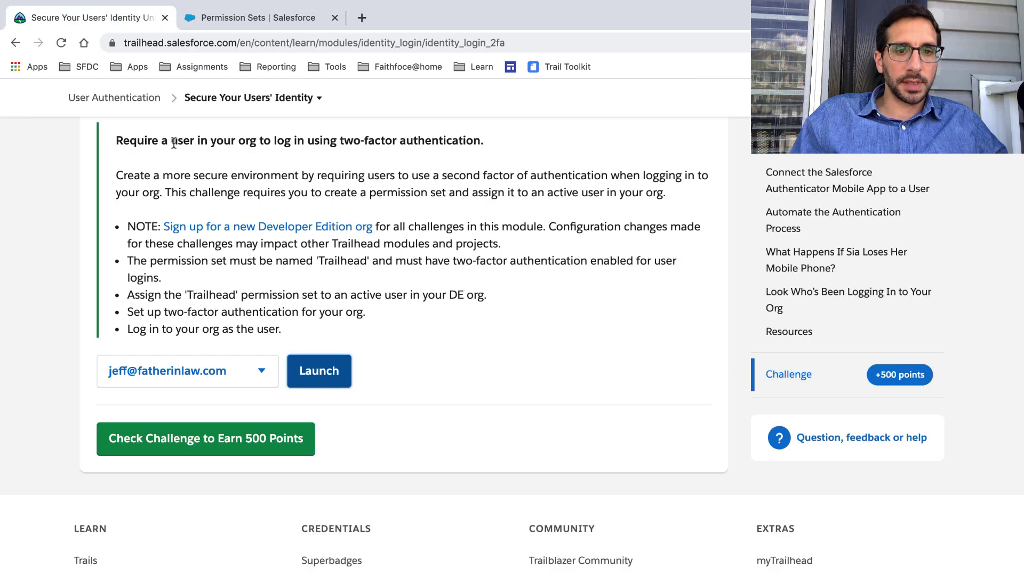
Run Check Challenge, relaunch the developer org, close its tab, and recheck the challenge.
left_click(240, 438)
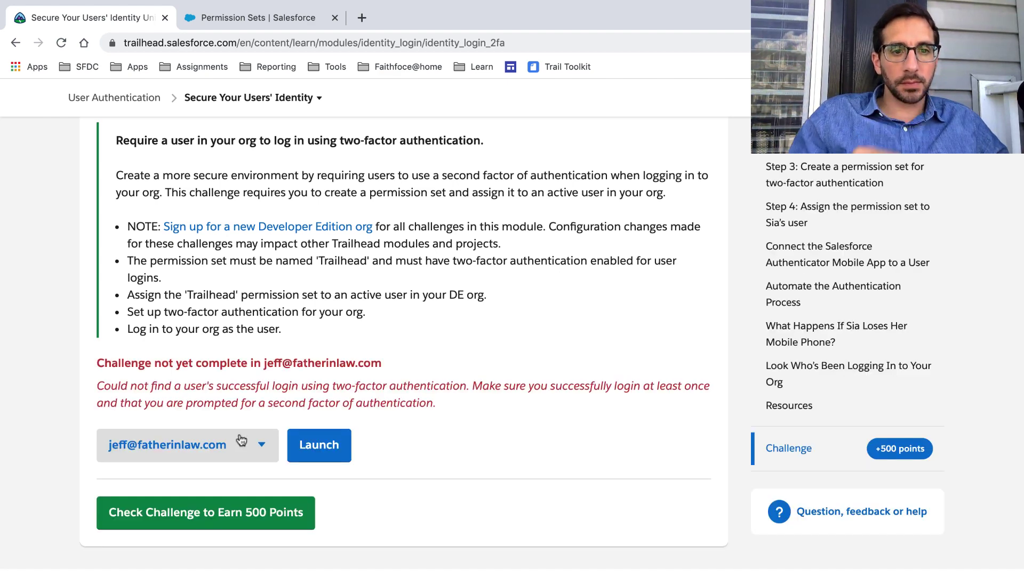
left_click(320, 447)
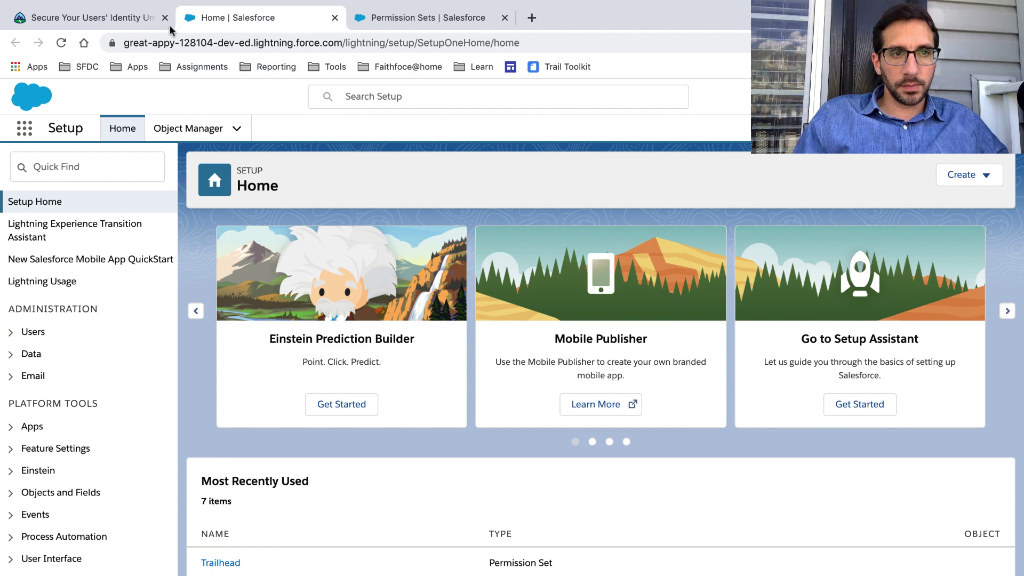
left_click(136, 18)
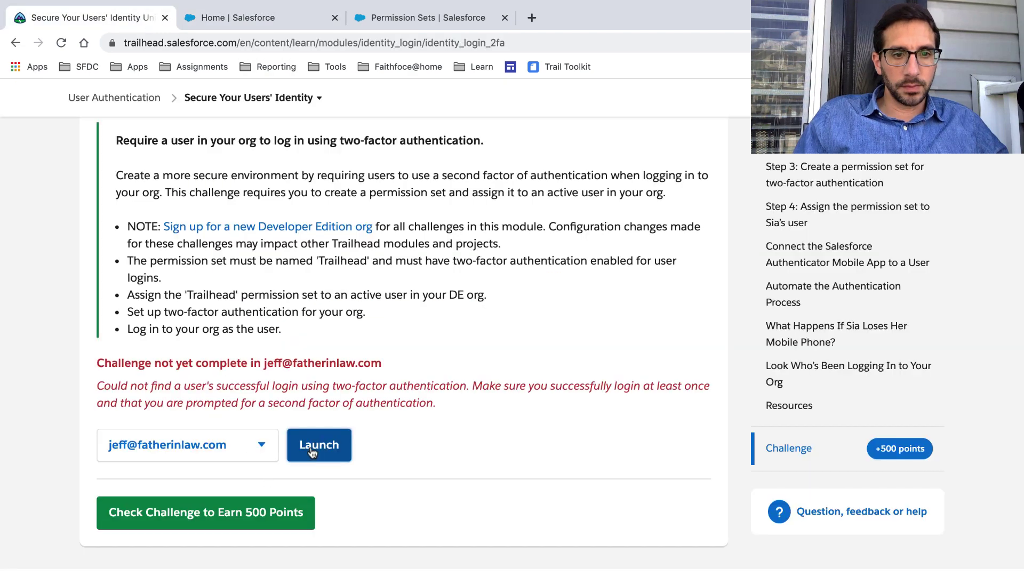
left_click(310, 446)
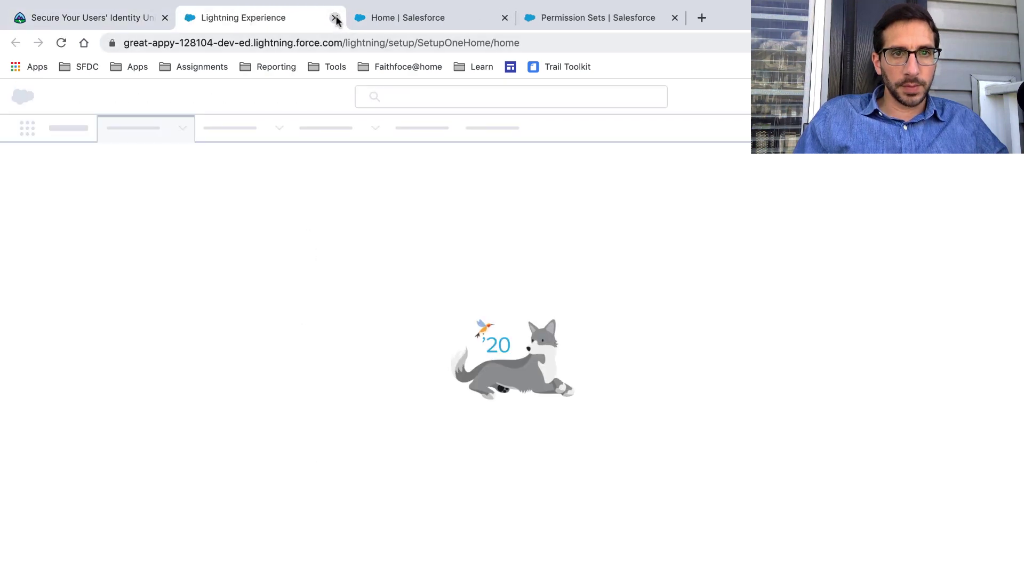
left_click(335, 18)
left_click(228, 515)
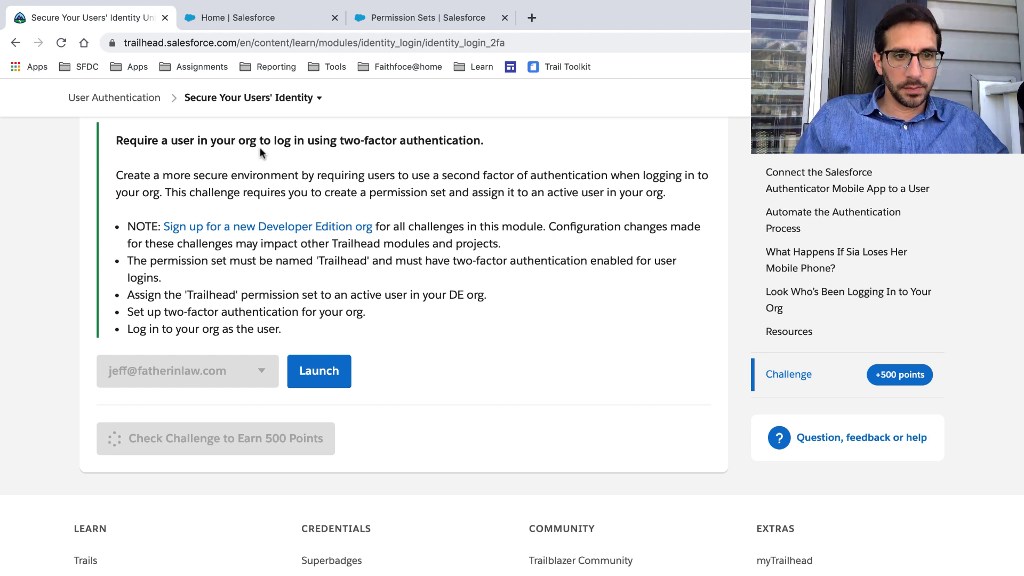
Look at the Setup user profile menu, then close the Salesforce tabs, leaving only the challenge.
left_click(251, 17)
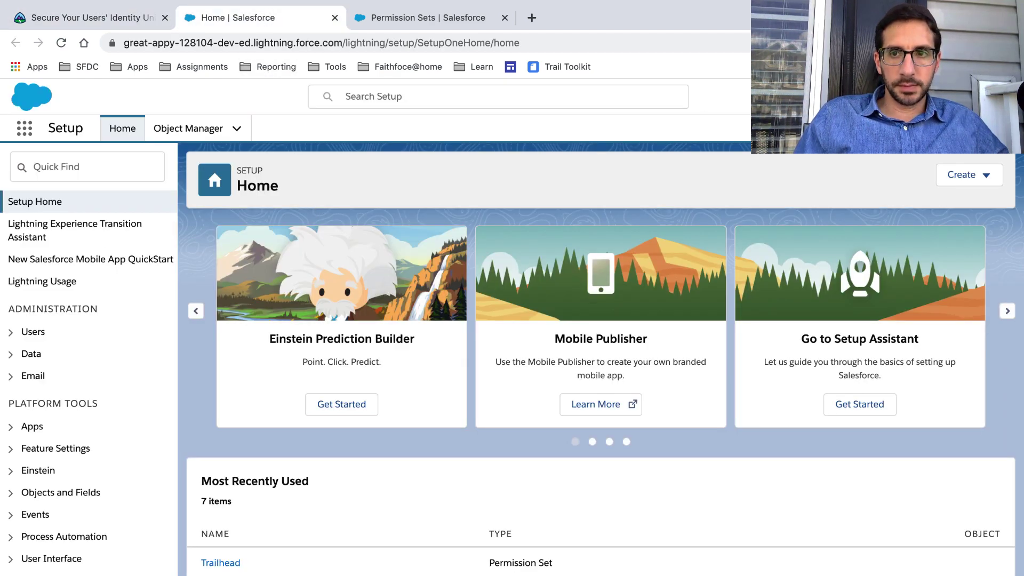
left_click(999, 97)
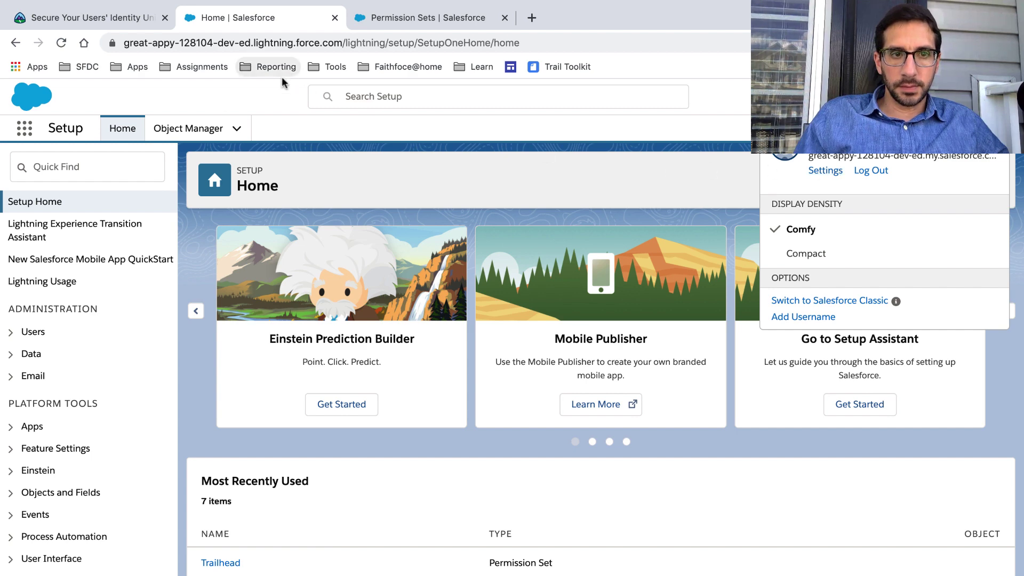
left_click(119, 21)
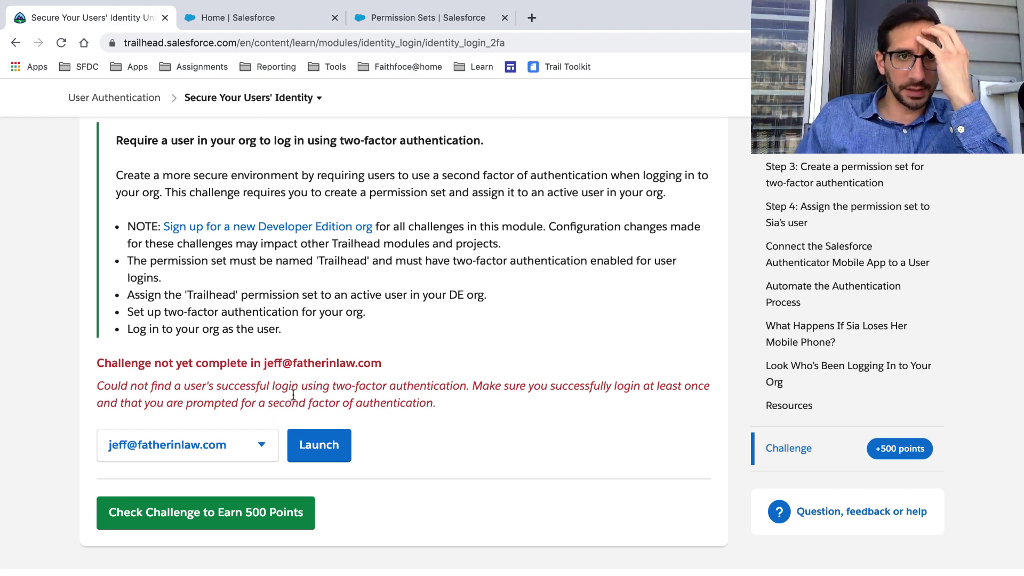
left_click(286, 14)
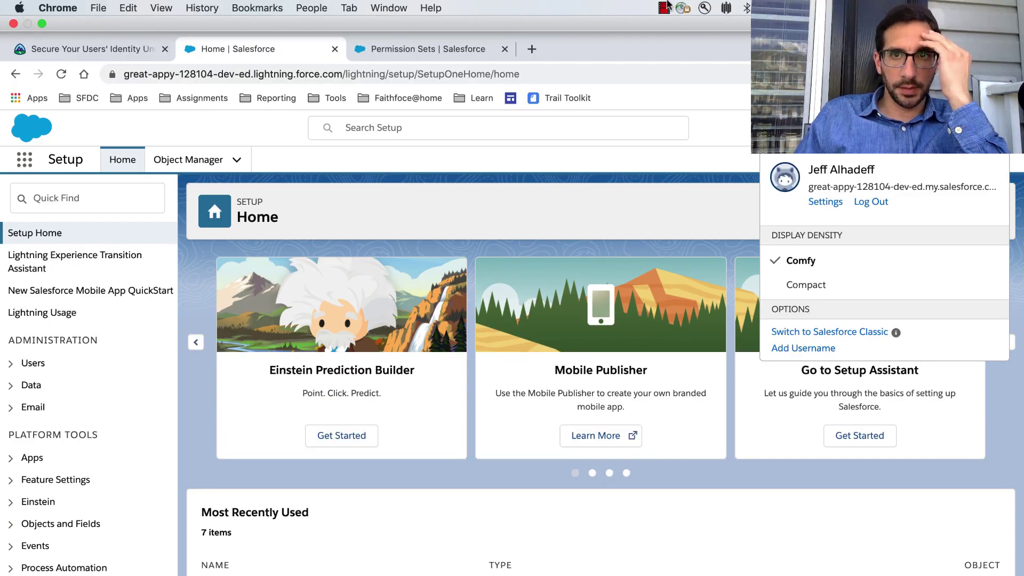
left_click(667, 7)
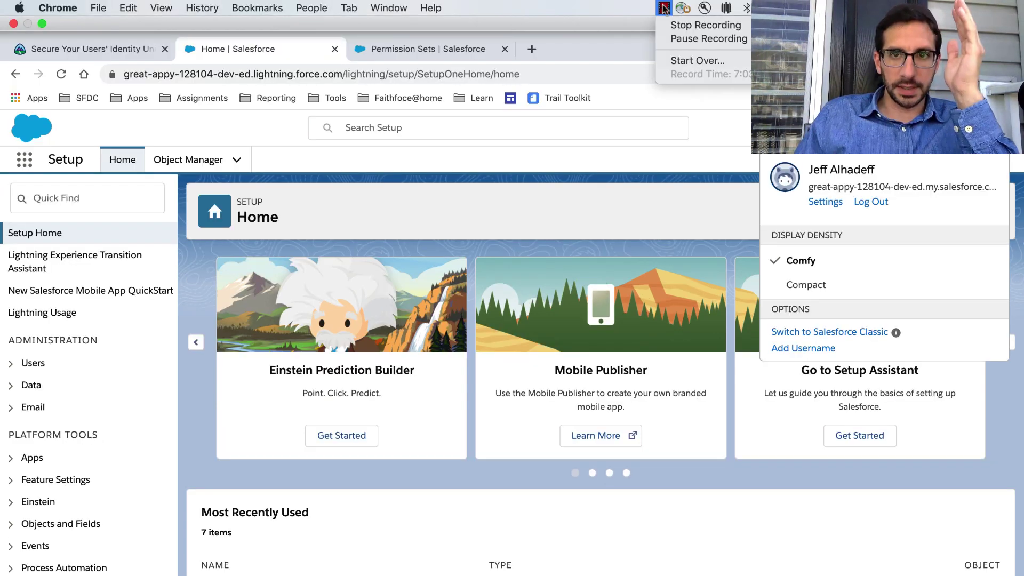
left_click(680, 38)
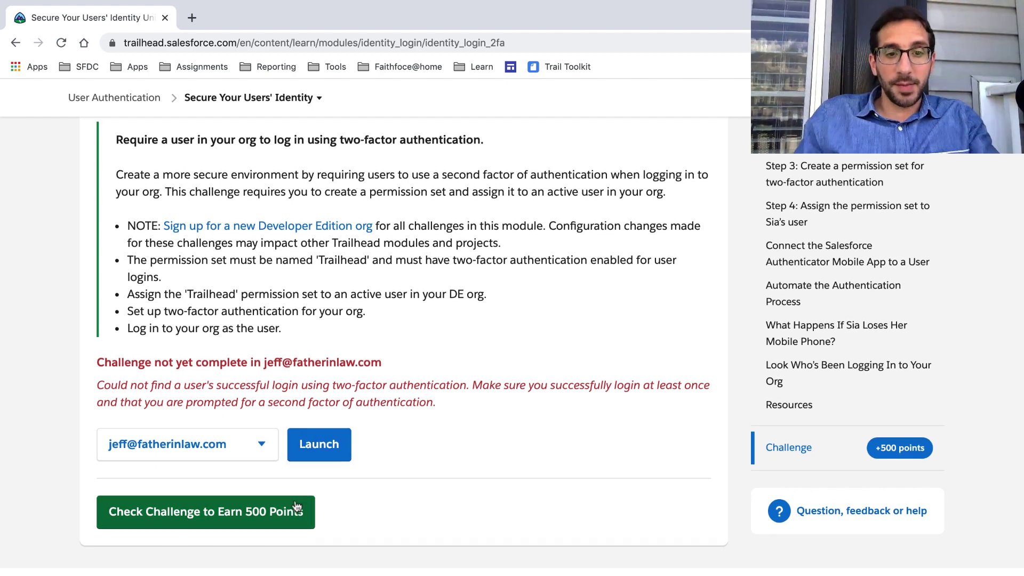
Recheck the challenge to get Assessment Complete, +500 points and User Authentication at 33%.
scroll(298, 459, "down", 2)
left_click(302, 410)
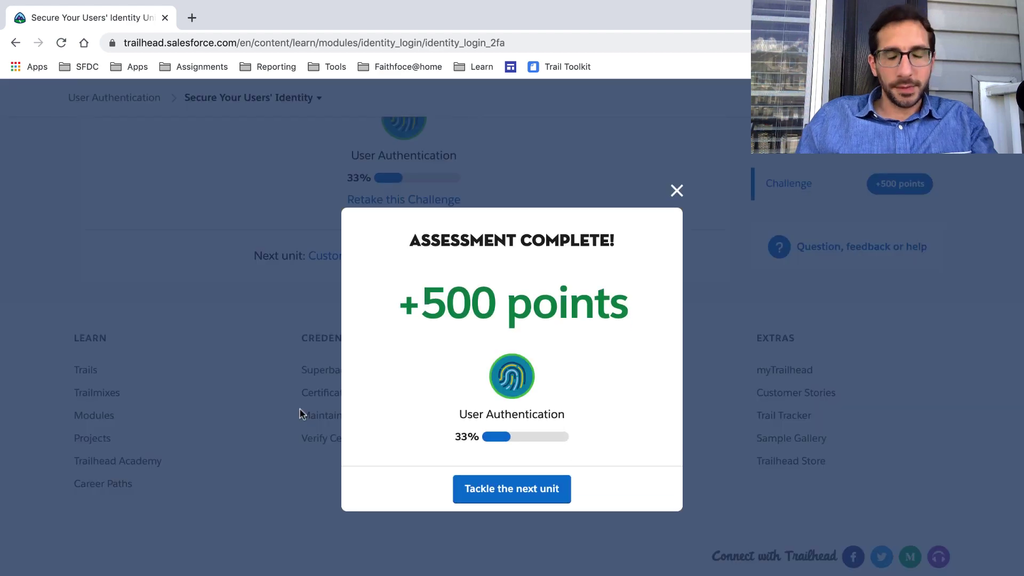
mouse_move(582, 4)
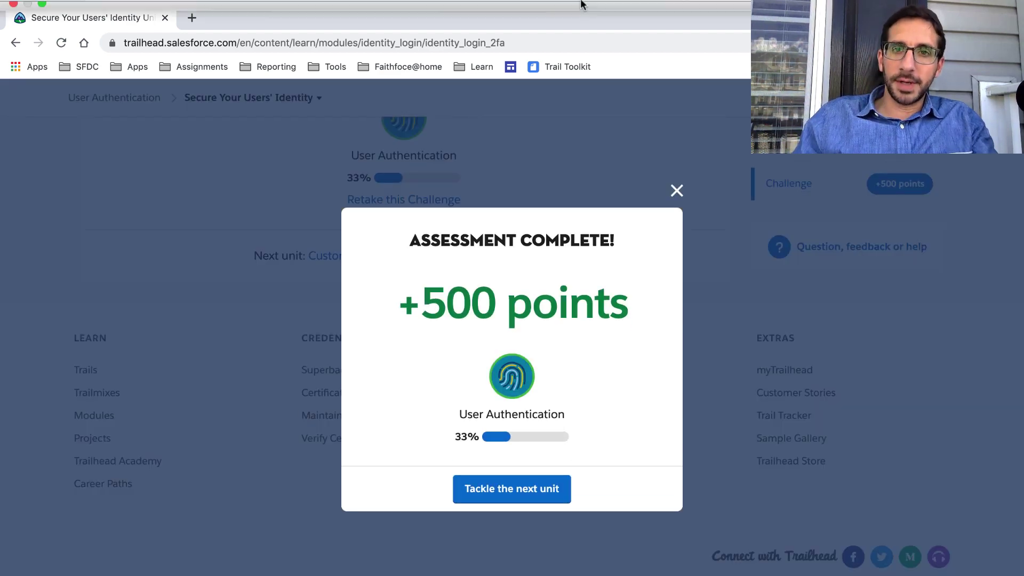
left_click(664, 8)
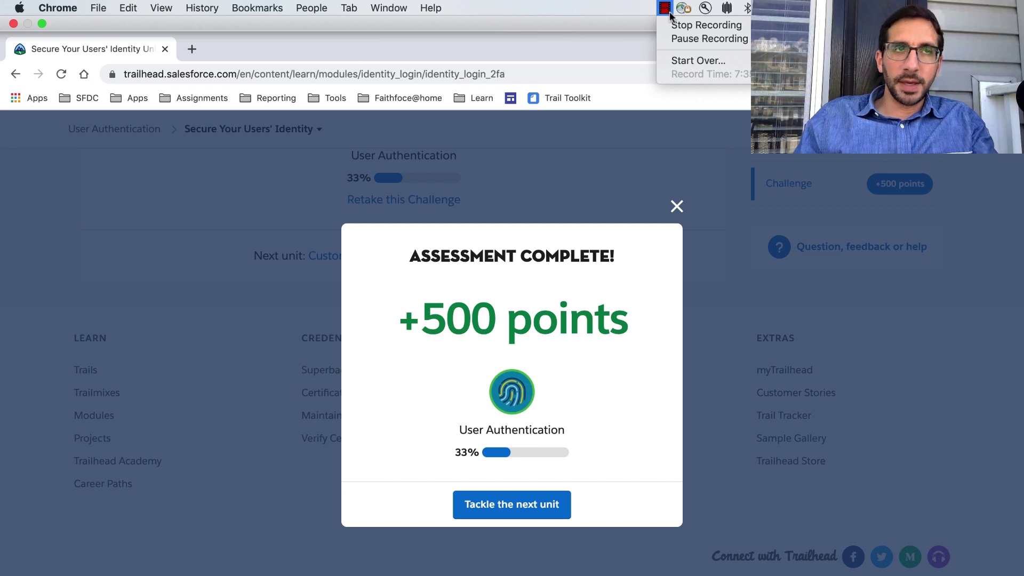